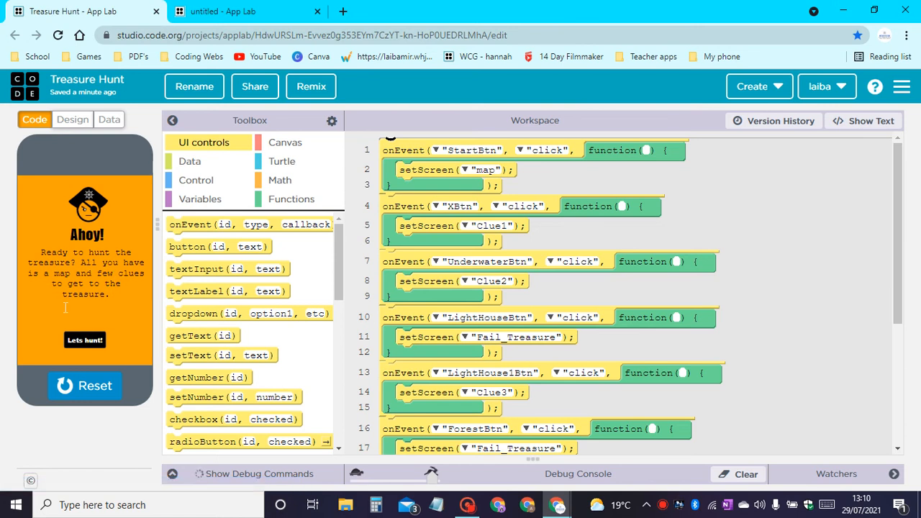
Play the running Treasure Hunt app through the map, Underwater, LightHouse and Volcano choices to the treasure screen, and reset it.
left_click(85, 341)
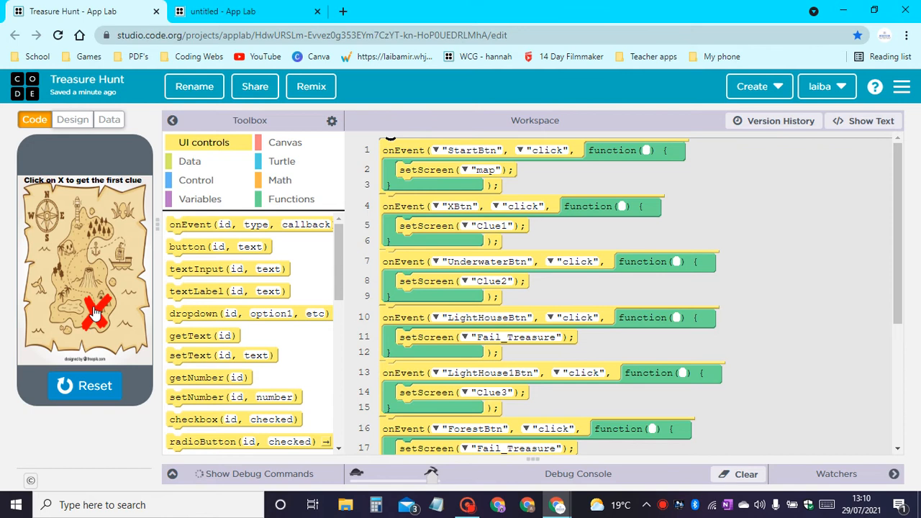
left_click(95, 314)
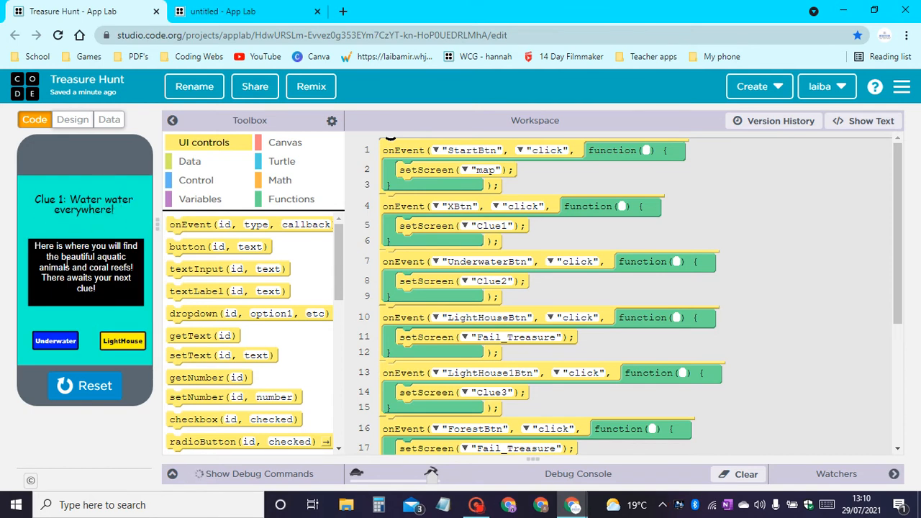
left_click_drag(41, 249, 115, 304)
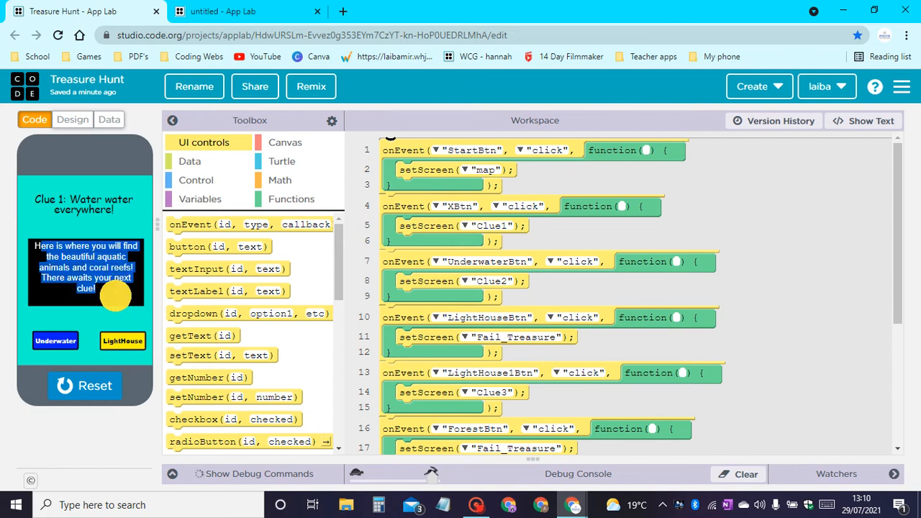
left_click(54, 345)
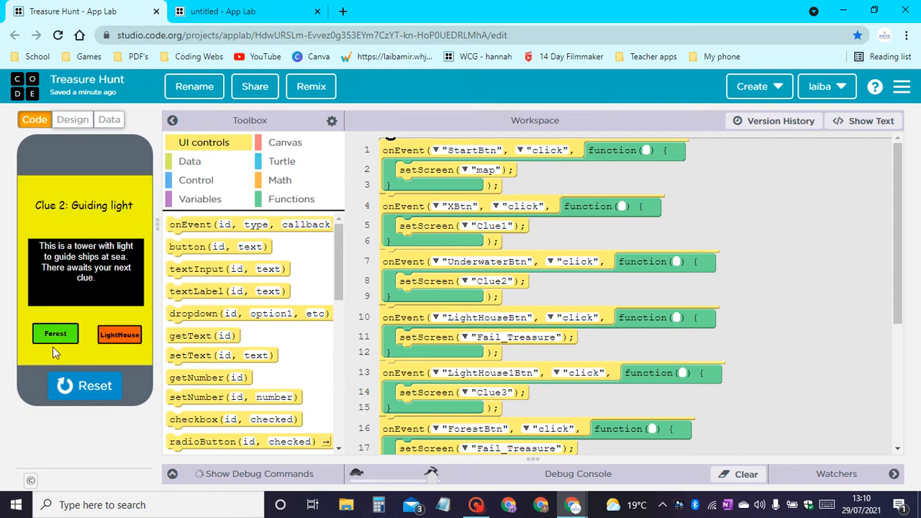
left_click(109, 333)
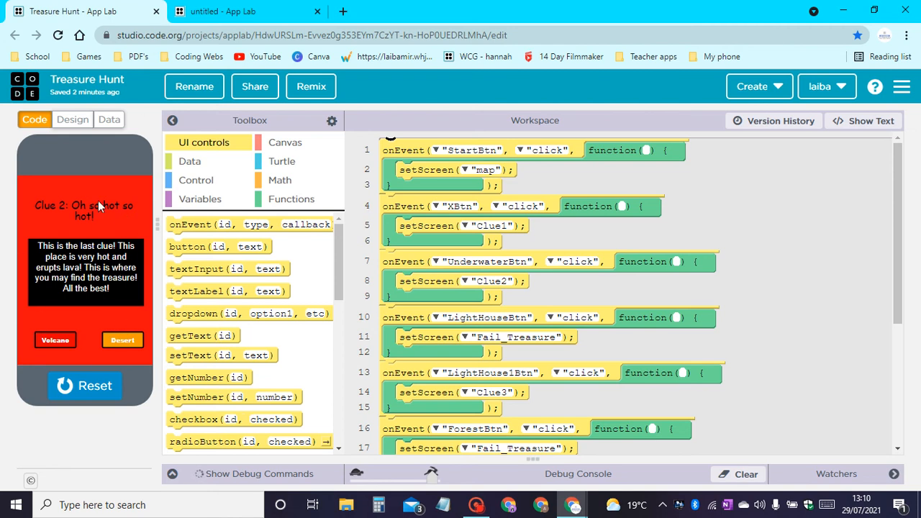
left_click(57, 340)
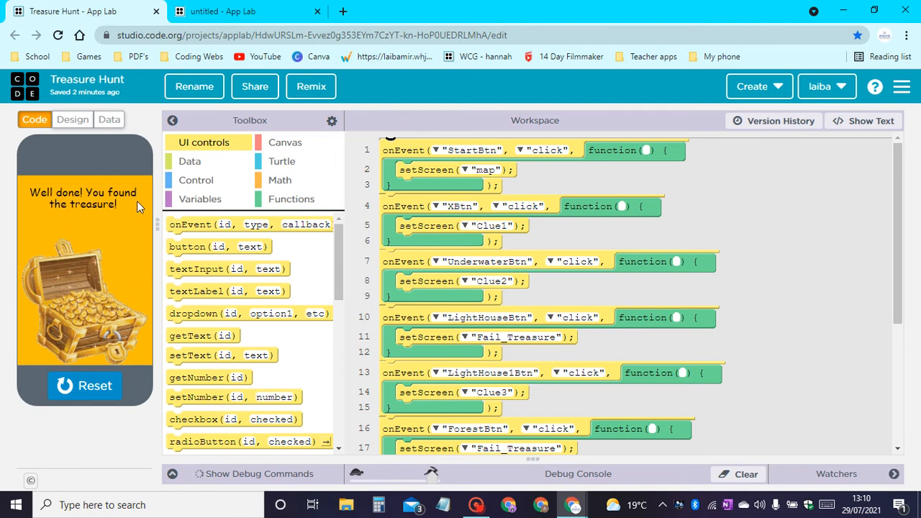
left_click(82, 375)
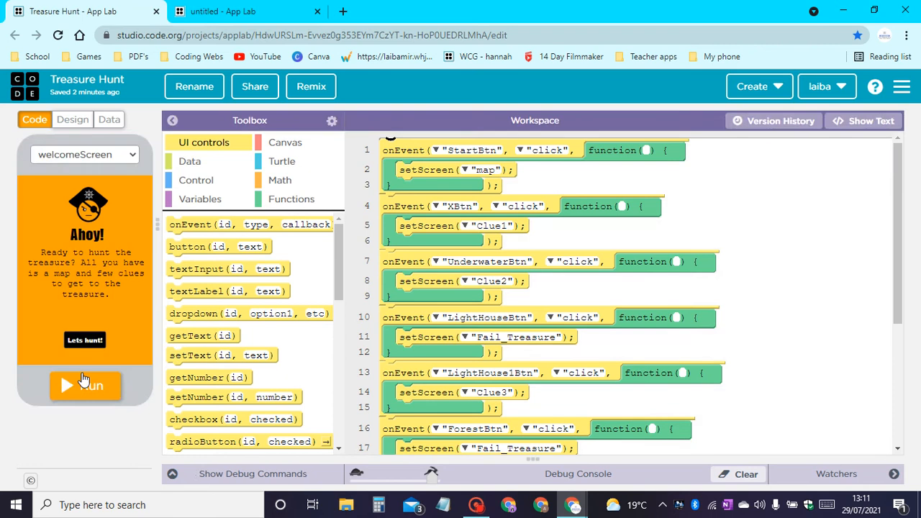
Run Treasure Hunt again, choose the wrong LightHouse answer on Clue 1, start over from the fail screen, and reset the app.
left_click(84, 380)
left_click(93, 344)
left_click(96, 312)
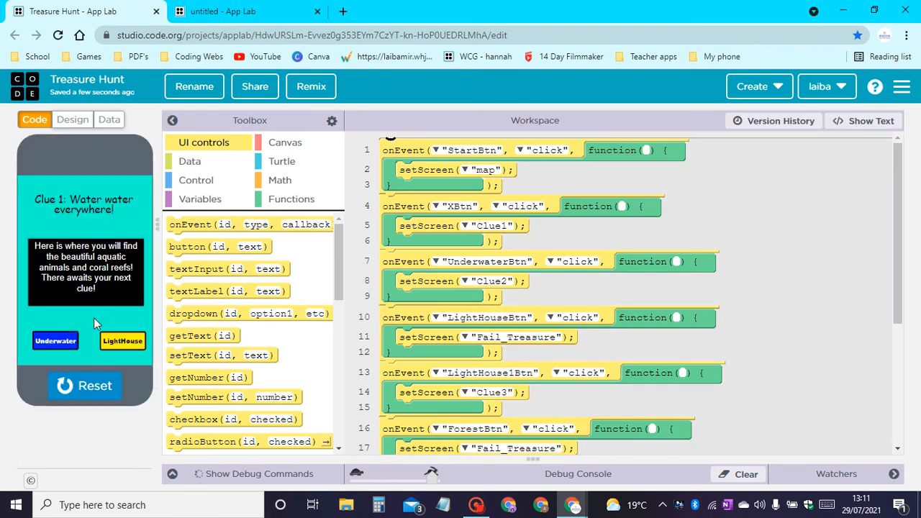
left_click(119, 343)
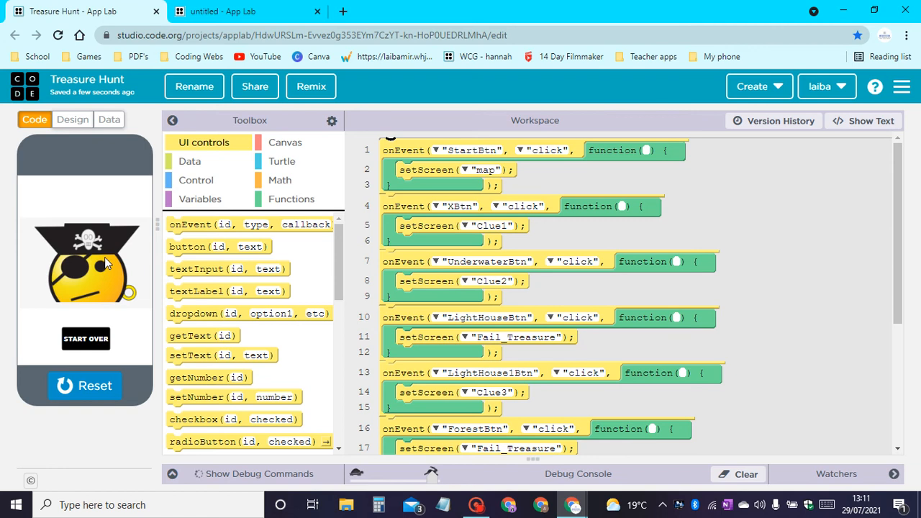
left_click(80, 340)
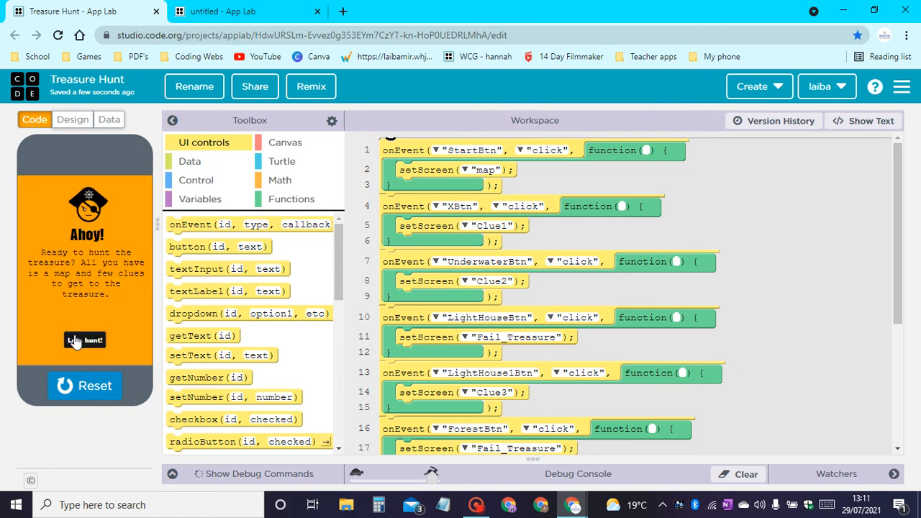
left_click(83, 395)
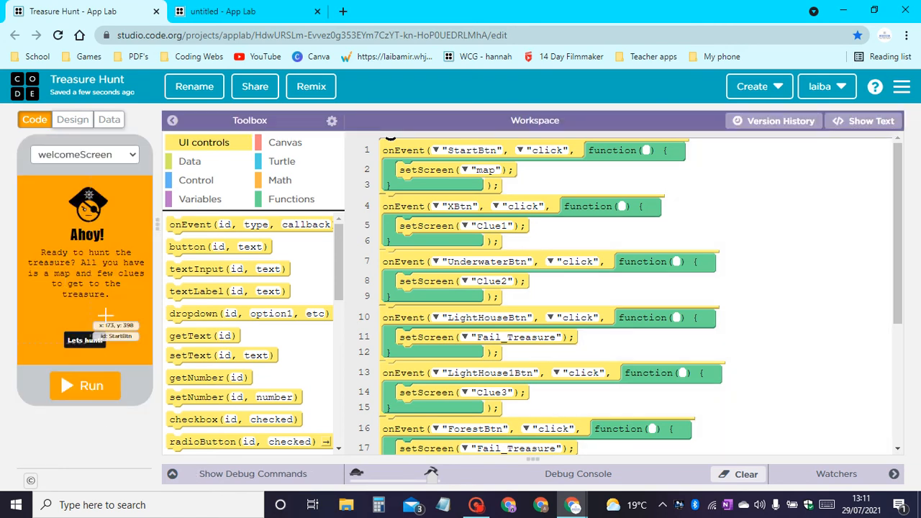
Open the untitled project's design mode and set the background color of screen1 to orange #ff8f00.
left_click(248, 10)
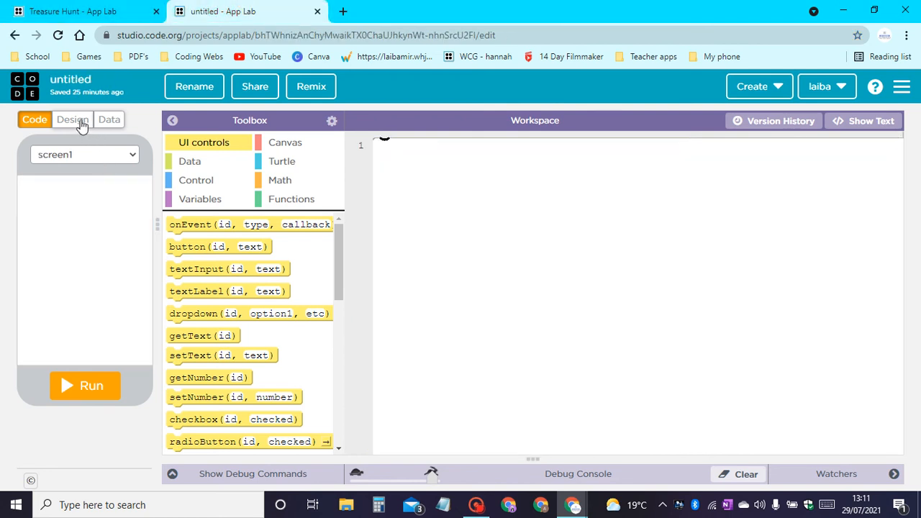
left_click(73, 120)
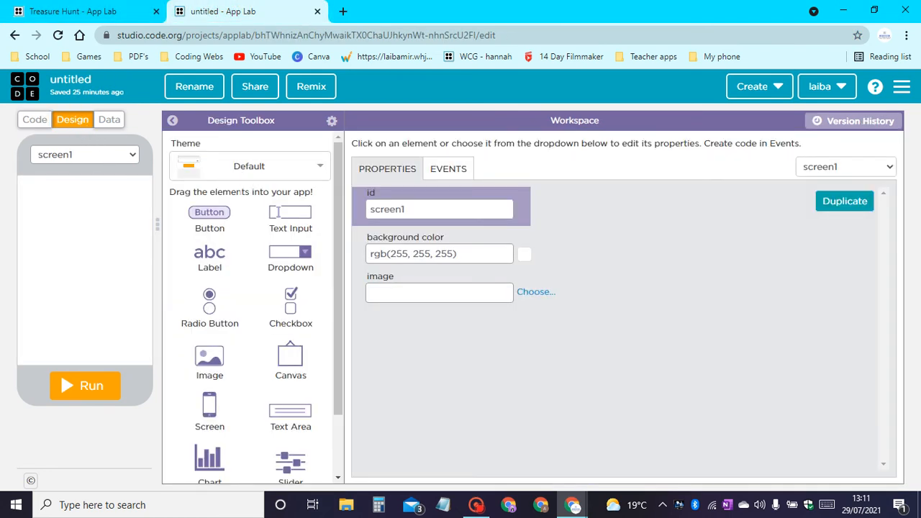
left_click(523, 253)
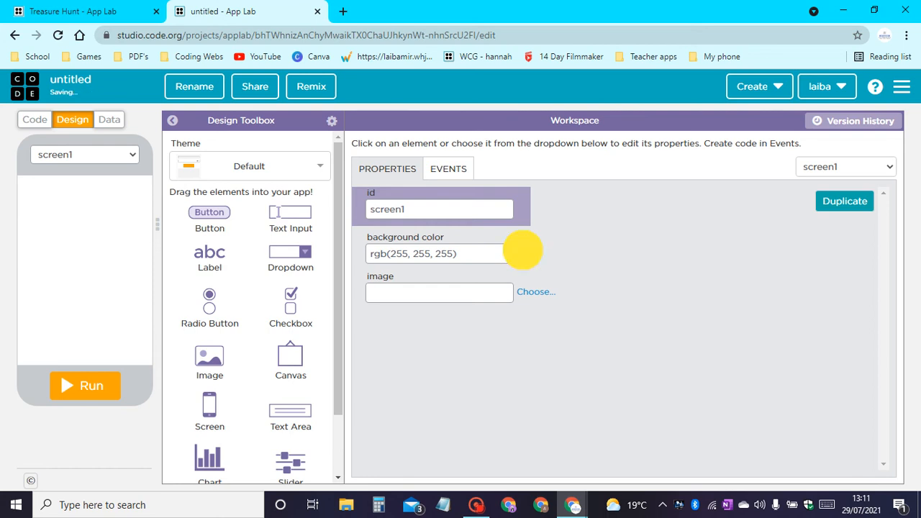
left_click(409, 363)
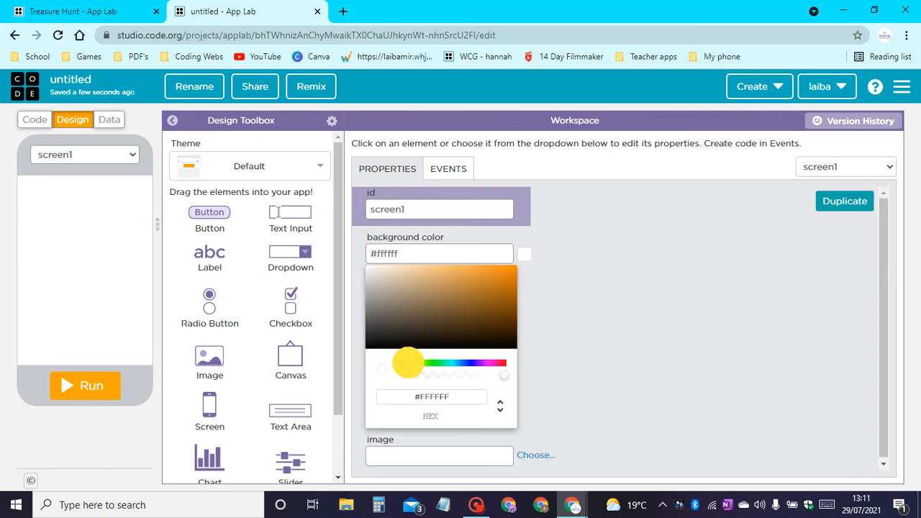
left_click_drag(500, 286, 536, 241)
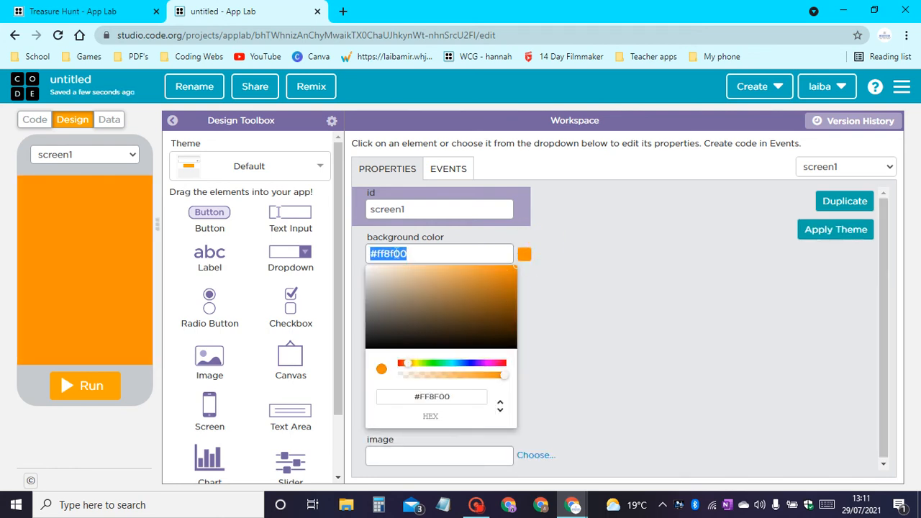
left_click(643, 270)
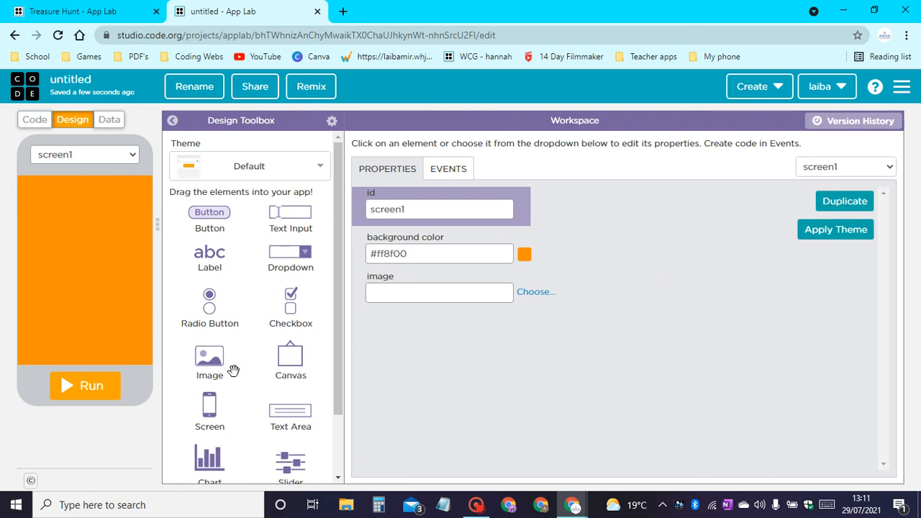
Add an image near the top of screen1, two text labels stacked below it, and a button near the bottom.
left_click_drag(209, 357, 77, 209)
left_click_drag(132, 253, 76, 267)
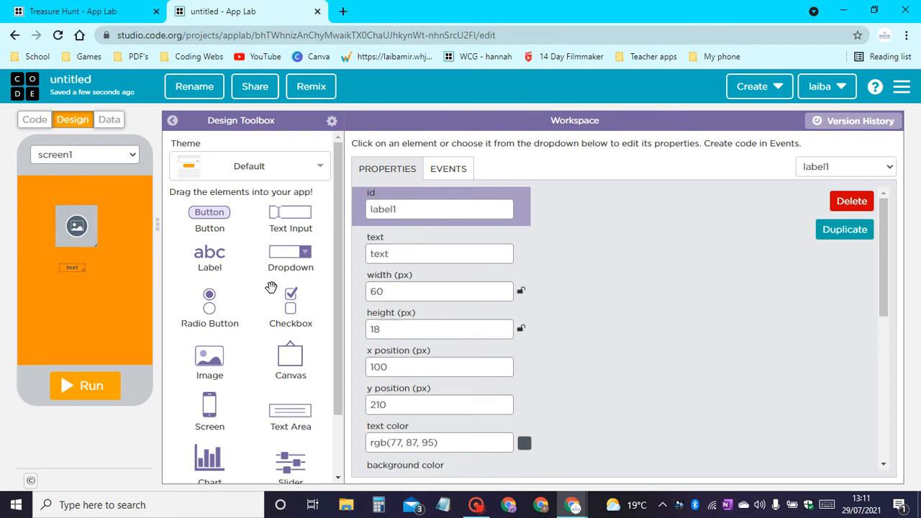
left_click_drag(220, 250, 73, 283)
left_click_drag(209, 213, 74, 339)
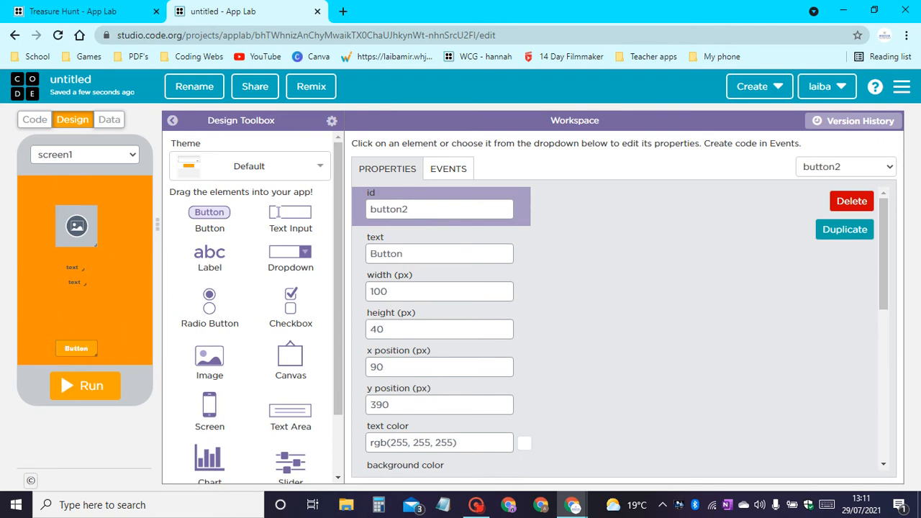
Assign pirate.png to the image element, enlarge it to about 120 by 115 px, and place it at about x 90, y 40.
left_click(77, 226)
scroll(574, 374, "down", 1)
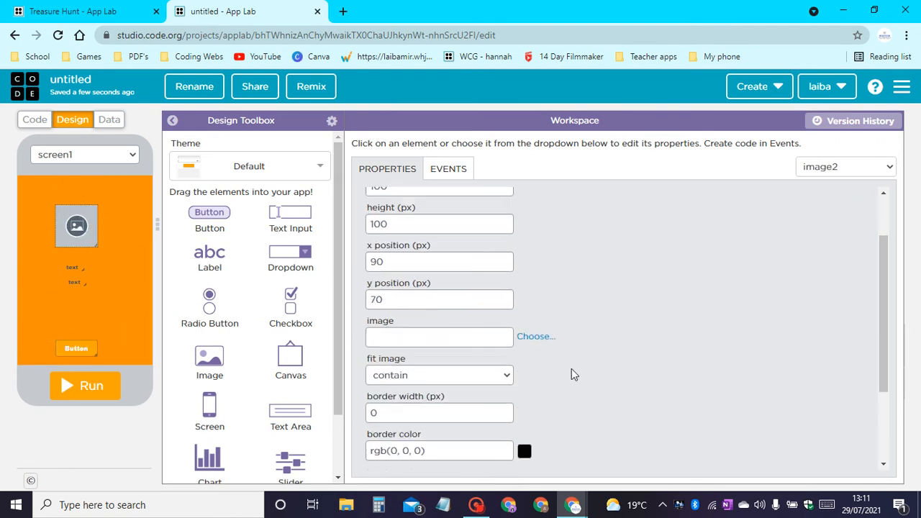
left_click(538, 336)
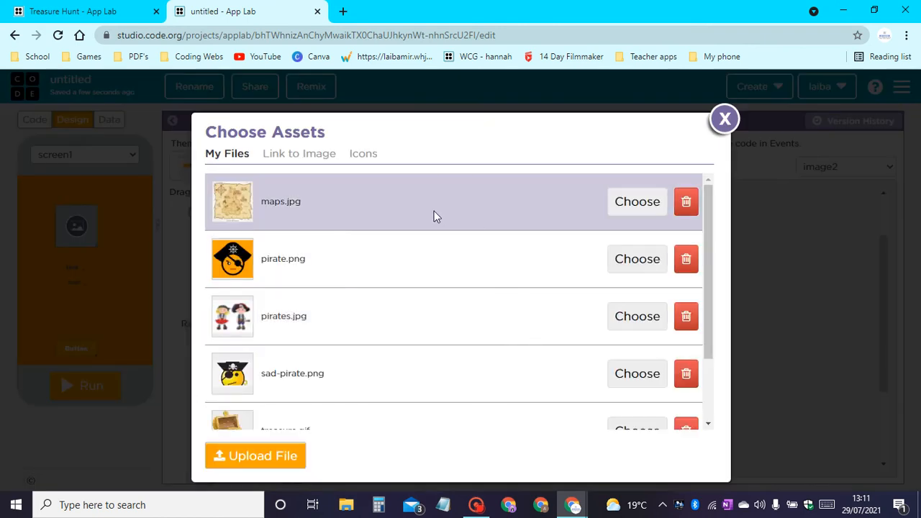
scroll(403, 273, "down", 1)
scroll(417, 287, "up", 1)
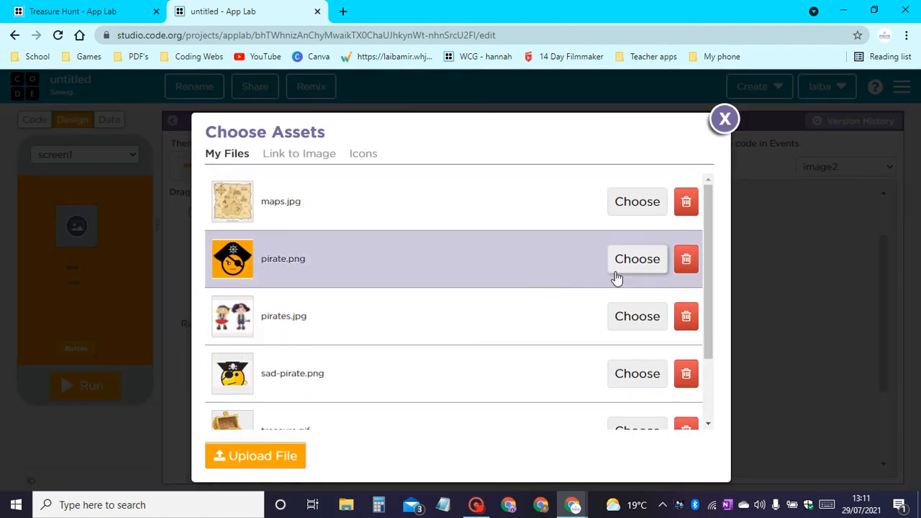
left_click(635, 260)
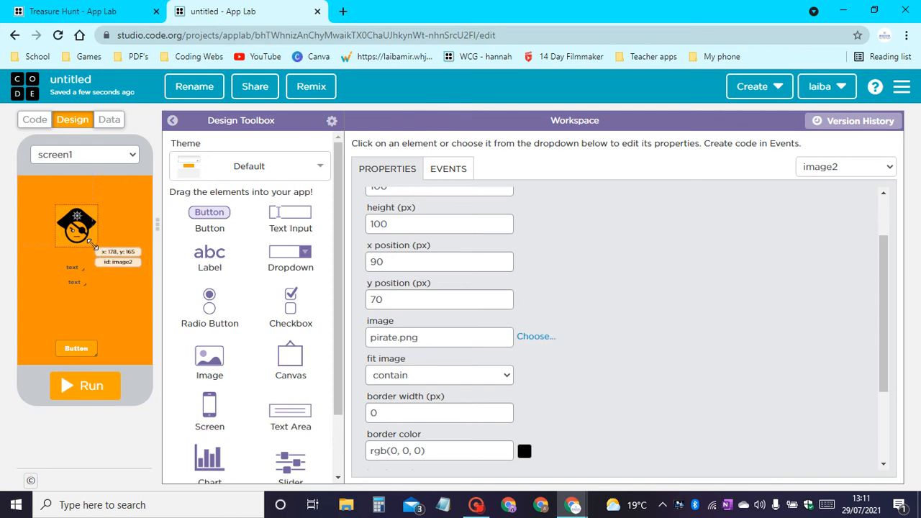
left_click_drag(92, 244, 85, 222)
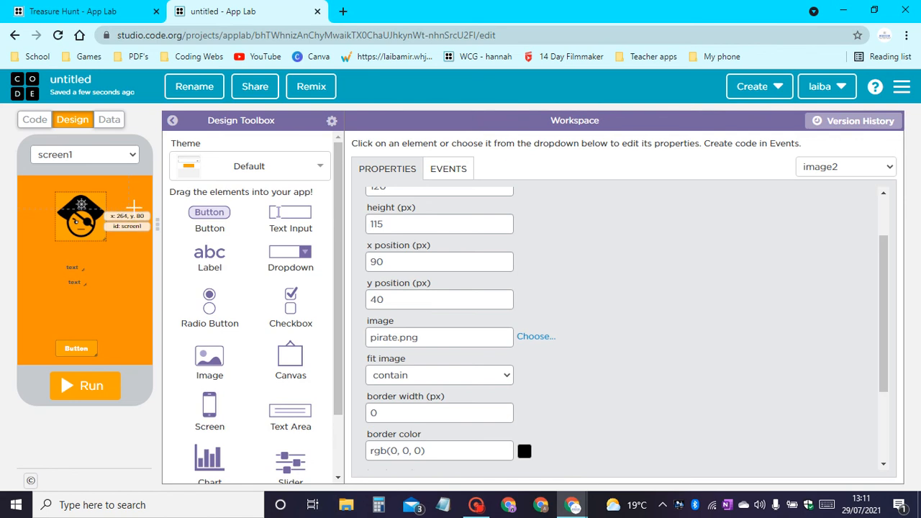
Set the background color of screen1 to lighter orange #ffa023 and shift the pirate image slightly up and to the right.
left_click(134, 208)
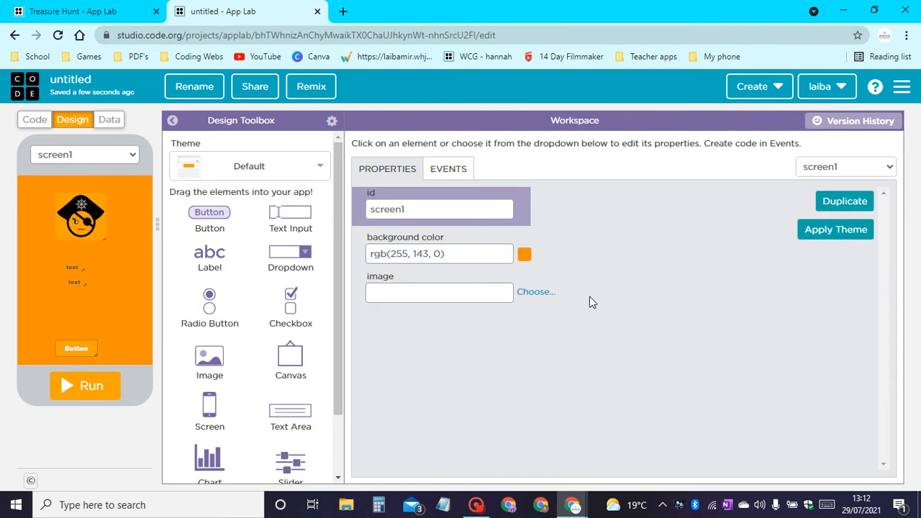
left_click(524, 257)
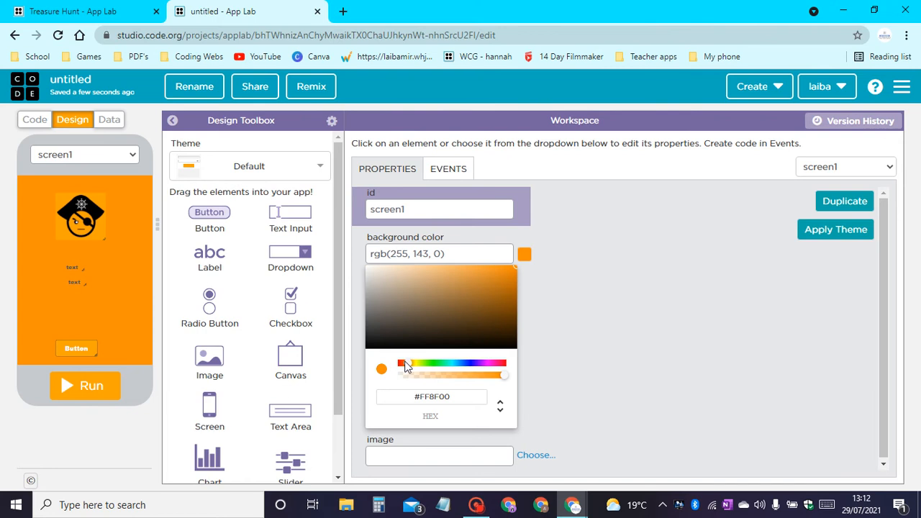
left_click_drag(492, 293, 496, 241)
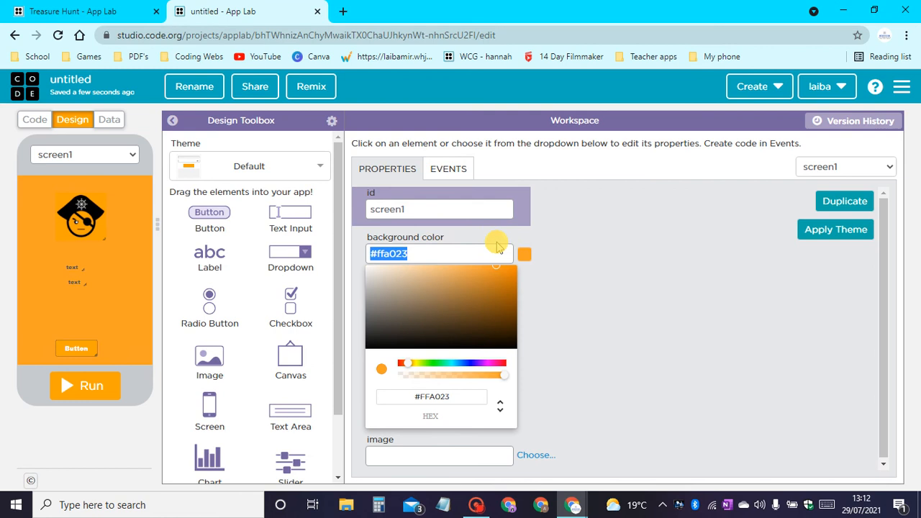
left_click(81, 213)
left_click_drag(80, 213, 70, 203)
Set the button's background color to black #000000 and its font size to 22 px.
left_click(67, 353)
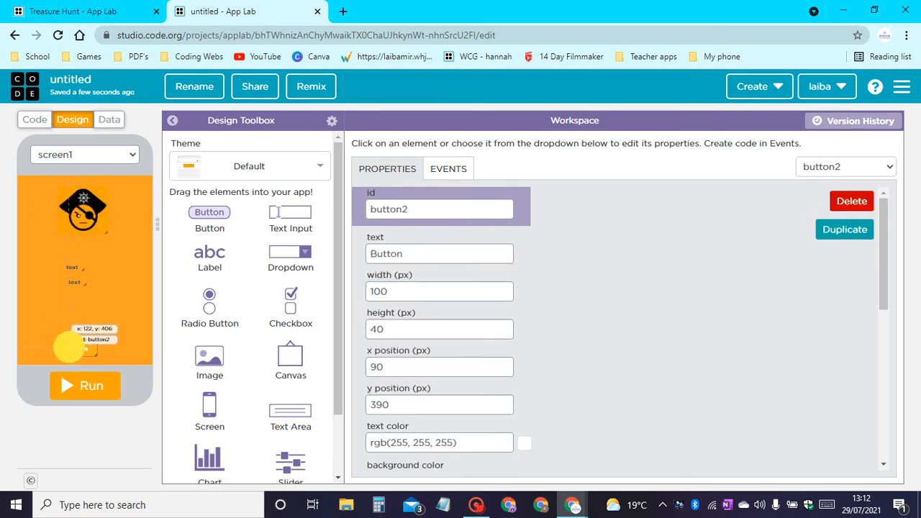
scroll(448, 380, "down", 2)
scroll(453, 385, "down", 1)
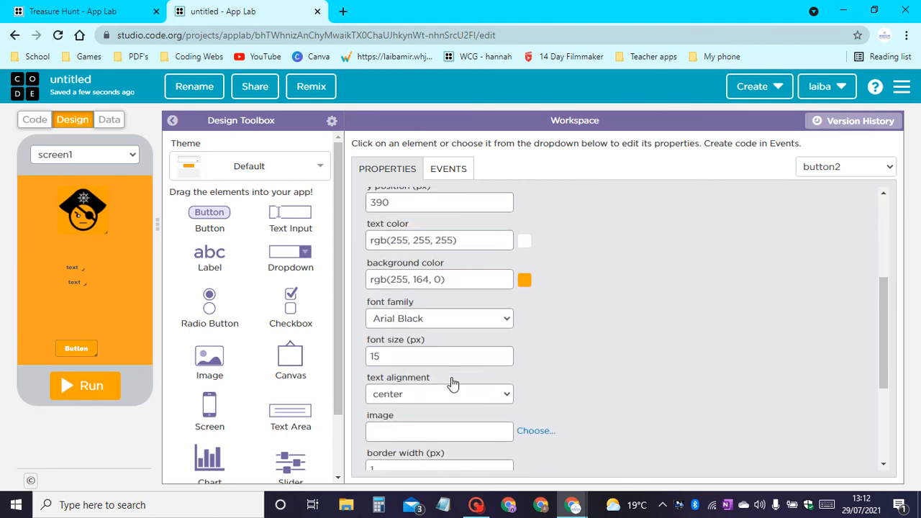
left_click(526, 280)
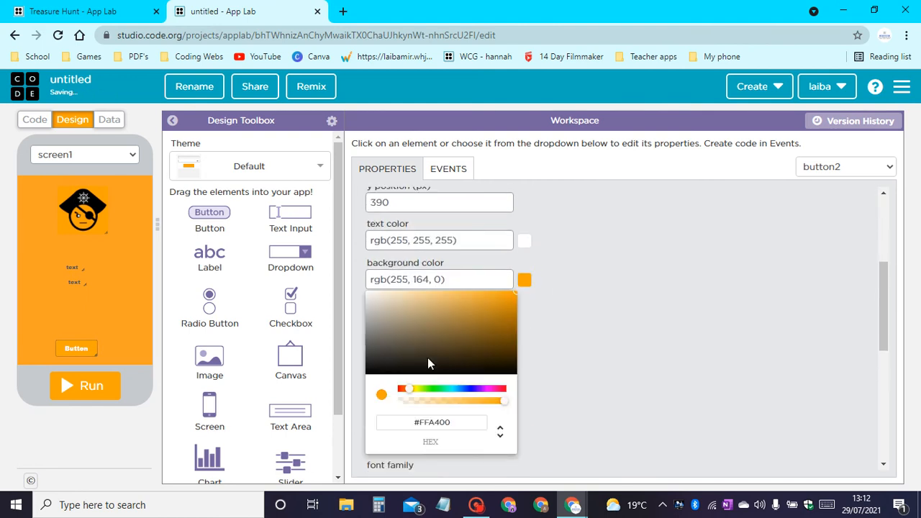
left_click_drag(428, 357, 278, 418)
left_click(673, 282)
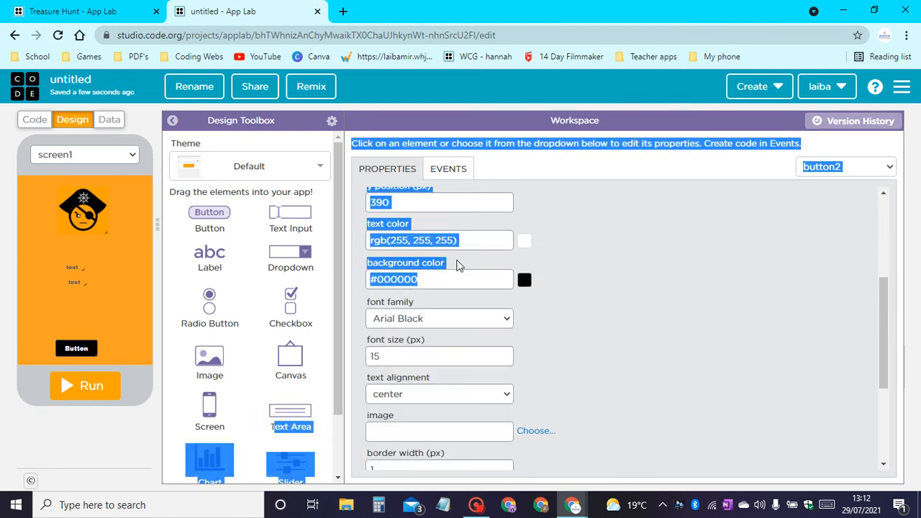
scroll(434, 318, "down", 1)
double_click(403, 289)
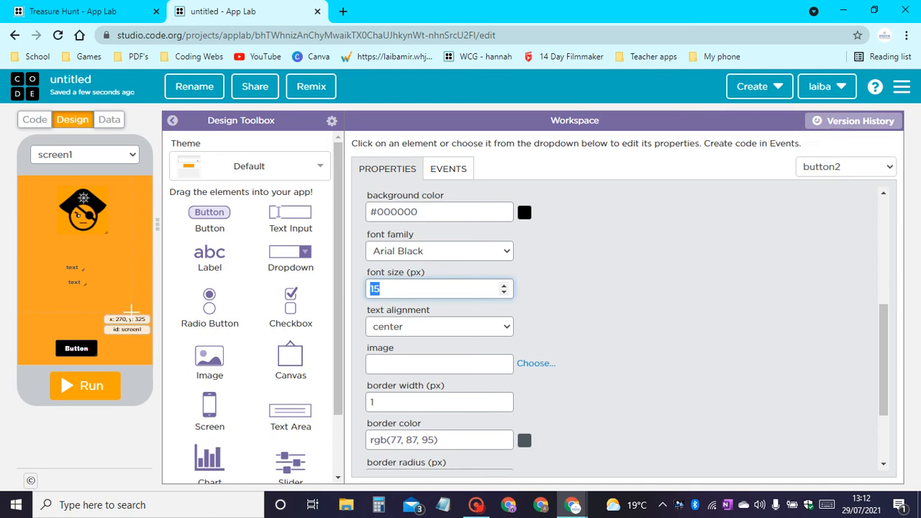
type("22")
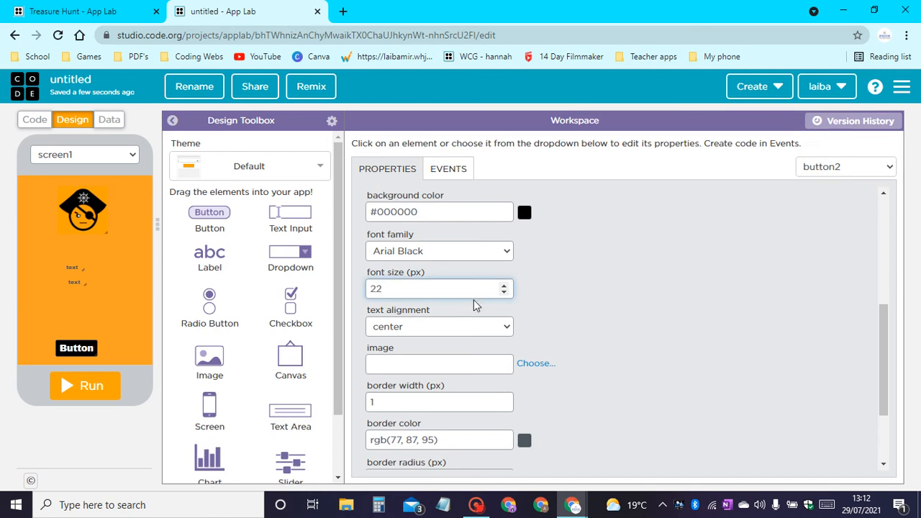
Change the id of the black button on screen1 to B_letsHunt.
scroll(474, 300, "up", 3)
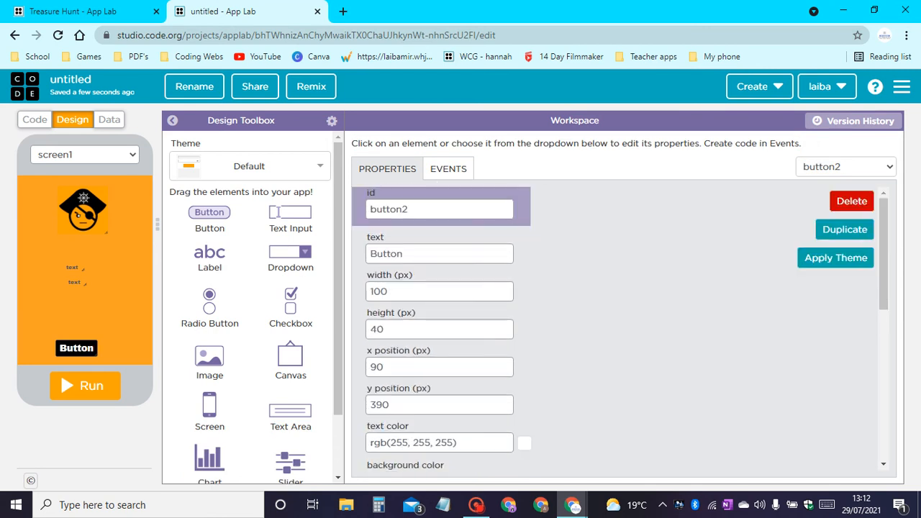
double_click(403, 209)
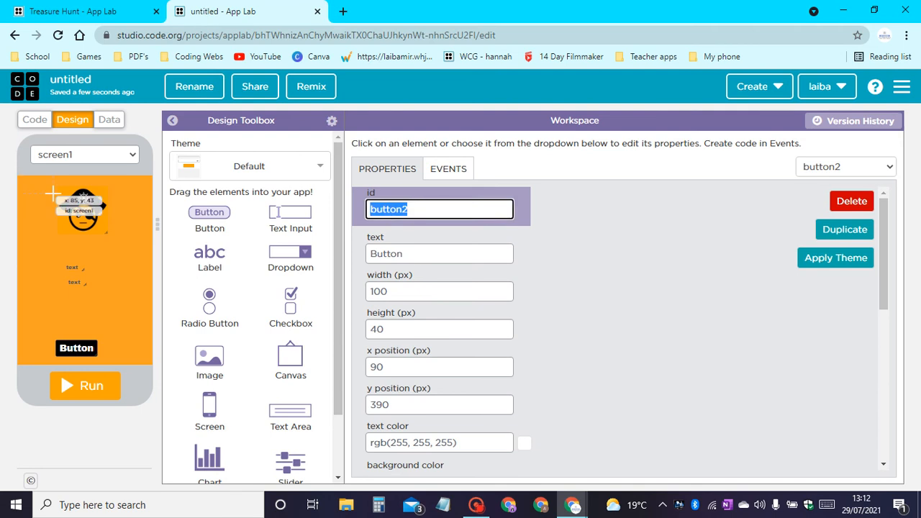
type("B")
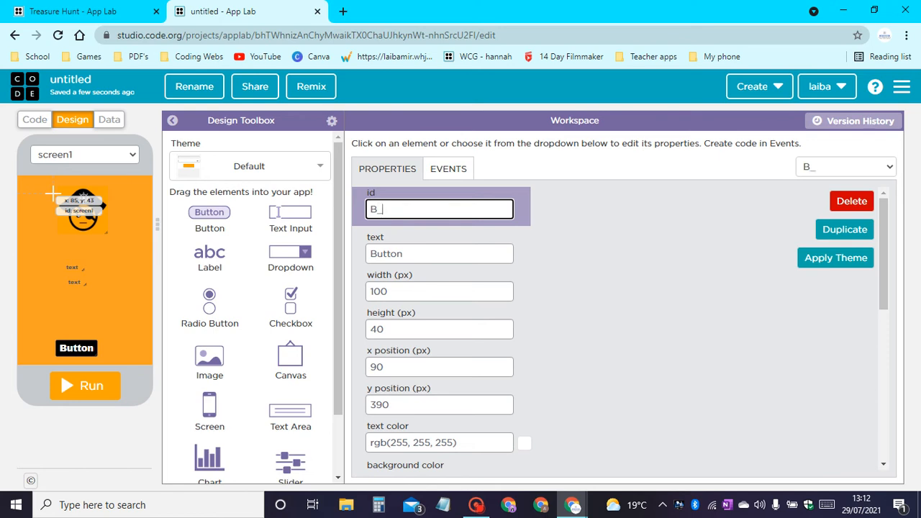
type("_letshunt")
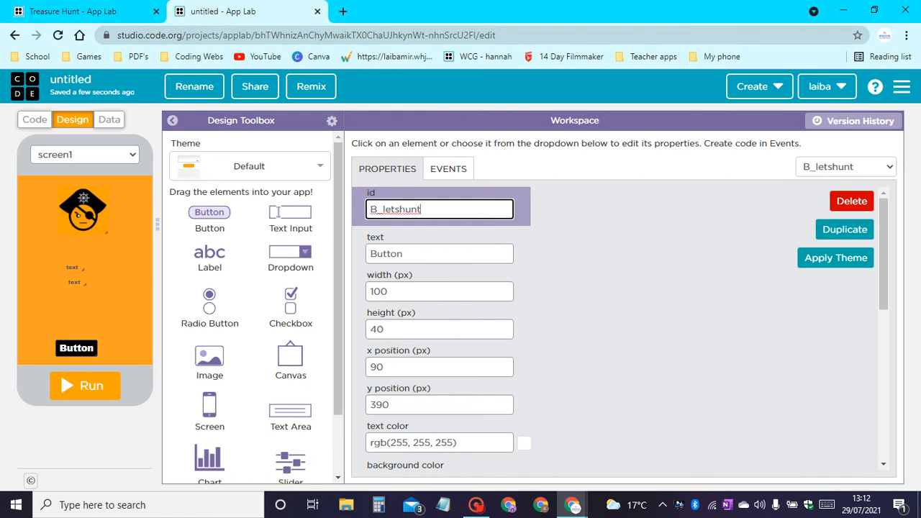
left_click_drag(397, 209, 404, 209)
type("H")
left_click(738, 291)
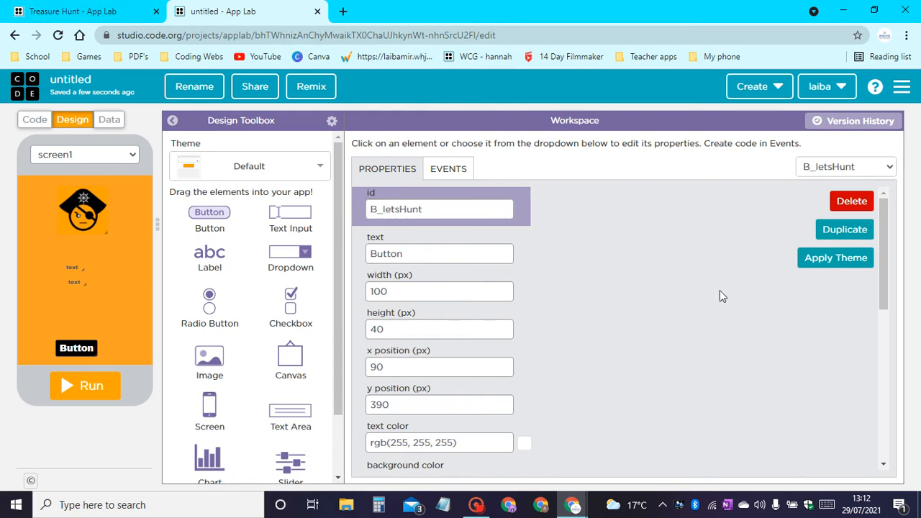
Set the text of the upper label, label1, to "AHOY!".
left_click(76, 269)
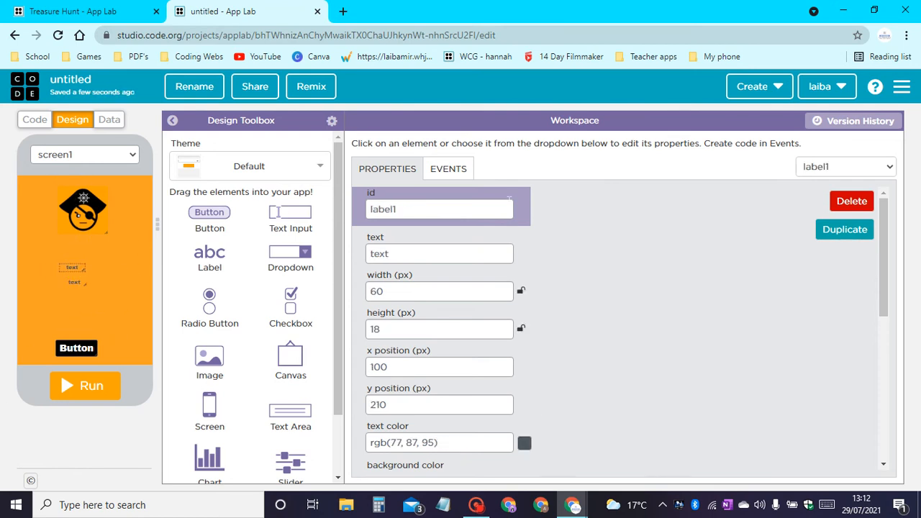
left_click(400, 252)
double_click(401, 252)
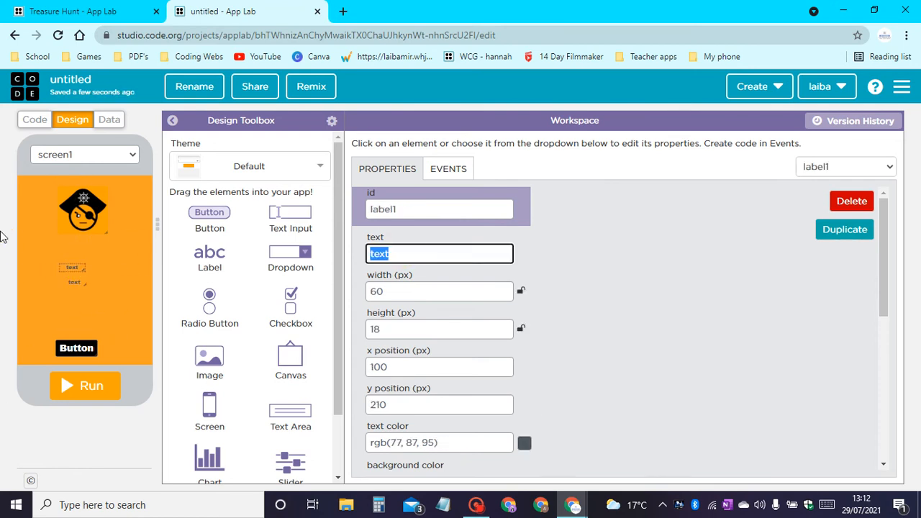
type("AHOY!")
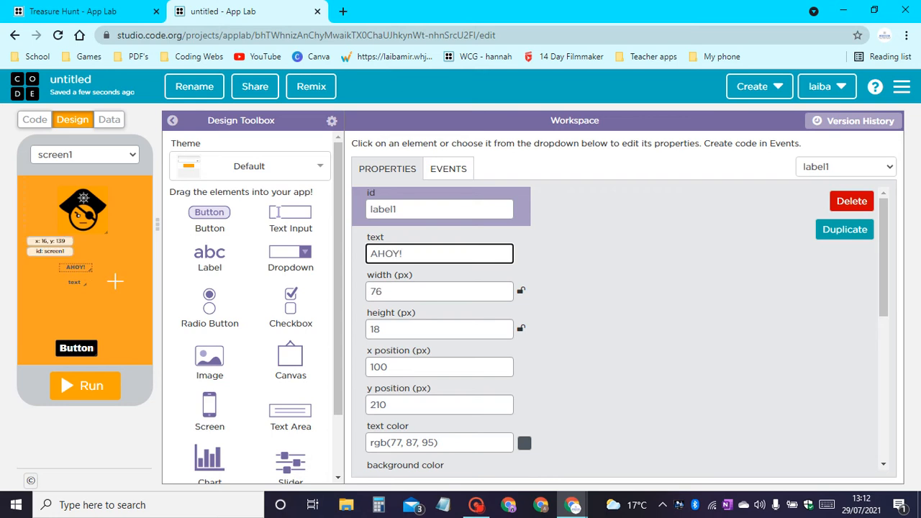
Set the AHOY! label's text color to black #000000 and its font size to 30 px.
scroll(392, 270, "down", 1)
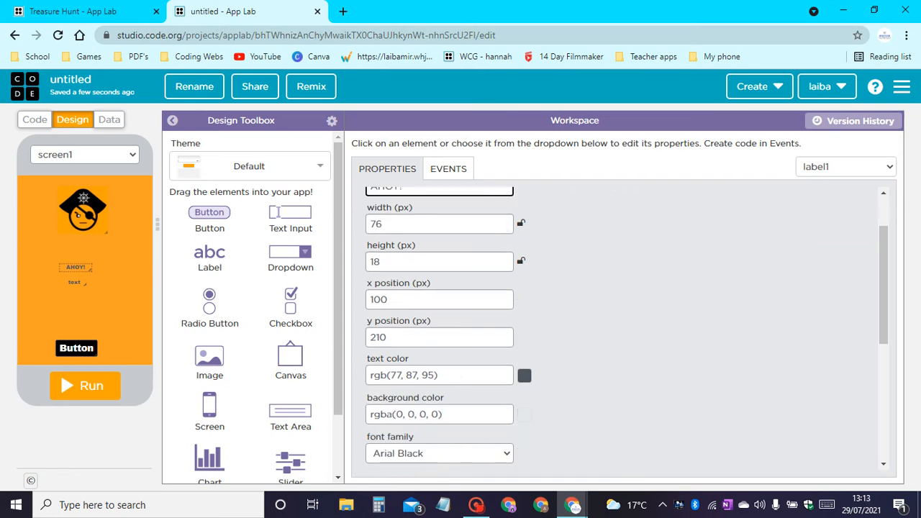
left_click(527, 378)
left_click_drag(415, 420, 254, 500)
left_click(675, 316)
left_click_drag(383, 217, 129, 239)
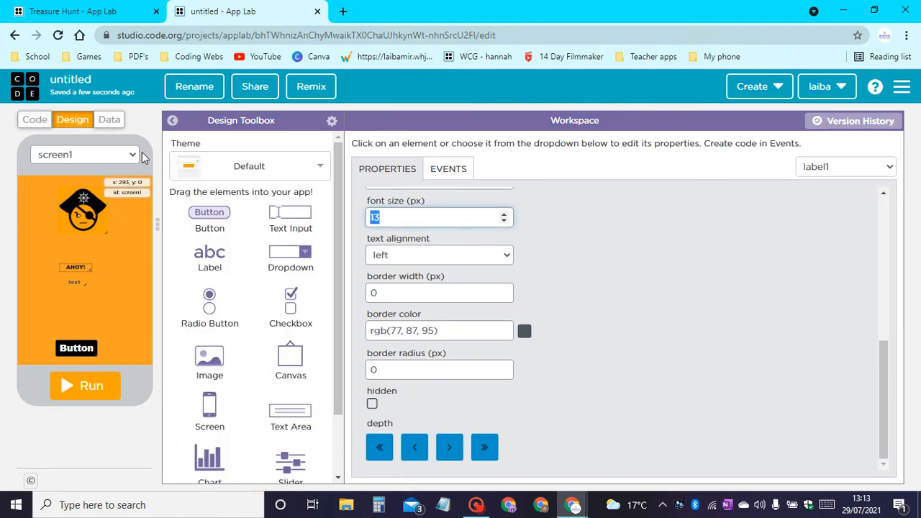
type("30")
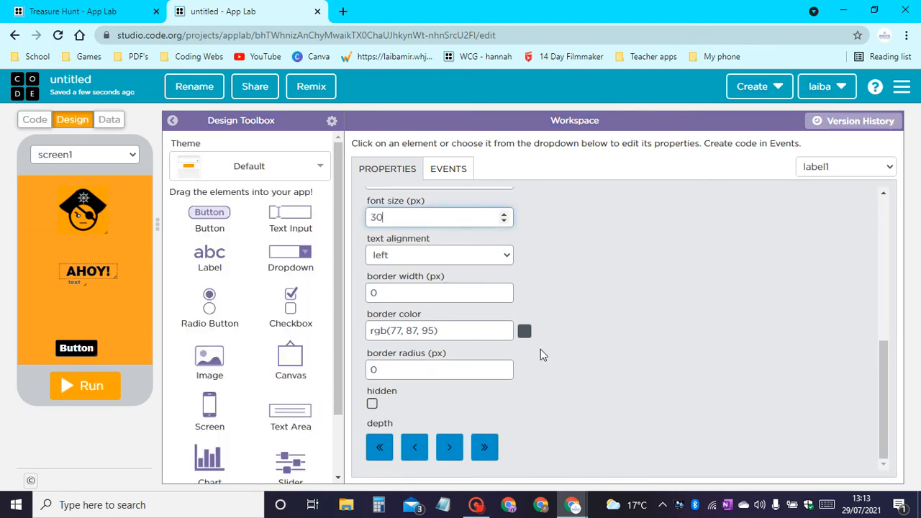
Try Arial and Palatino as the AHOY! label's font family and settle on Impact.
scroll(541, 349, "up", 3)
left_click(421, 387)
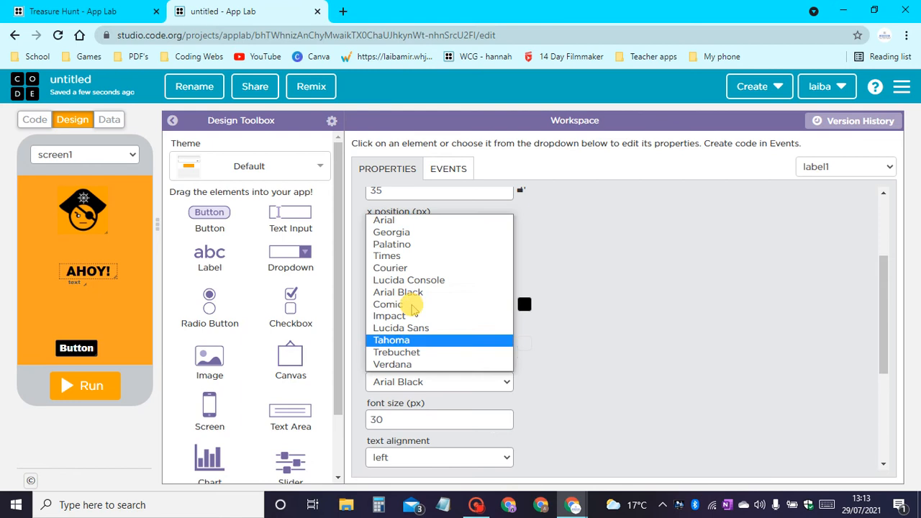
left_click(392, 221)
left_click(398, 386)
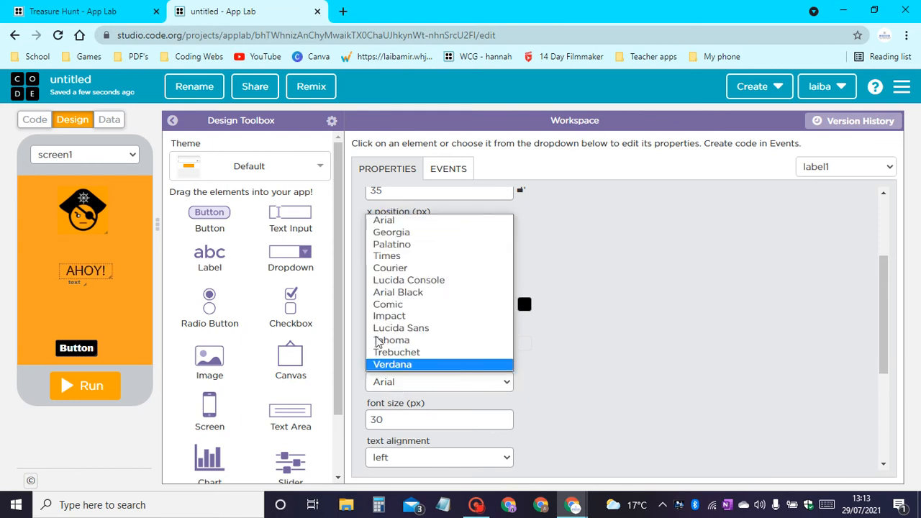
left_click(394, 236)
left_click(403, 385)
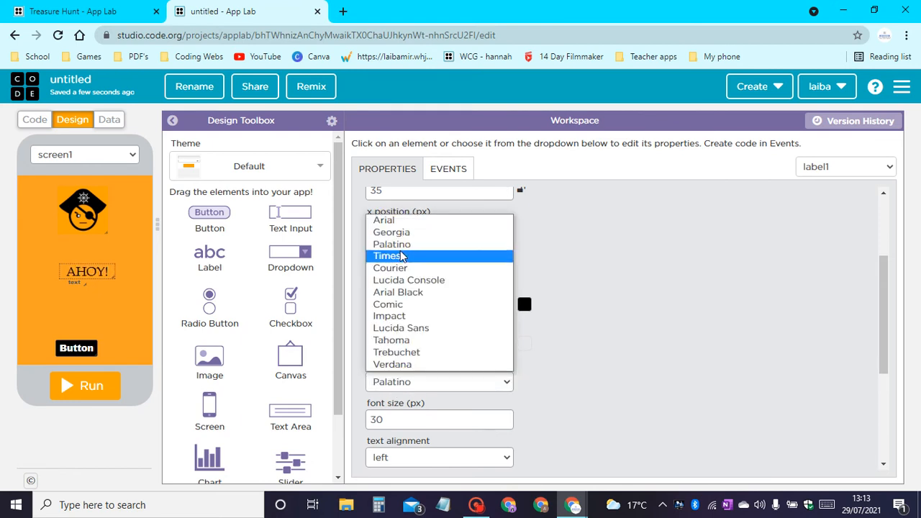
left_click(397, 241)
left_click(408, 387)
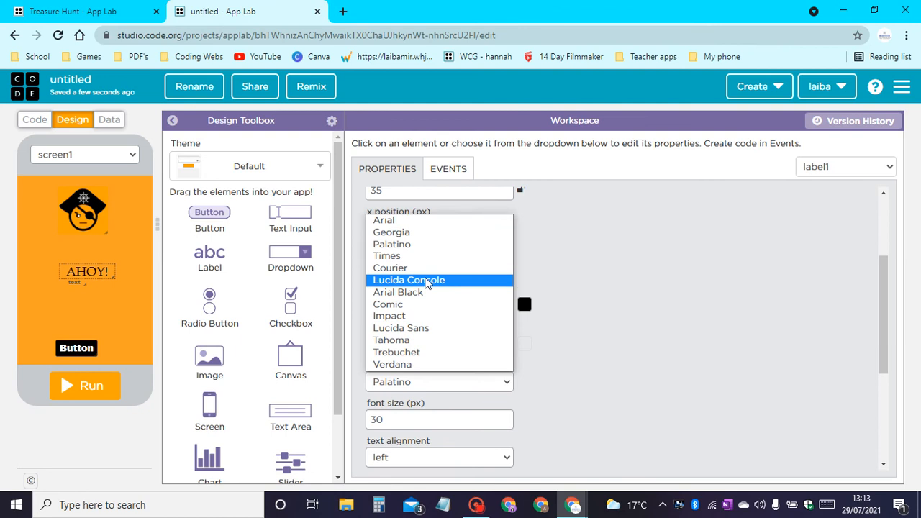
left_click(425, 323)
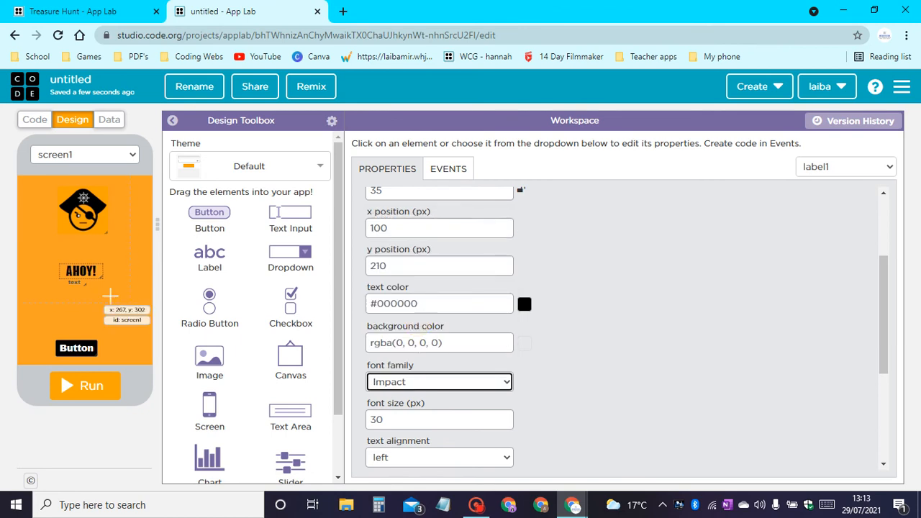
Move the AHOY! label up to y 145 just below the pirate image, in a larger box, and set its font size to 40 px.
left_click_drag(99, 276, 97, 244)
scroll(411, 324, "down", 1)
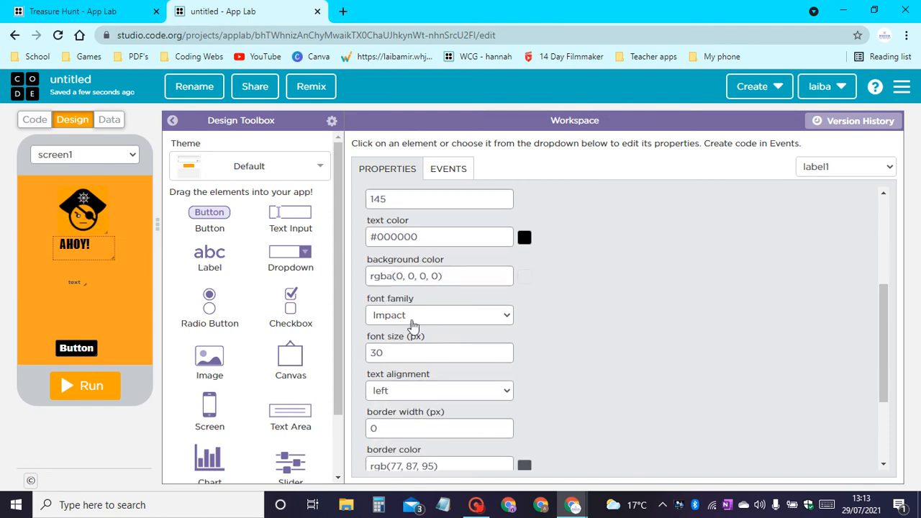
left_click(374, 352)
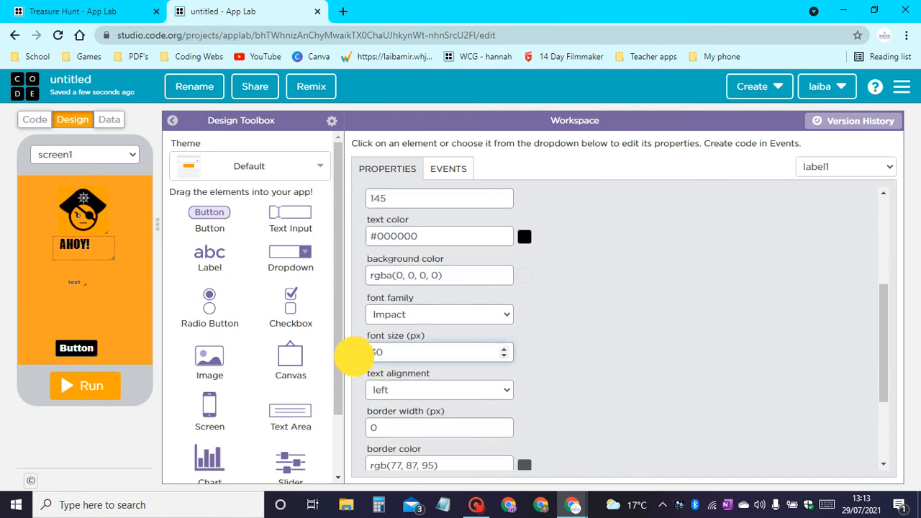
key("BackSpace")
type("4")
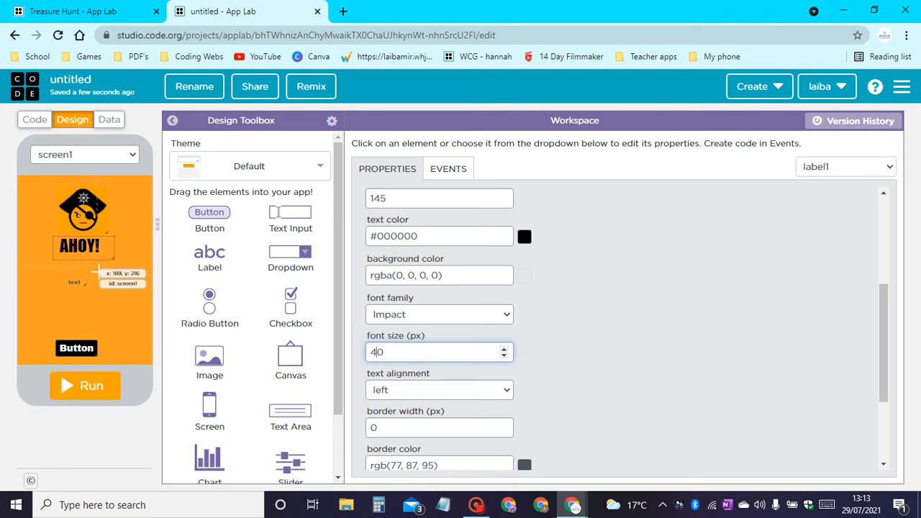
In the finished Treasure Hunt project's design view, copy the full "Ready to hunt the treasure?" text from the text area on welcomeScreen.
left_click(75, 282)
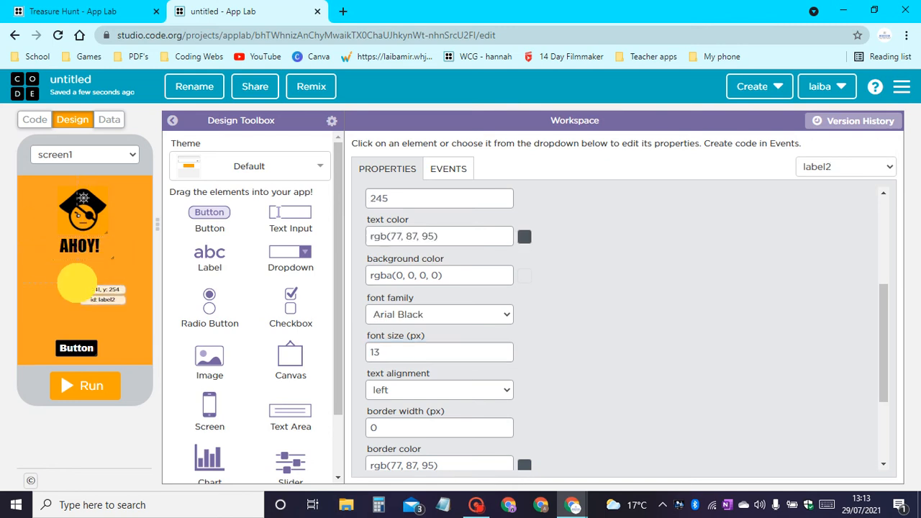
left_click(72, 10)
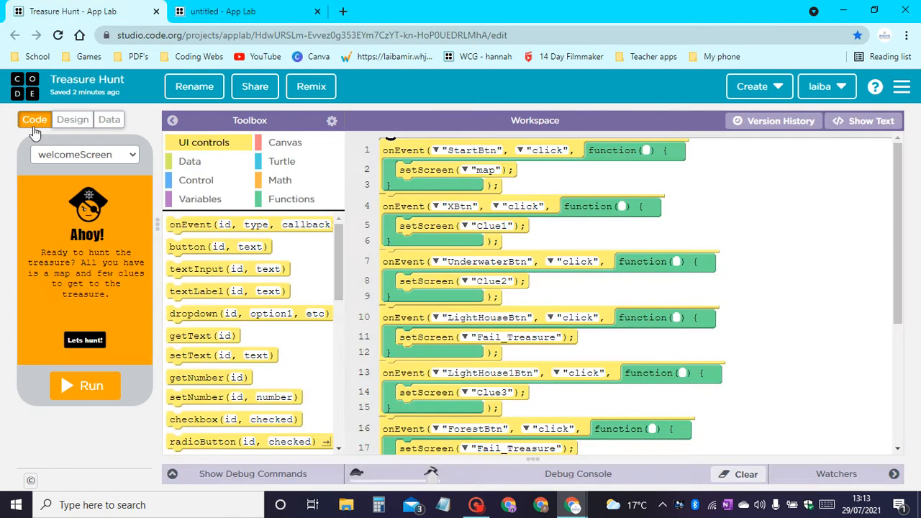
left_click(80, 123)
left_click(101, 271)
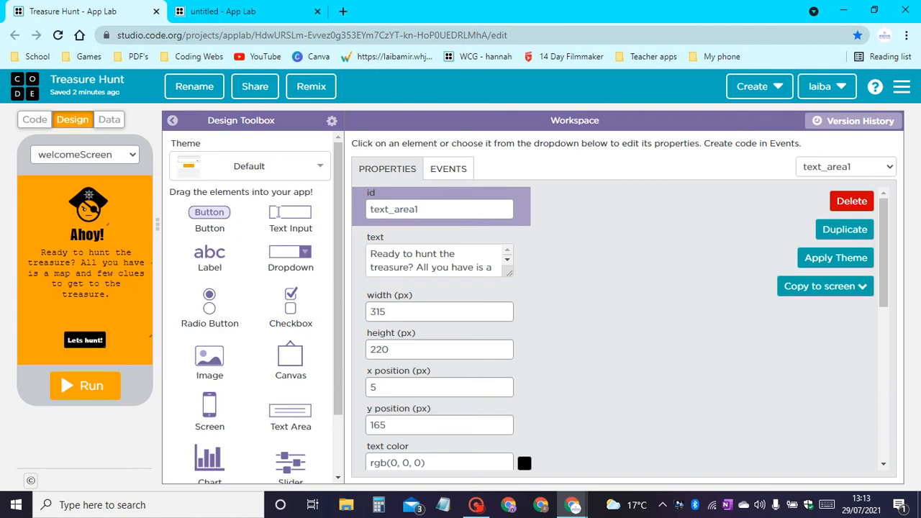
left_click(431, 267)
key("ctrl+a")
key("ctrl+c")
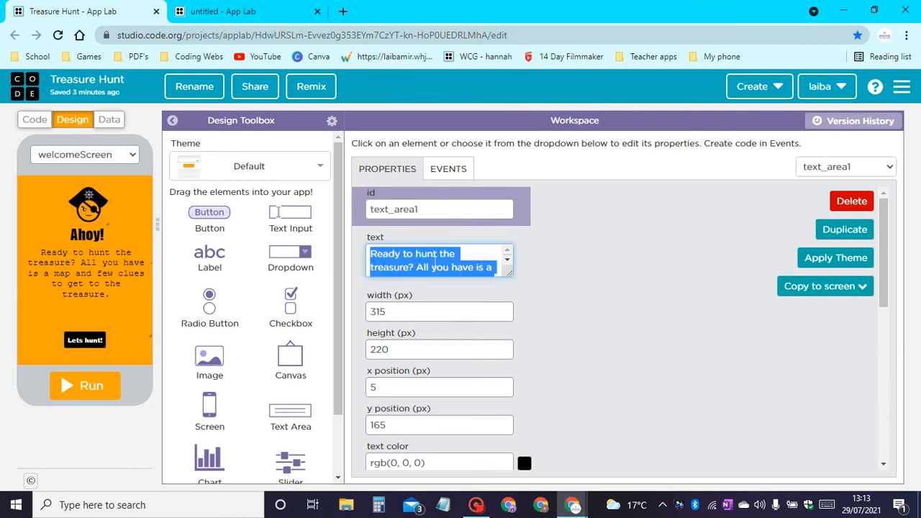
Back in the untitled project, replace label2's placeholder text with the copied "Ready to hunt the treasure?" paragraph.
left_click(223, 11)
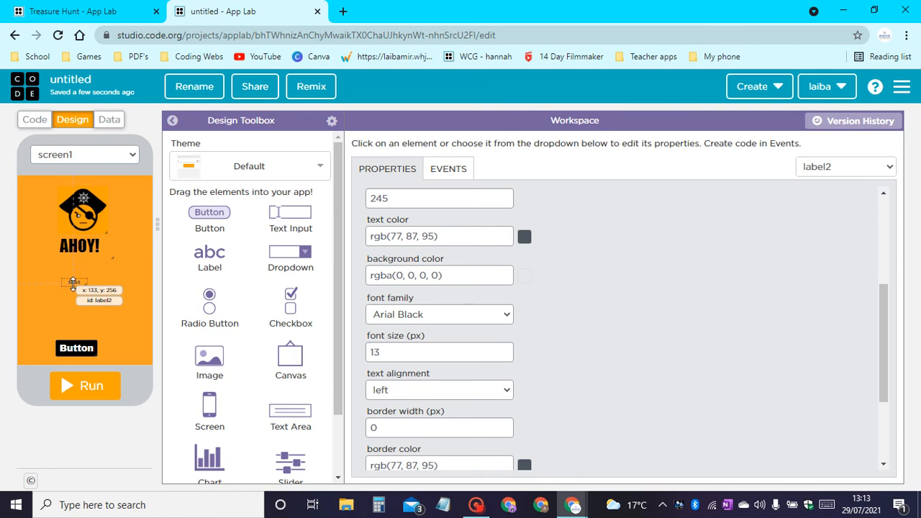
scroll(367, 292, "up", 1)
scroll(367, 292, "up", 5)
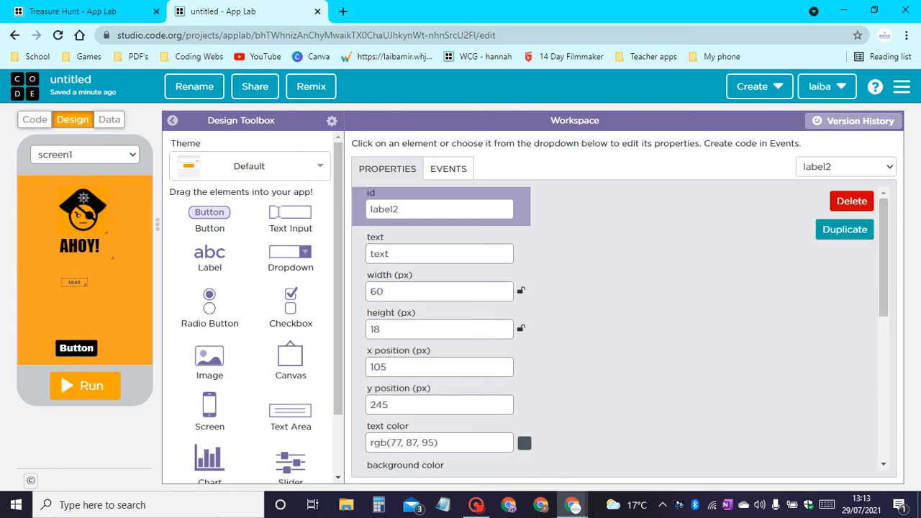
left_click_drag(424, 254, 2, 236)
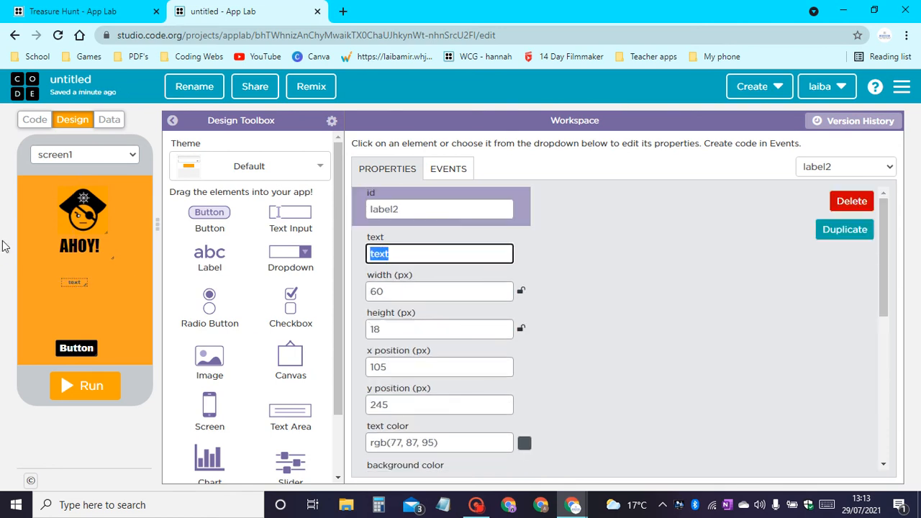
key("ctrl+v")
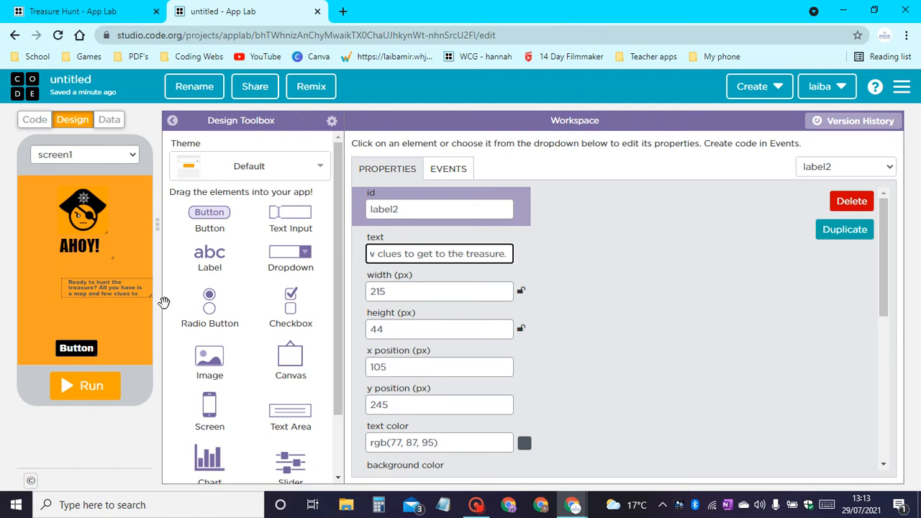
Place label2 at about x 30, y 245 with a size of about 250 by 75 px, and set its text color to black #000000.
left_click_drag(116, 290, 90, 284)
left_click_drag(111, 288, 132, 308)
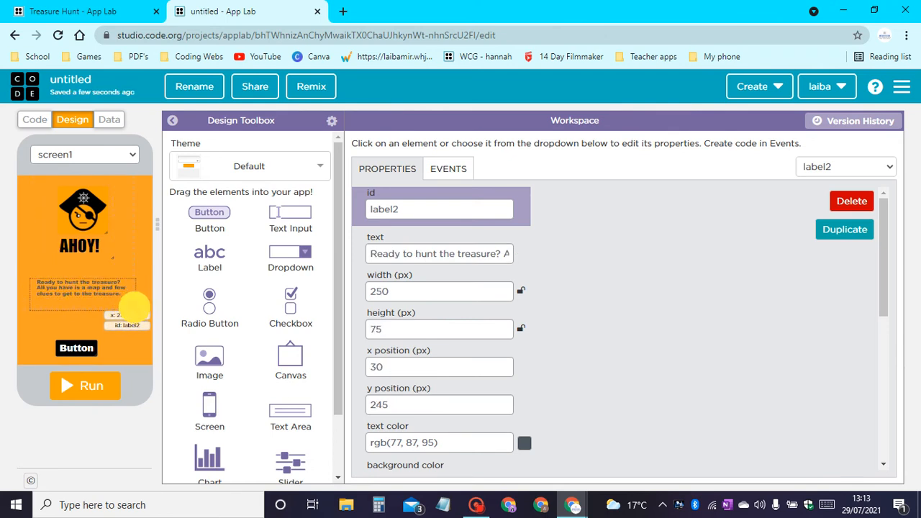
scroll(524, 319, "down", 2)
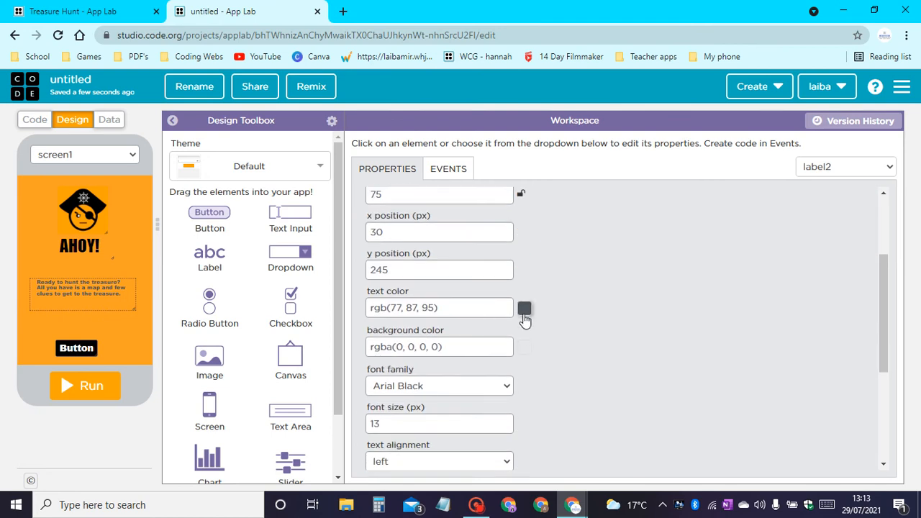
left_click(524, 308)
left_click_drag(395, 372, 329, 407)
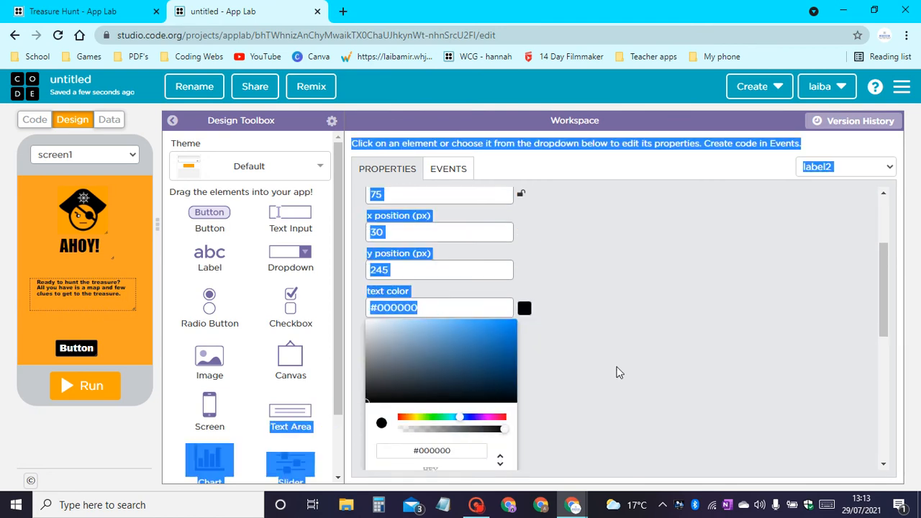
left_click(653, 338)
Set label2's font to Courier at 20 px and enlarge its box so the whole paragraph fits.
scroll(549, 319, "down", 1)
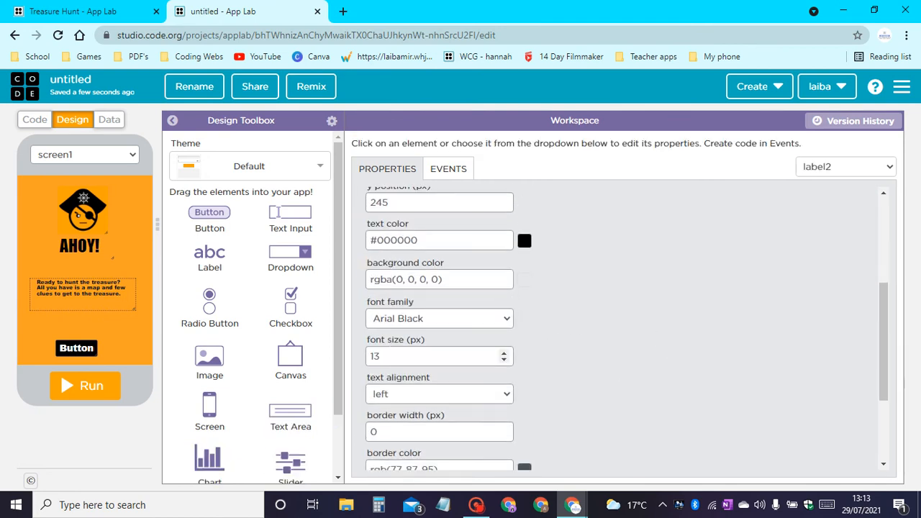
double_click(374, 357)
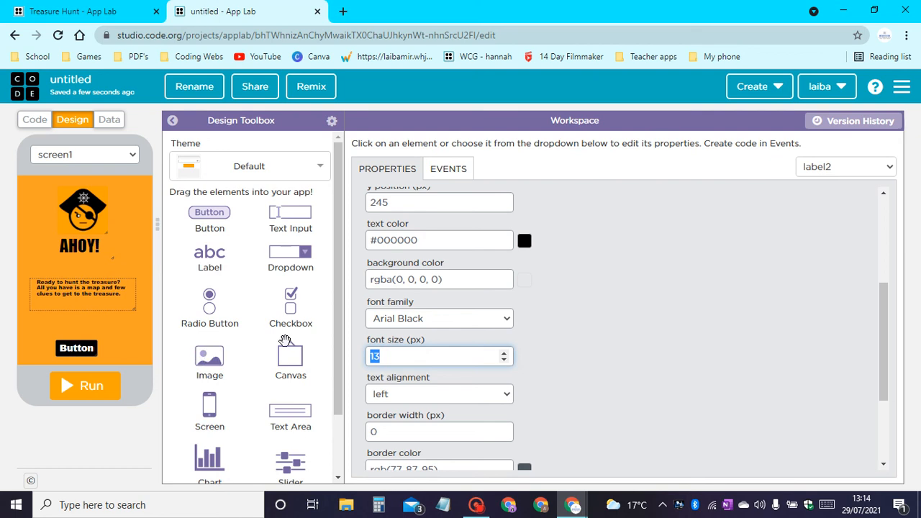
type("30")
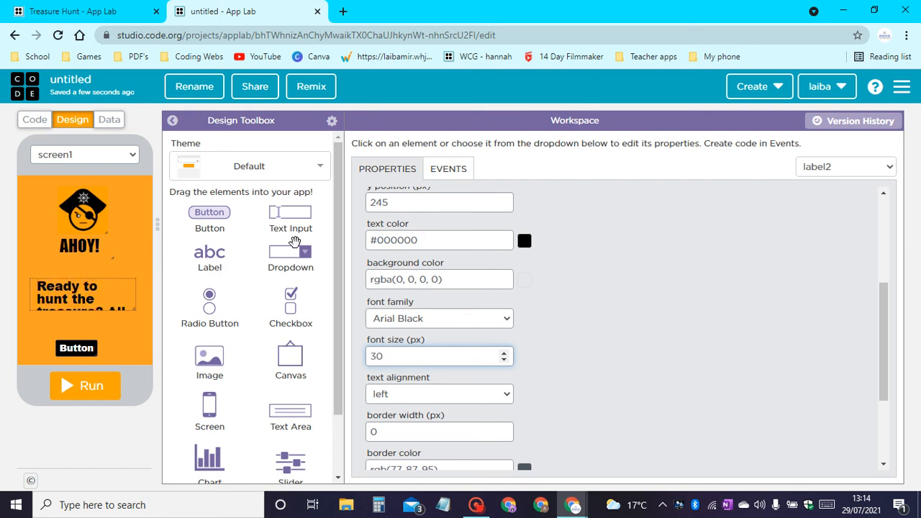
scroll(517, 425, "down", 1)
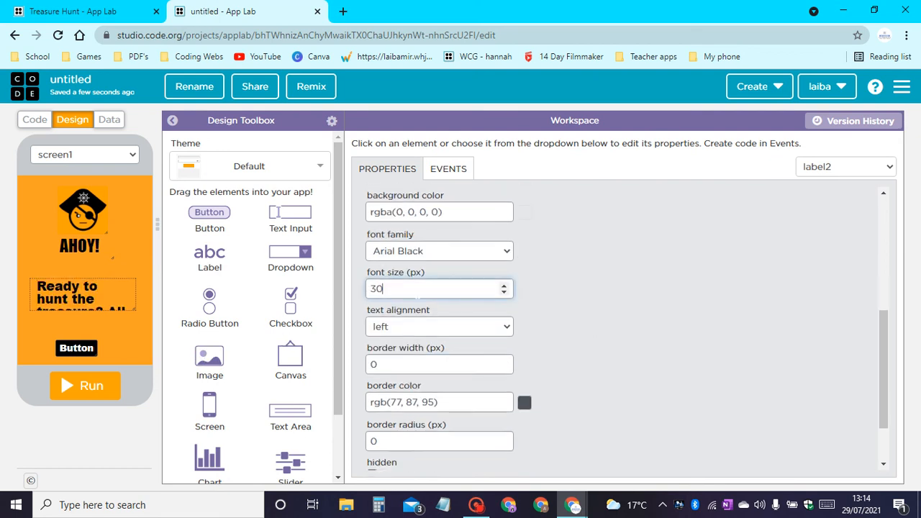
left_click(444, 251)
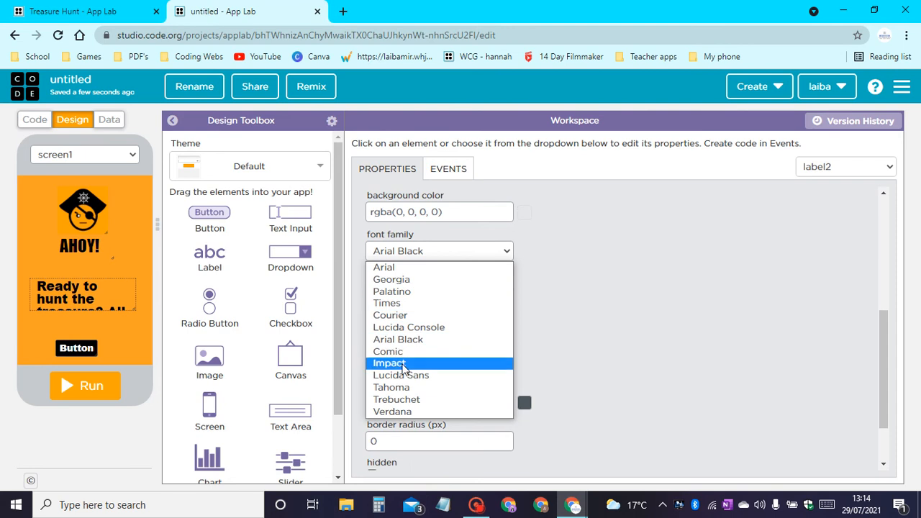
left_click(395, 316)
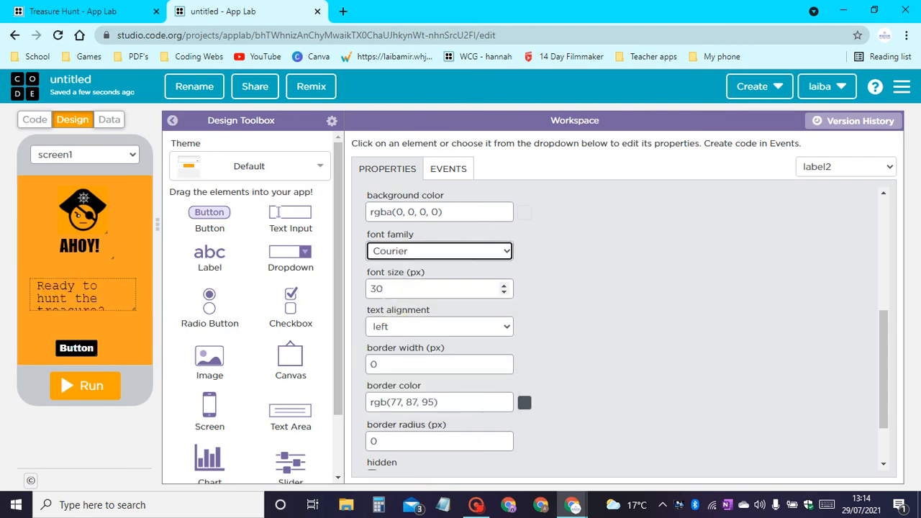
left_click(376, 289)
key("BackSpace")
type("2")
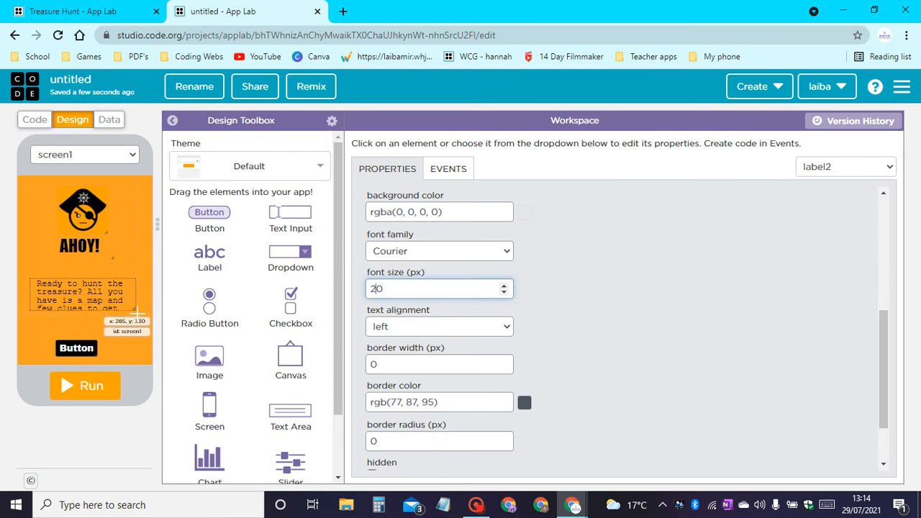
left_click_drag(136, 310, 158, 312)
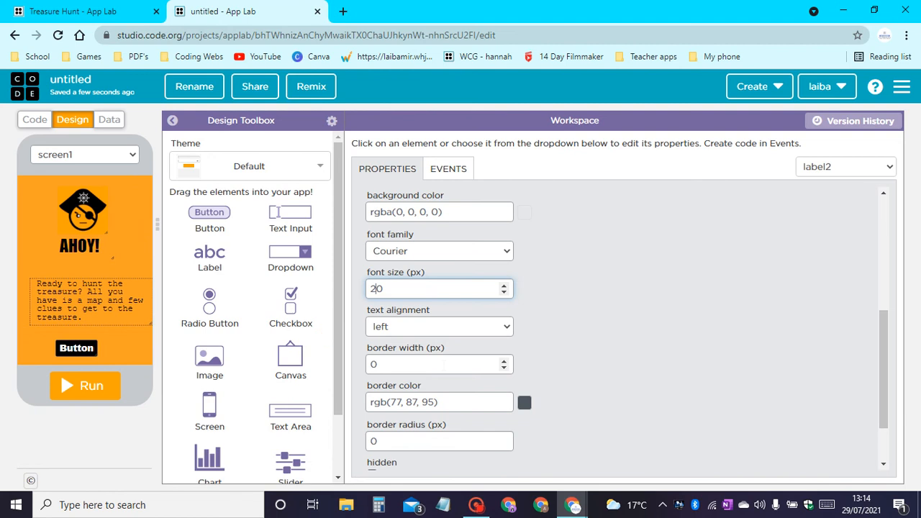
Center-align label2's text and tidy the layout by moving the paragraph up under AHOY! and nudging the pirate image.
scroll(504, 357, "down", 2)
scroll(504, 294, "up", 2)
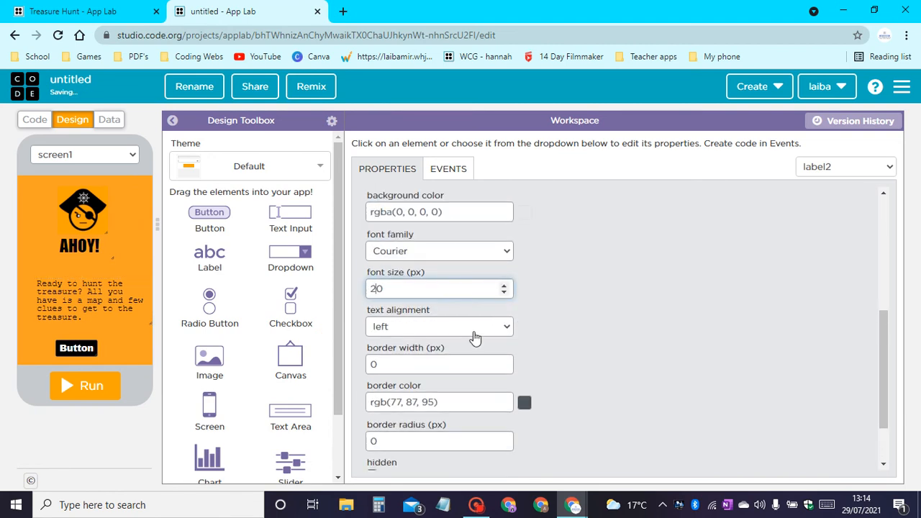
left_click(452, 328)
left_click(427, 367)
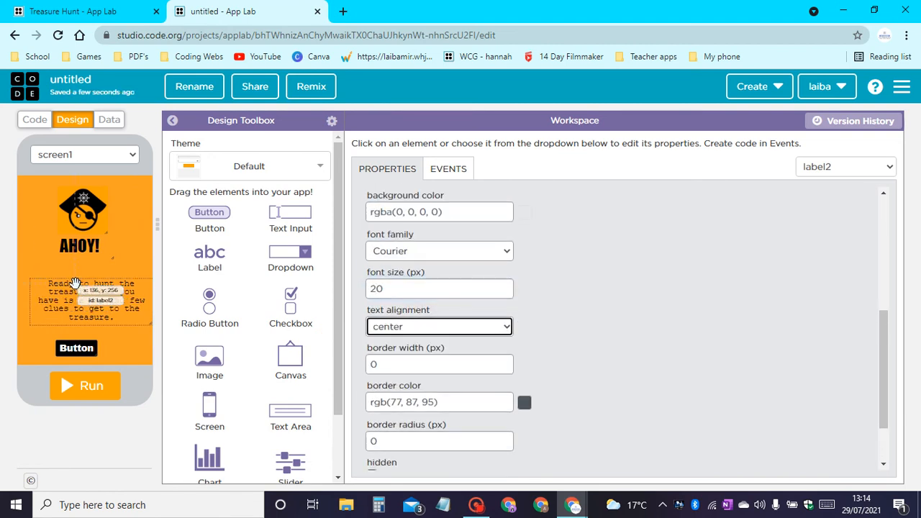
left_click_drag(73, 289, 81, 249)
left_click_drag(86, 206, 83, 208)
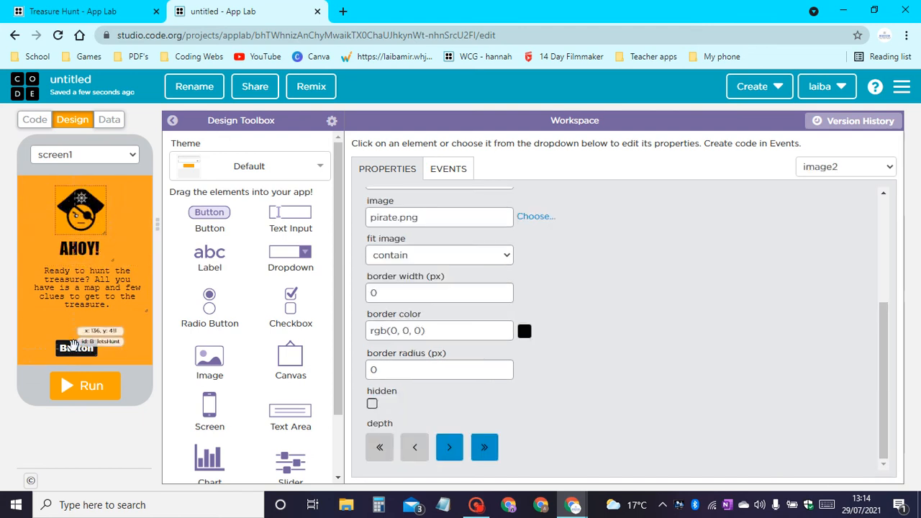
Change the B_letsHunt button's text to "Lets Hunt" and fit the button to about 140 by 45 px at x 85, y 375.
left_click(79, 345)
scroll(414, 420, "up", 5)
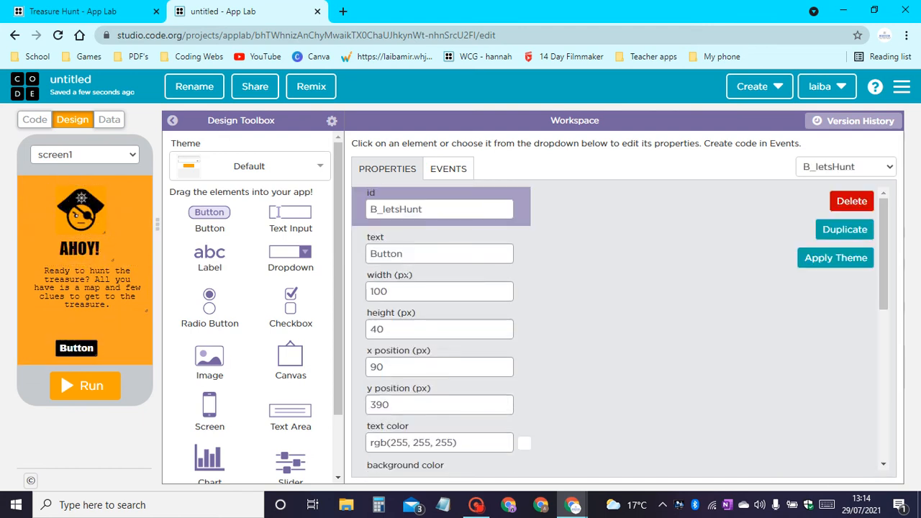
double_click(389, 254)
type("L")
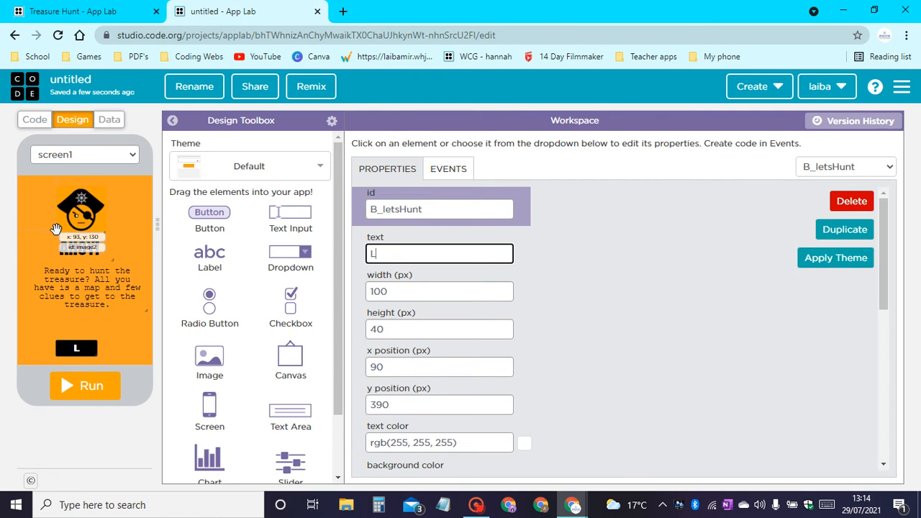
type("ets Hunt")
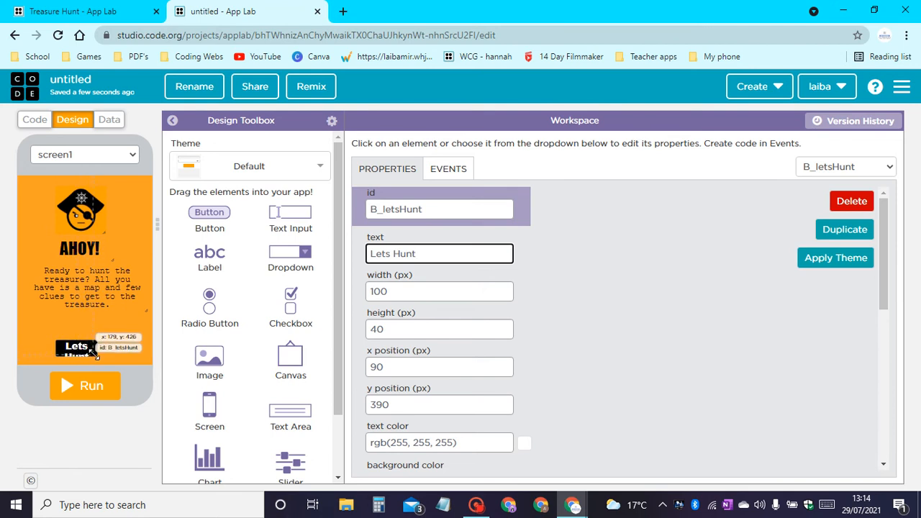
mouse_move(93, 350)
left_mouse_down()
mouse_move(115, 362)
mouse_move(91, 346)
mouse_move(98, 344)
left_mouse_up()
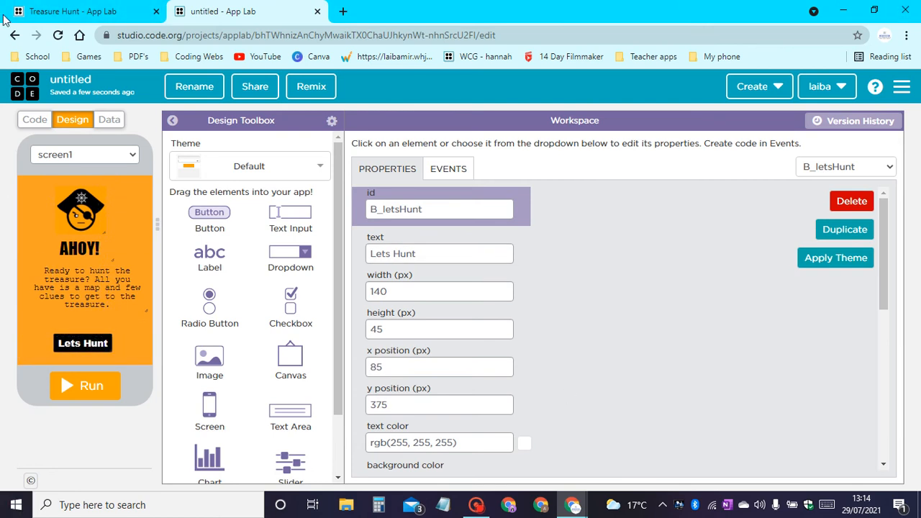
Rename the screen1 id to WelcomeScreen.
left_click(126, 205)
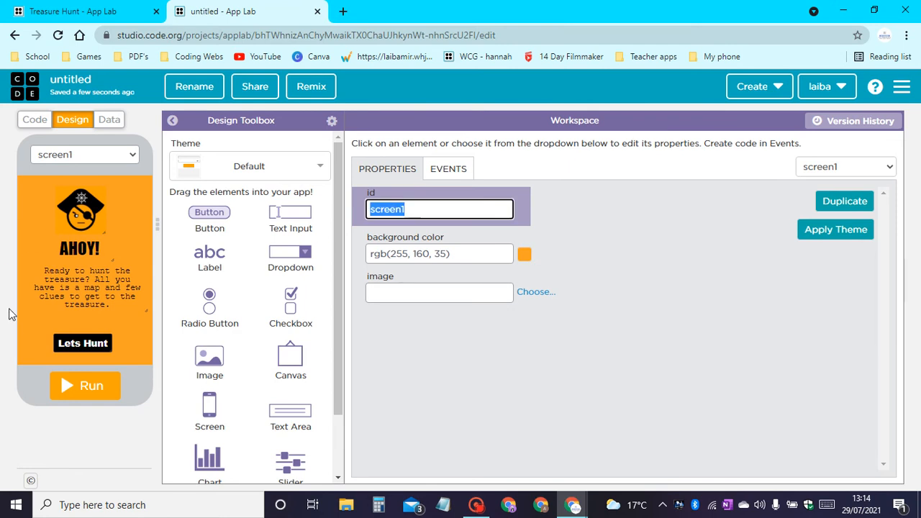
type("WelcomeScr")
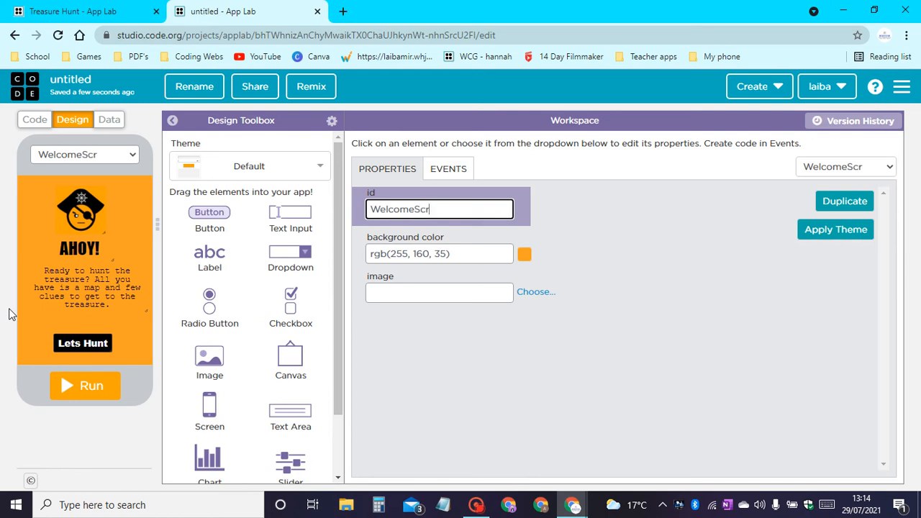
type("een")
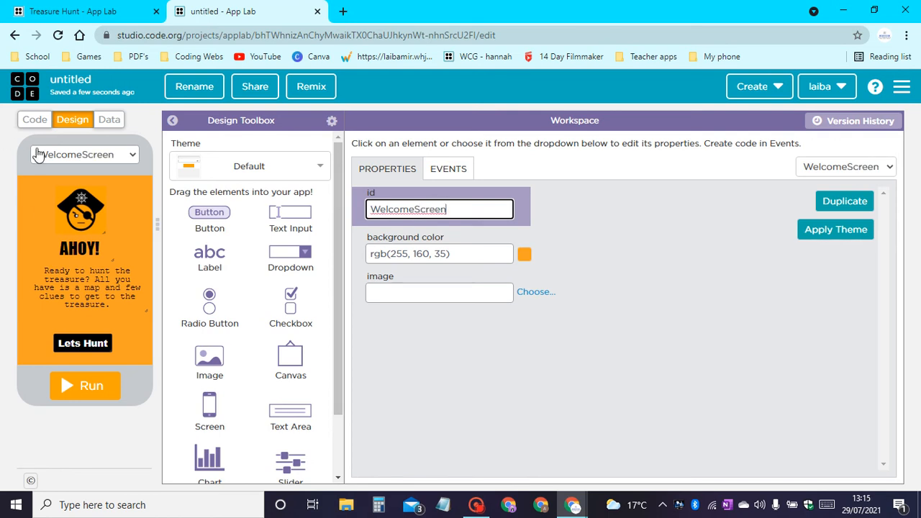
Add a new screen to the app and set its background color to green #00de03.
left_click(85, 154)
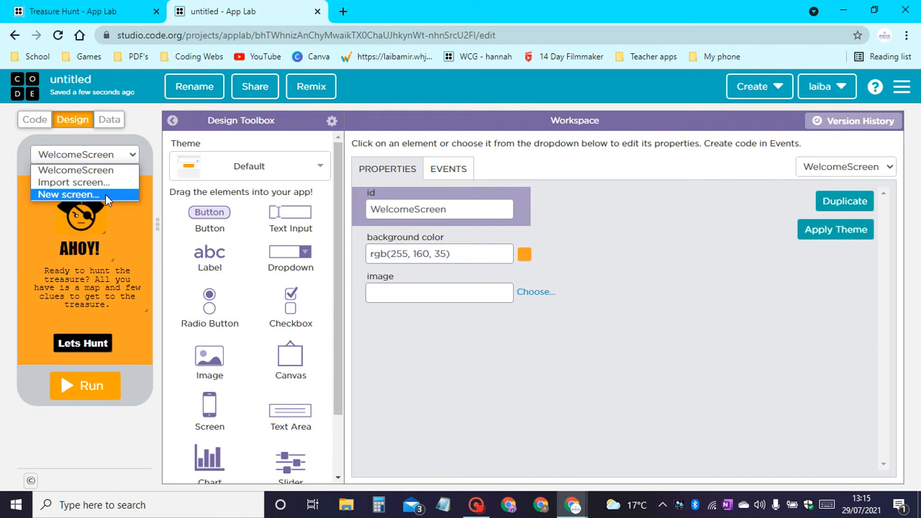
left_click(105, 195)
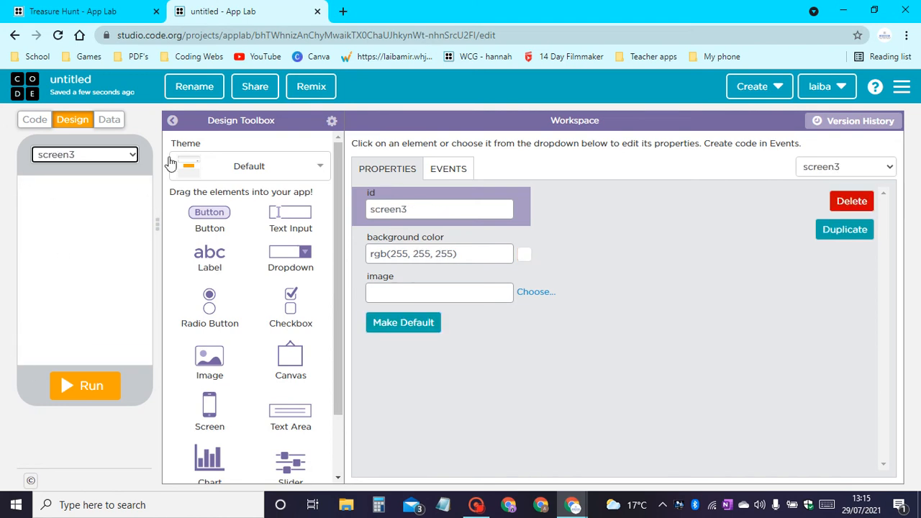
left_click(525, 254)
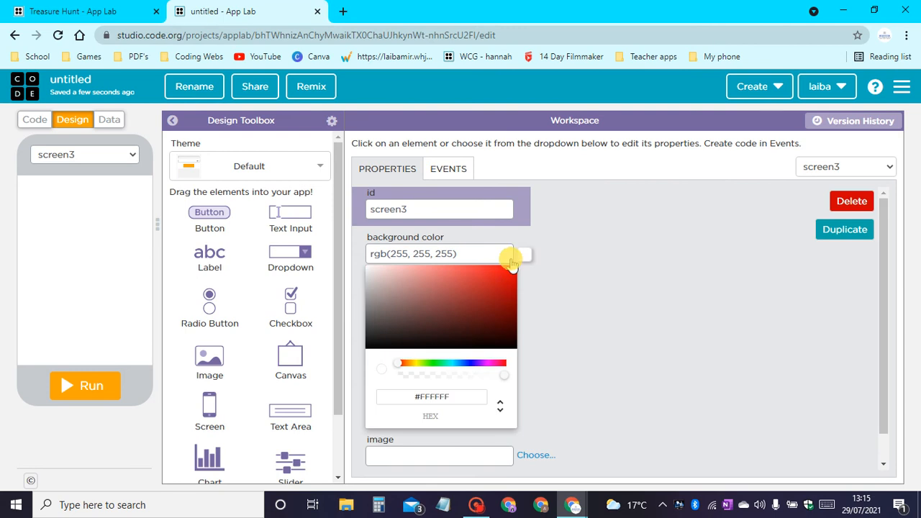
left_click(434, 363)
left_click_drag(446, 306, 558, 276)
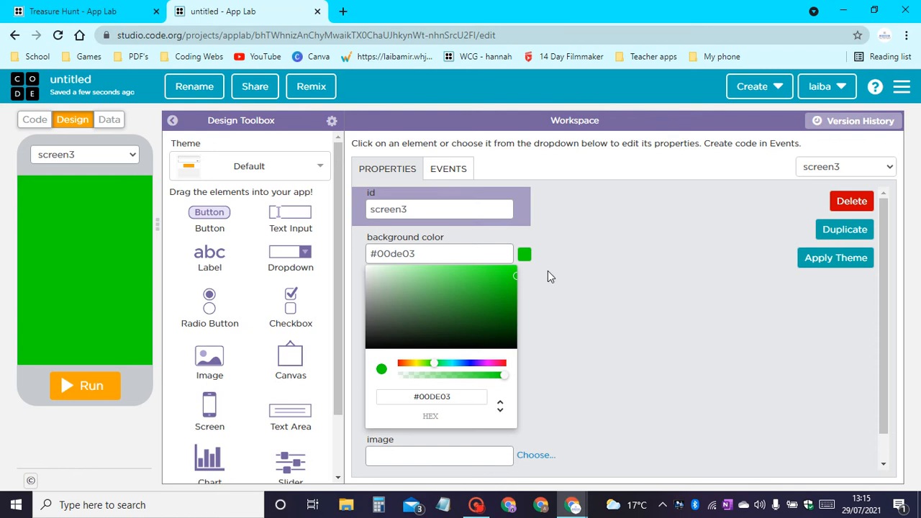
left_click(691, 328)
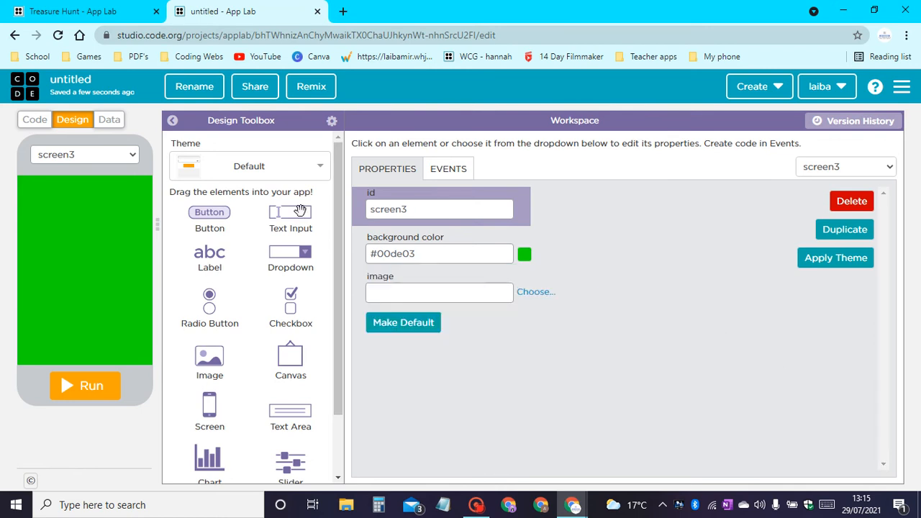
Place a label at about x 105, y 85 on the green screen and an image below it showing treasure.gif.
left_click_drag(212, 244, 79, 207)
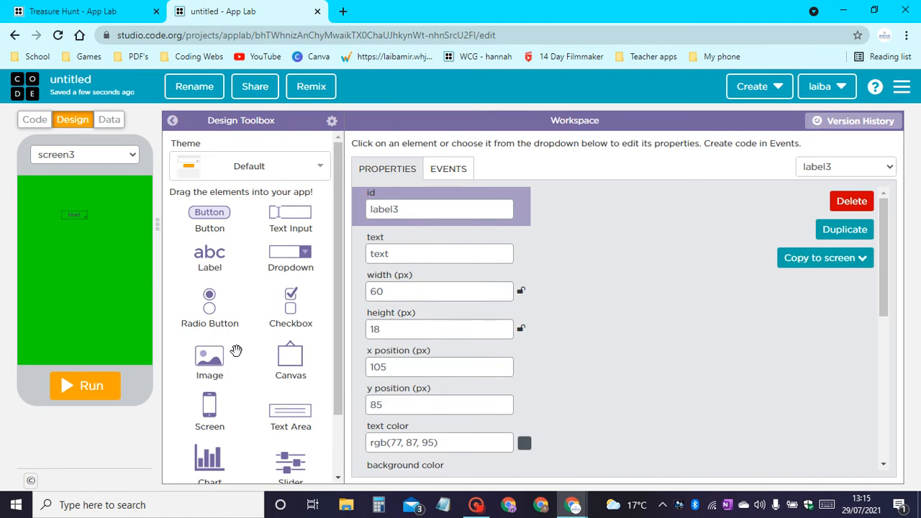
left_click_drag(215, 362, 93, 301)
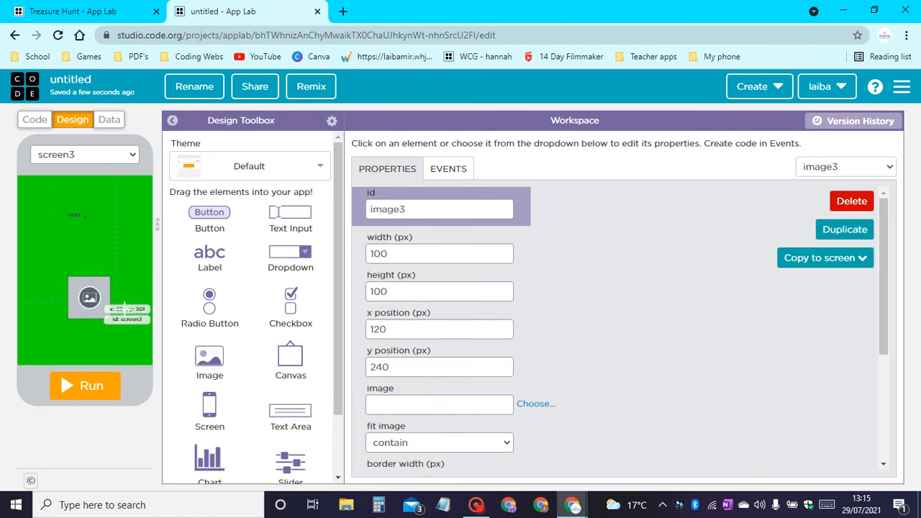
scroll(450, 348, "down", 1)
left_click(533, 335)
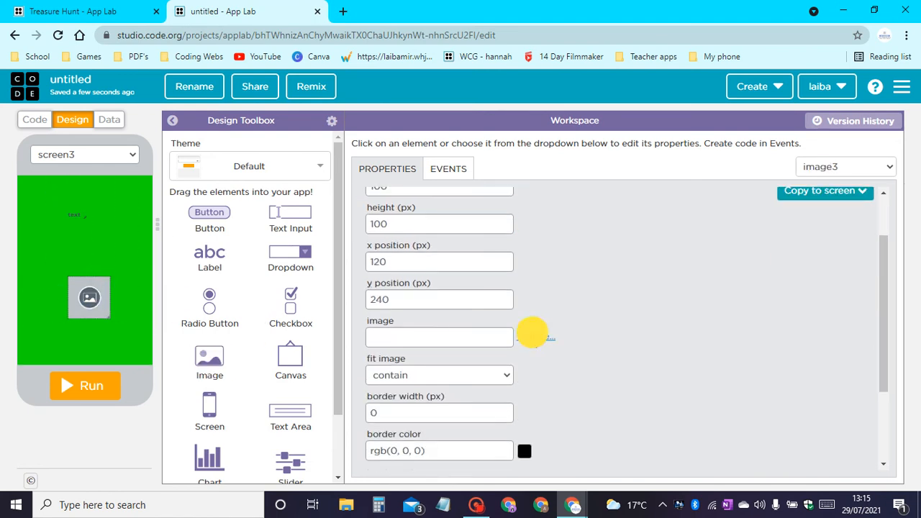
scroll(360, 223, "down", 1)
scroll(357, 227, "down", 1)
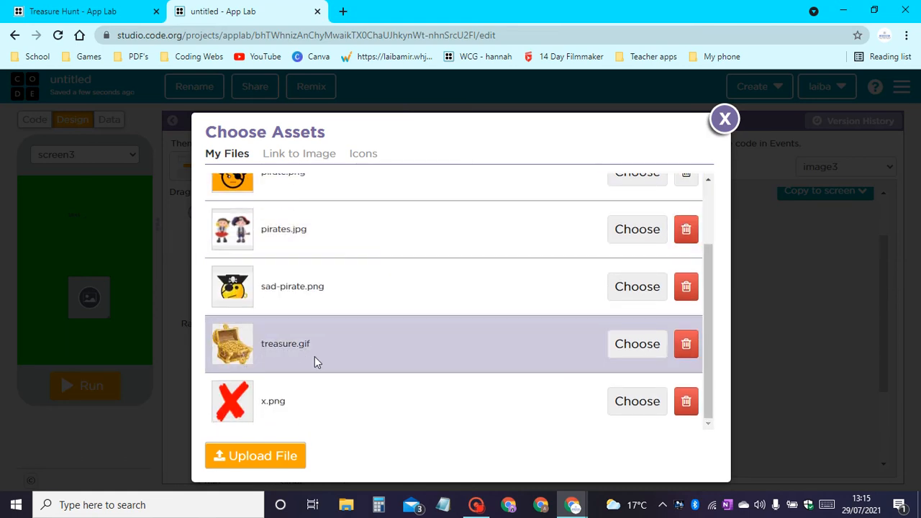
left_click(650, 351)
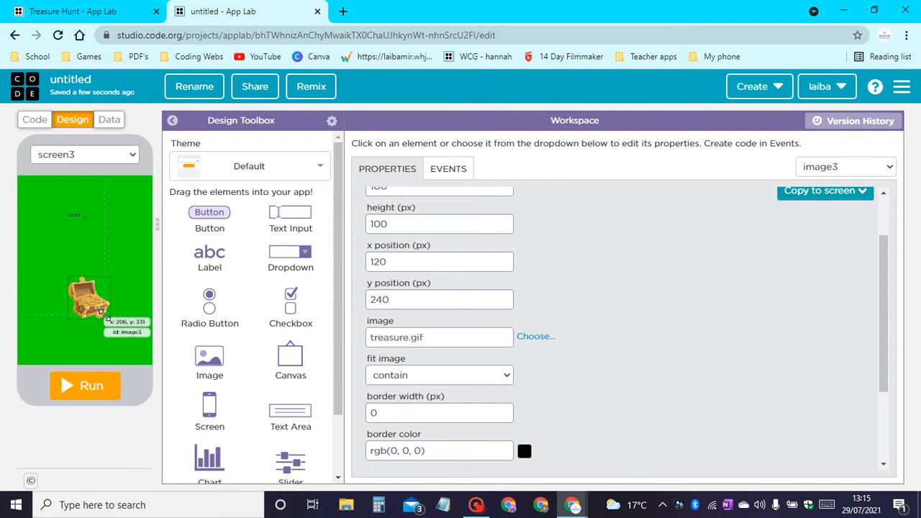
Enlarge the treasure chest image to about 290 by 295 px and position it at about x 15, y 110.
left_click_drag(103, 316, 156, 353)
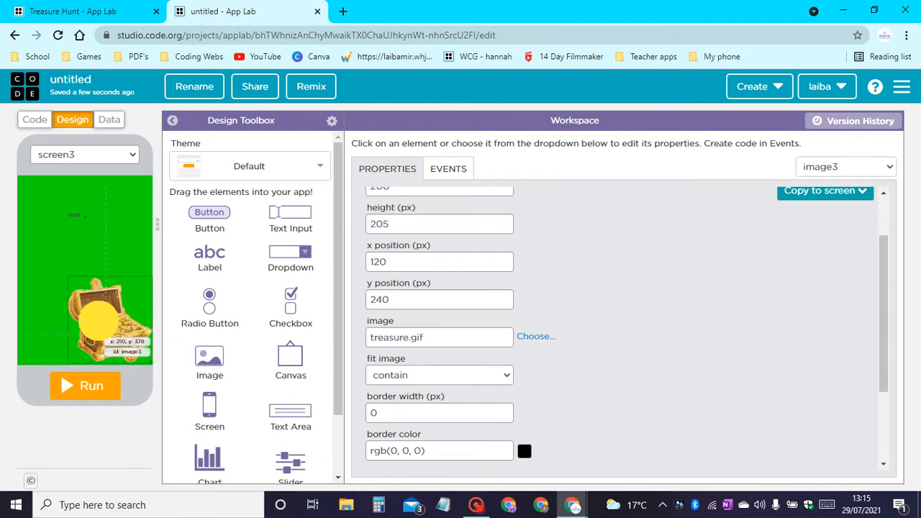
left_click_drag(97, 321, 48, 269)
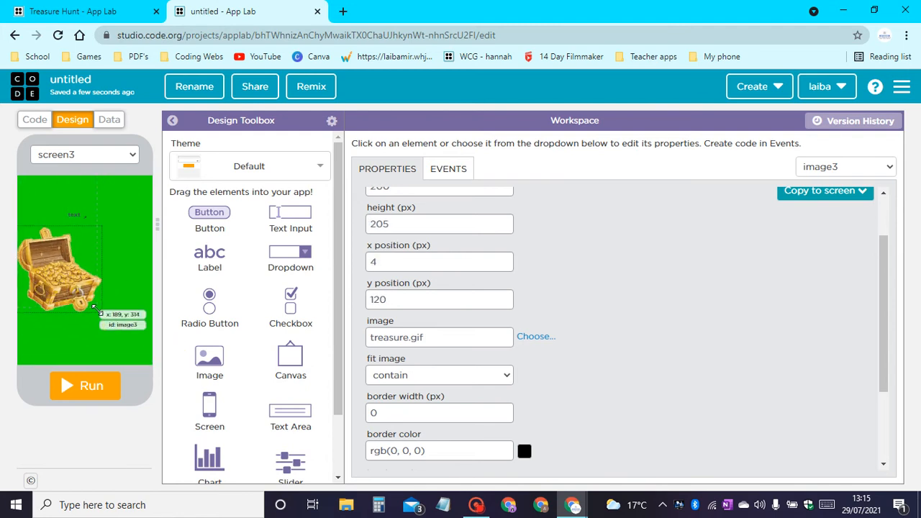
mouse_move(99, 312)
left_mouse_down()
mouse_move(137, 350)
mouse_move(114, 326)
mouse_move(110, 303)
left_mouse_up()
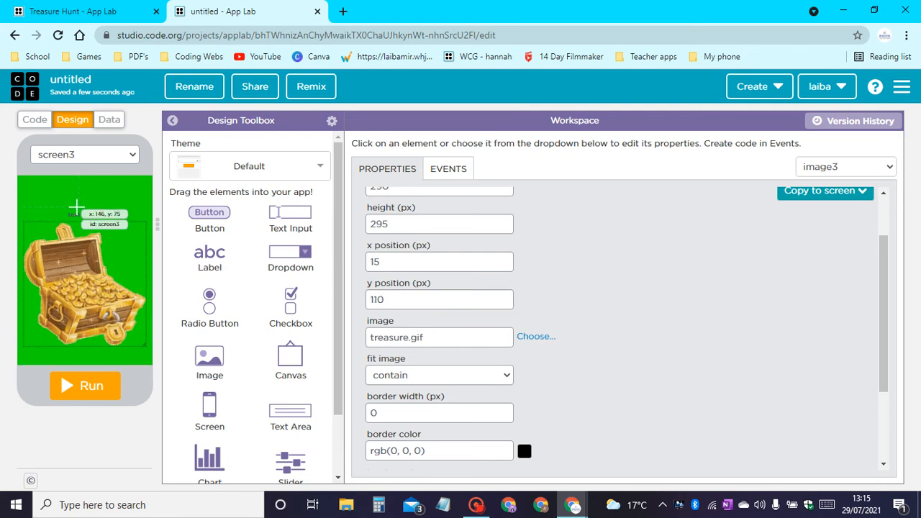
Set the text of the label above the treasure chest to "Well done! You found the treasure!".
left_click(75, 214)
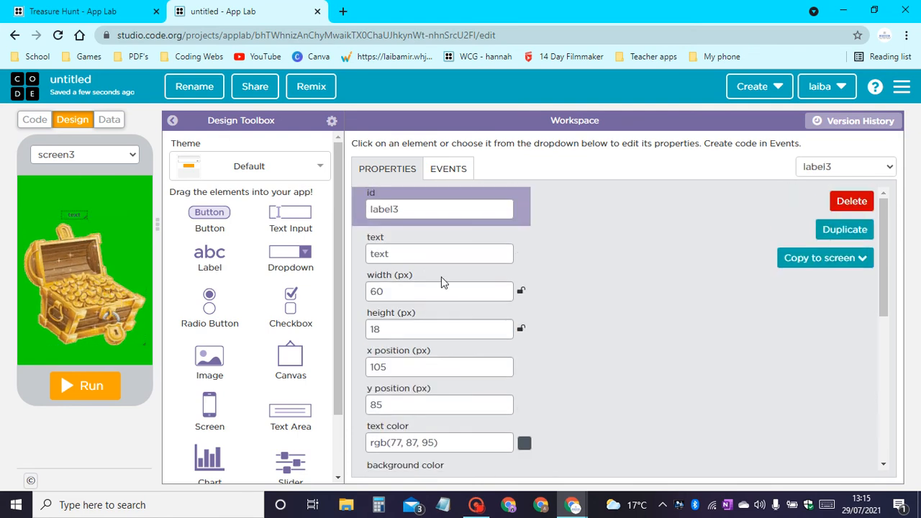
left_click_drag(423, 254, 2, 257)
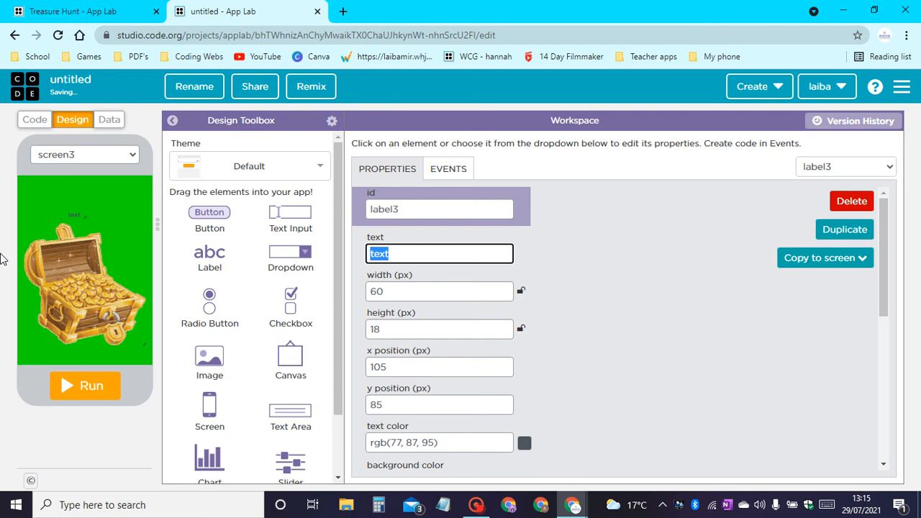
type("Welld done!")
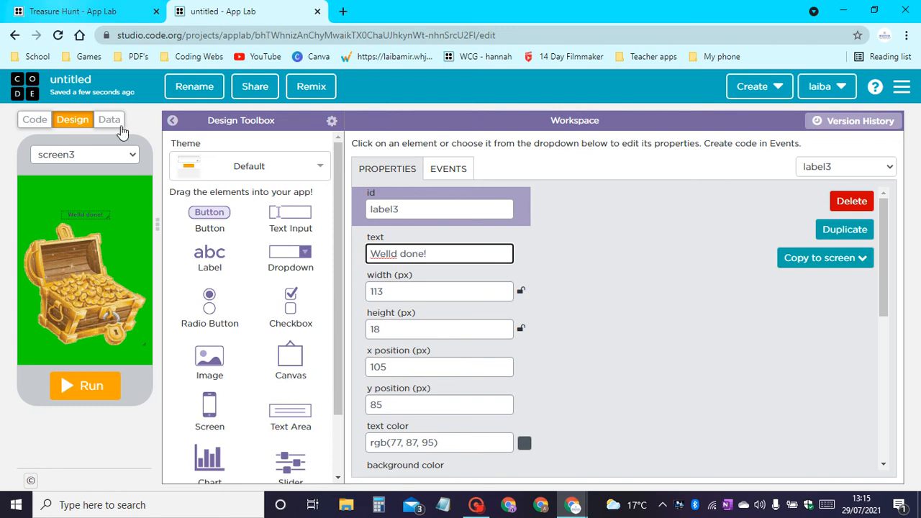
left_click_drag(401, 256, 393, 268)
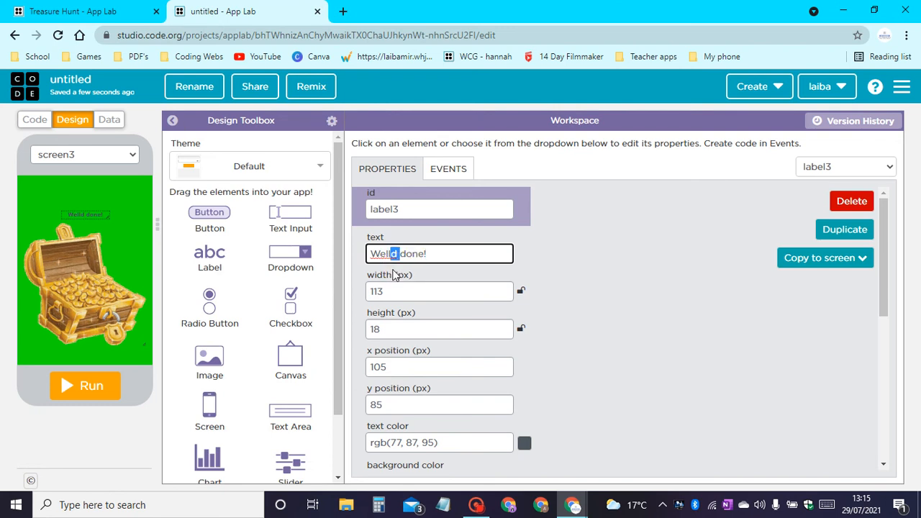
key("BackSpace")
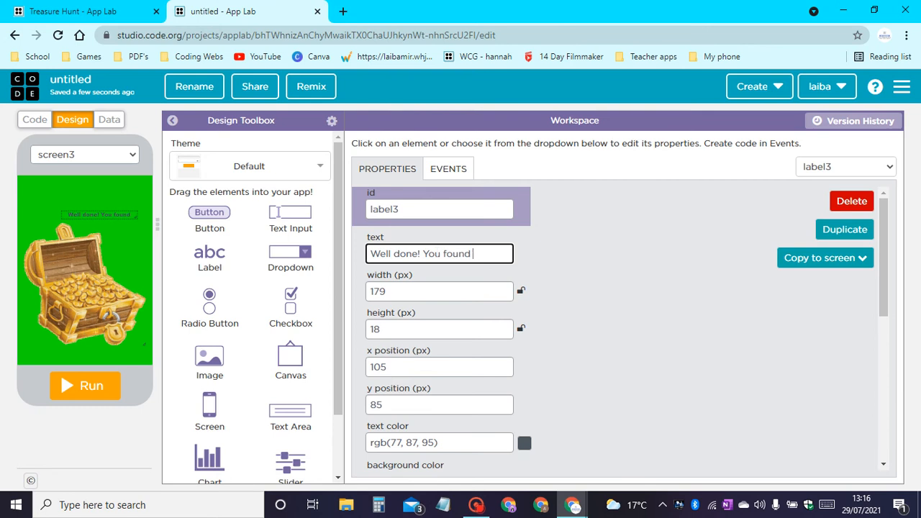
type("he treas")
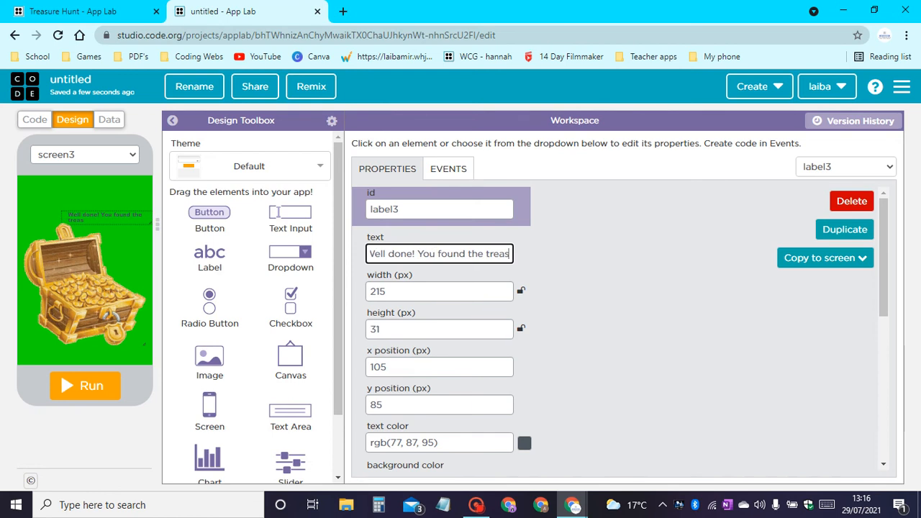
type("ure")
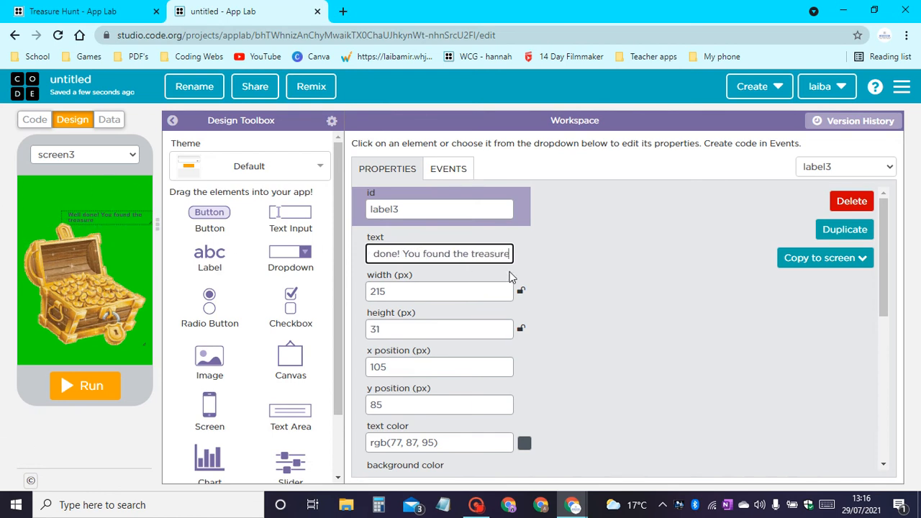
type("!")
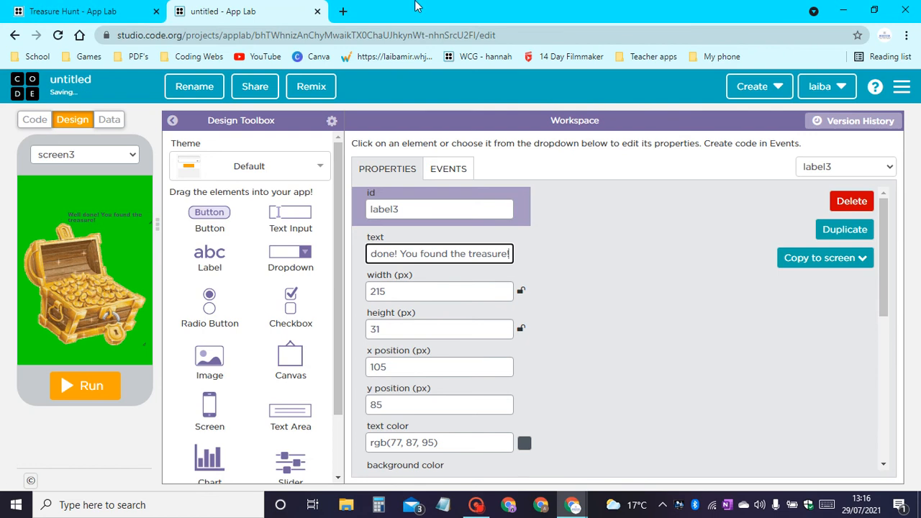
Set the label's text color to black #000000.
scroll(667, 285, "down", 1)
left_click(529, 377)
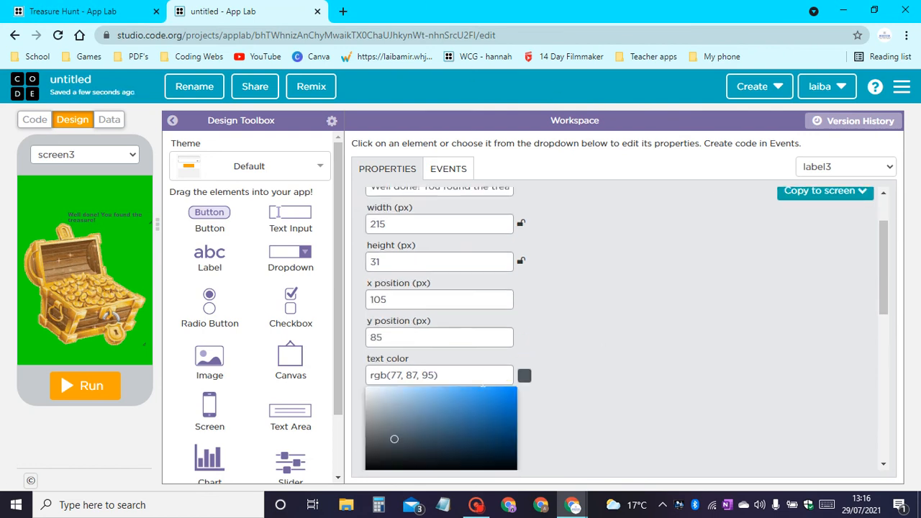
left_click_drag(445, 409, 273, 437)
left_click(800, 296)
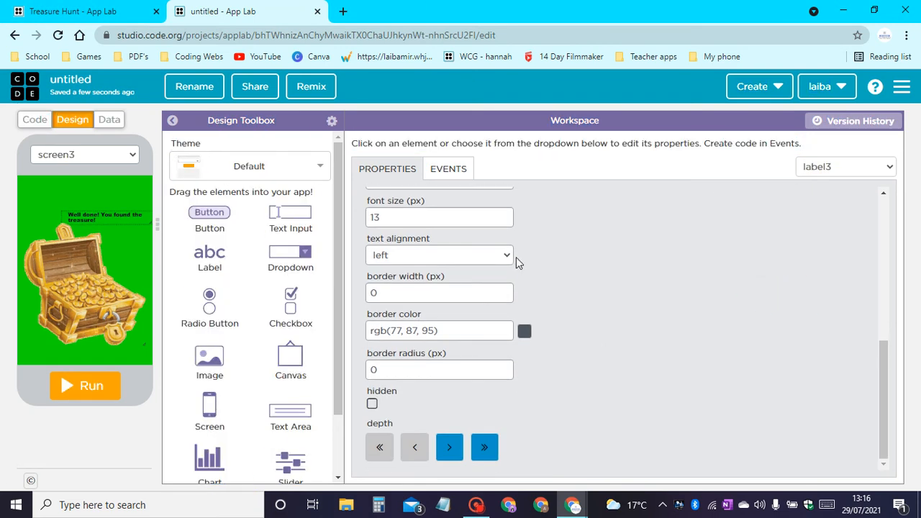
Set the label's font size to 30 px and its font family to Lucida Console.
scroll(517, 259, "up", 3)
left_click_drag(418, 420, 169, 419)
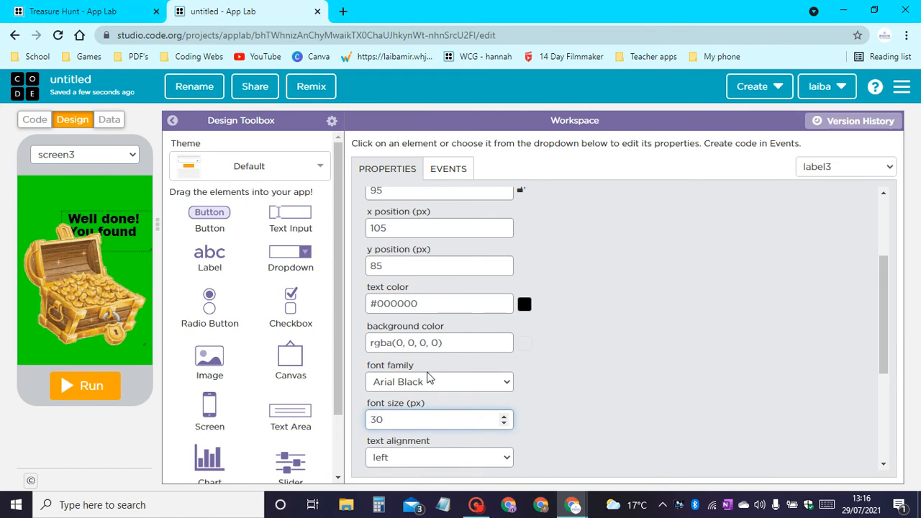
left_click(400, 382)
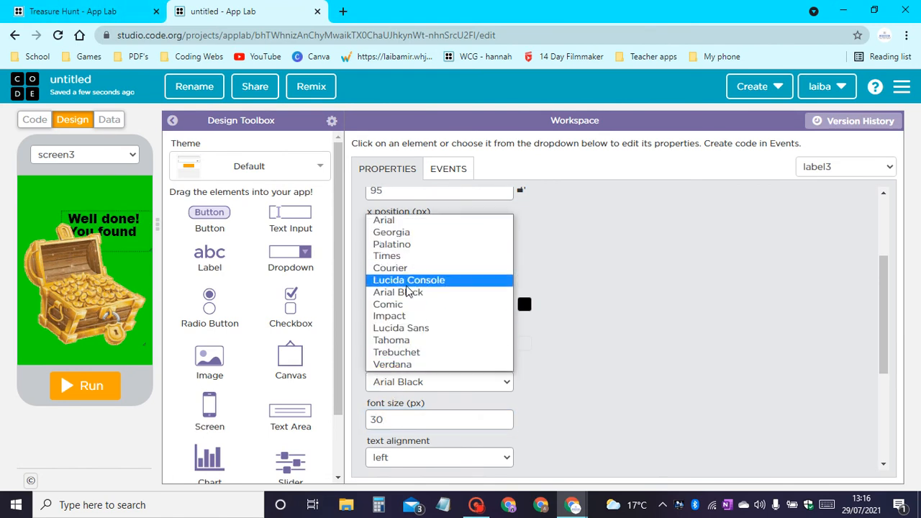
left_click(409, 280)
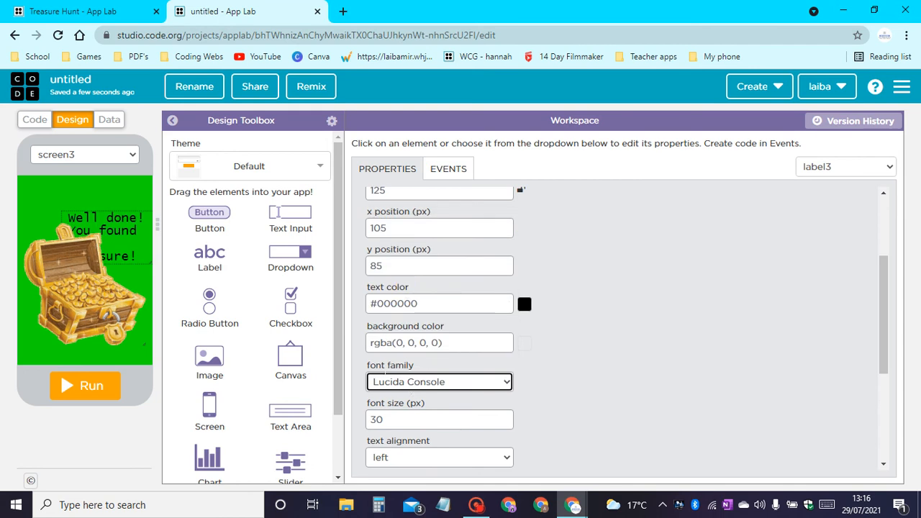
Move the treasure chest image down to about y 140 and place the label above it at about x 30, y 15.
mouse_move(122, 238)
left_mouse_down()
mouse_move(130, 222)
mouse_move(102, 203)
mouse_move(120, 254)
left_mouse_up()
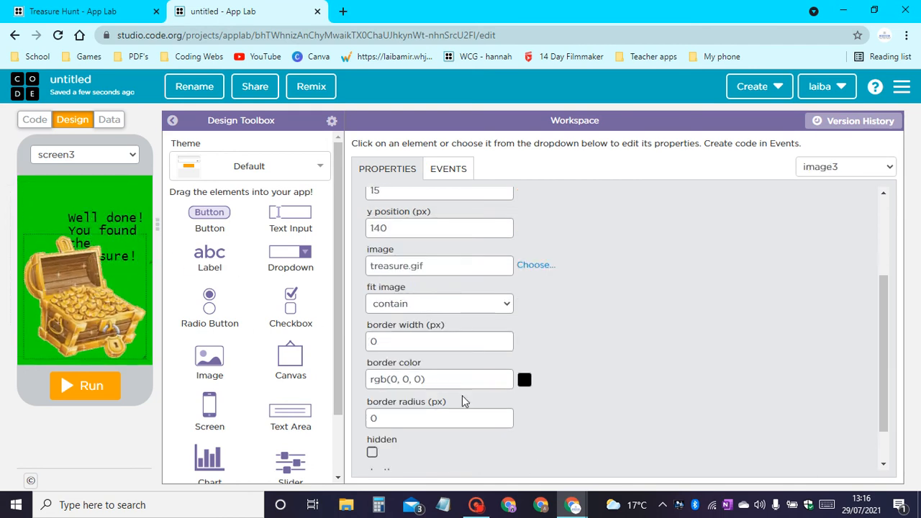
scroll(429, 345, "up", 1)
scroll(447, 266, "up", 1)
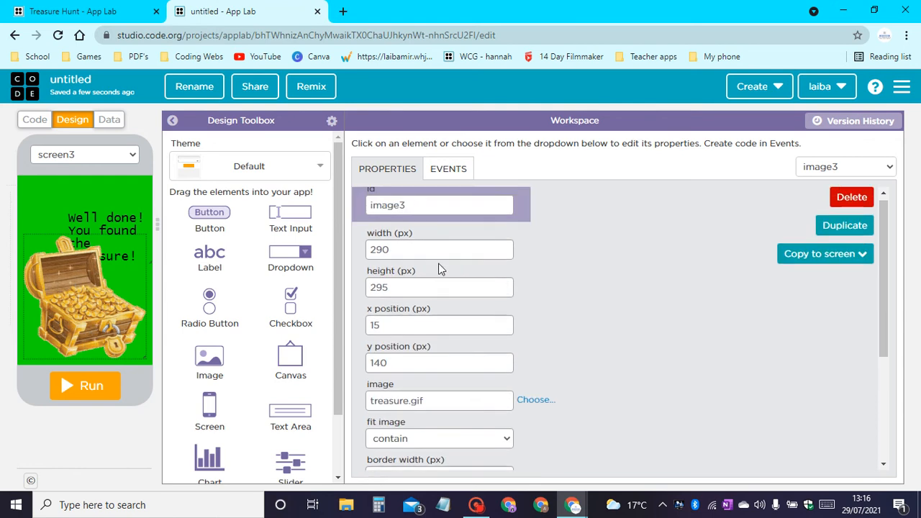
left_click(102, 216)
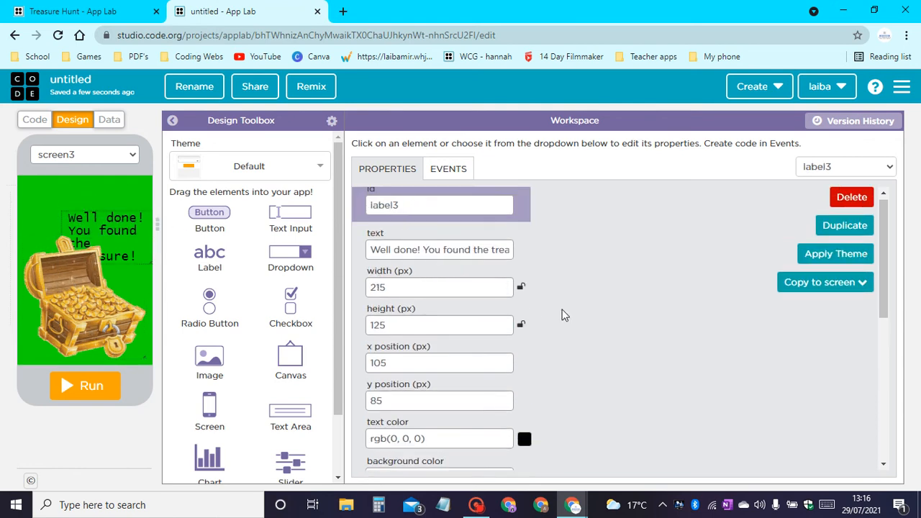
scroll(506, 321, "down", 2)
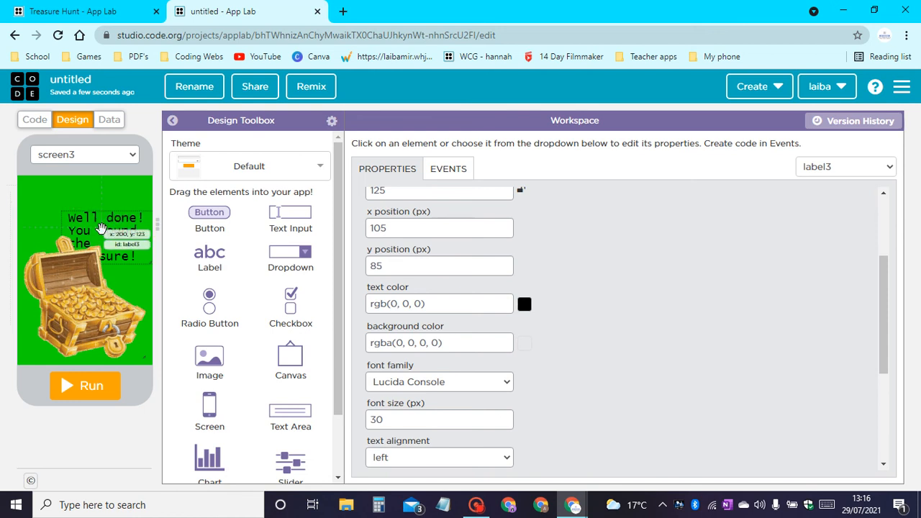
left_click_drag(96, 229, 48, 206)
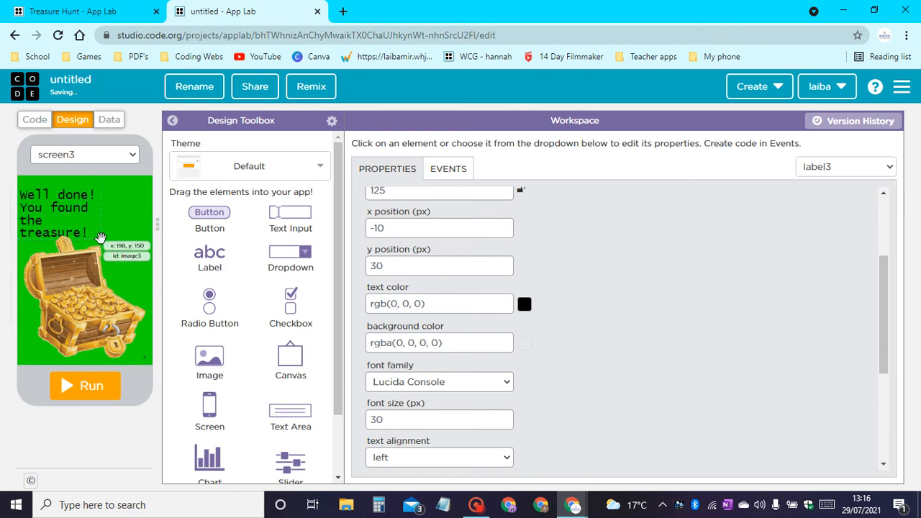
left_click_drag(89, 233, 118, 229)
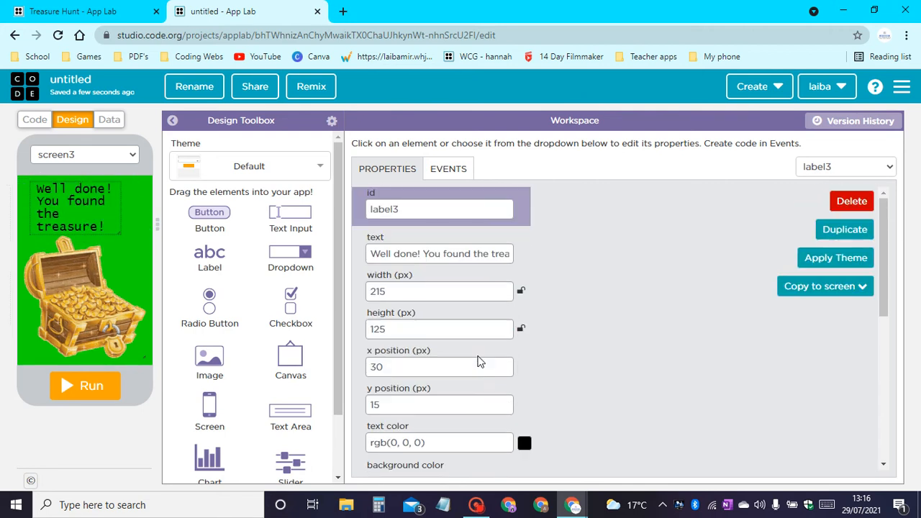
Resize the label to 300 px wide and 100 px high and move it to about x 15, y 25.
left_click_drag(403, 292, 1, 313)
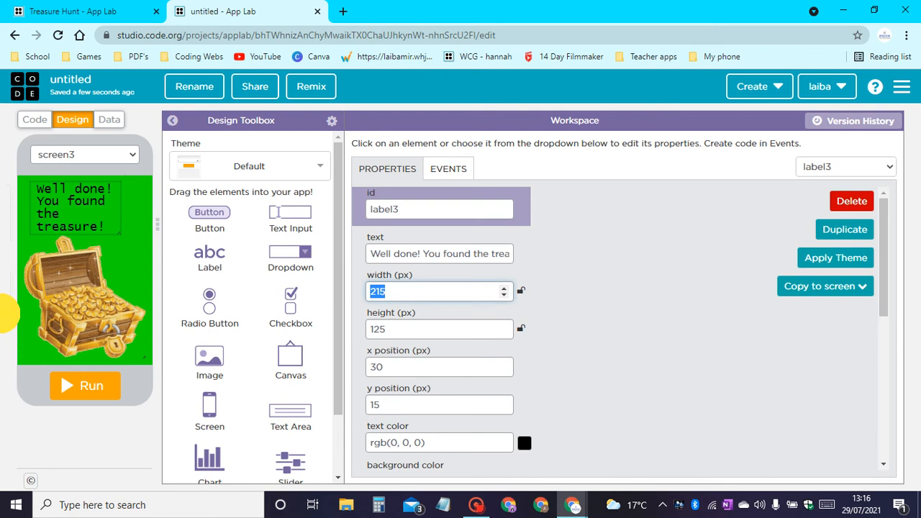
type("300")
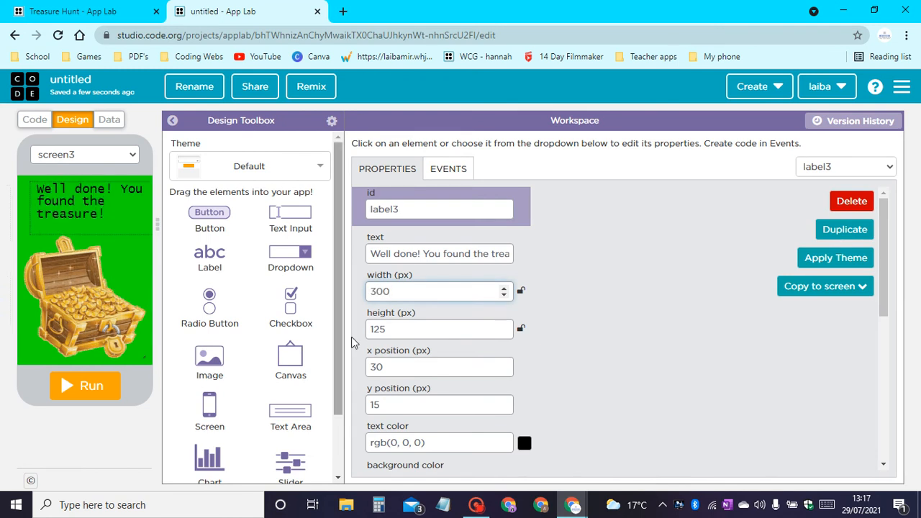
double_click(391, 326)
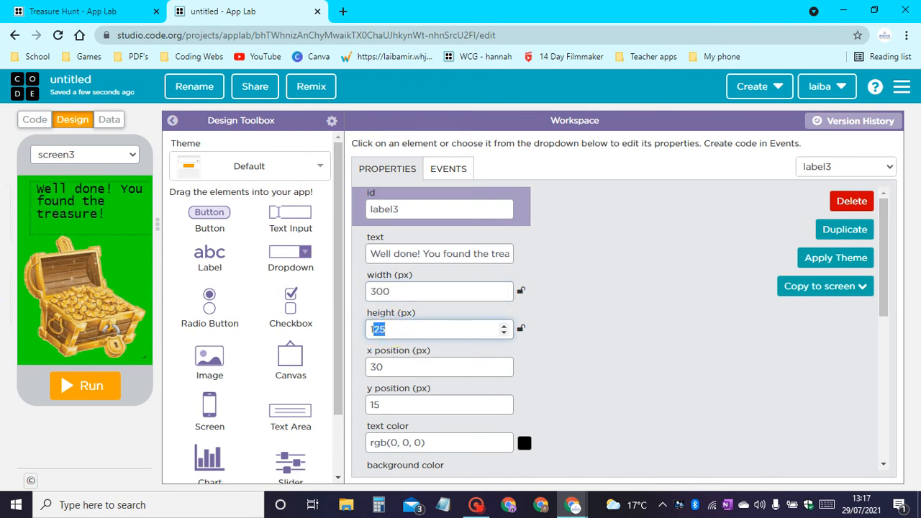
type("100")
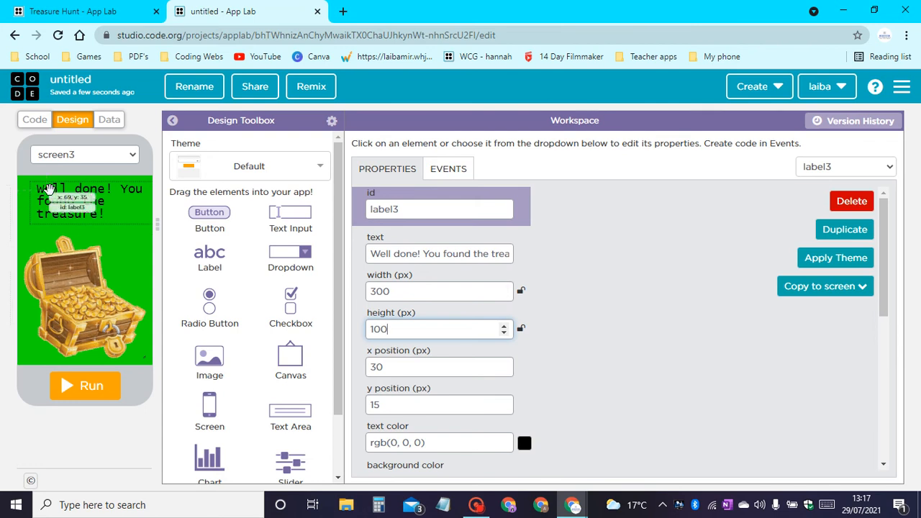
mouse_move(54, 195)
left_mouse_down()
mouse_move(39, 198)
mouse_move(52, 197)
left_mouse_up()
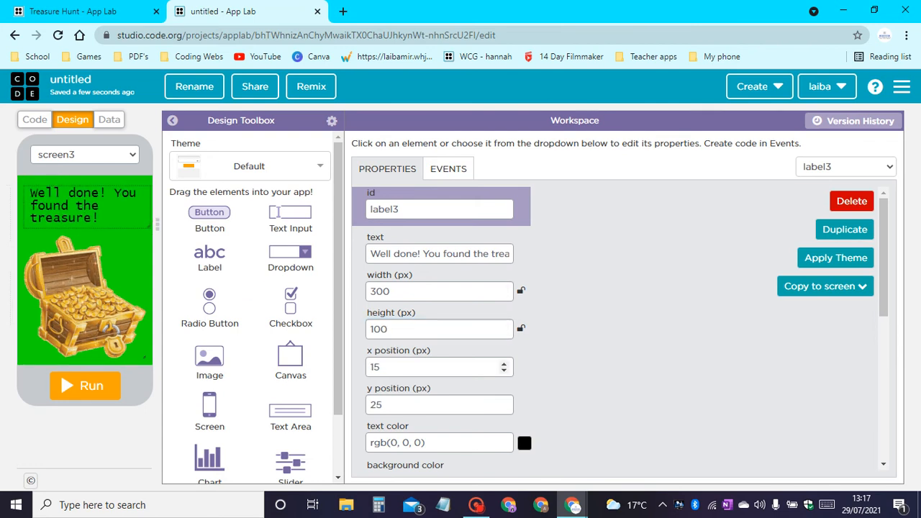
Center the label's text and set its font size to 27 px.
scroll(619, 323, "down", 5)
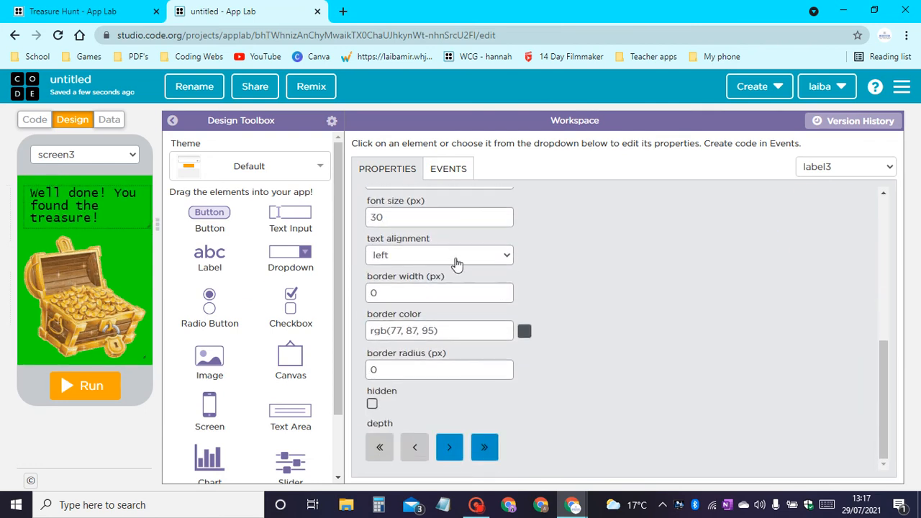
left_click(456, 258)
left_click(404, 294)
scroll(404, 294, "up", 3)
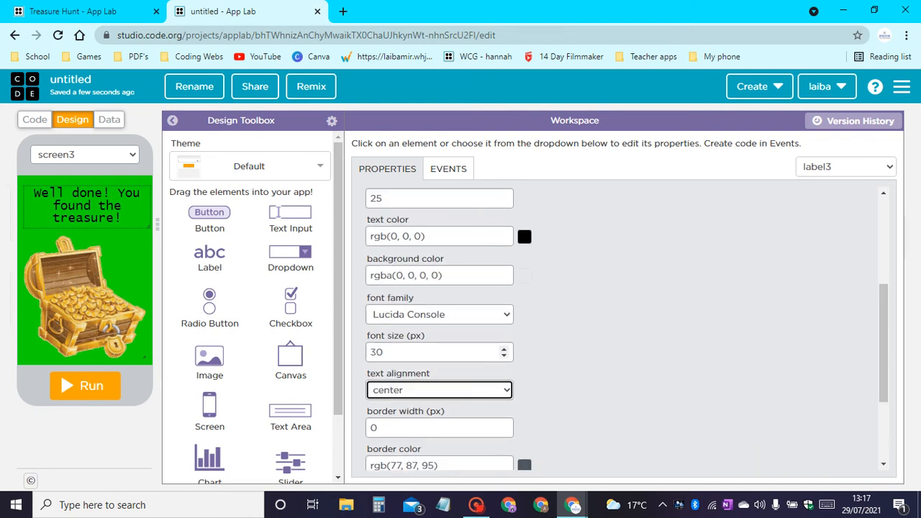
double_click(376, 352)
type("25")
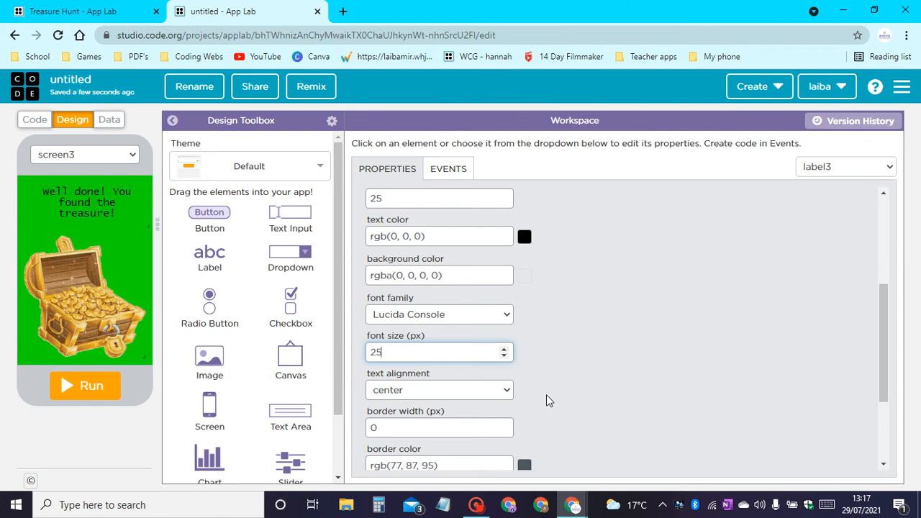
left_click(504, 349)
left_click(504, 349)
left_click(505, 349)
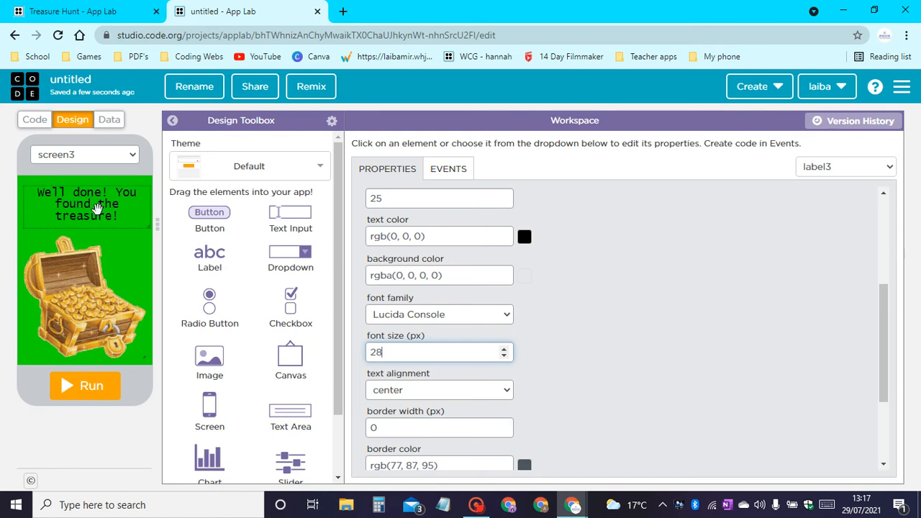
left_click(505, 356)
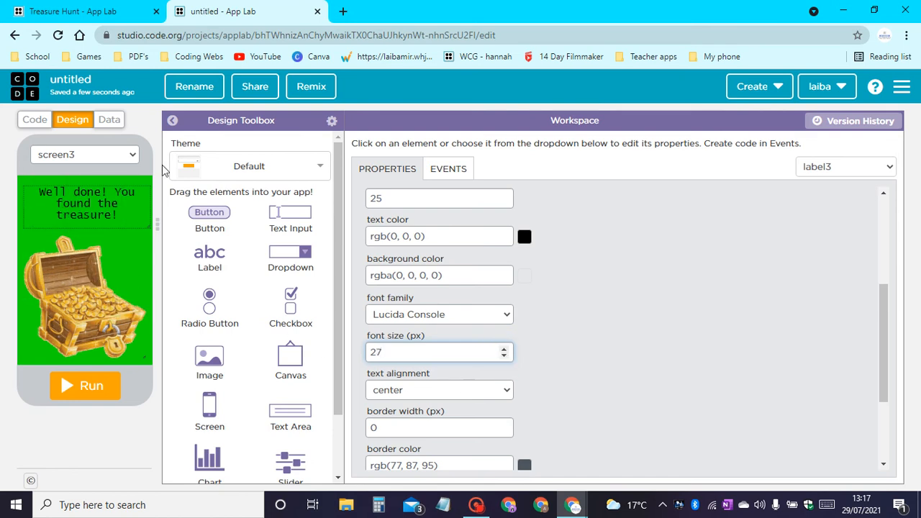
Rename the green screen's id to a name starting with "Treas".
left_click(142, 263)
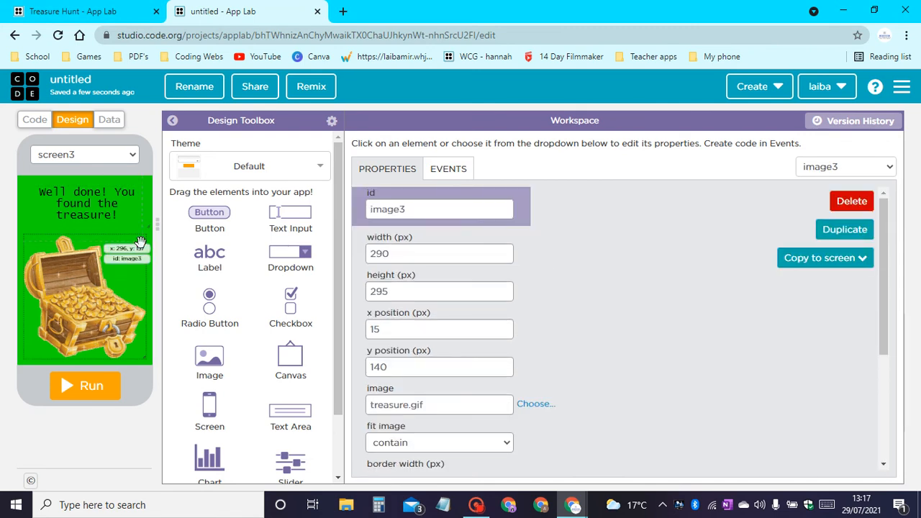
left_click(140, 216)
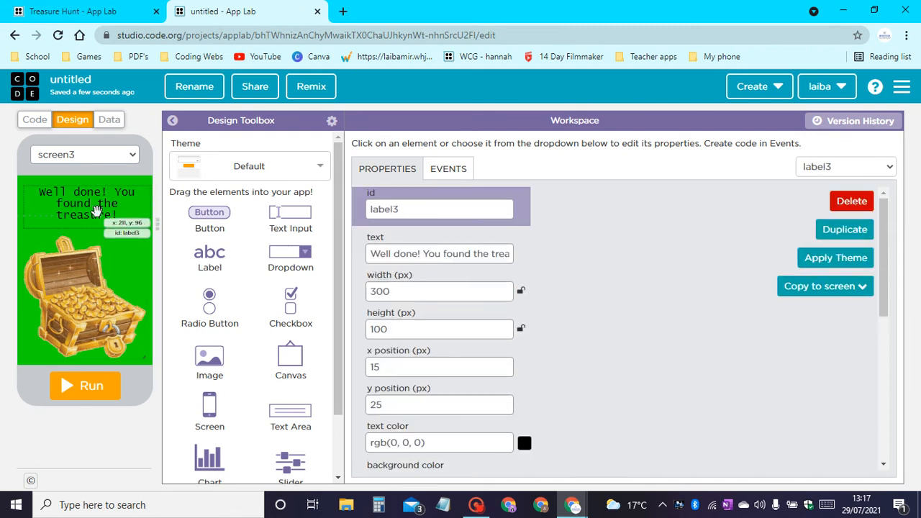
left_click(112, 176)
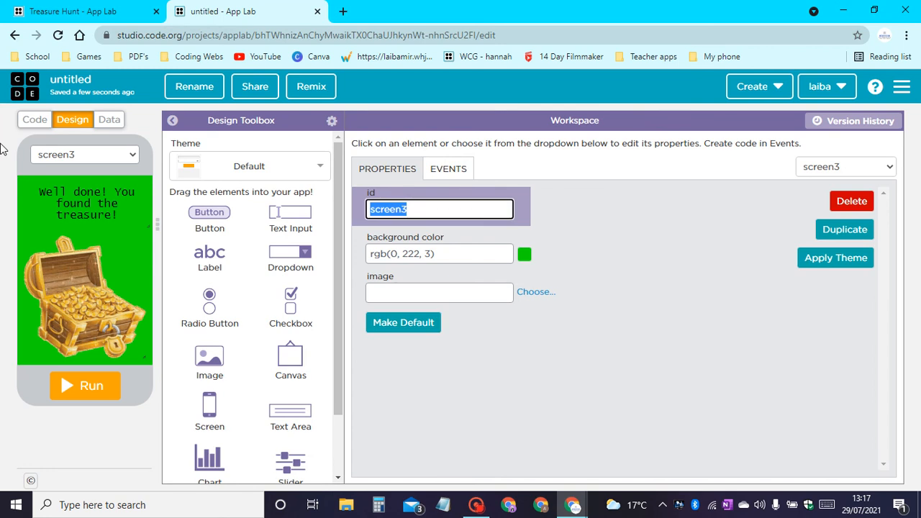
type("Treasure")
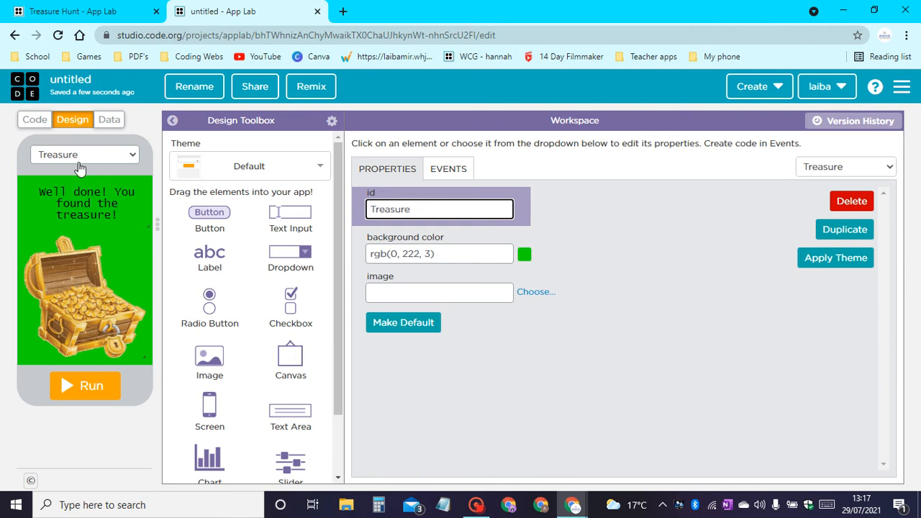
Create a new screen and set maps.jpg as its background image.
left_click(79, 163)
left_click(88, 207)
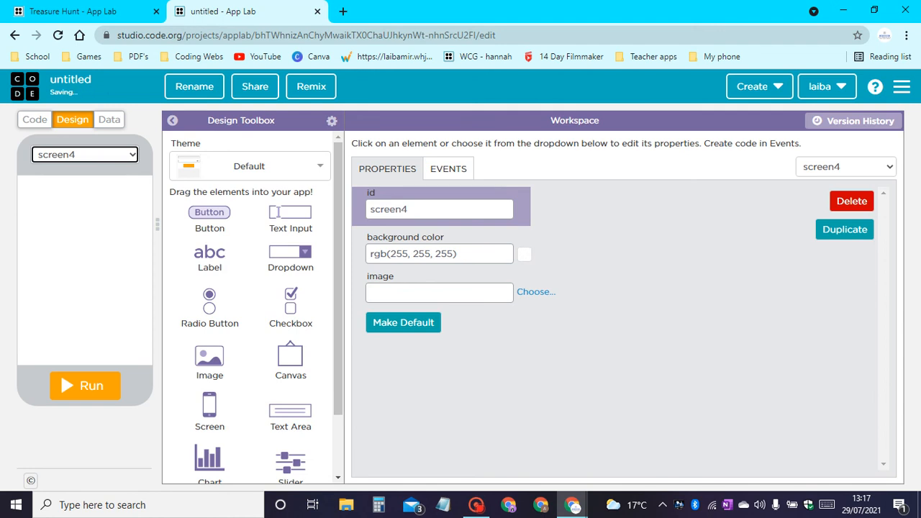
left_click(533, 295)
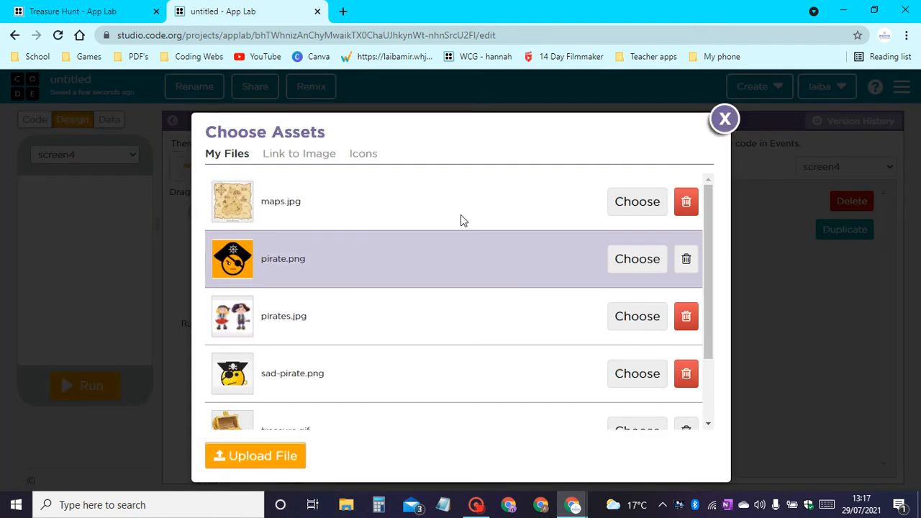
left_click(634, 200)
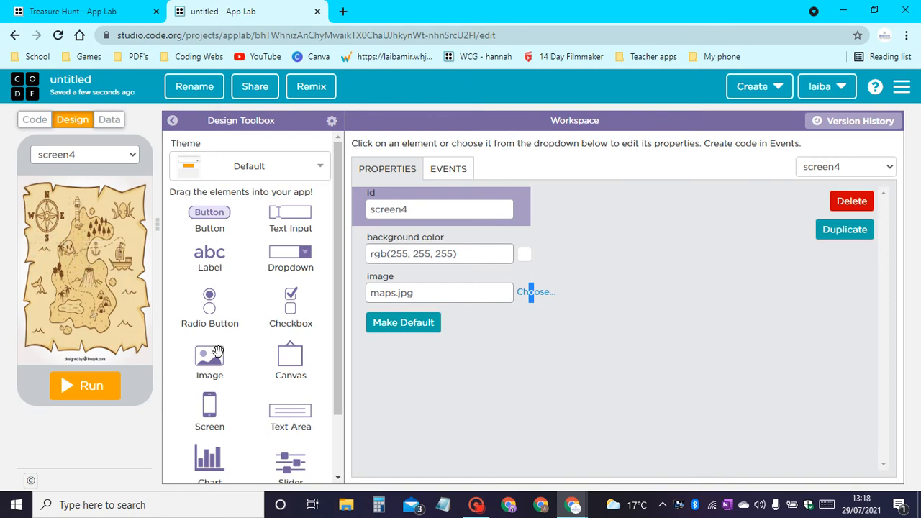
Add a label at about x 20, y 10 and an x.png image at about x 140, y 275 on the map.
mouse_move(210, 253)
left_mouse_down()
mouse_move(104, 185)
mouse_move(30, 180)
mouse_move(38, 181)
left_mouse_up()
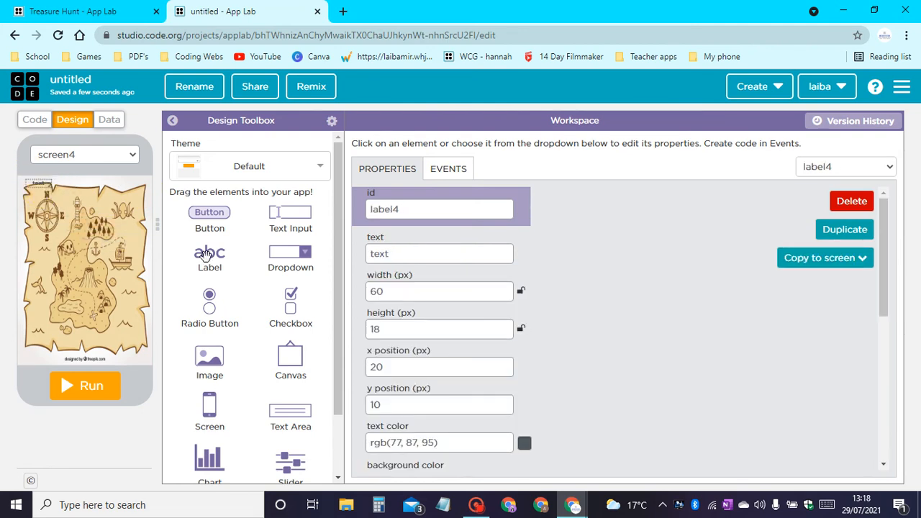
mouse_move(221, 353)
left_mouse_down()
mouse_move(127, 314)
mouse_move(128, 329)
mouse_move(149, 294)
mouse_move(115, 221)
mouse_move(107, 302)
mouse_move(98, 302)
left_mouse_up()
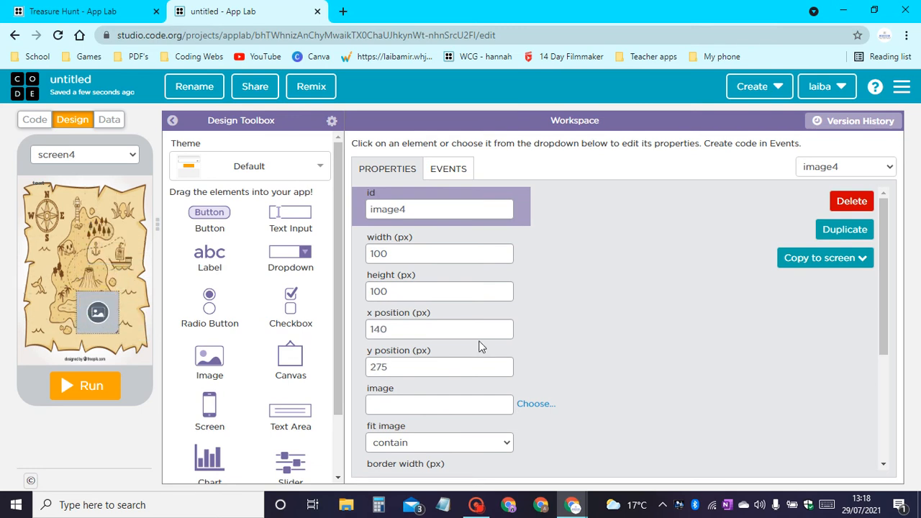
left_click(542, 407)
scroll(468, 302, "down", 3)
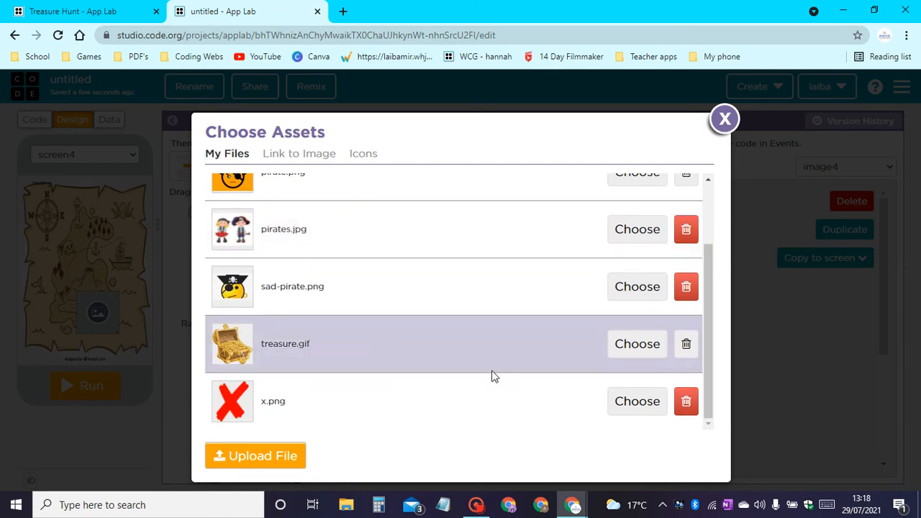
left_click(637, 411)
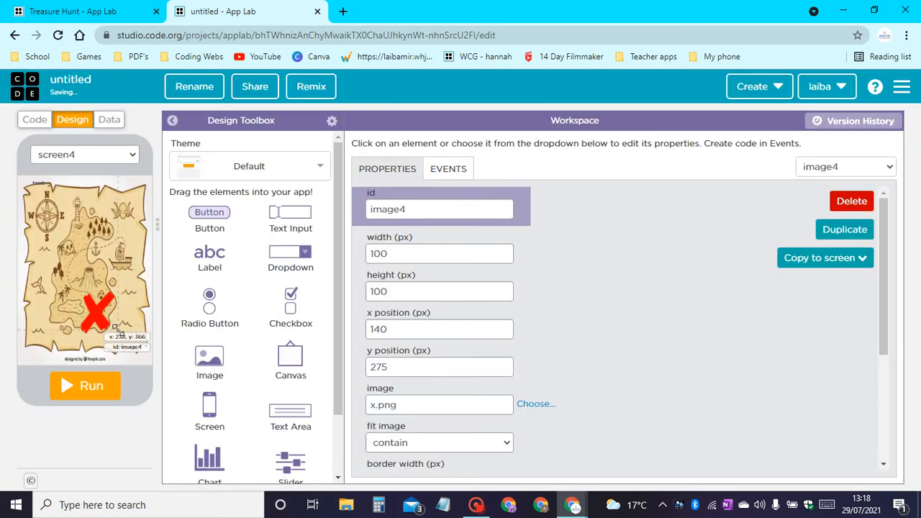
Resize the red X image to about 110 by 125 px at about x 150, y 265 and rename its id X_image.
mouse_move(117, 328)
left_mouse_down()
mouse_move(121, 338)
mouse_move(110, 317)
left_mouse_up()
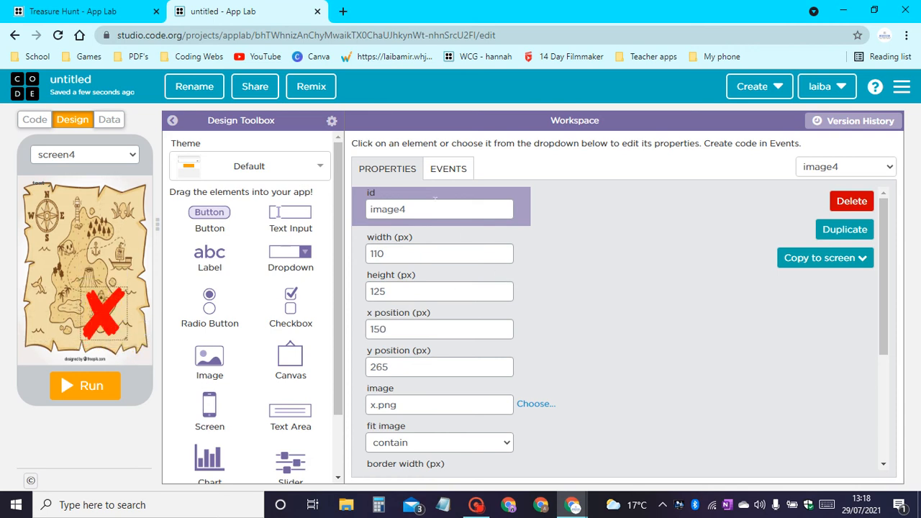
left_click_drag(431, 210, 1, 209)
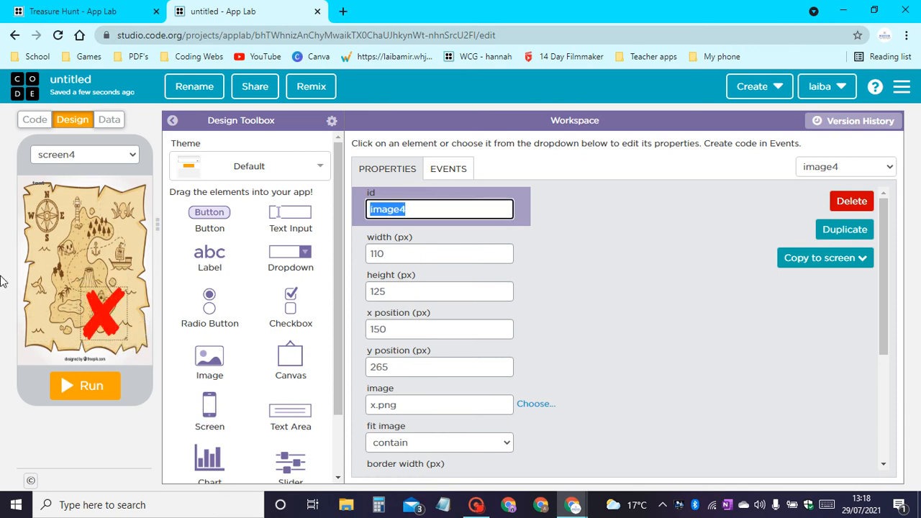
type("X_")
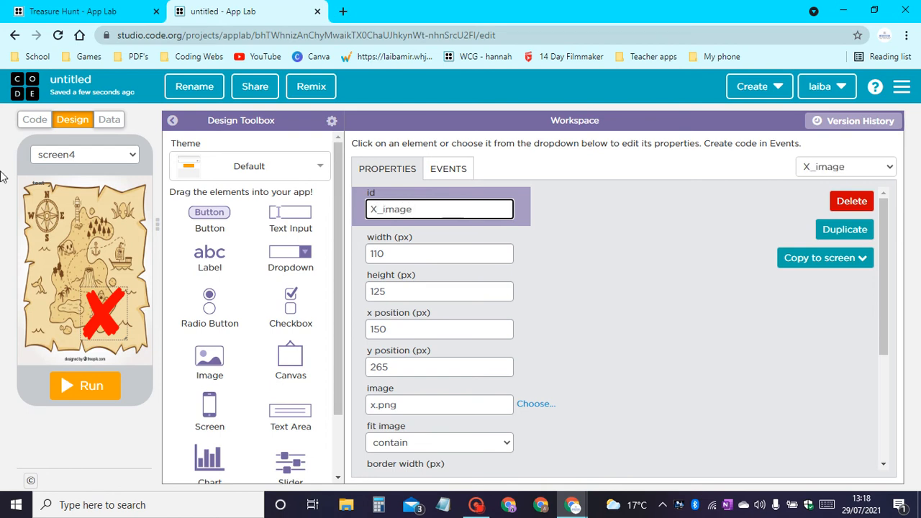
Set the text of the label above the map to "Click on X to get the first".
left_click(39, 184)
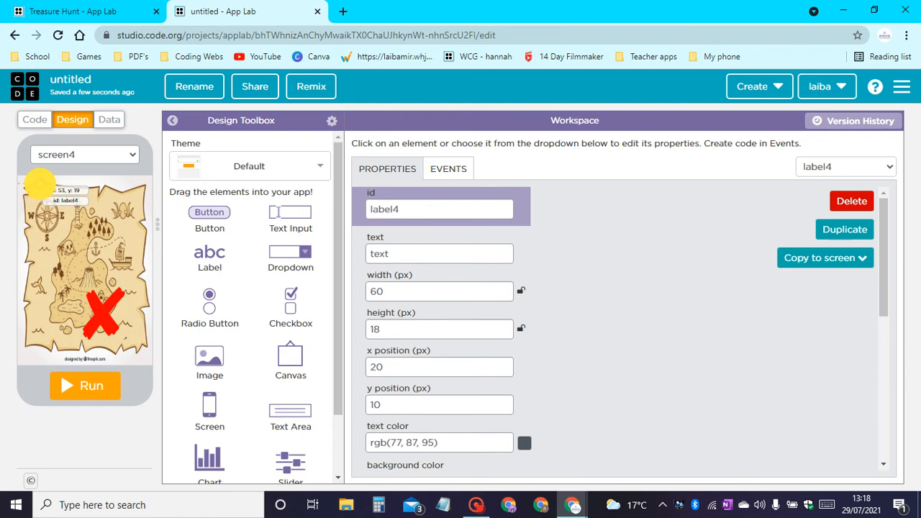
left_click_drag(416, 252, 163, 251)
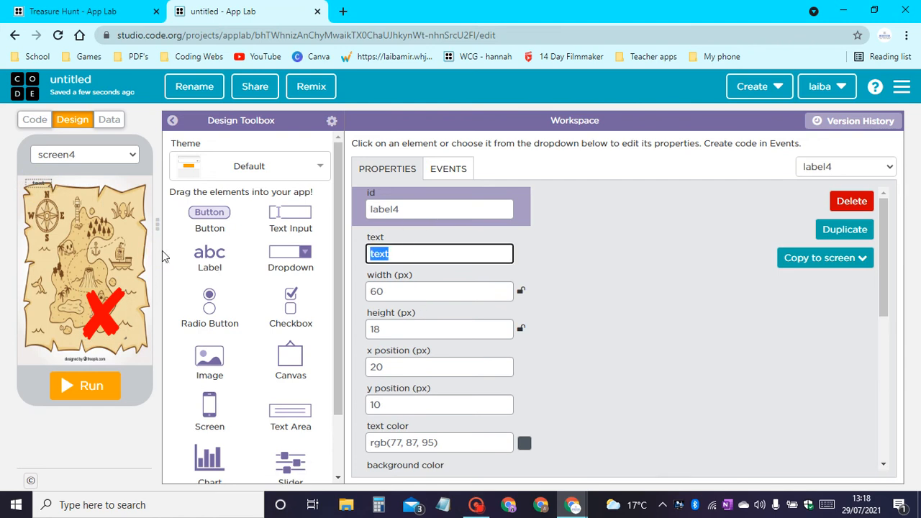
type("Click on ")
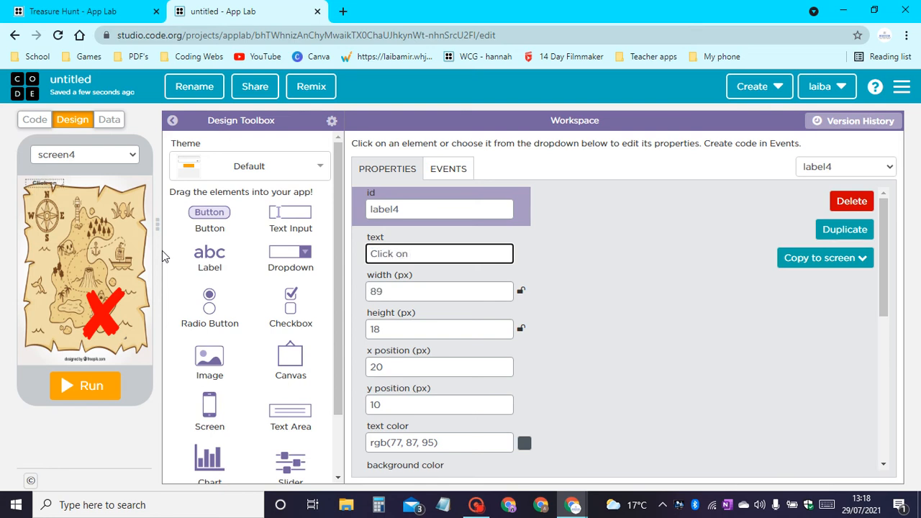
type("X to ge")
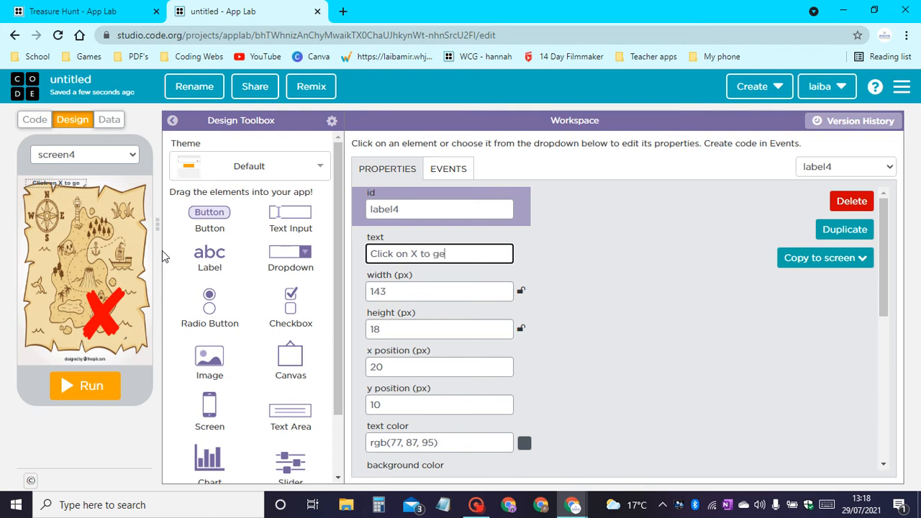
type("t the first")
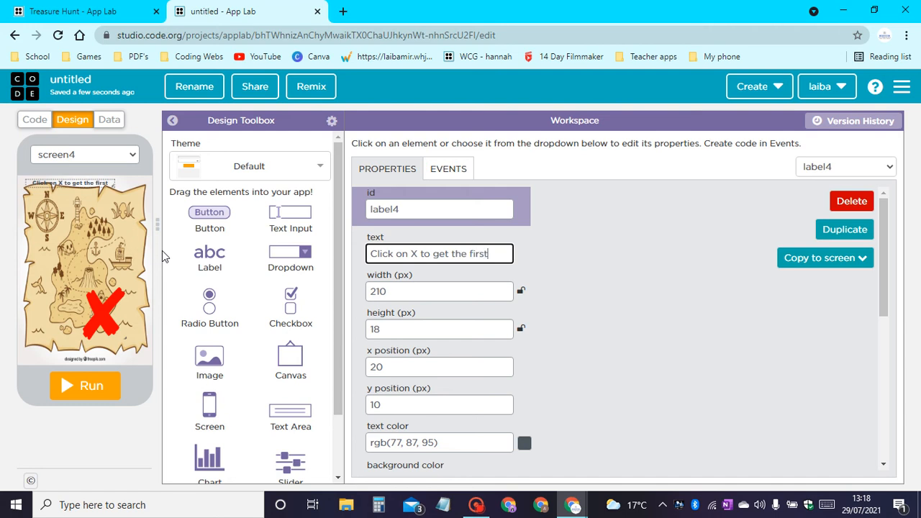
Change the label's text color to near-black #080808.
scroll(504, 292, "down", 1)
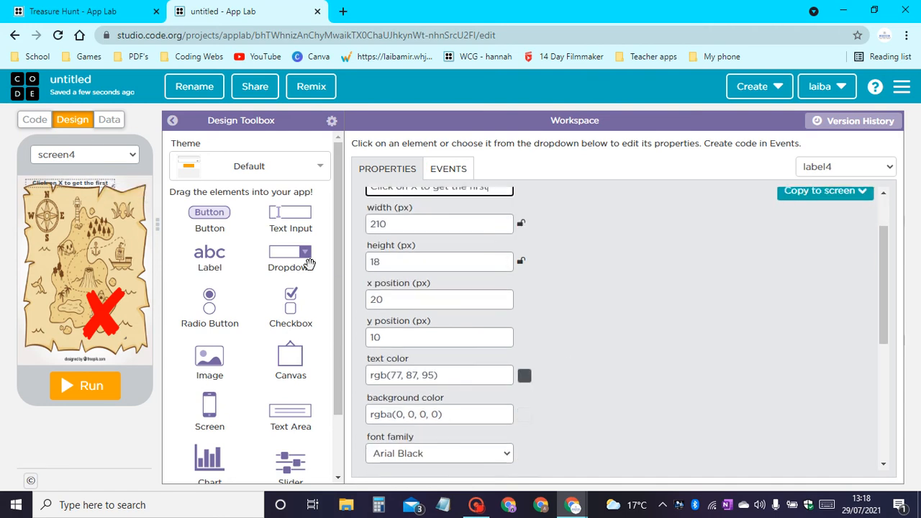
left_click(523, 377)
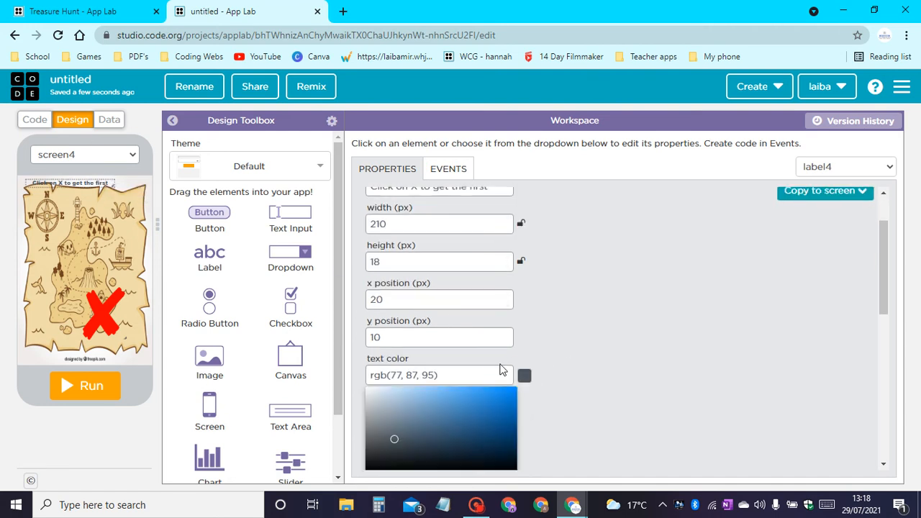
scroll(496, 345, "down", 2)
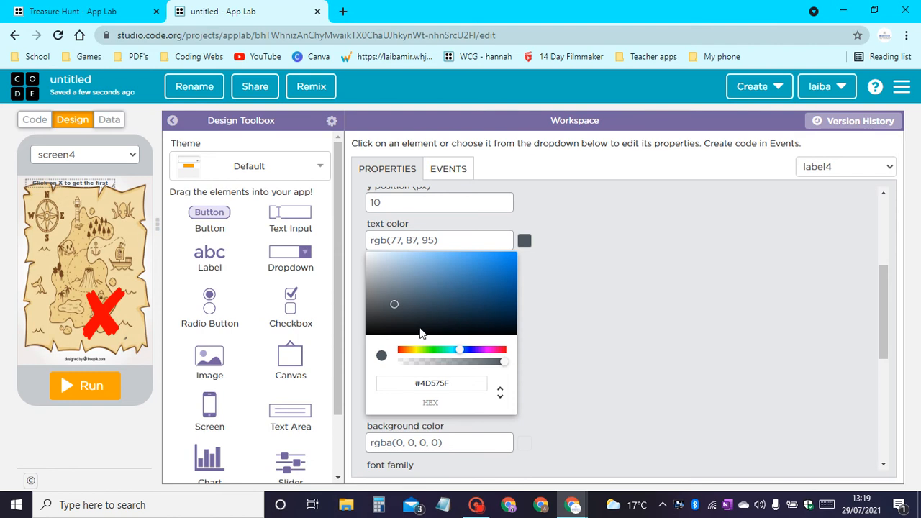
left_click_drag(462, 349, 334, 365)
mouse_move(475, 281)
left_mouse_down()
mouse_move(544, 244)
mouse_move(364, 338)
left_mouse_up()
left_click(350, 323)
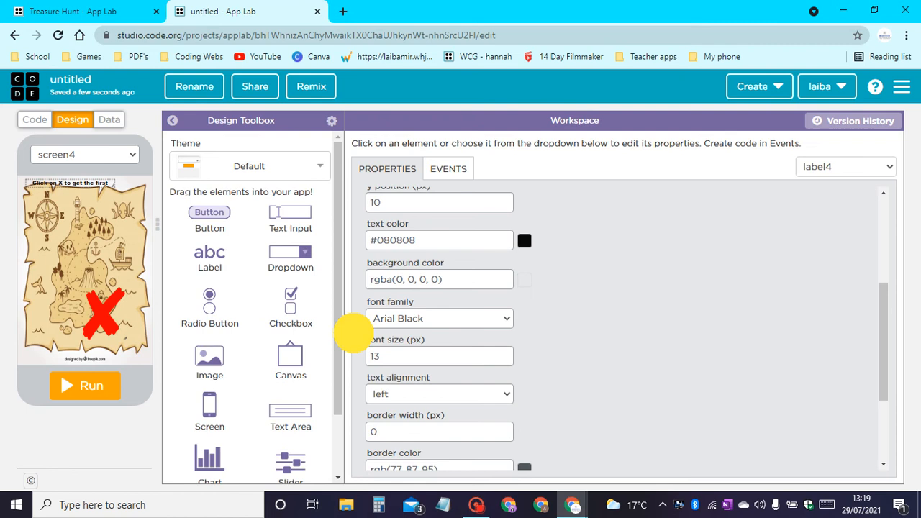
Set the label's font size to 19 px so the text fits on one line.
scroll(435, 288, "down", 1)
double_click(434, 289)
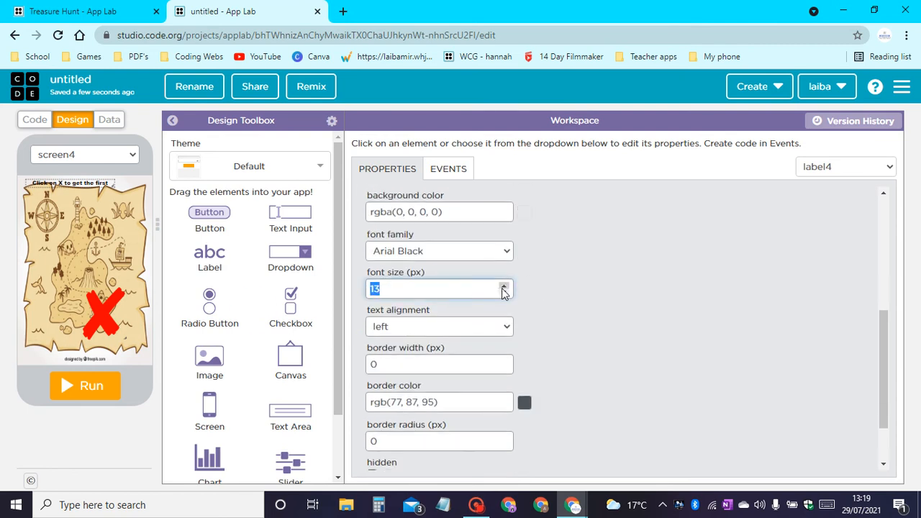
left_click_drag(503, 287, 504, 287)
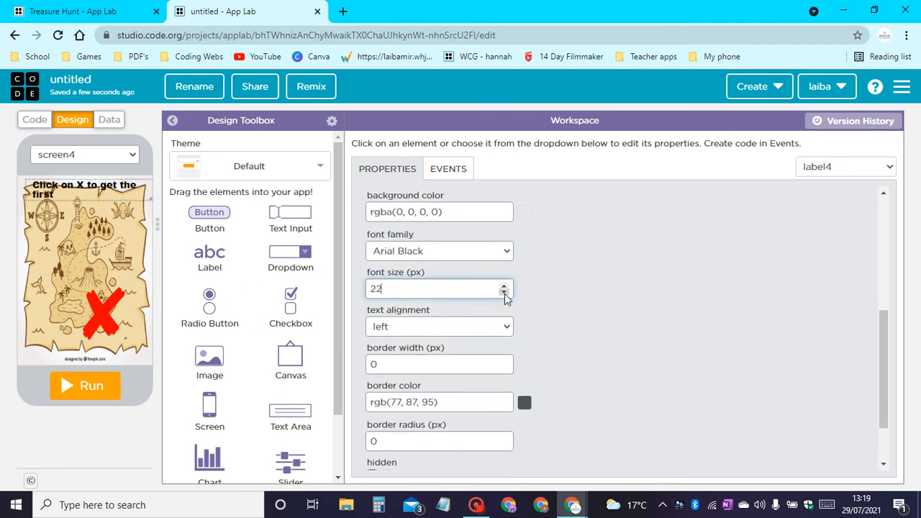
left_click(503, 292)
left_click(503, 292)
left_click(504, 292)
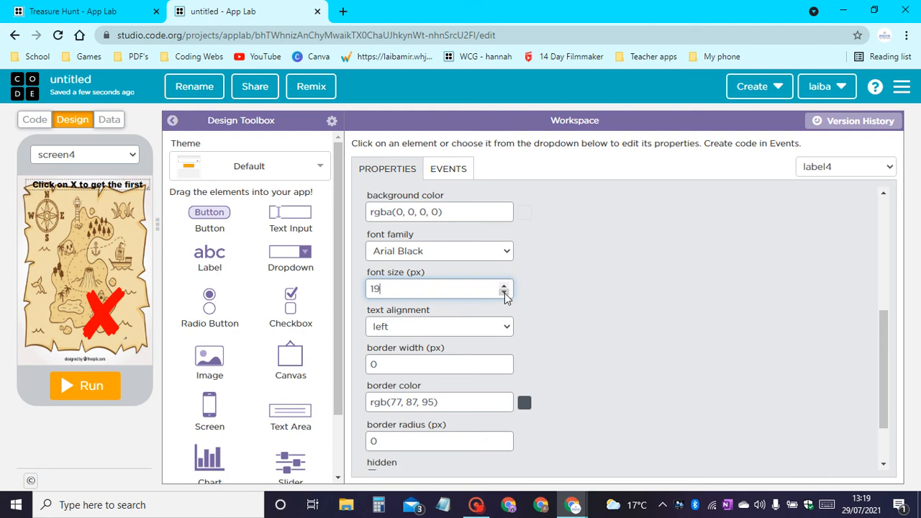
Nudge the label slightly upward and set its text alignment to center.
left_click_drag(110, 177, 109, 179)
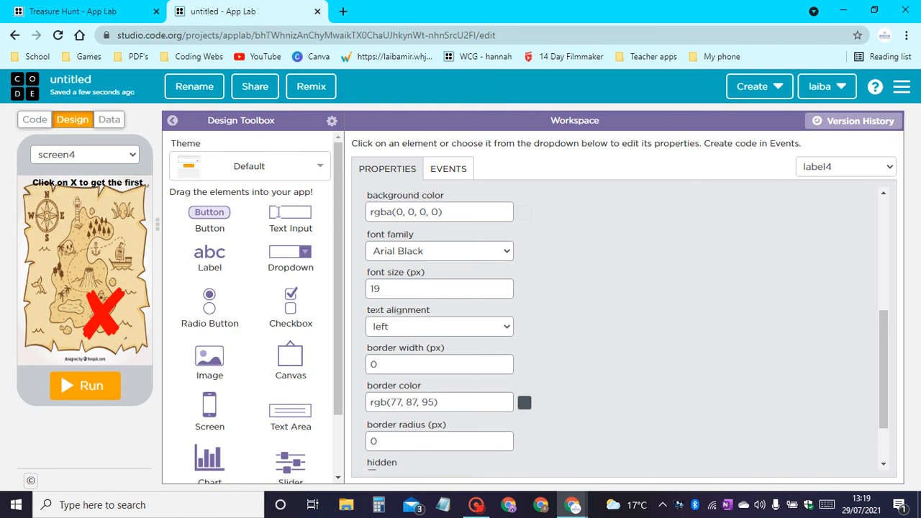
left_click(396, 327)
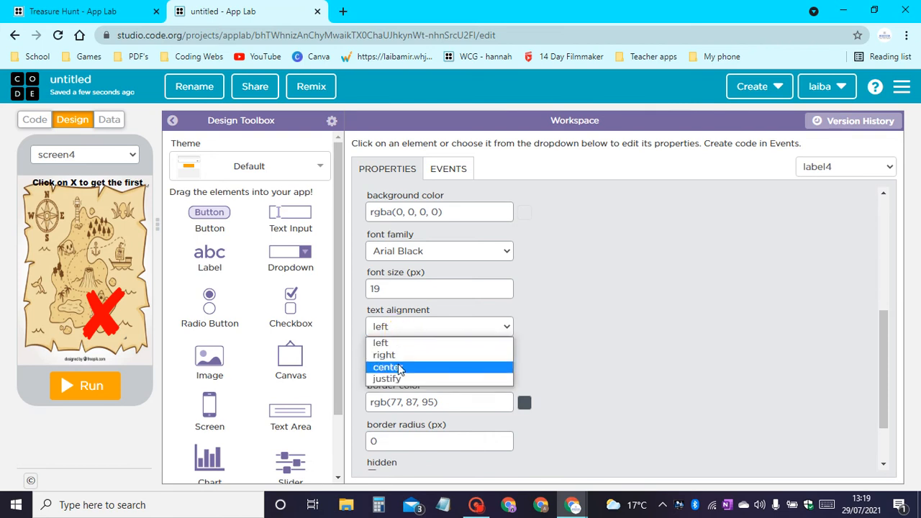
left_click(401, 368)
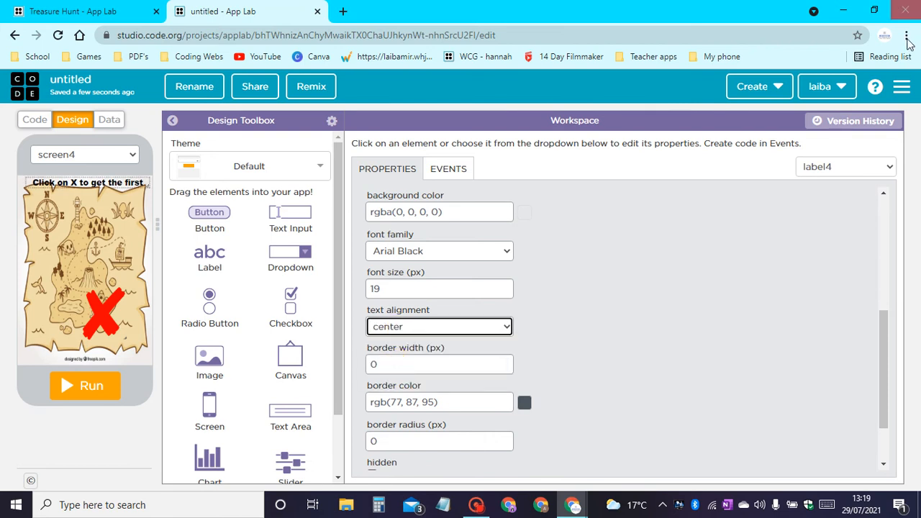
scroll(444, 315, "down", 2)
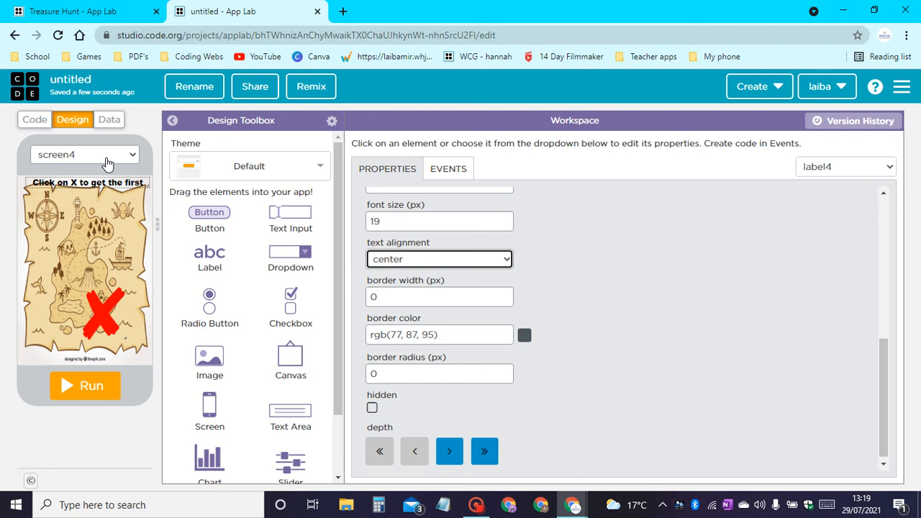
Rename the map screen's id to Map.
left_click(122, 266)
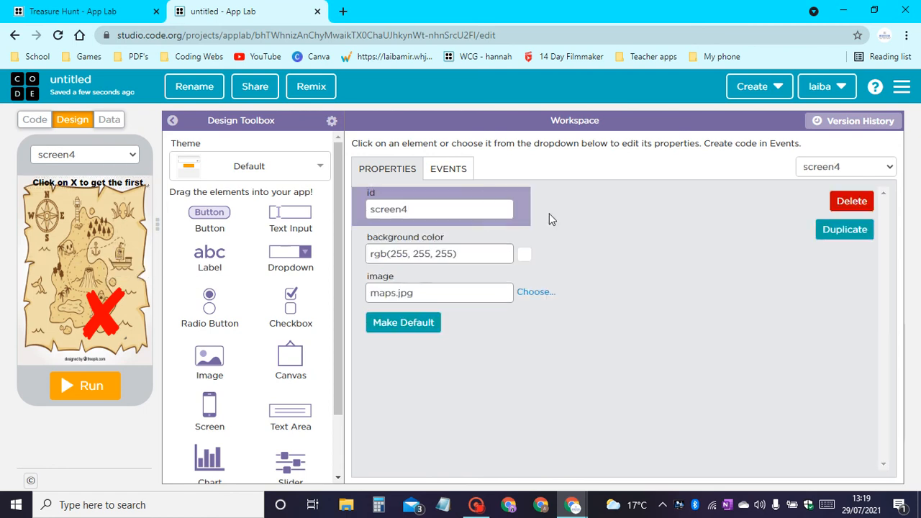
left_click(97, 189)
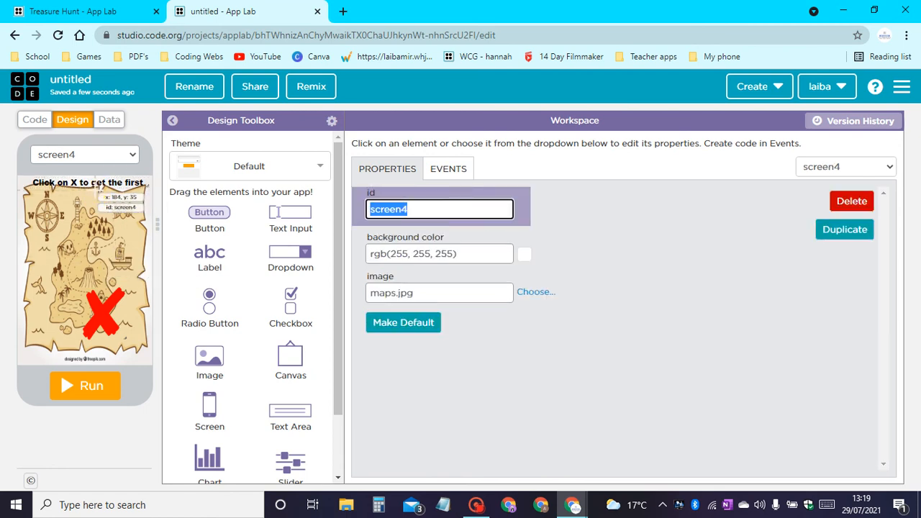
type("Map")
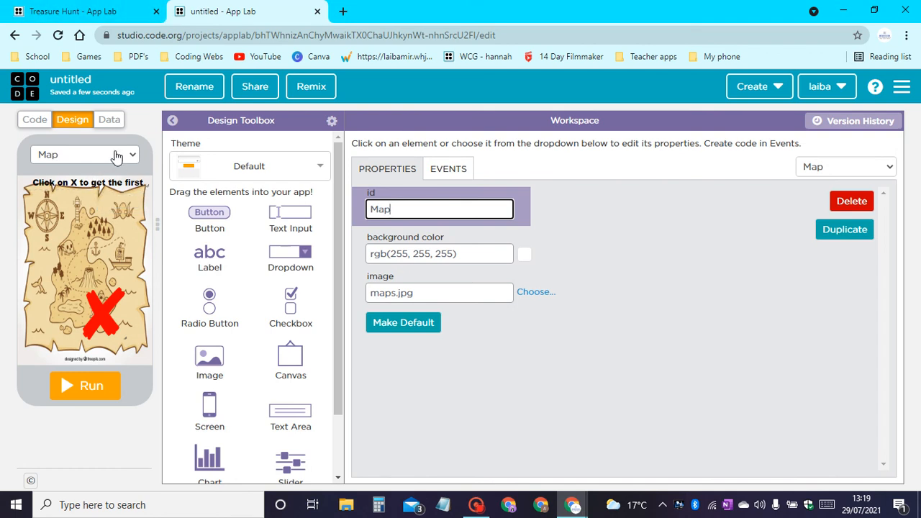
Create another new screen and set its id to Fail.
left_click(116, 154)
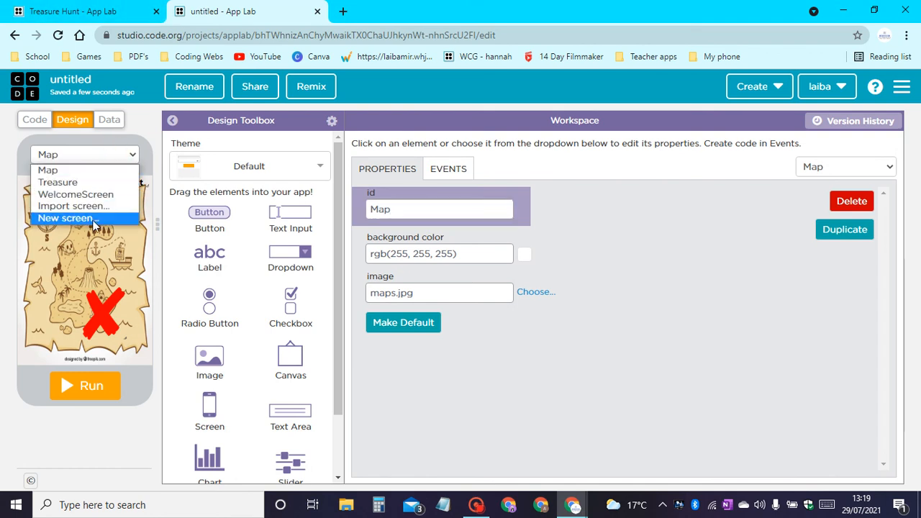
left_click(91, 220)
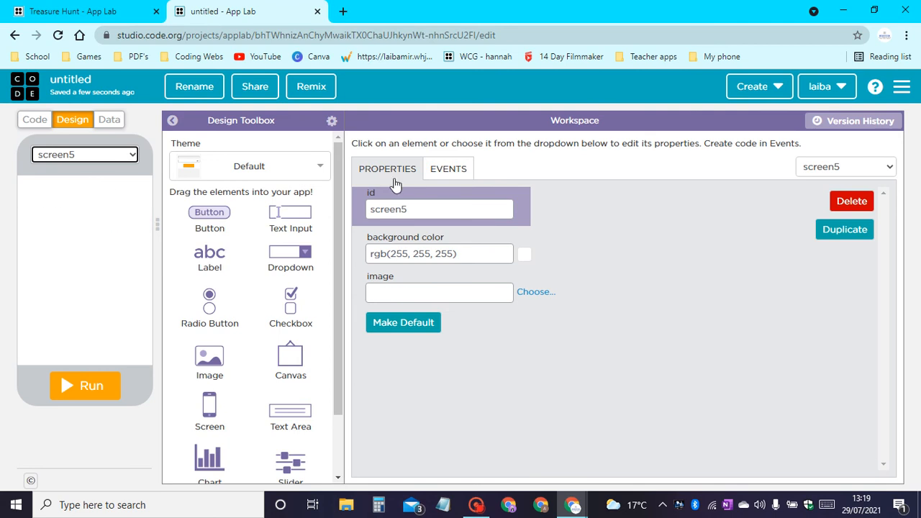
double_click(421, 210)
type("Fail")
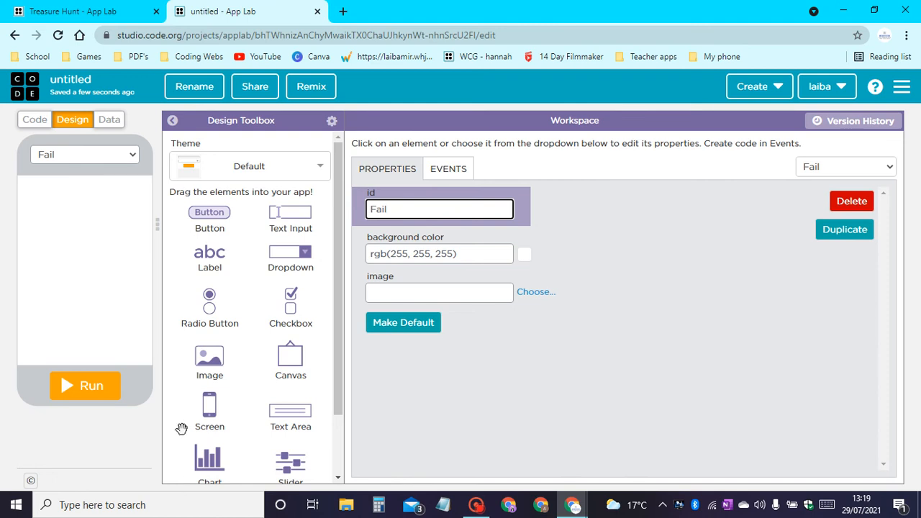
Set sad-pirate.png as the Fail screen's background image.
left_click(536, 293)
scroll(414, 298, "down", 1)
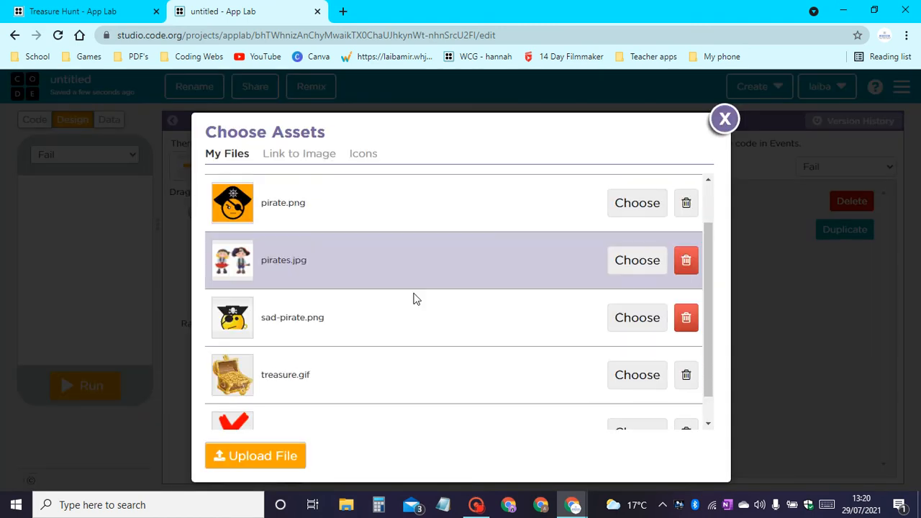
scroll(413, 299, "down", 1)
left_click(639, 288)
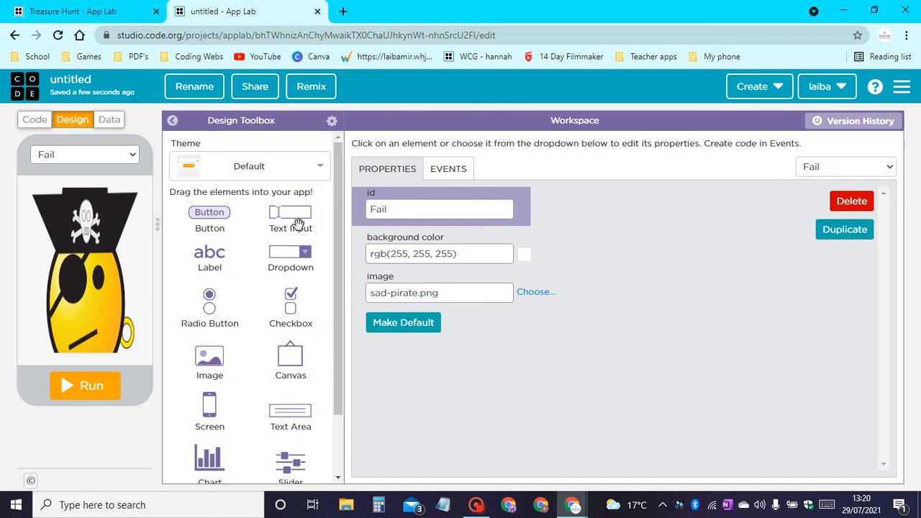
Add a button over the pirate's hat, about 150 by 105 px, and set its background color to #000000.
left_click_drag(211, 213, 101, 225)
left_click_drag(100, 210, 88, 238)
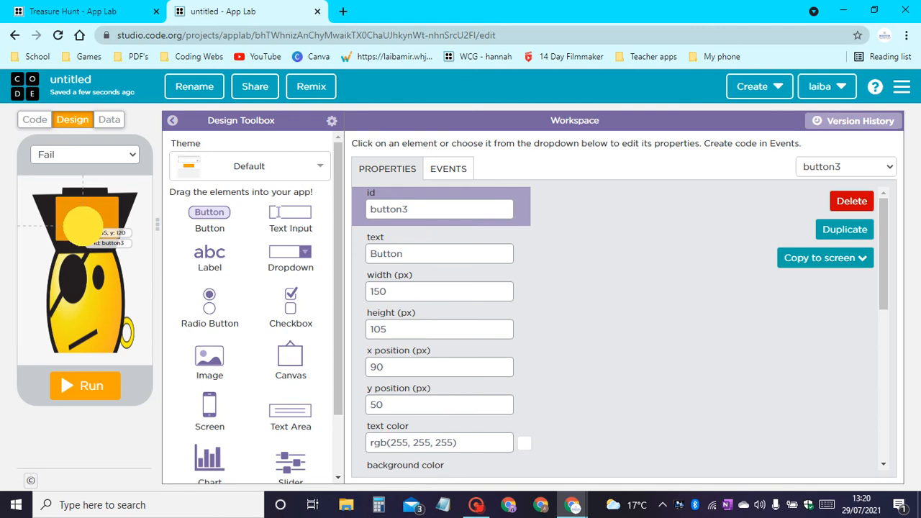
scroll(480, 309, "down", 3)
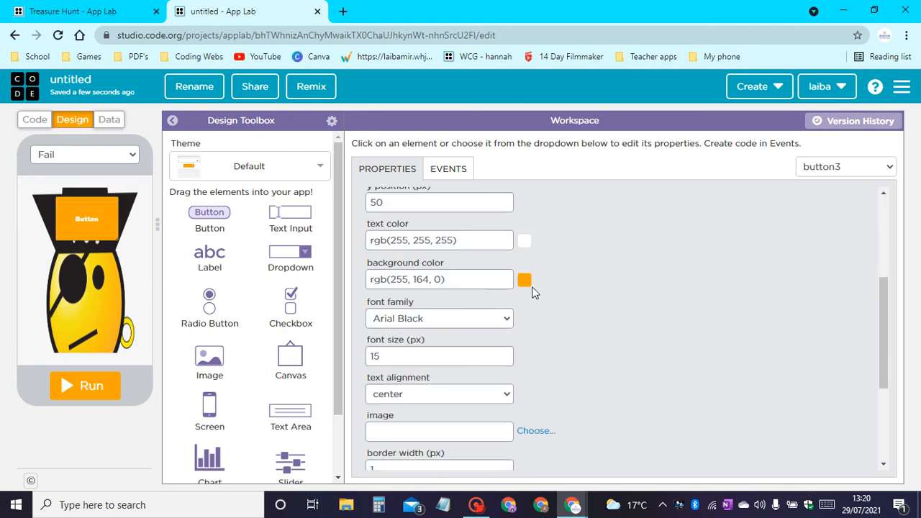
left_click(526, 281)
left_click_drag(506, 307, 234, 380)
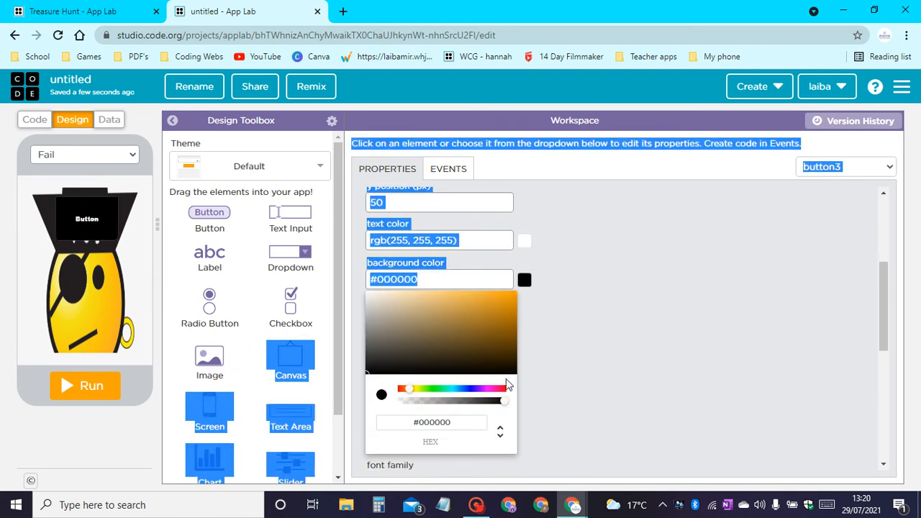
left_click(624, 313)
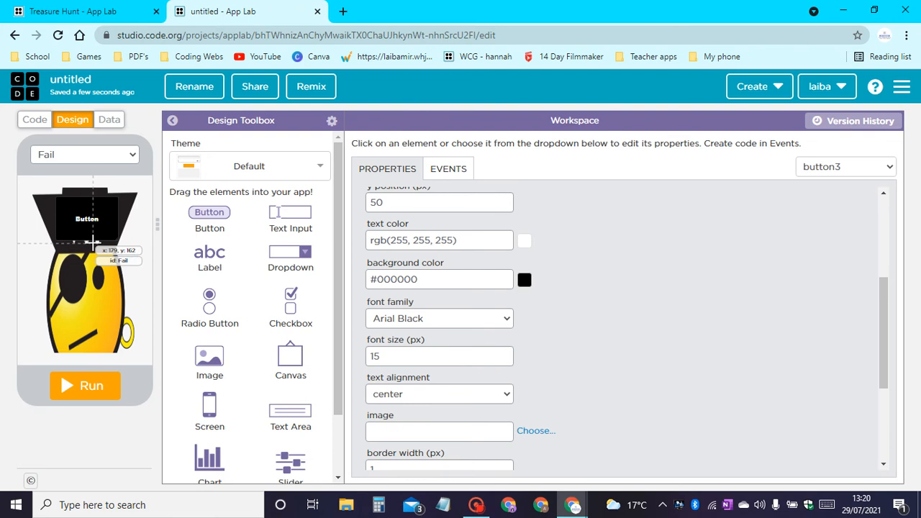
Stretch the hat button to a height of about 120 px, set its font size to 25 px and lower it slightly.
left_click_drag(94, 239, 94, 246)
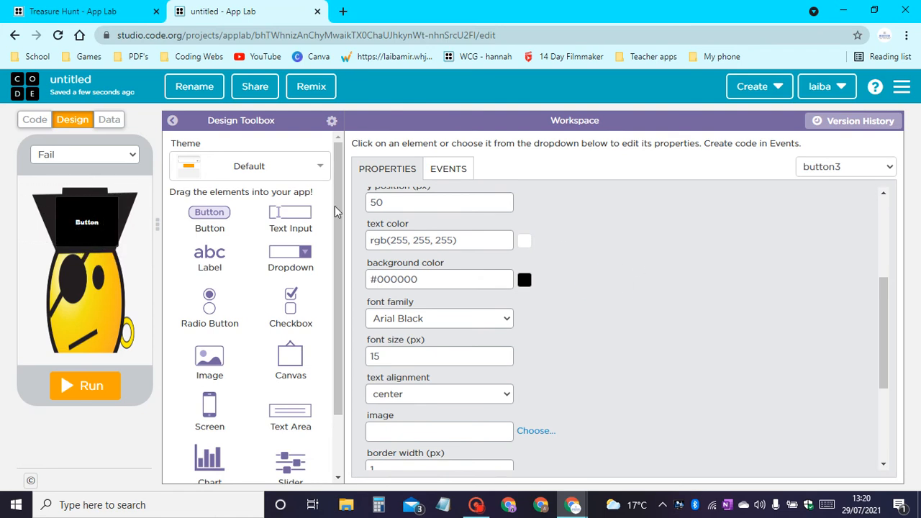
left_click_drag(434, 357, 1, 362)
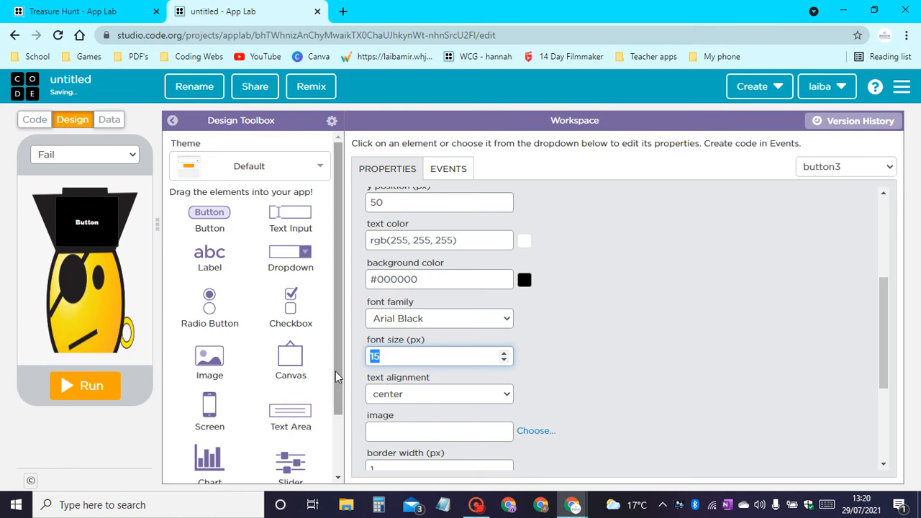
type("25")
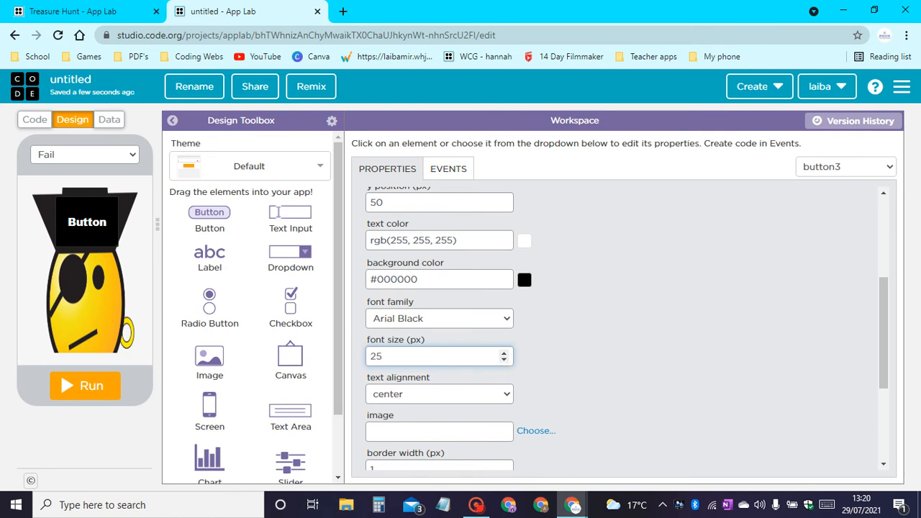
left_click(504, 360)
left_click(504, 360)
left_click(551, 360)
Set the hat button's text to START OVER.
scroll(766, 267, "up", 3)
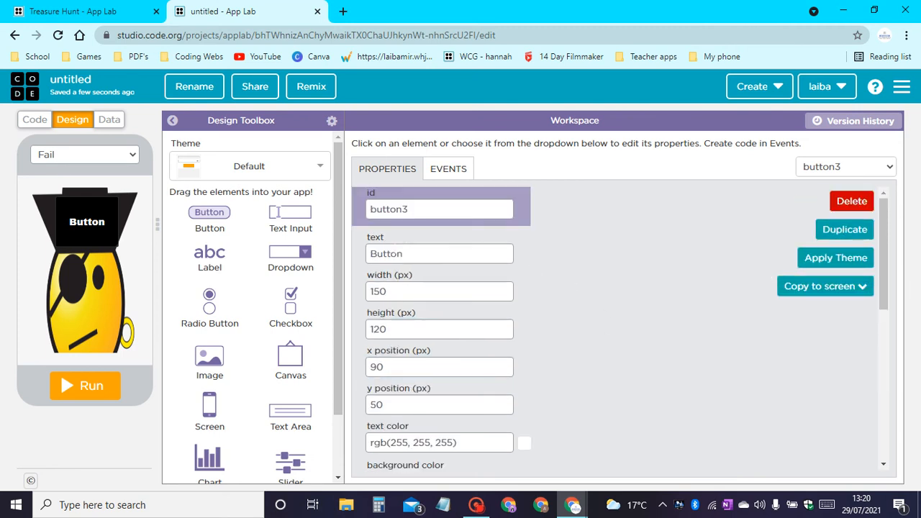
left_click_drag(424, 254, 2, 230)
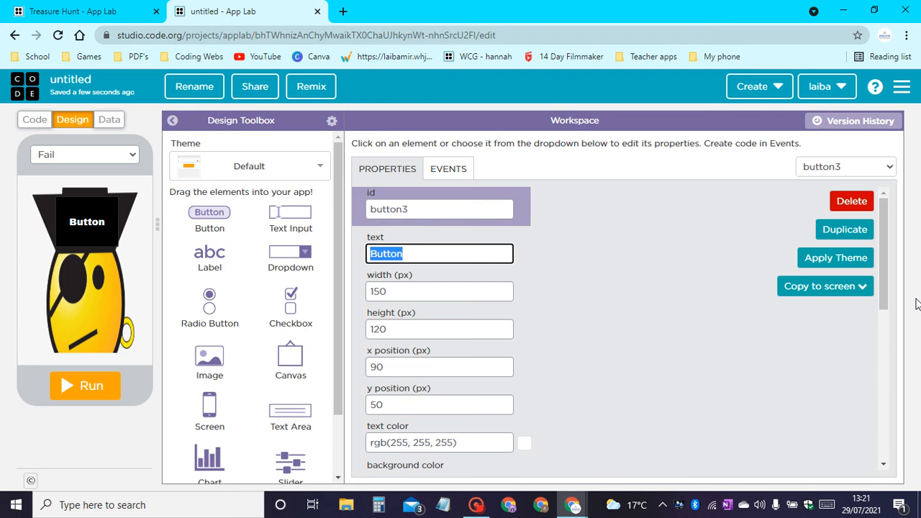
type("STAR")
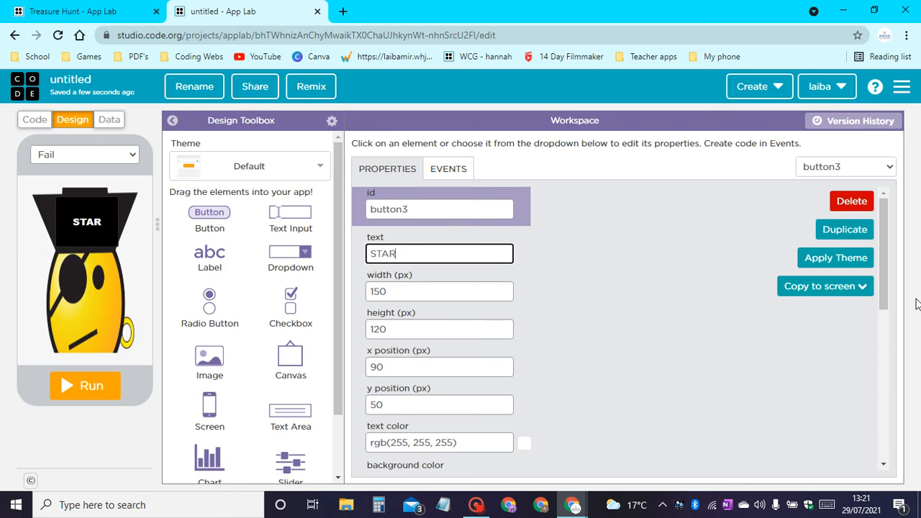
type("T OVER")
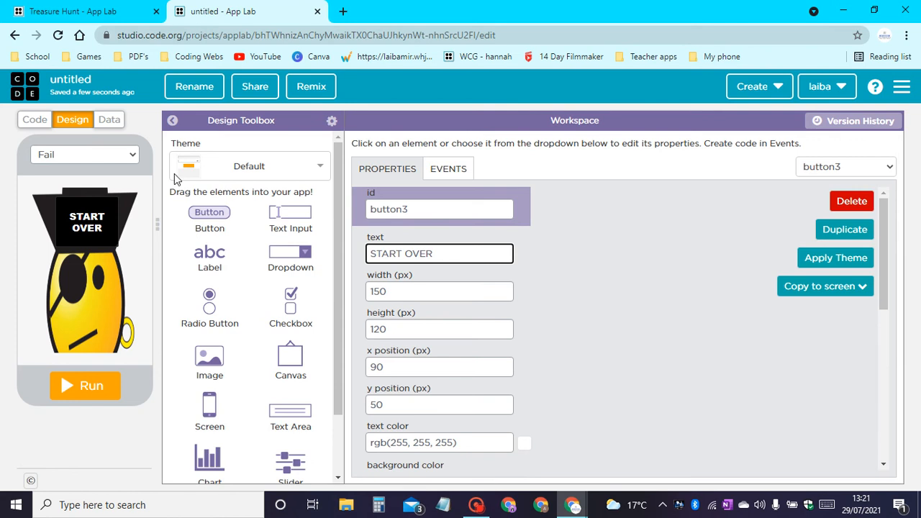
Rename the START OVER button's id to B_StartOver.
double_click(408, 218)
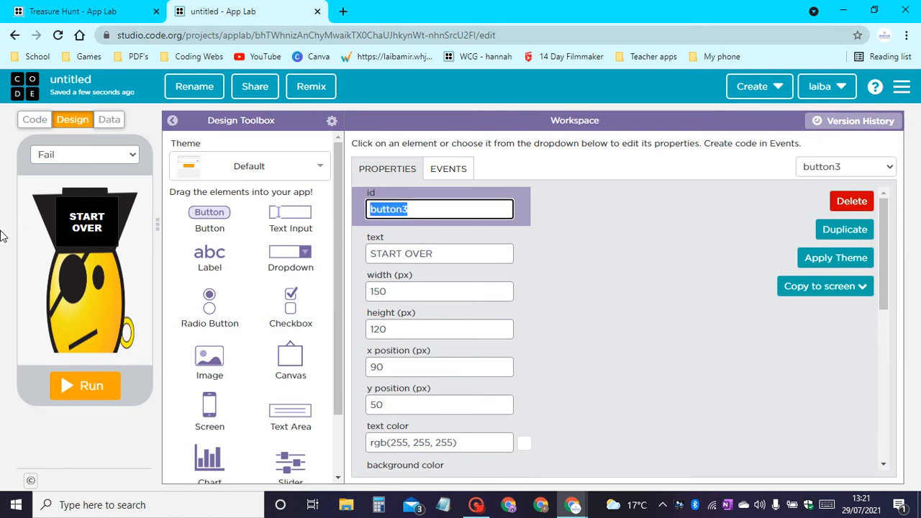
type("B_Start")
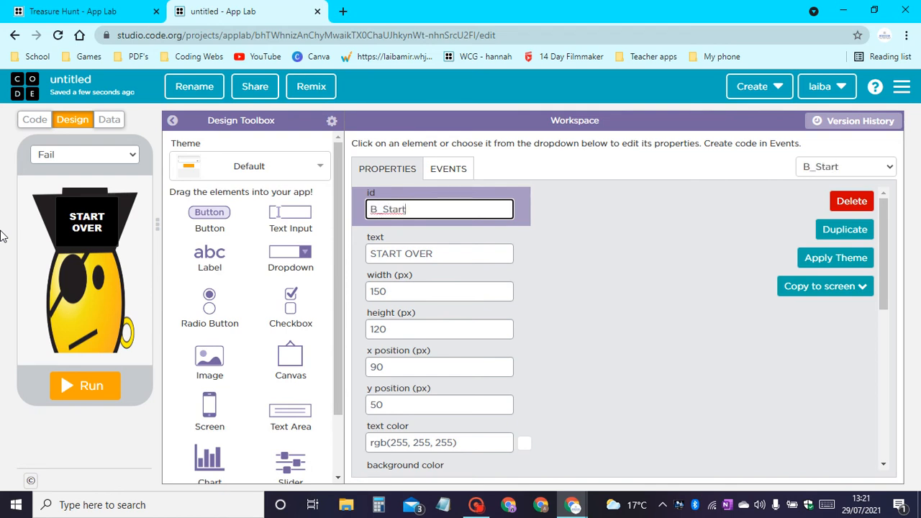
type("Over")
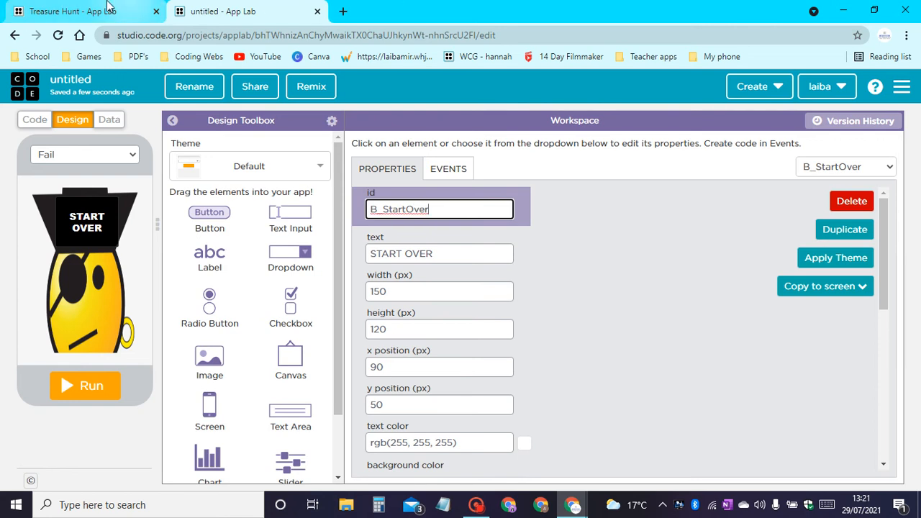
Create another new screen in the app.
left_click(105, 156)
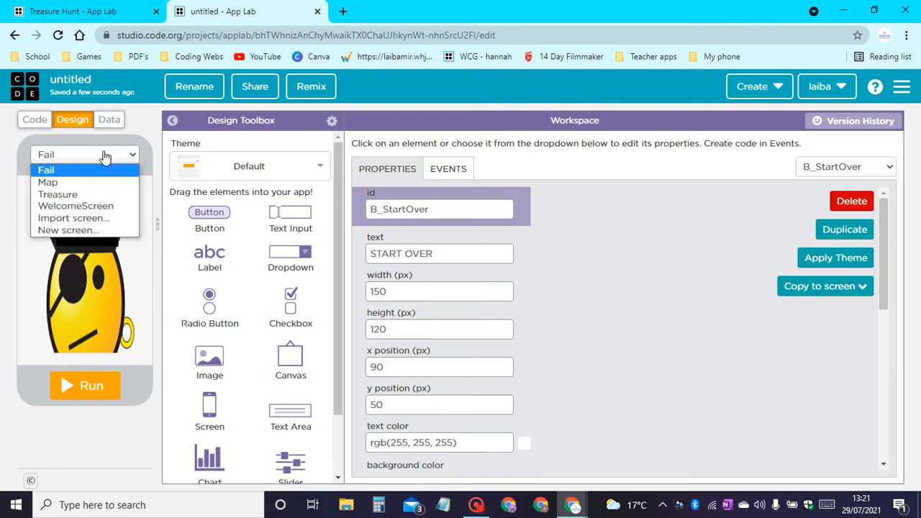
left_click(86, 230)
left_click(91, 236)
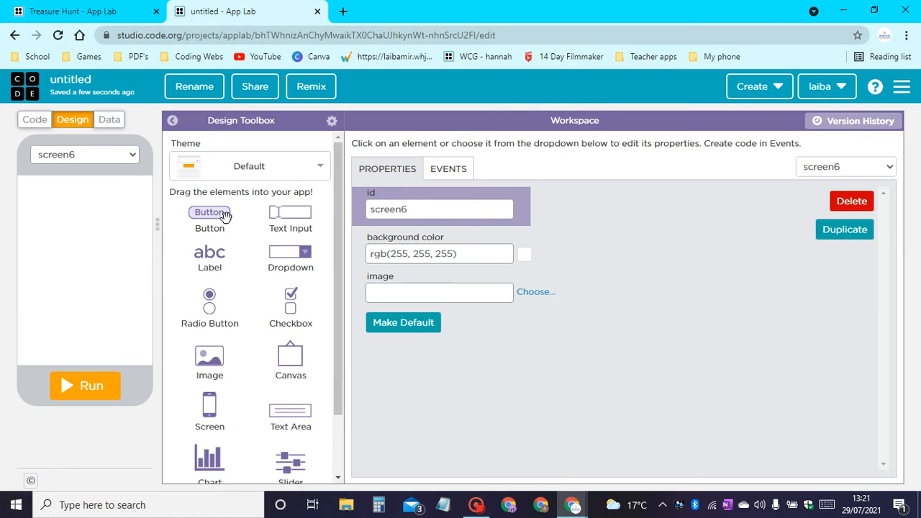
Add a label near the top of the blank app screen, a text area in its middle and two buttons side by side below.
left_click_drag(214, 255, 77, 200)
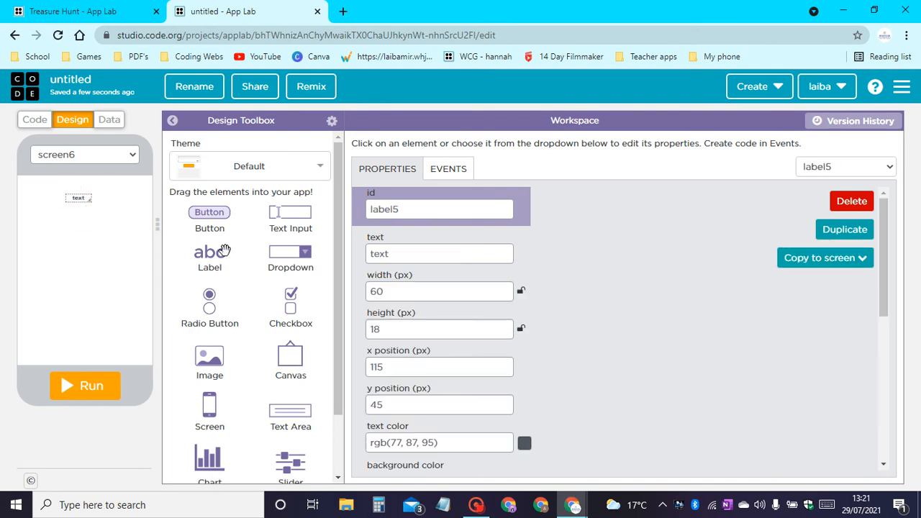
left_click_drag(286, 422, 86, 249)
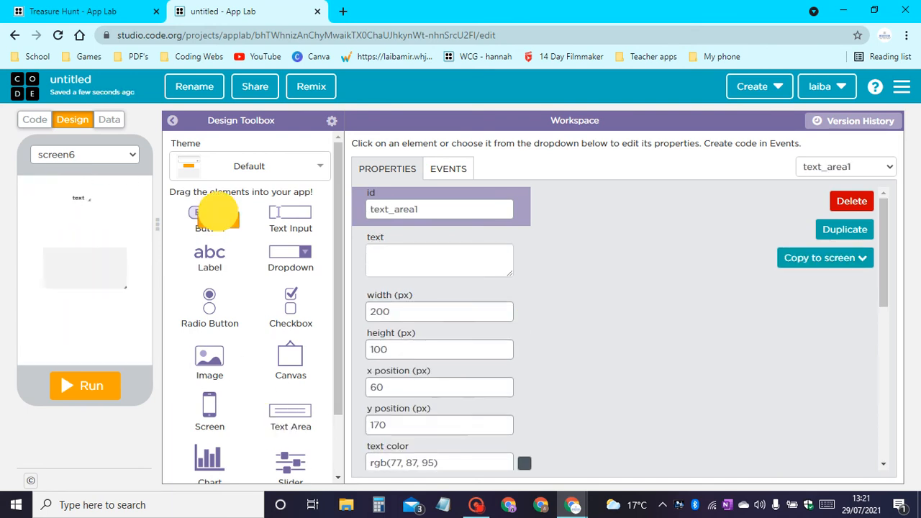
left_click_drag(216, 211, 41, 332)
left_click_drag(212, 216, 145, 348)
Set the width of the right-hand button on the new screen to 130 px.
left_click(56, 344)
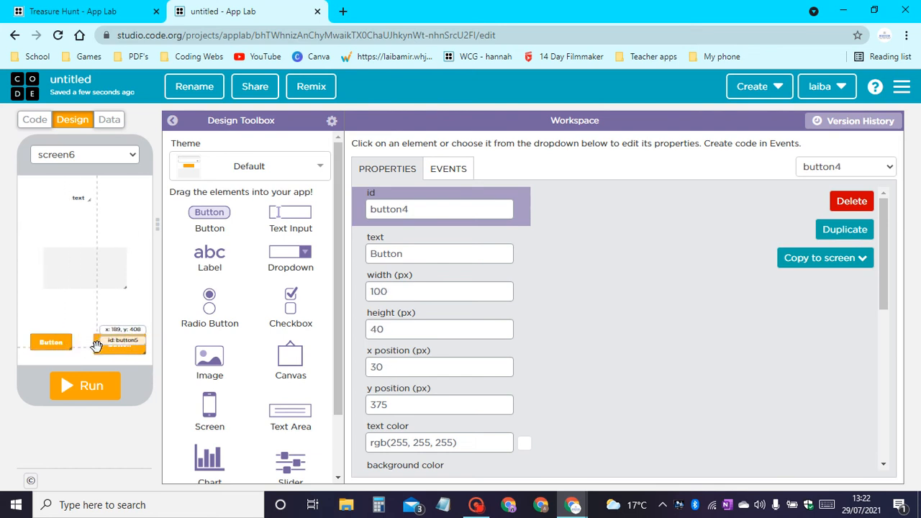
left_click(119, 344)
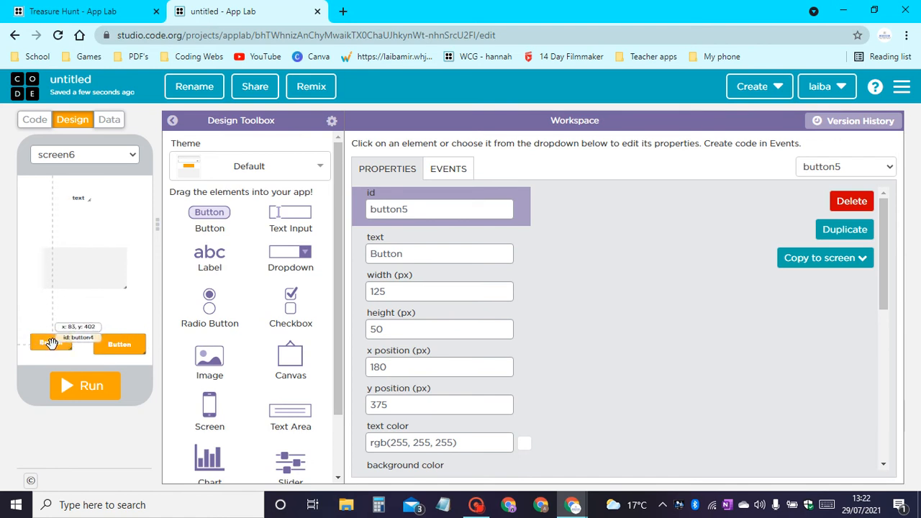
double_click(411, 292)
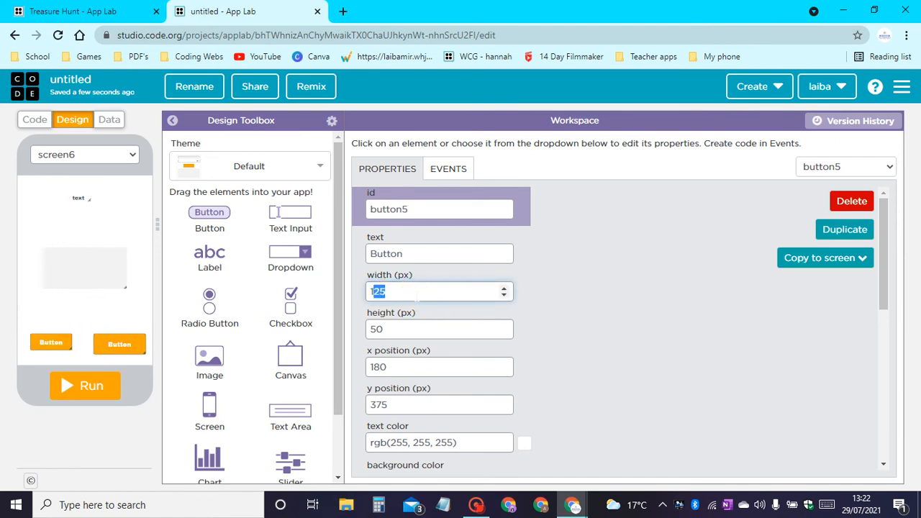
type("130")
Set the left-hand button's height to 50 px and its width to 130 px.
left_click(51, 343)
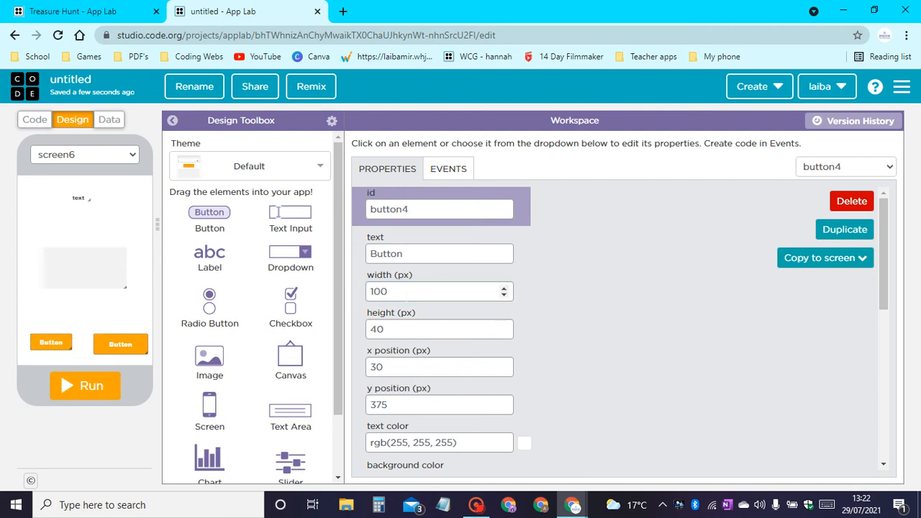
left_click_drag(372, 329, 366, 329)
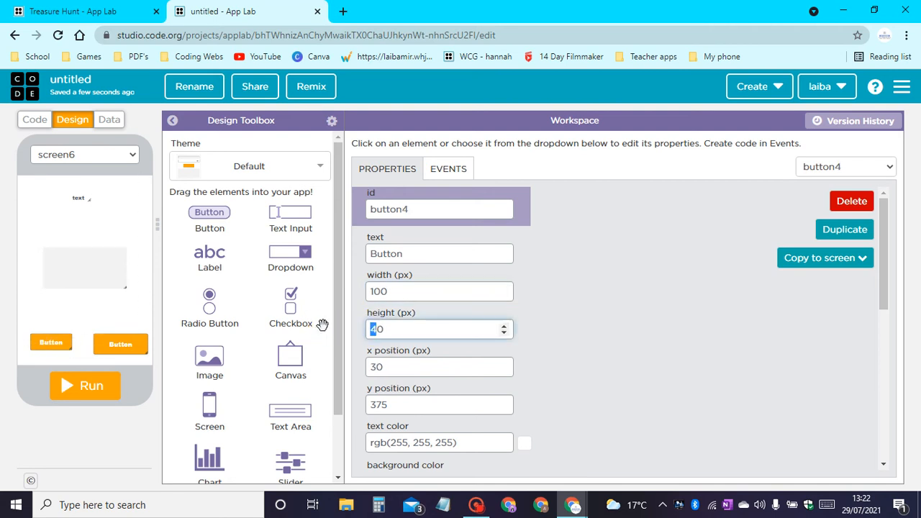
type("5")
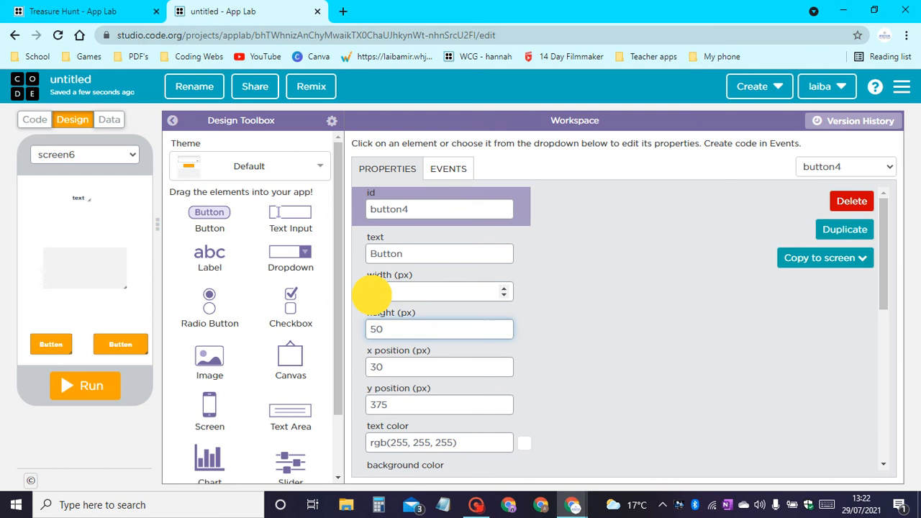
left_click(375, 292)
left_click_drag(380, 292, 375, 292)
type("30")
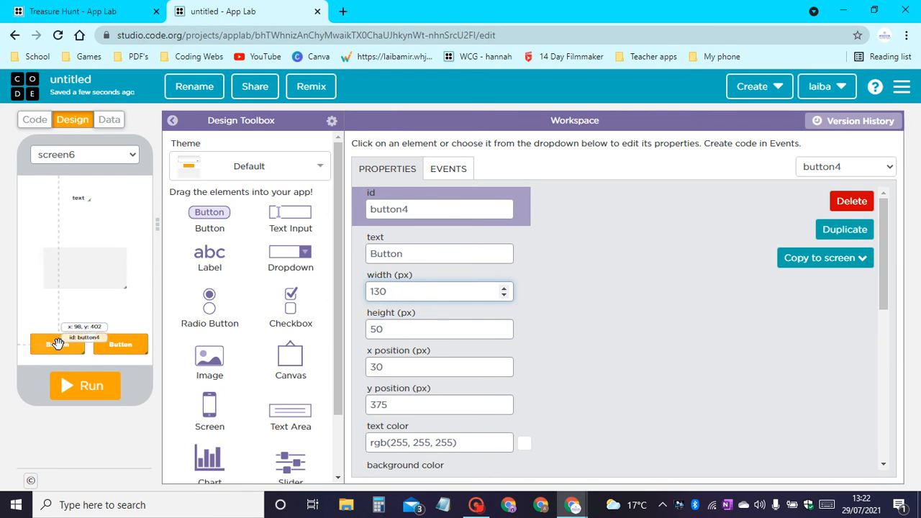
Shift both lower buttons toward the left, to x positions of about 15 px and 170 px.
left_click_drag(66, 345, 45, 345)
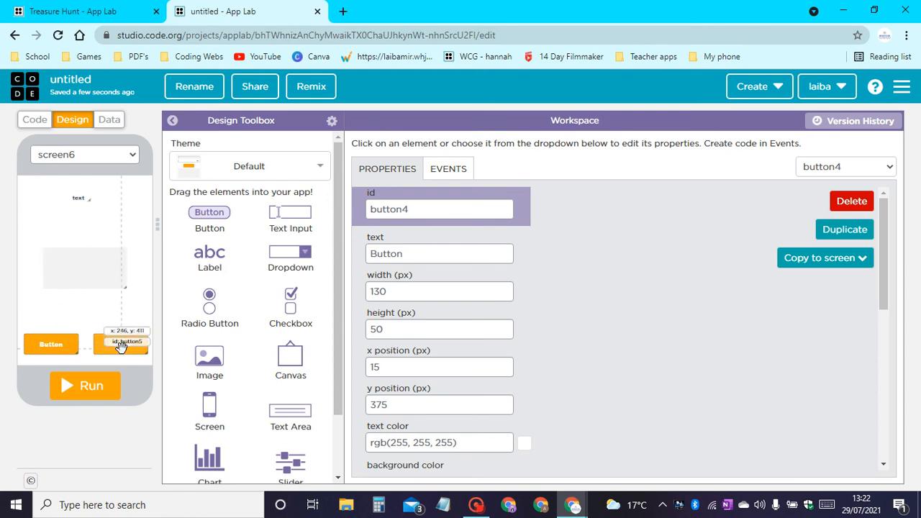
left_click_drag(120, 345, 117, 345)
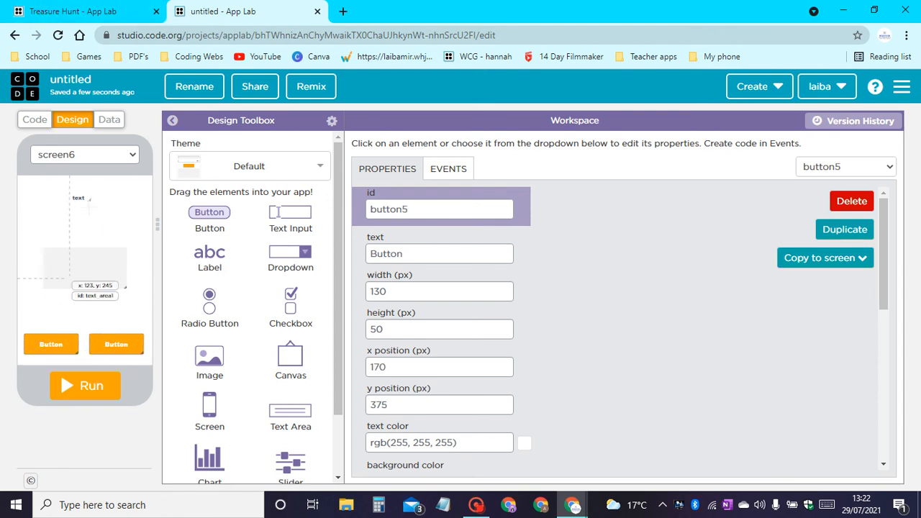
Enlarge the text area to about 280 by 175 px and position it at about x 20, y 160, above the buttons.
left_click(90, 265)
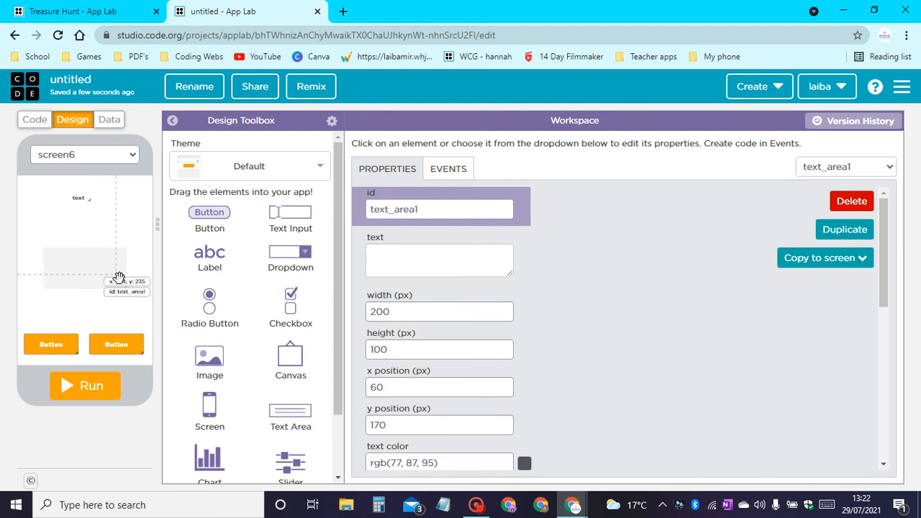
left_click(128, 291)
left_click_drag(129, 291, 109, 315)
left_click(128, 312)
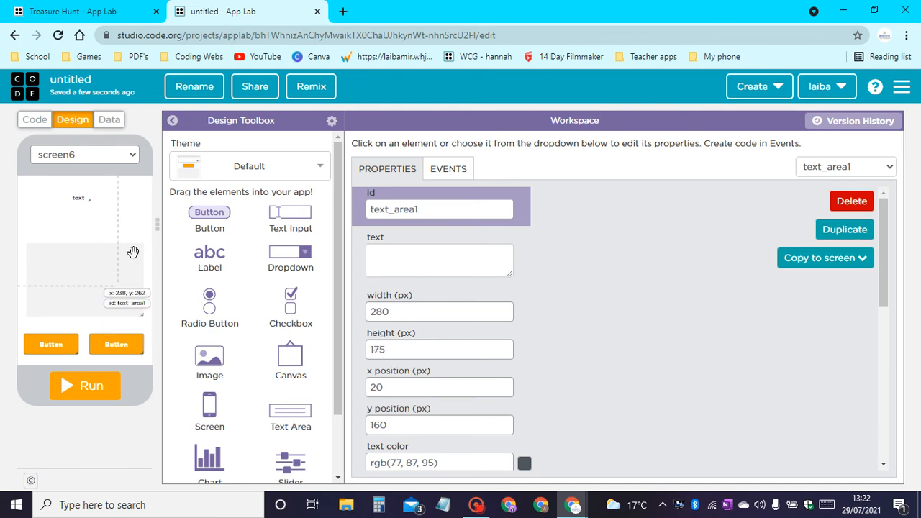
Switch to the finished Treasure Hunt project and copy the title label's text from its Clue1 screen.
left_click(79, 198)
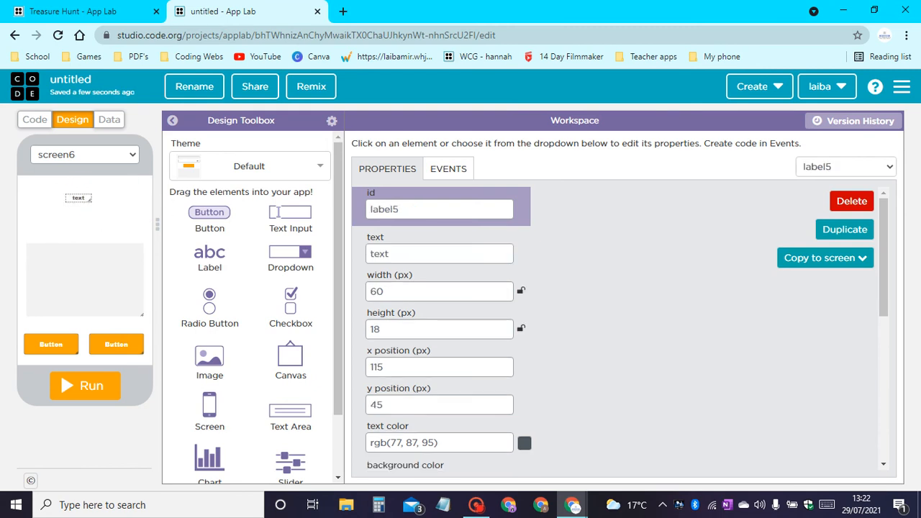
left_click(94, 11)
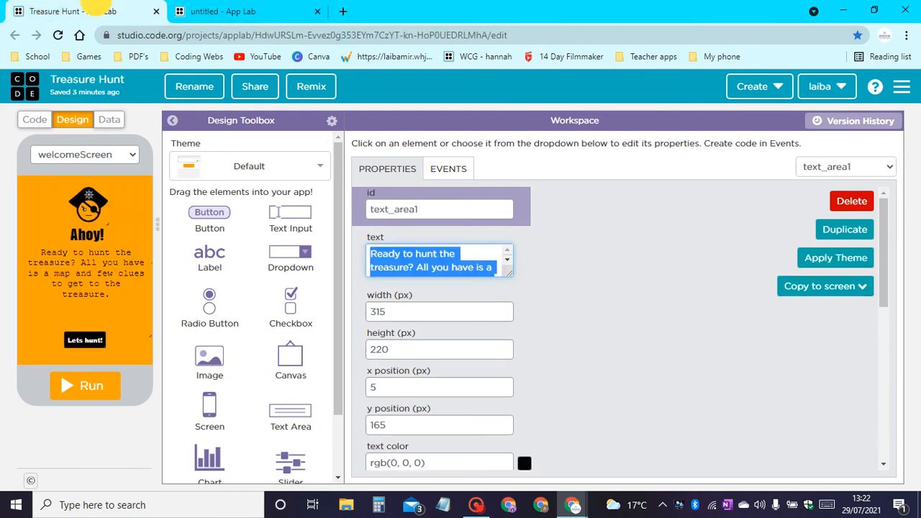
left_click(72, 154)
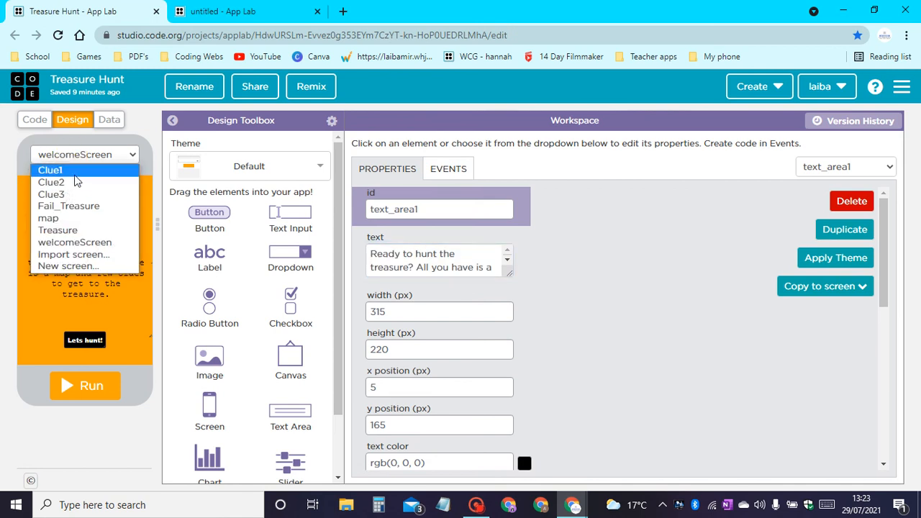
left_click(76, 172)
left_click(83, 202)
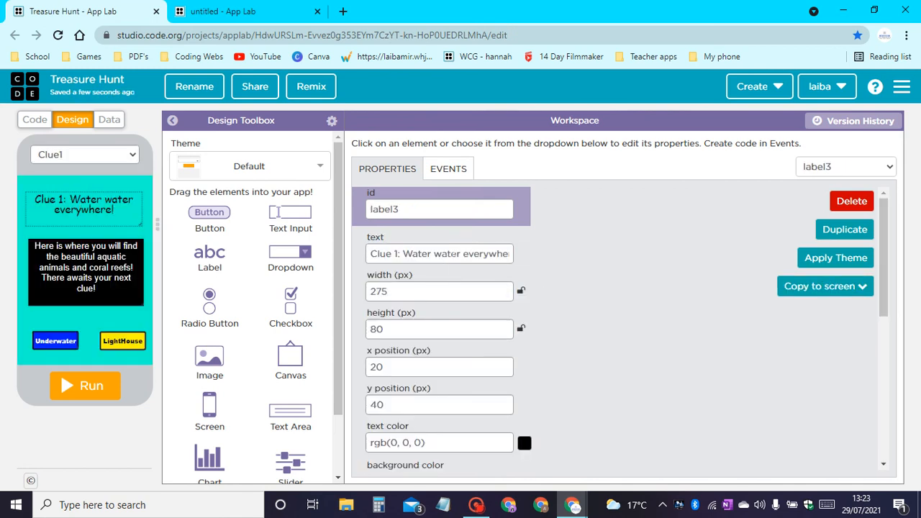
left_click(450, 253)
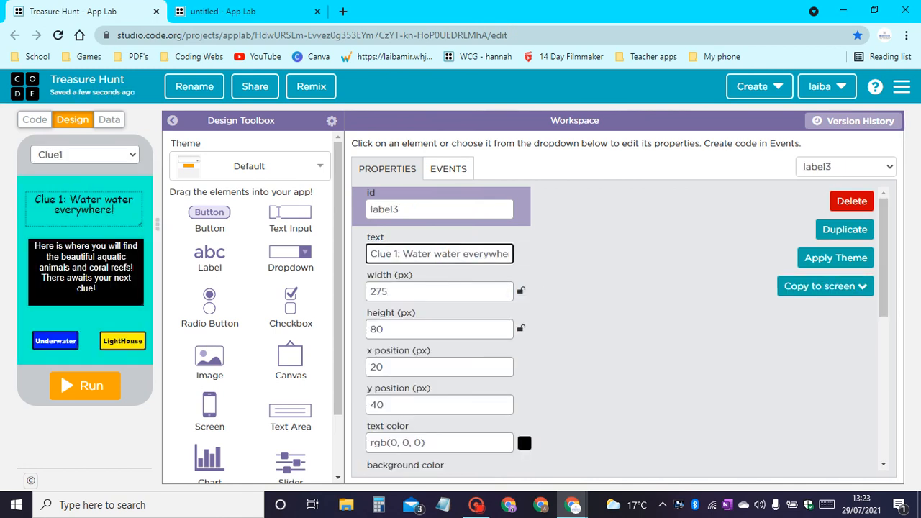
key("ctrl+a")
key("ctrl+c")
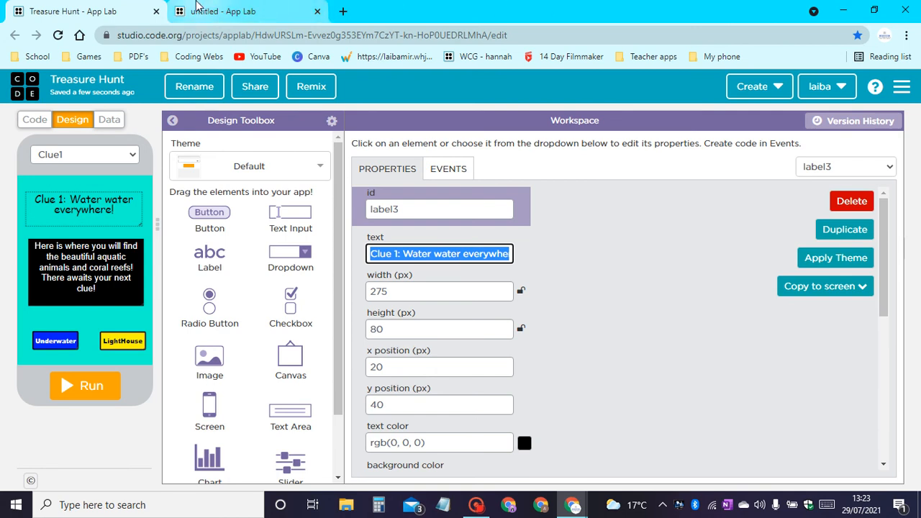
Switch back to the untitled project and replace the title label's text with the copied "Clue 1: Water water everywhere!".
left_click(216, 11)
left_click_drag(395, 260, 36, 301)
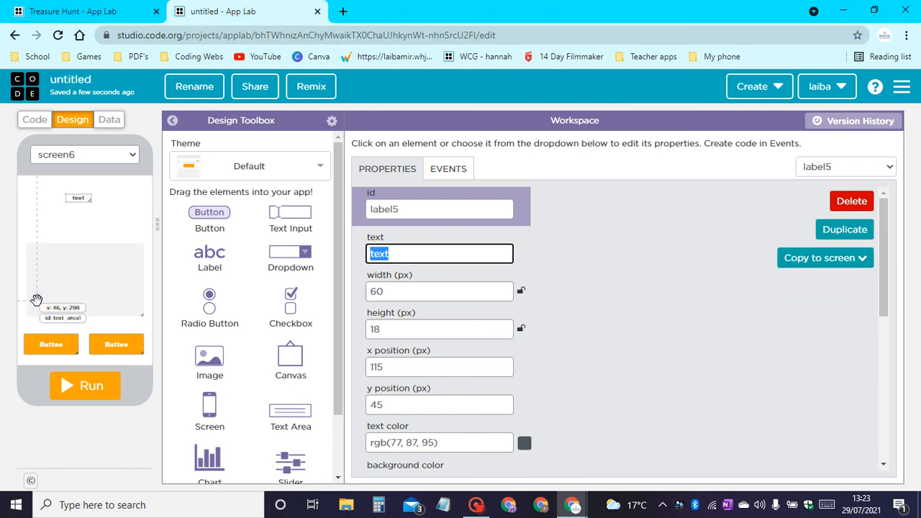
key("ctrl+v")
Set the clue title label's font family to Courier and its font size to 30 px.
scroll(521, 298, "down", 2)
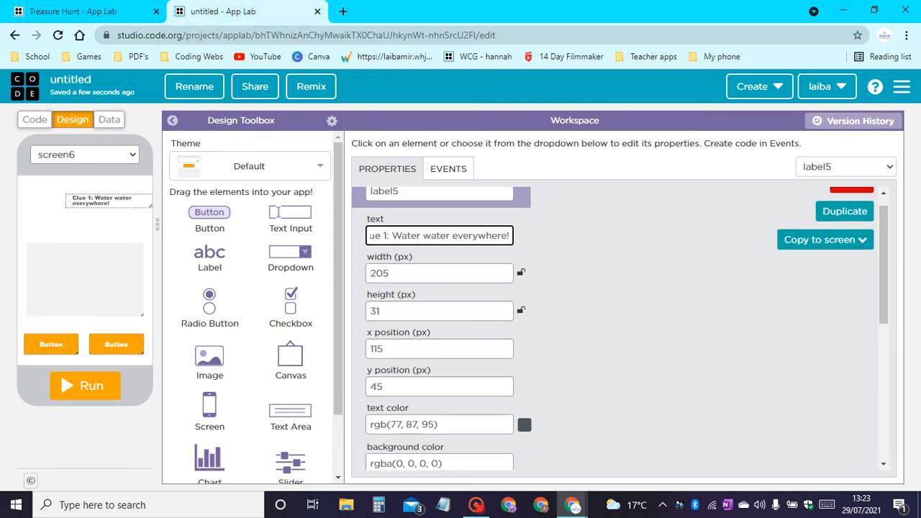
scroll(463, 264, "down", 2)
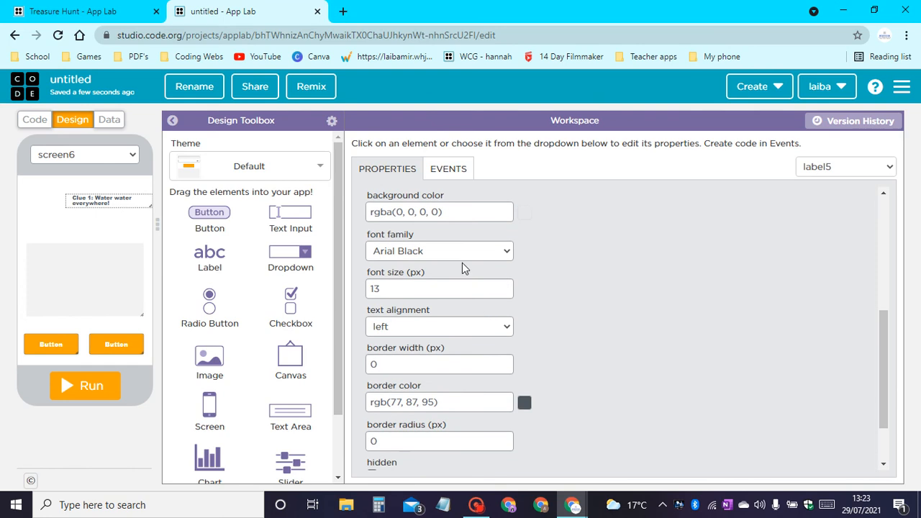
left_click(428, 252)
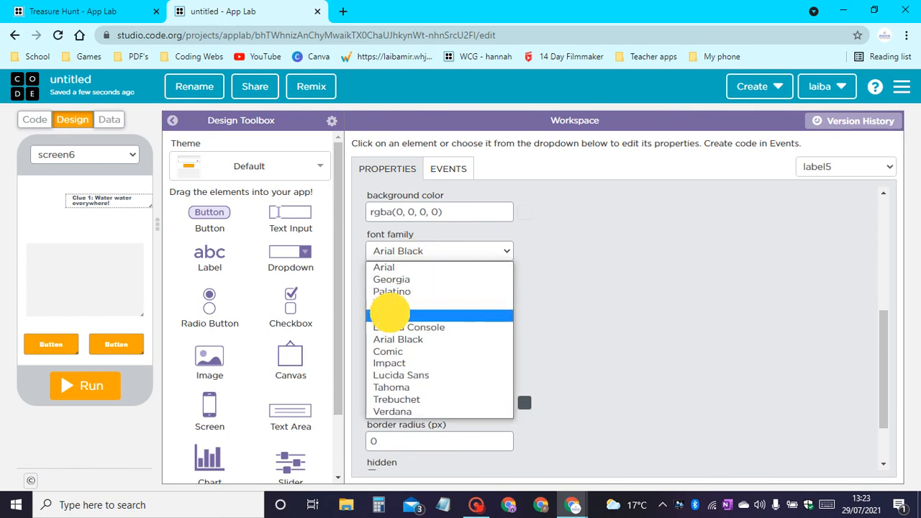
left_click(389, 315)
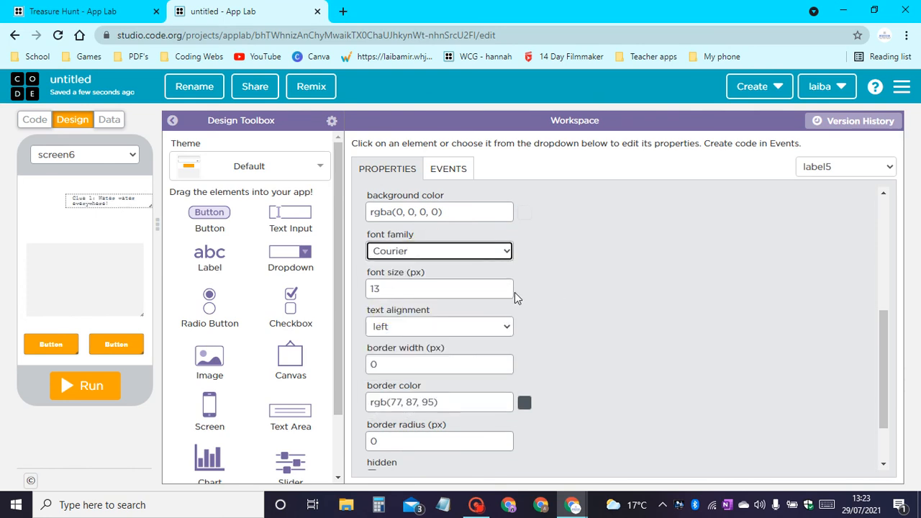
key("Tab")
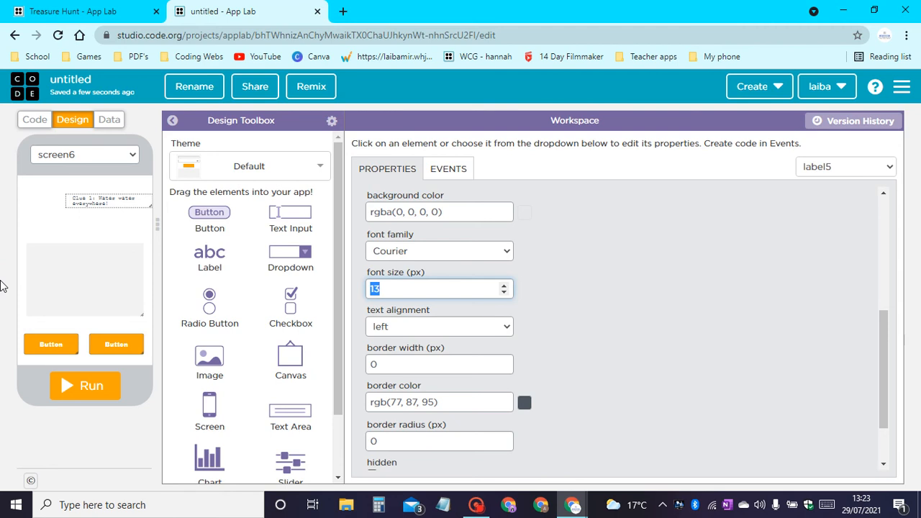
type("30")
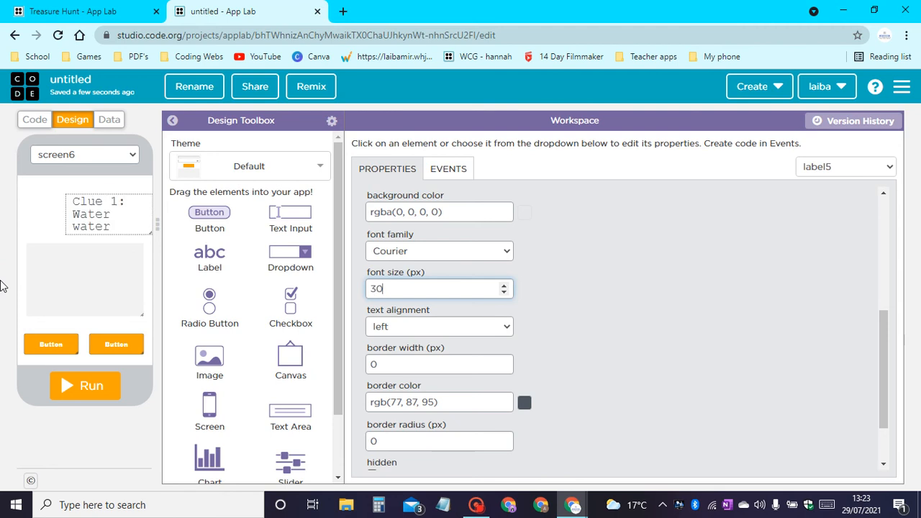
Center the clue title label's text and change its font family to Georgia.
left_click(410, 335)
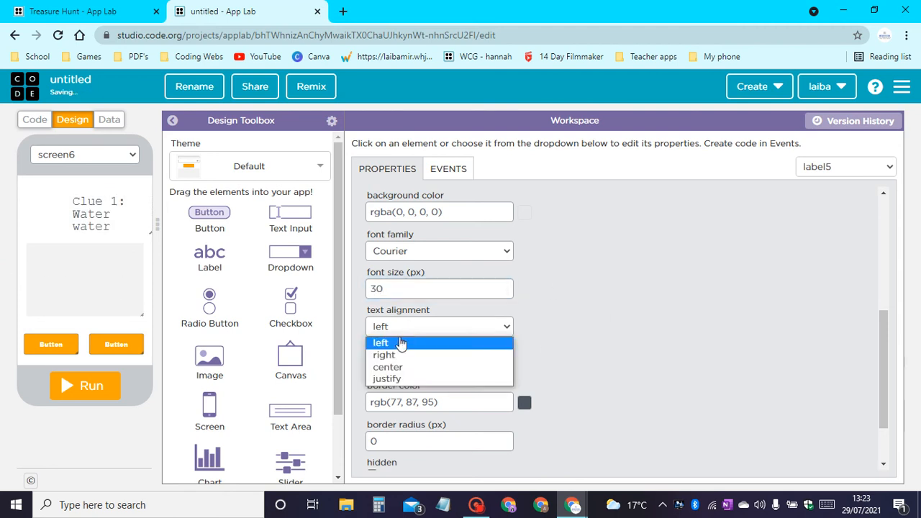
left_click(414, 364)
scroll(413, 357, "down", 1)
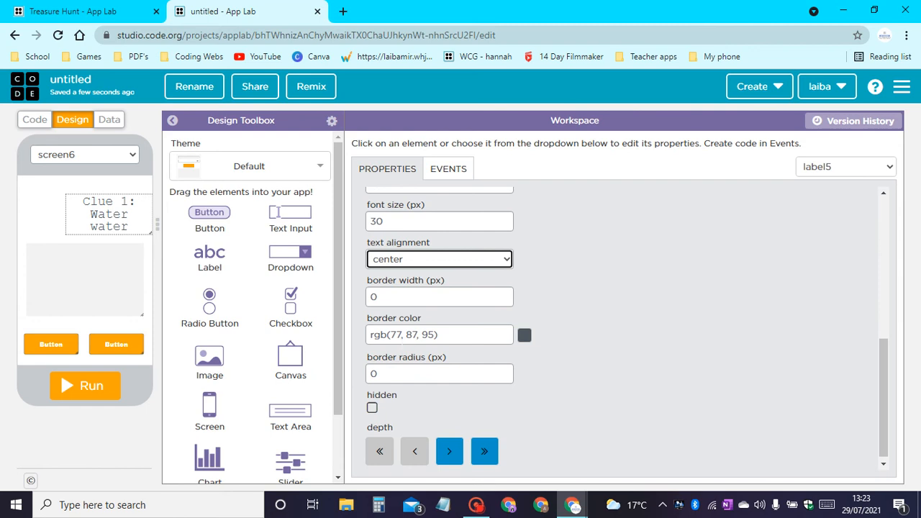
scroll(407, 280, "up", 2)
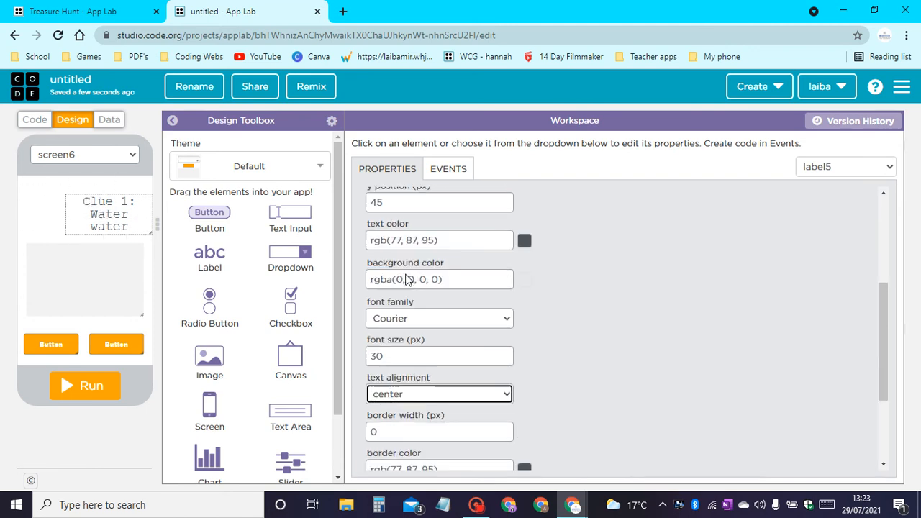
left_click(410, 317)
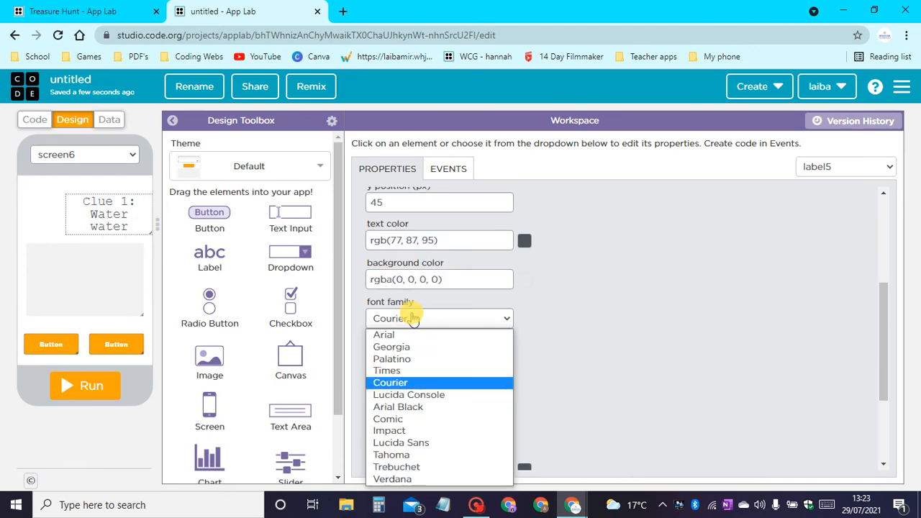
left_click(410, 348)
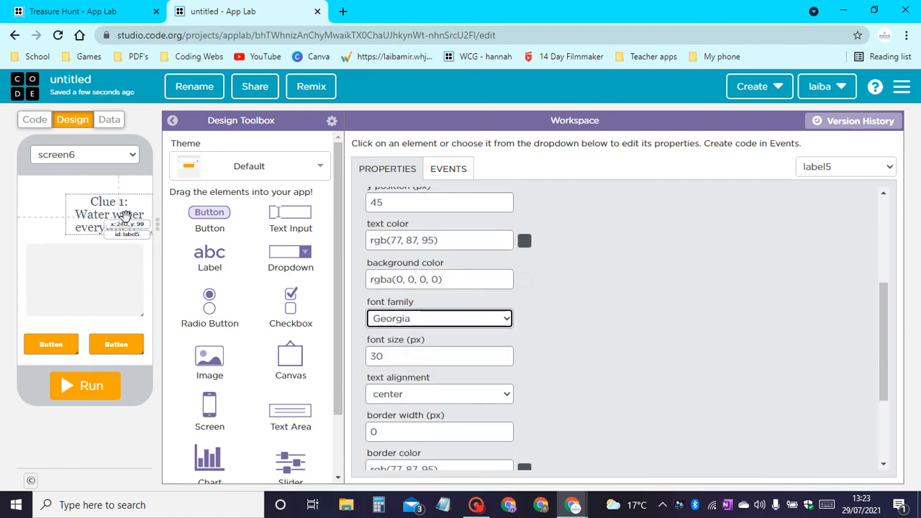
Move the clue title label to about x 0, y 25 and enlarge it to about 335 by 95 px.
left_click_drag(142, 231, 94, 220)
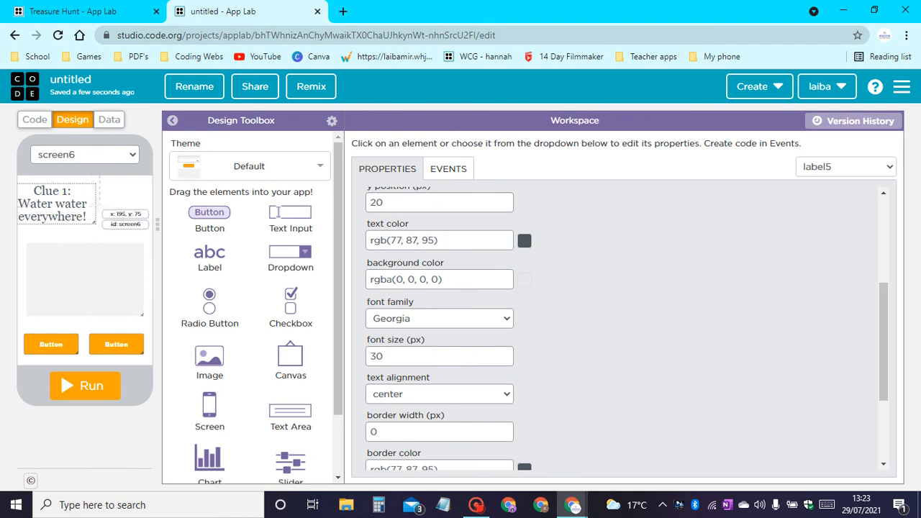
left_click(93, 201)
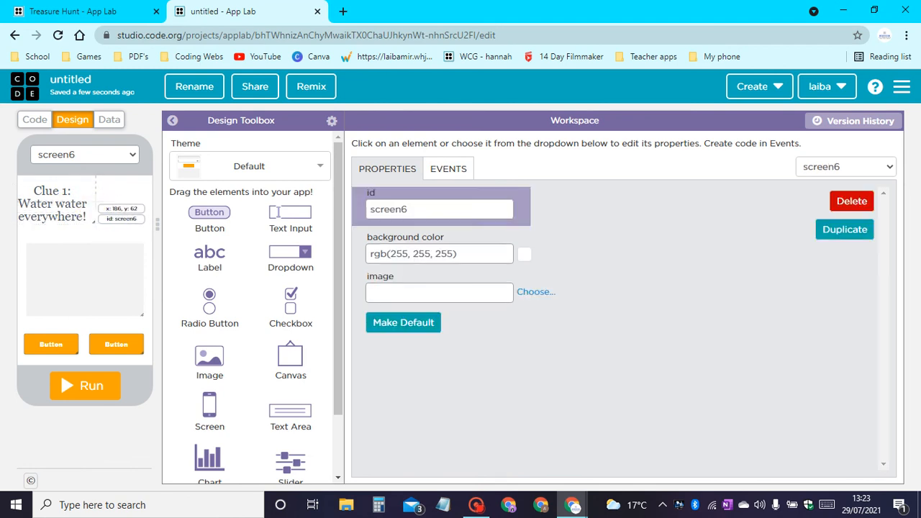
left_click_drag(92, 204, 125, 201)
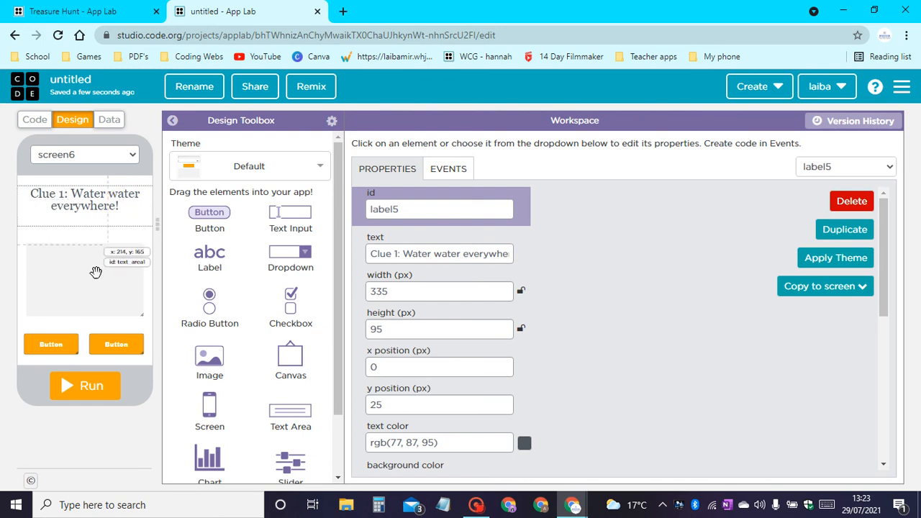
Select the empty text area, switch to the finished Treasure Hunt project and copy the text of its Clue1 text area.
left_click(94, 282)
left_click(21, 9)
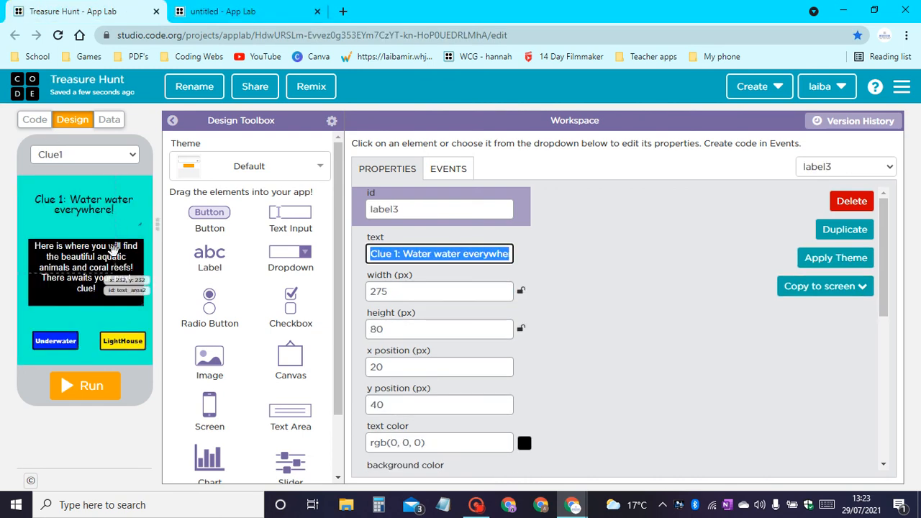
left_click(106, 261)
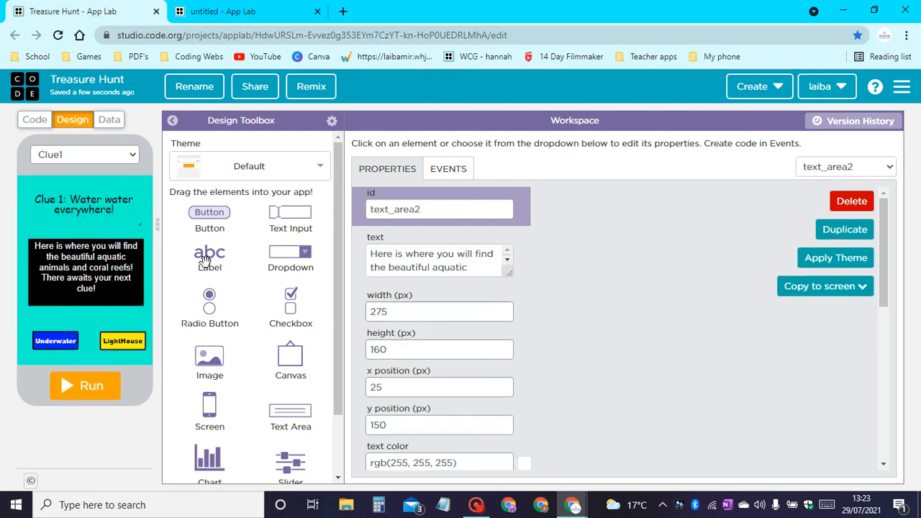
left_click(428, 267)
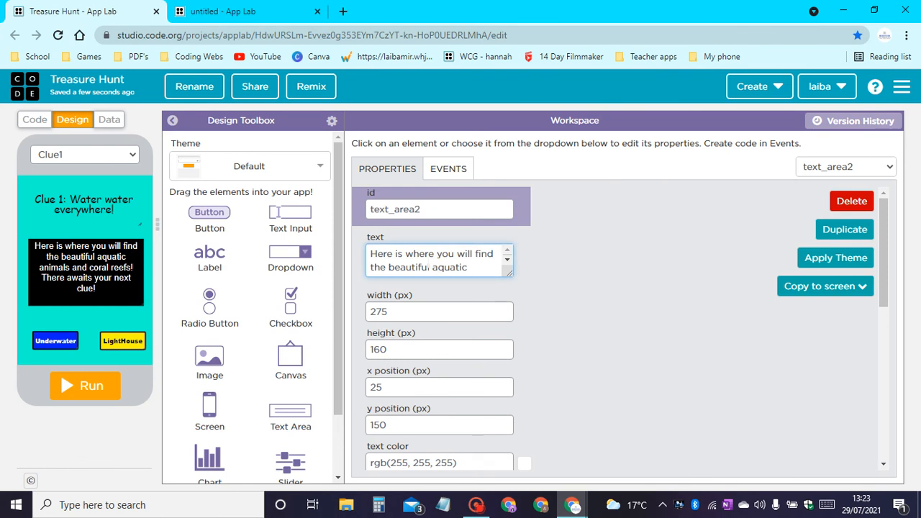
key("ctrl+a")
key("ctrl+c")
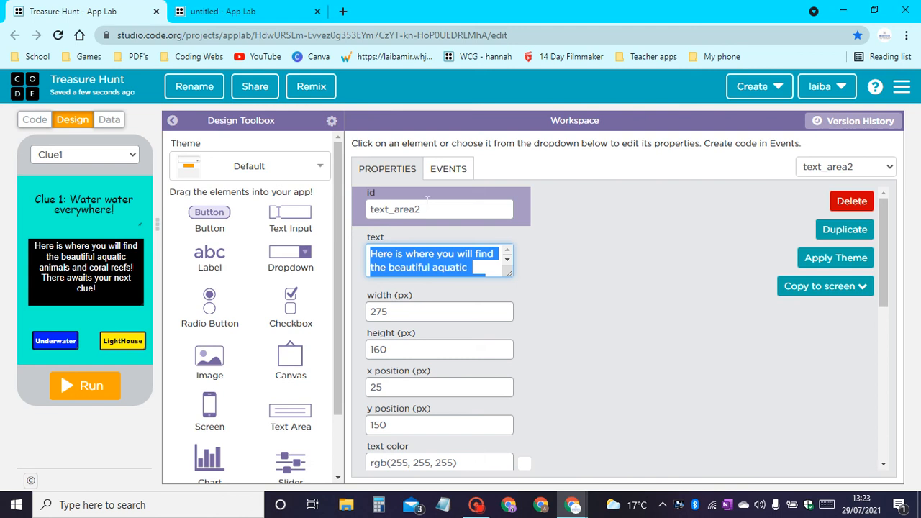
Switch back to the untitled project and paste the copied clue description into the empty text area.
left_click(223, 11)
left_click(370, 253)
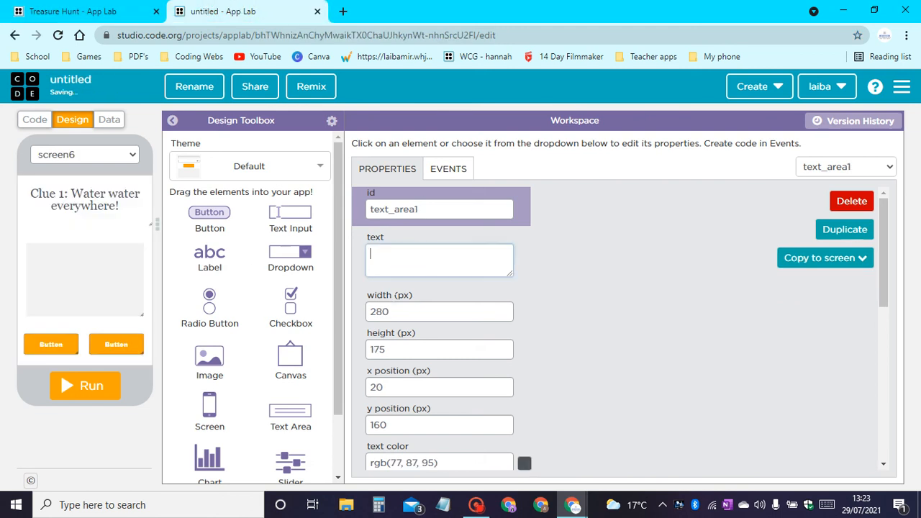
key("ctrl+v")
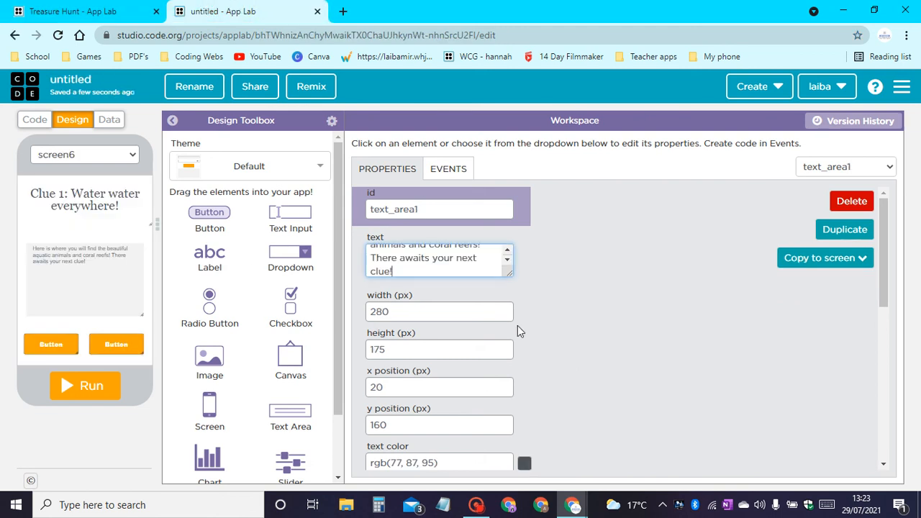
Set the clue text area's text color to dark red #5c0000.
scroll(441, 301, "down", 2)
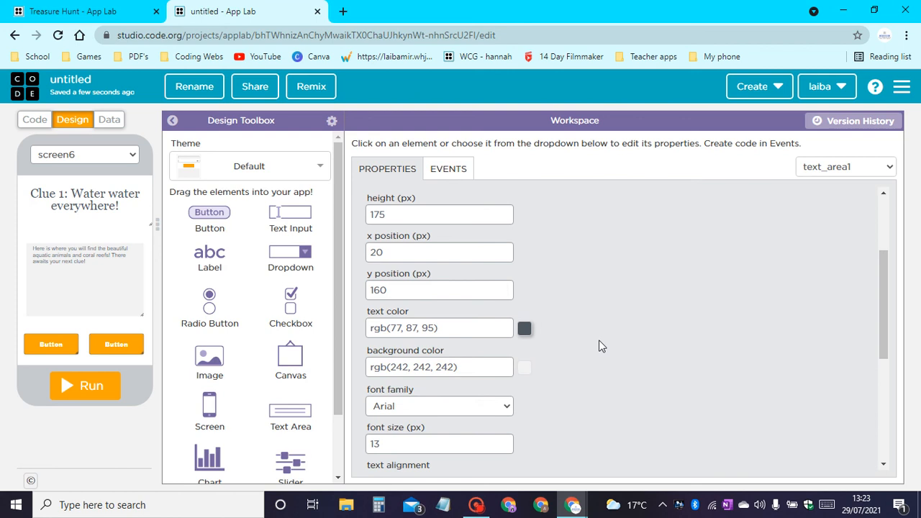
left_click(530, 330)
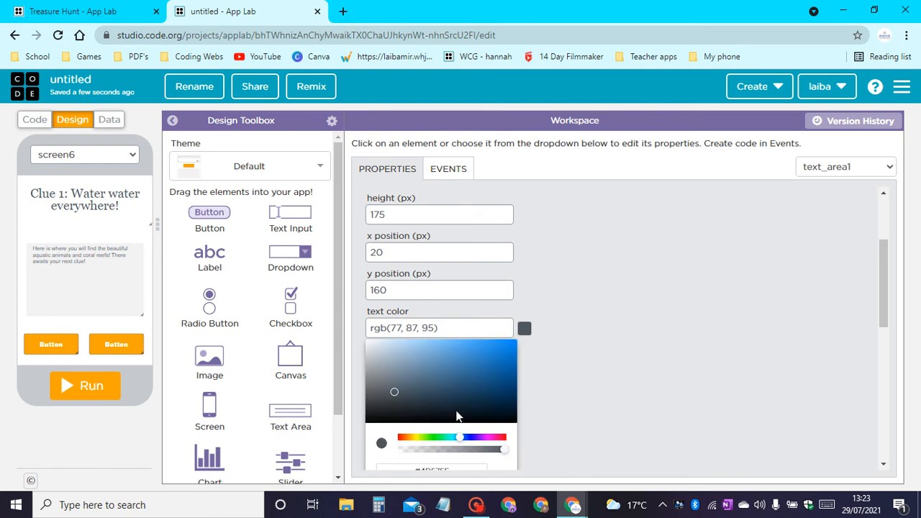
left_click_drag(460, 437, 389, 436)
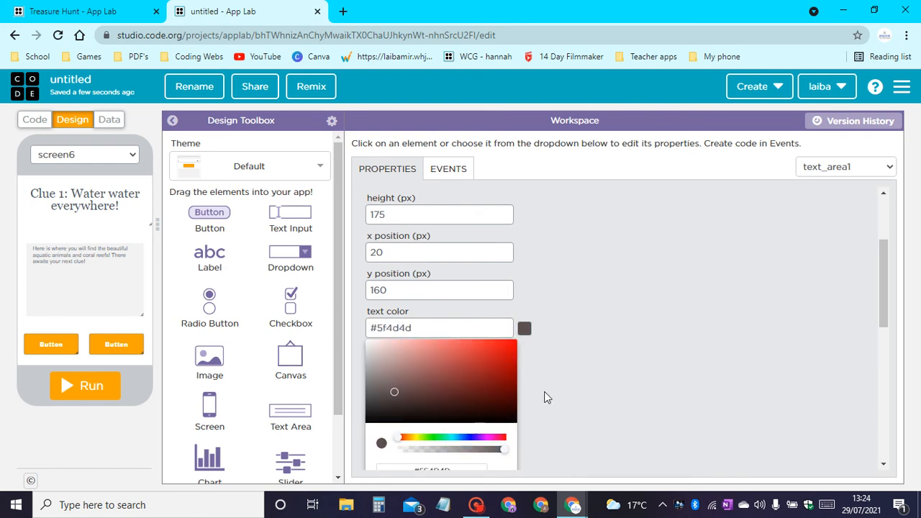
left_click(515, 392)
left_click_drag(519, 390, 524, 393)
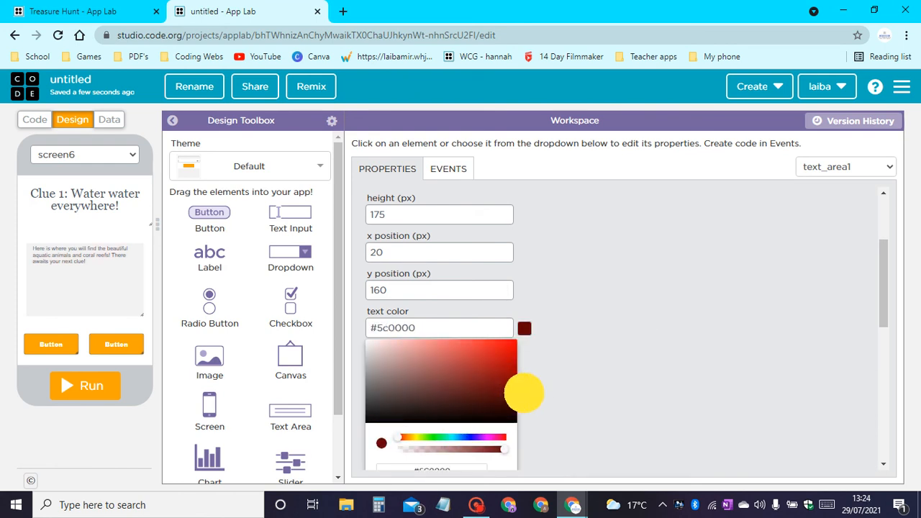
left_click(586, 336)
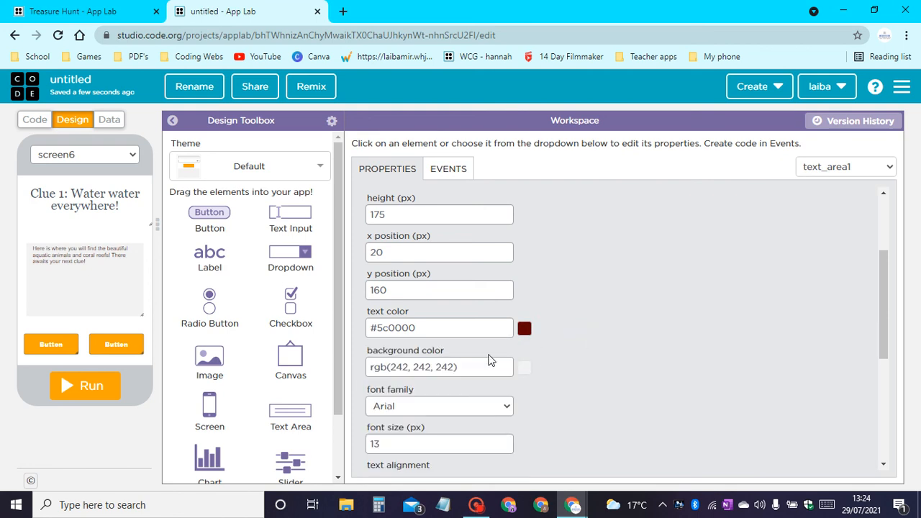
Set the clue text area's text color to white #ffffff.
scroll(492, 360, "down", 2)
scroll(492, 359, "down", 1)
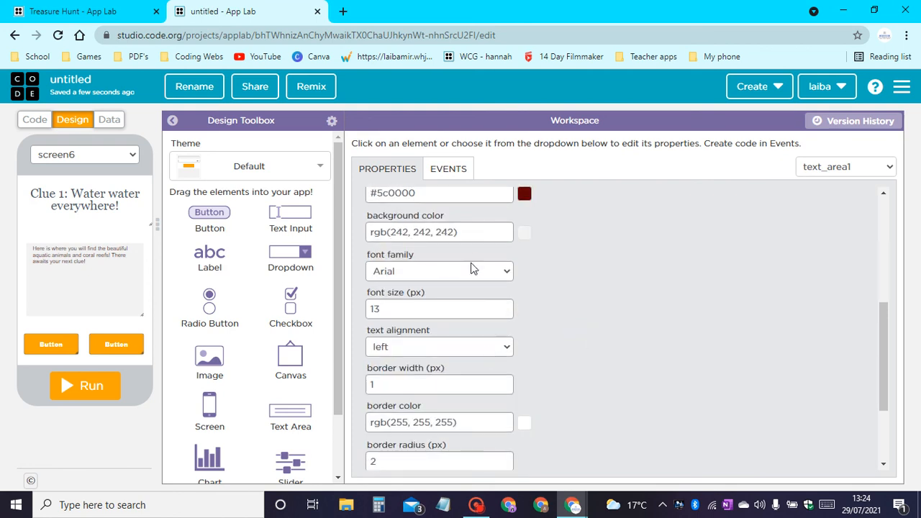
scroll(475, 270, "up", 2)
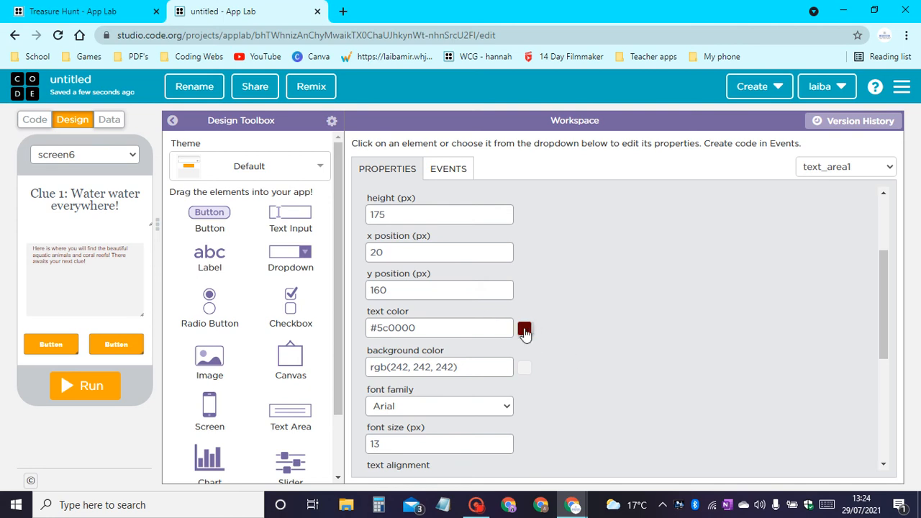
left_click(524, 330)
left_click_drag(470, 395, 335, 320)
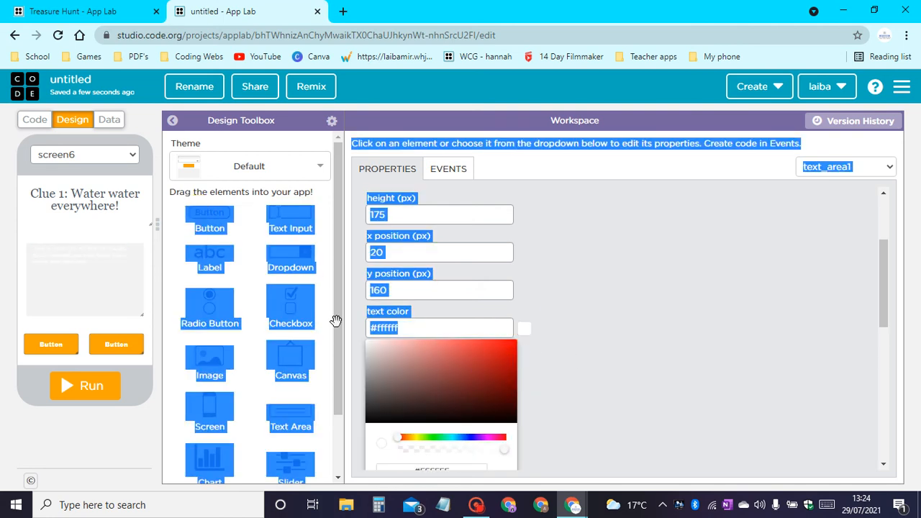
left_click(650, 358)
Set the clue text area's background color to dark red #5e0000.
left_click(525, 368)
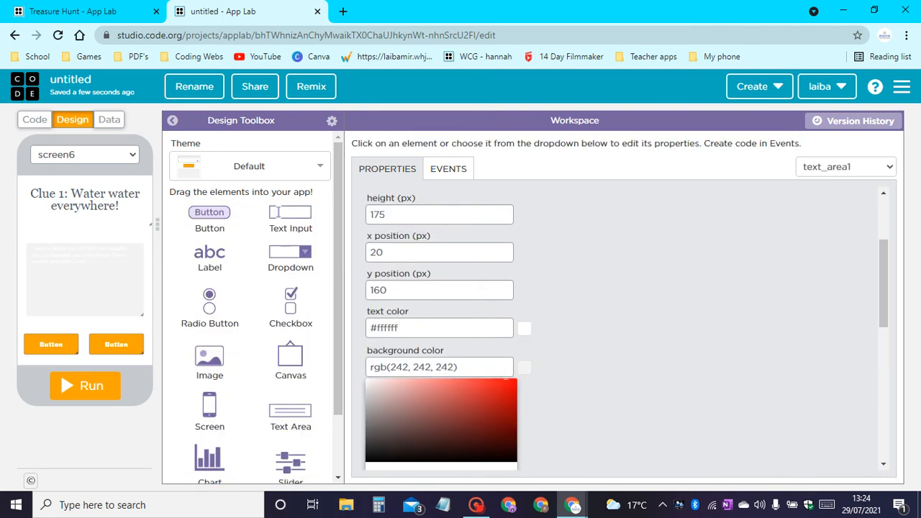
left_click_drag(502, 418, 521, 431)
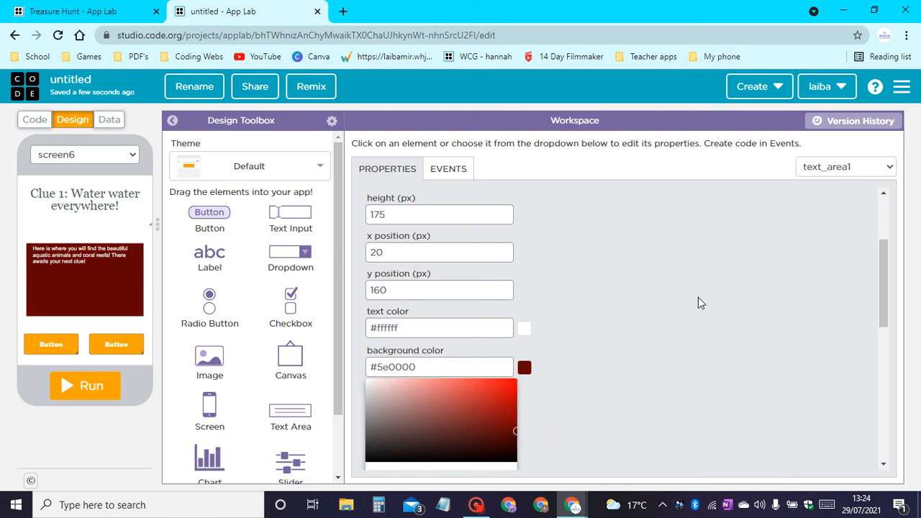
left_click(698, 297)
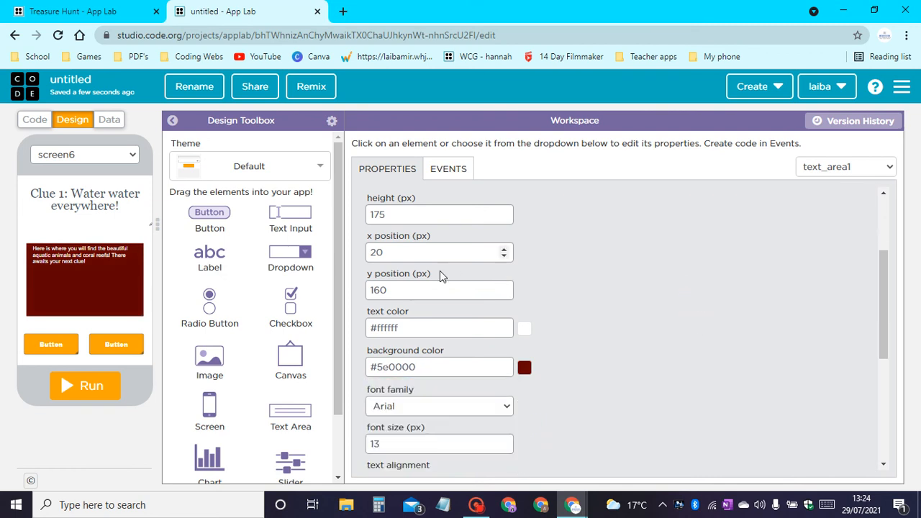
Set the clue text area's font size to 25 px.
scroll(425, 303, "down", 1)
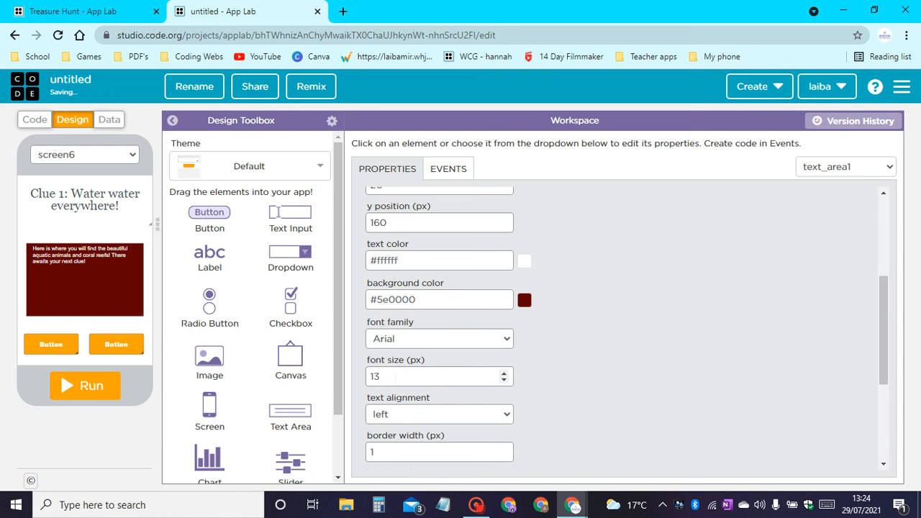
double_click(394, 376)
type("25")
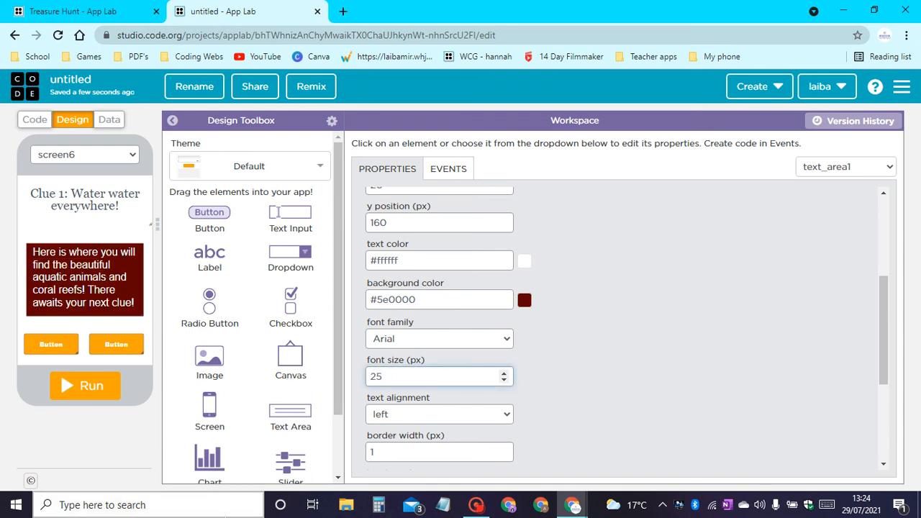
scroll(480, 339, "down", 1)
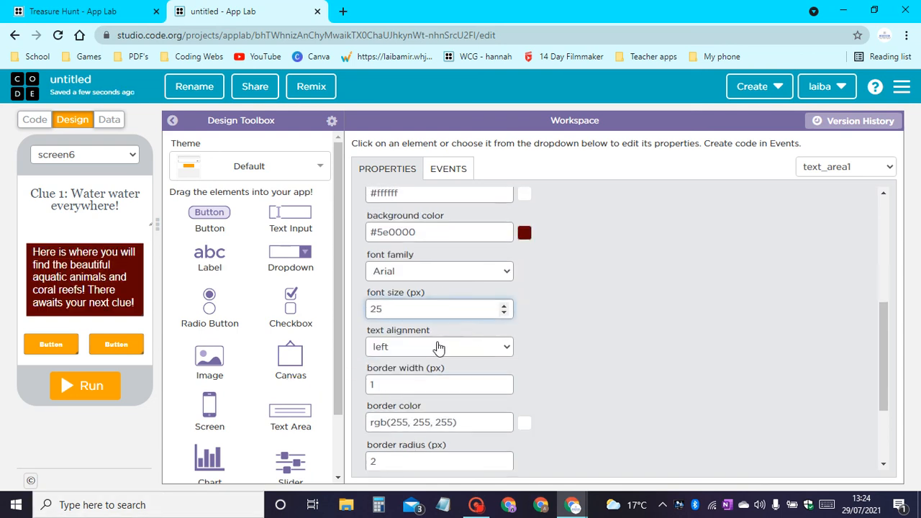
Center the text in the first clue screen's text area.
left_click(439, 347)
left_click(410, 385)
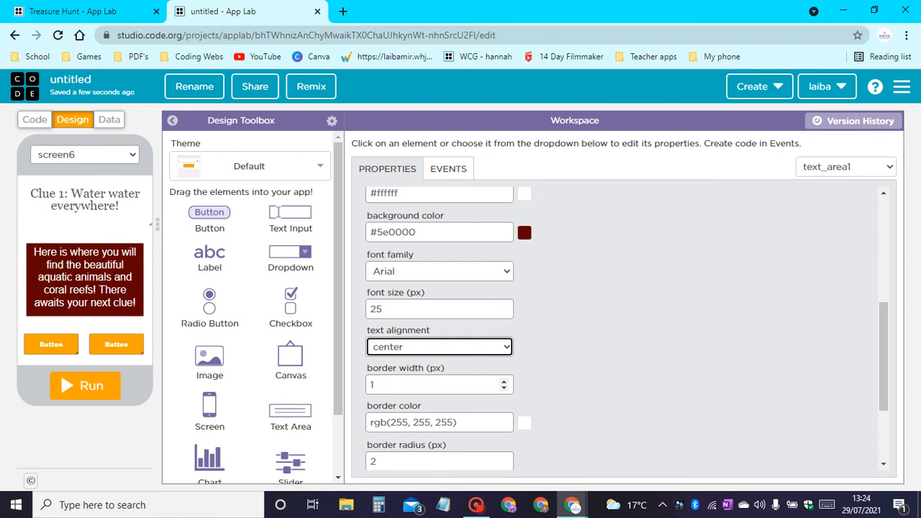
scroll(411, 329, "down", 2)
scroll(513, 245, "up", 5)
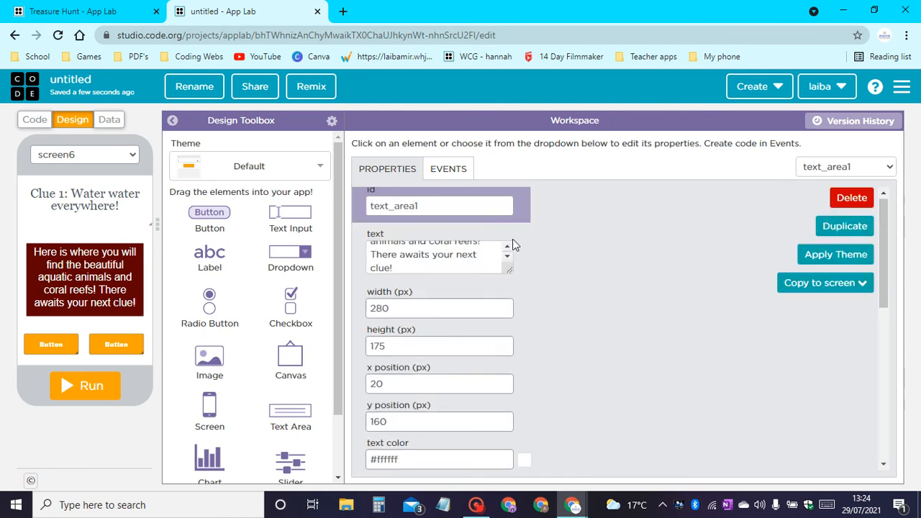
Reduce the clue text area's font size to 23 px and shorten the box slightly from its lower edge.
scroll(513, 305, "down", 3)
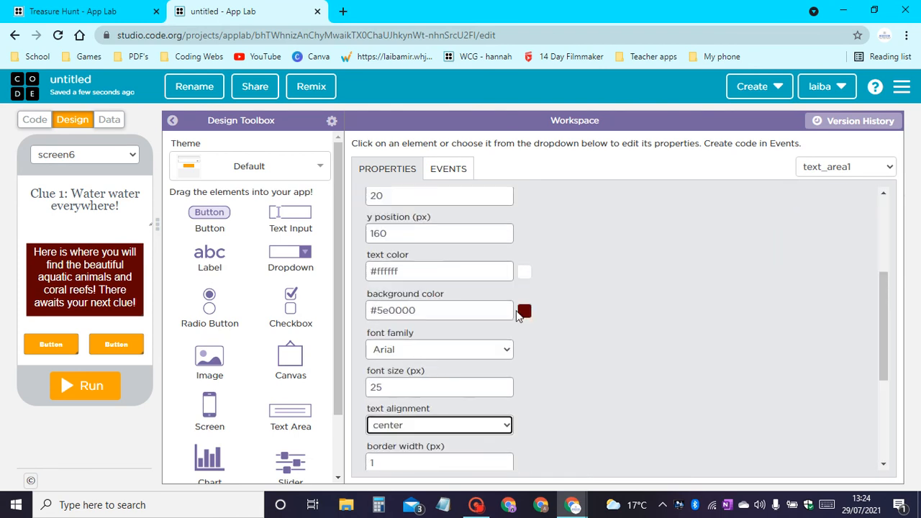
left_click(506, 381)
left_click(506, 380)
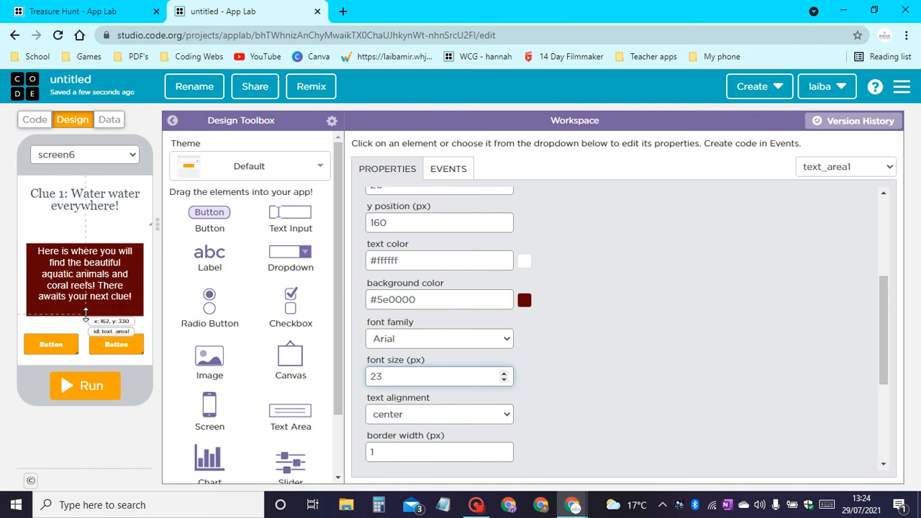
left_click_drag(86, 315, 77, 309)
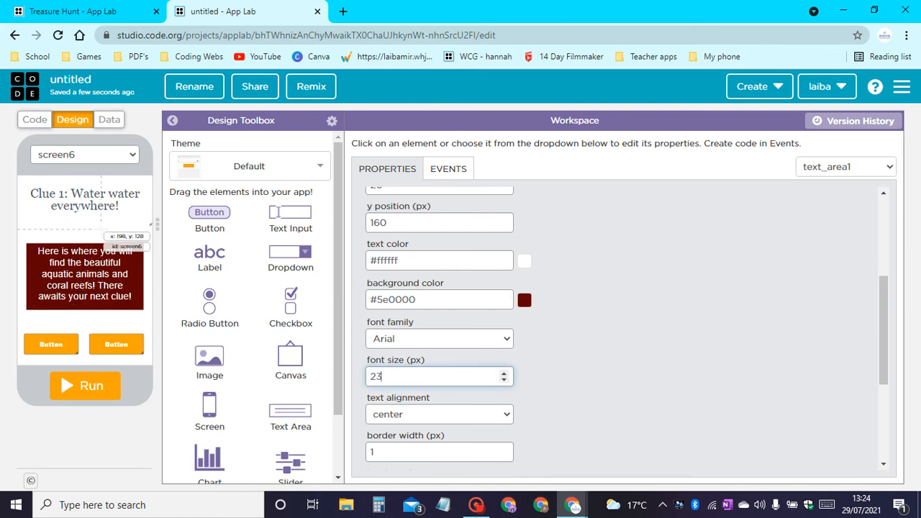
Move the left of the two buttons below the clue text to x 25, y 375.
left_click(52, 343)
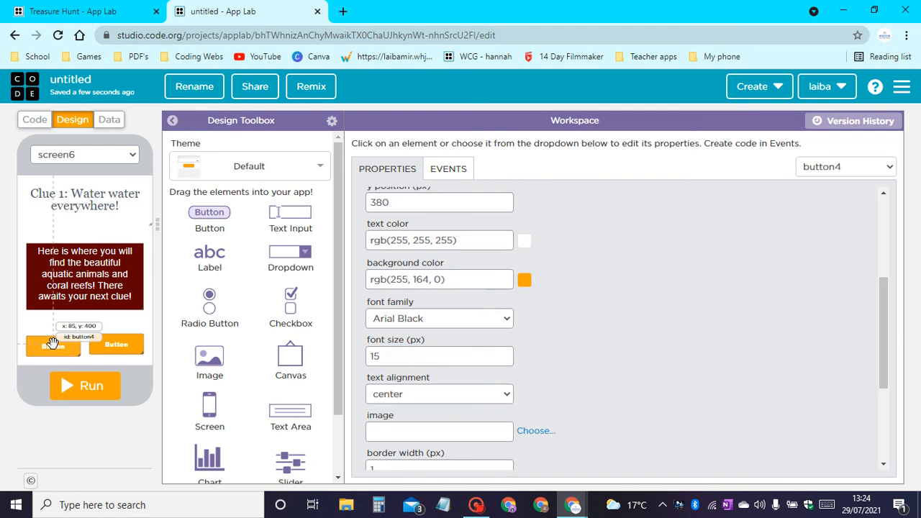
mouse_move(53, 343)
left_mouse_down()
mouse_move(47, 337)
mouse_move(55, 344)
left_mouse_up()
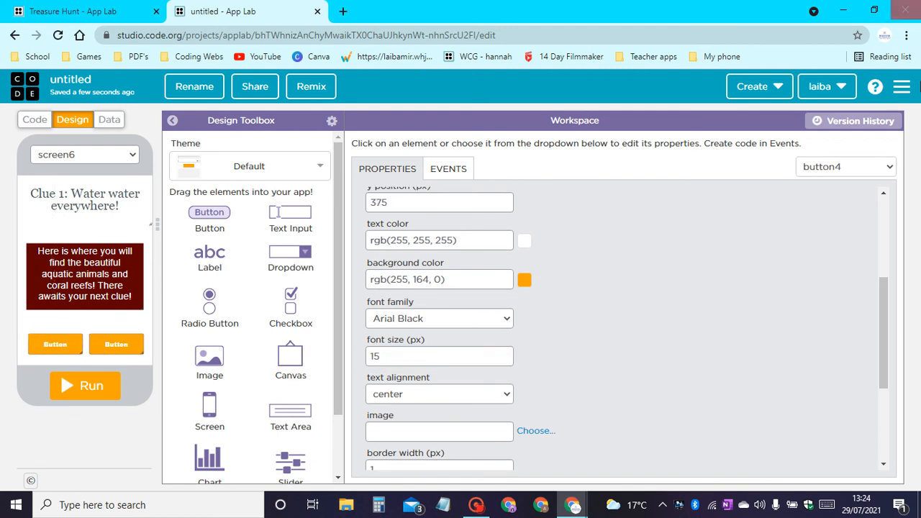
Replace the left clue button's id with one beginning "C1_underwate".
scroll(530, 337, "up", 3)
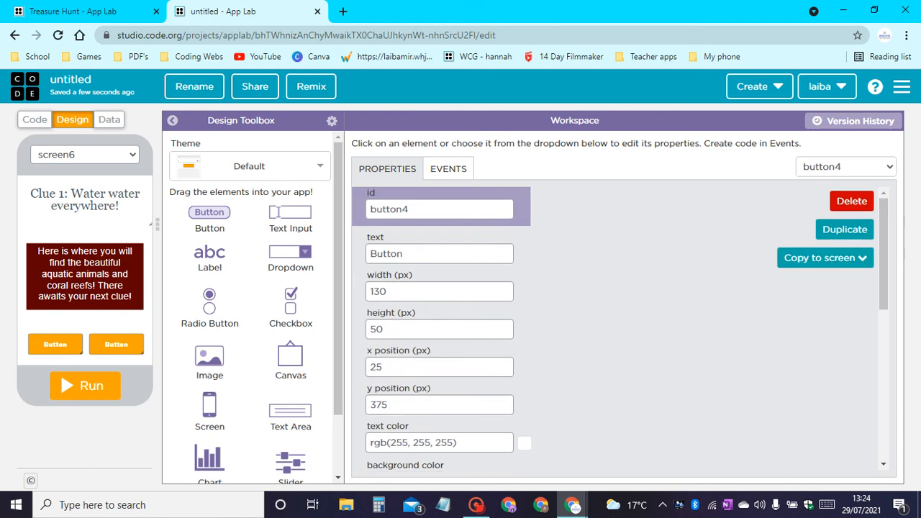
left_click(347, 202)
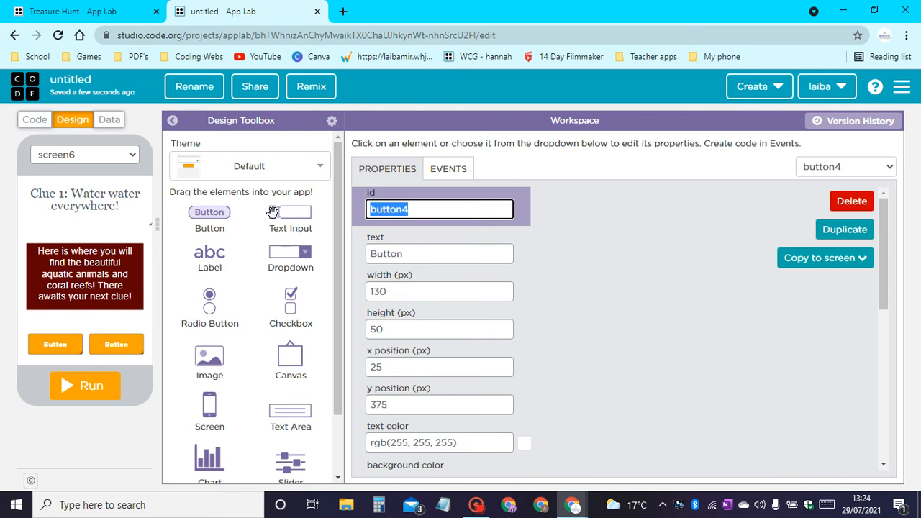
type("C1_")
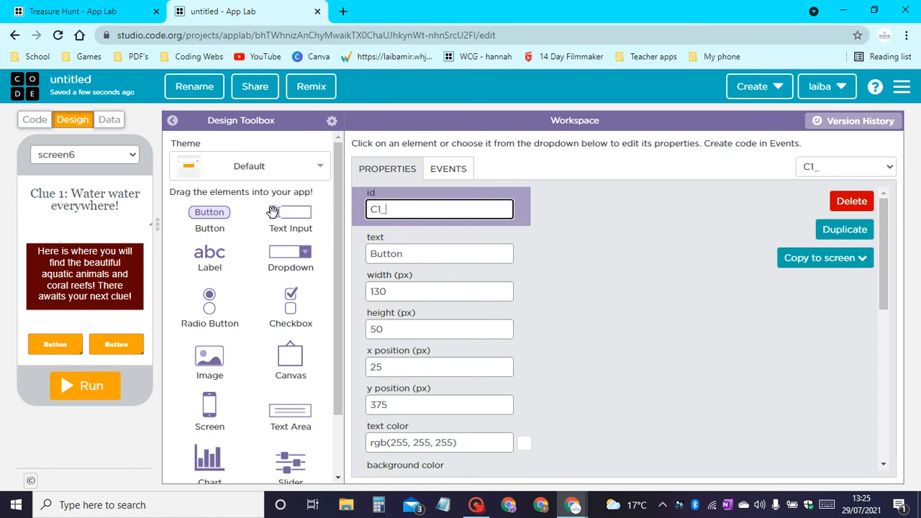
type("underwater")
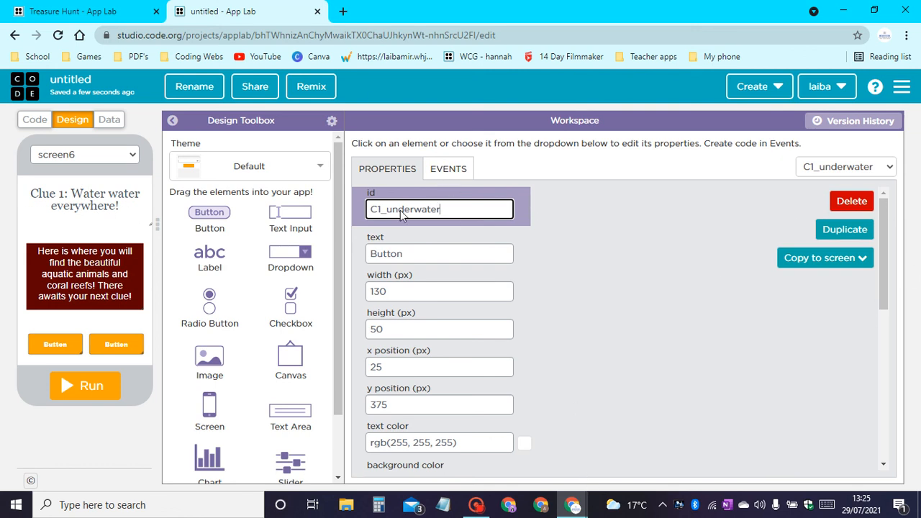
Set the text of the C1_underwater button to "Underwater".
key("Tab")
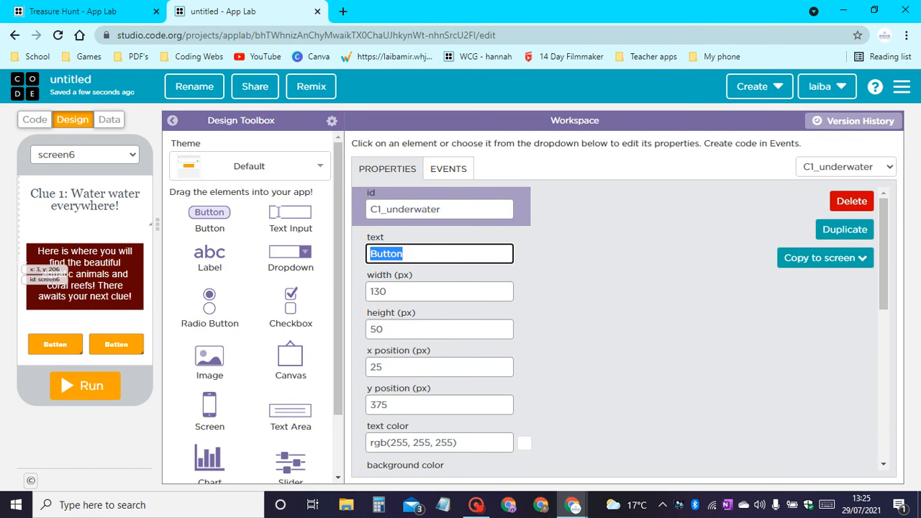
type("Unde")
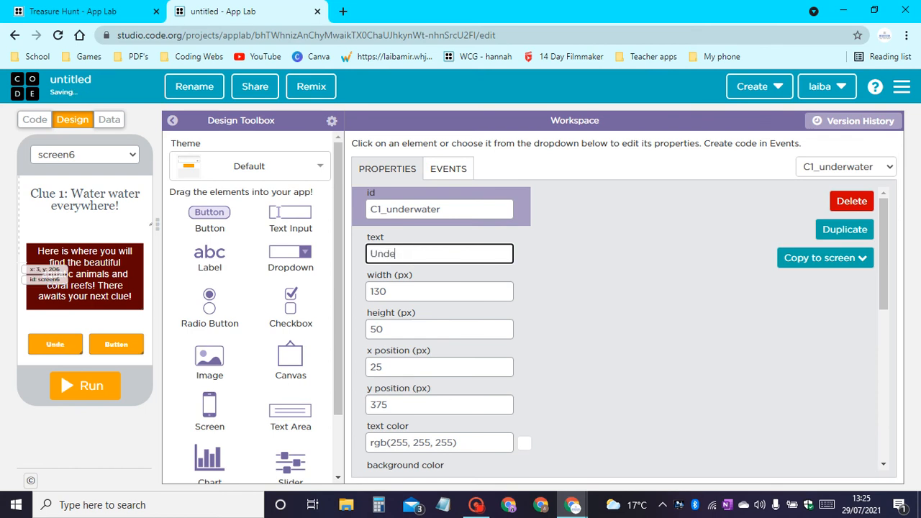
type("rwater")
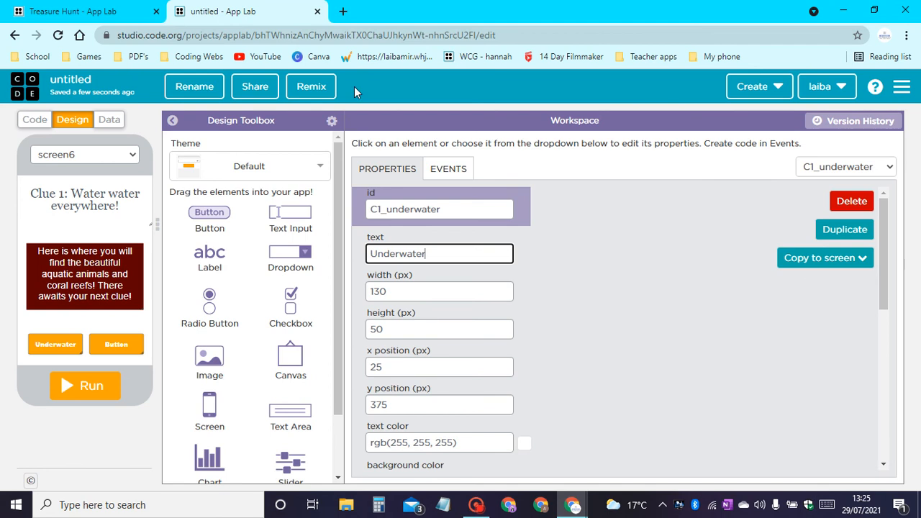
Change the Underwater button's background color to blue, #1000ff.
scroll(486, 333, "down", 1)
scroll(485, 333, "down", 1)
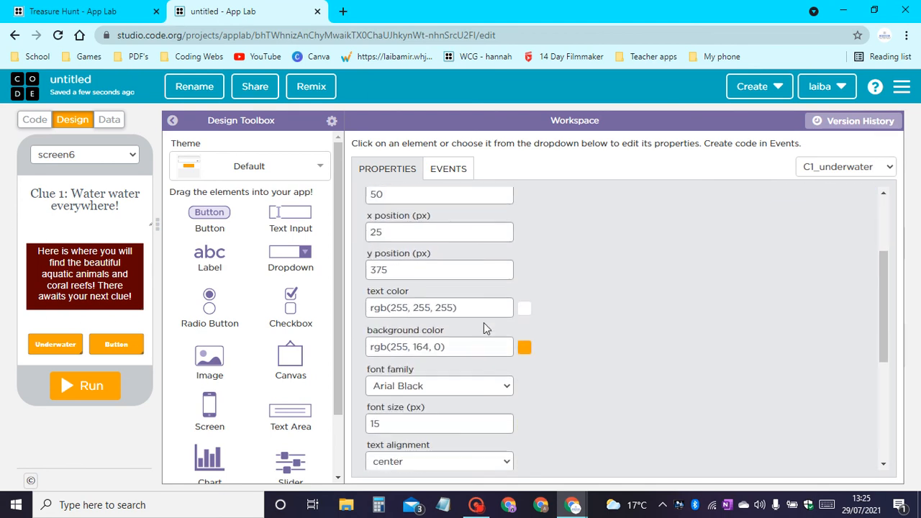
left_click(529, 349)
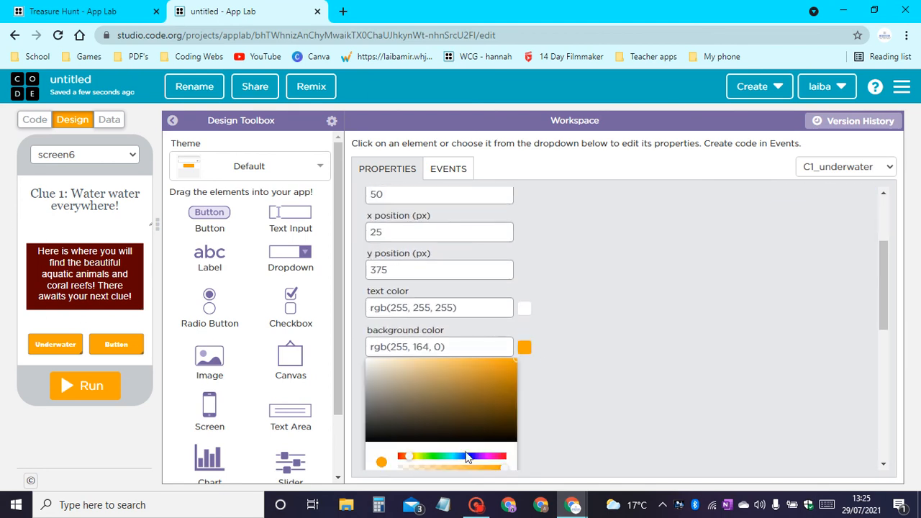
left_click_drag(473, 460, 547, 311)
left_click(584, 324)
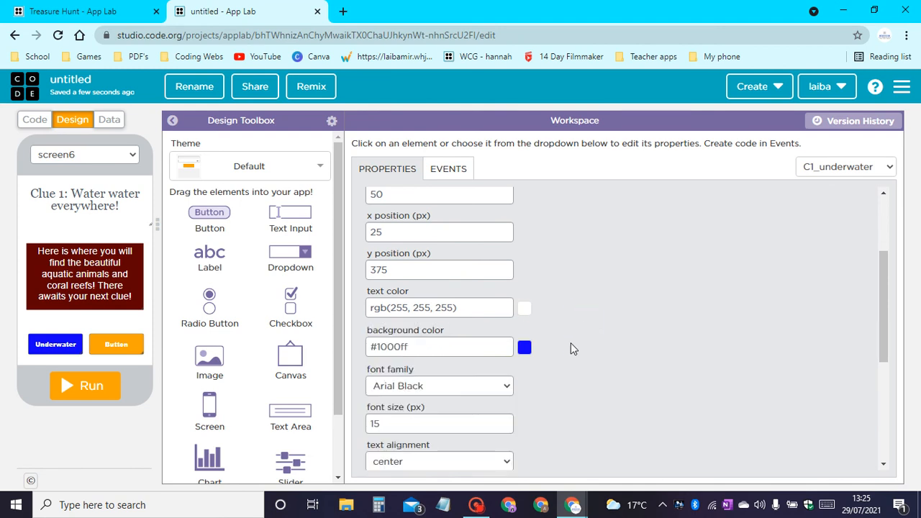
Try Verdana on the Underwater button, and settle on Comic as its font family.
scroll(571, 344, "down", 1)
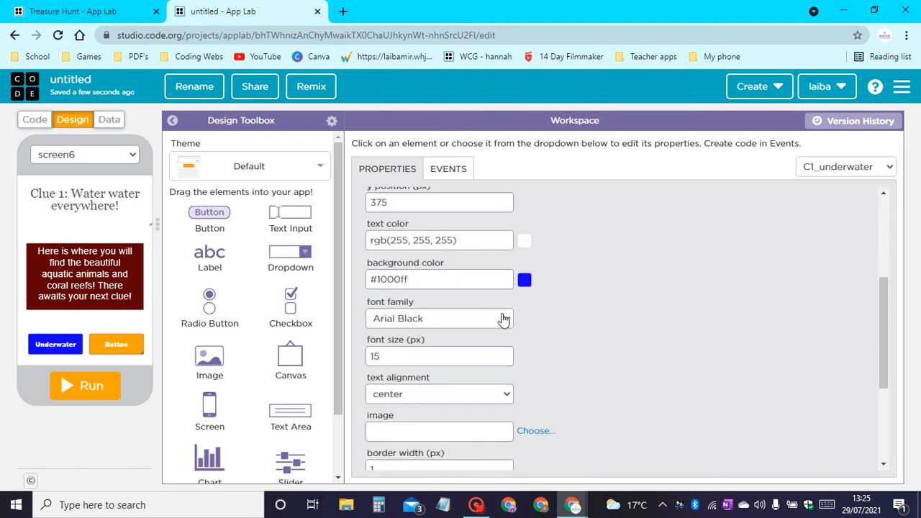
left_click(475, 326)
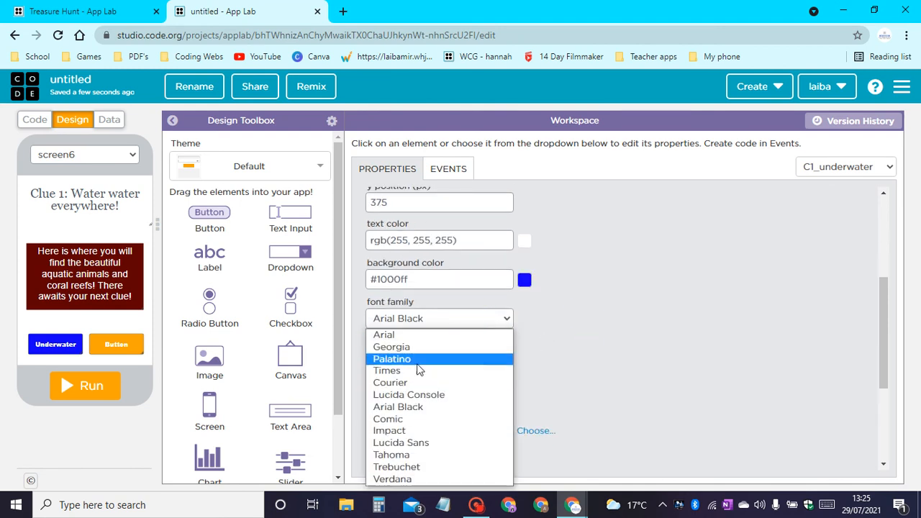
left_click(400, 477)
left_click(475, 319)
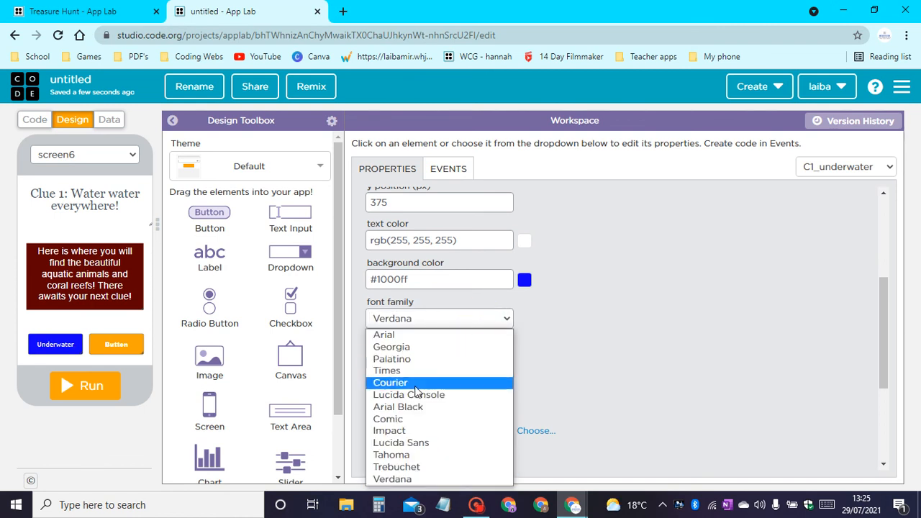
left_click(391, 421)
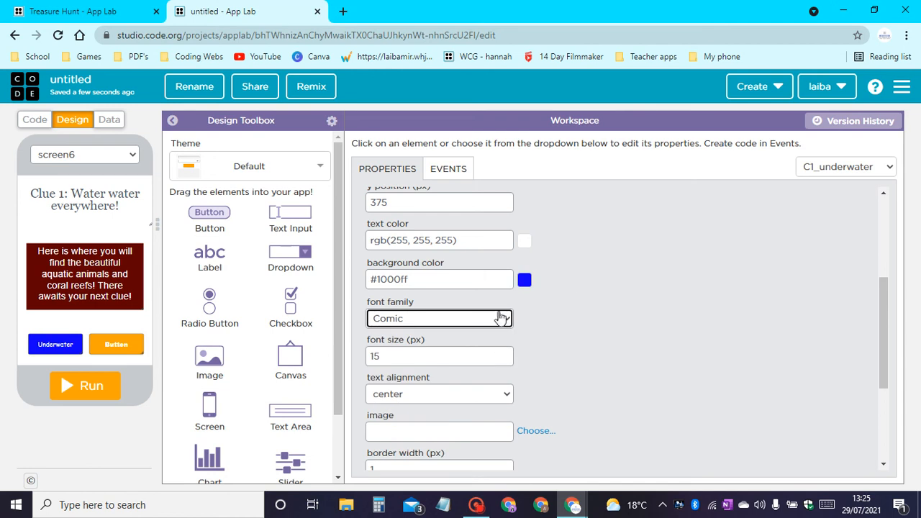
Increase the Underwater button's font size to 23 px.
scroll(482, 321, "down", 1)
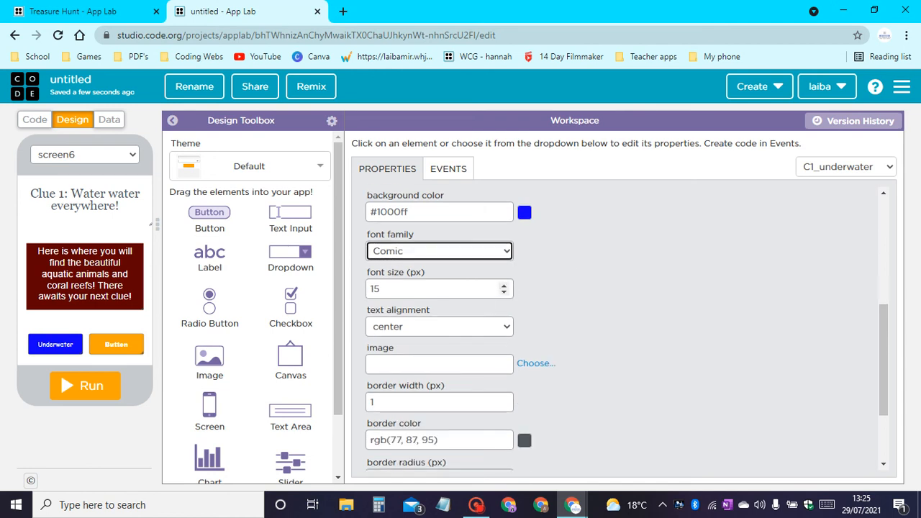
left_click(503, 285)
left_click(507, 284)
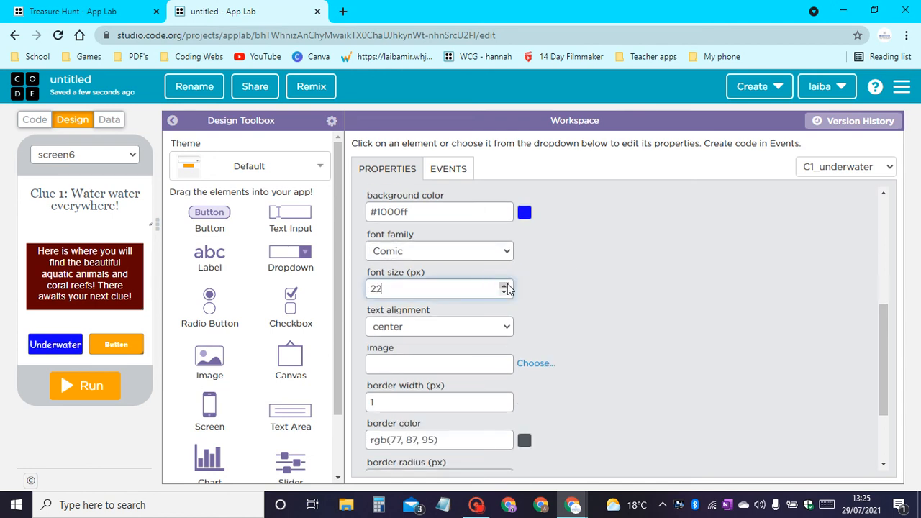
left_click(505, 286)
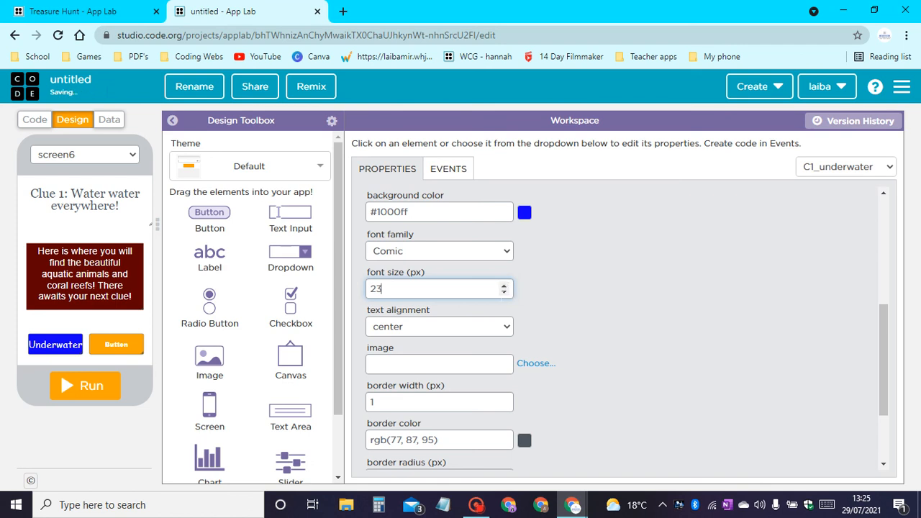
Thicken the Underwater button's border to a width of 5 px.
scroll(471, 306, "down", 1)
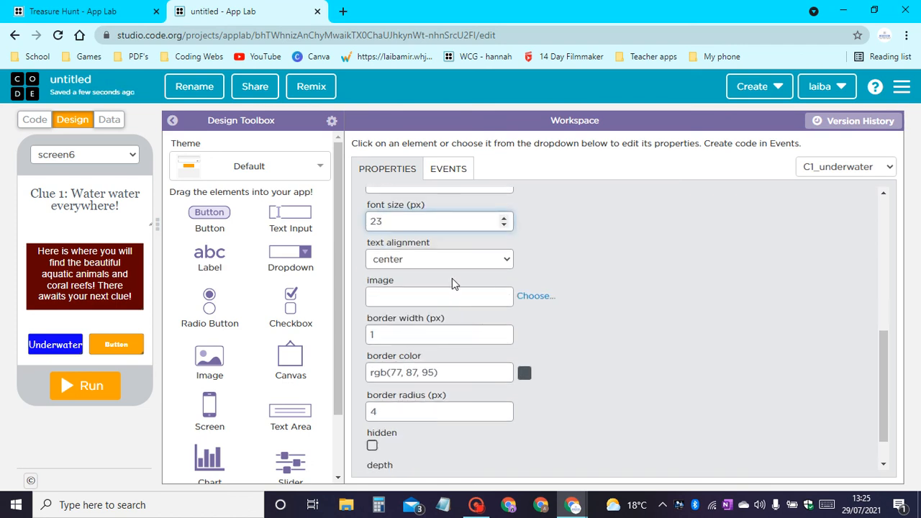
left_click(410, 334)
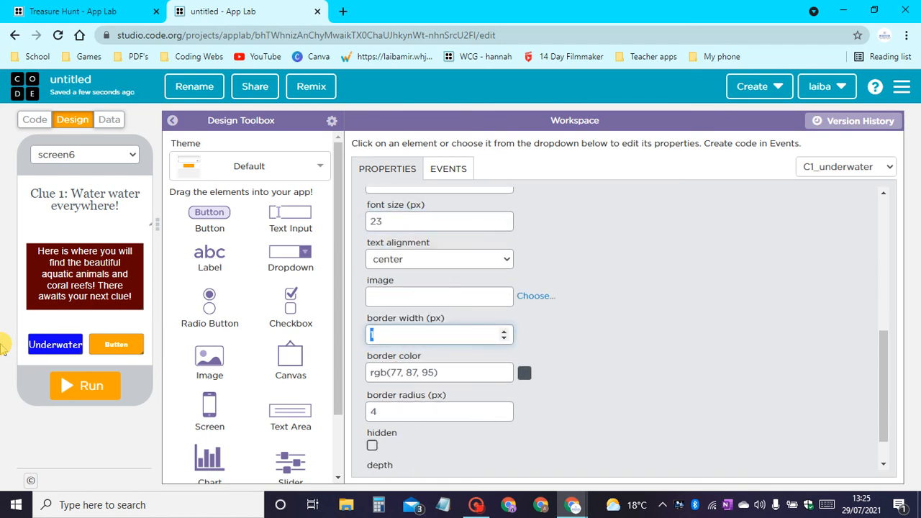
key("BackSpace")
type("3")
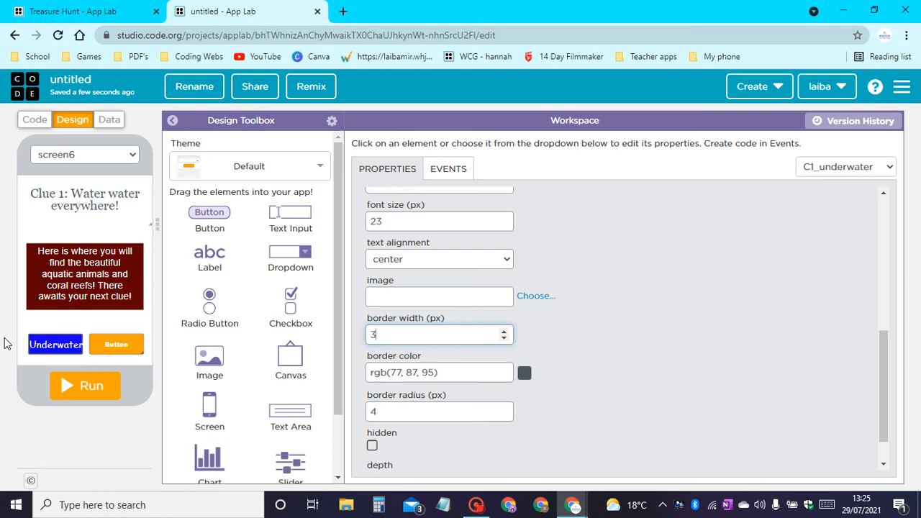
key("BackSpace")
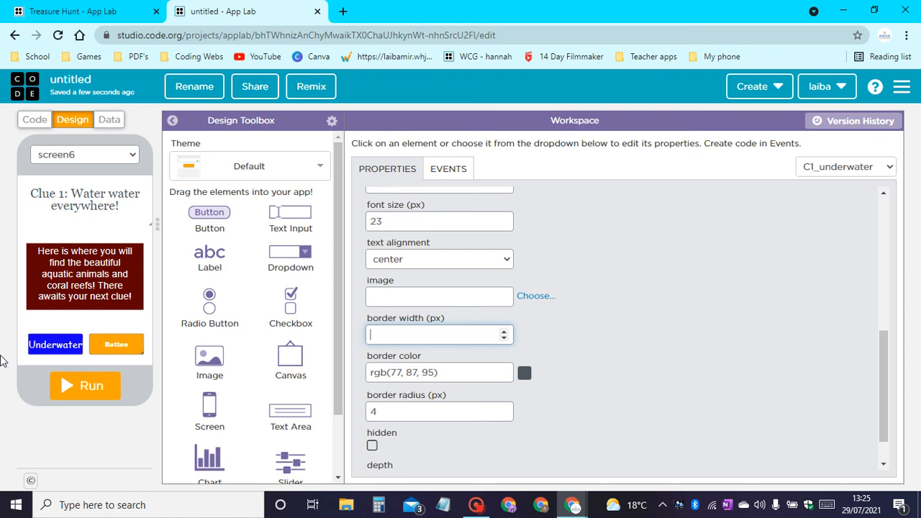
type("5")
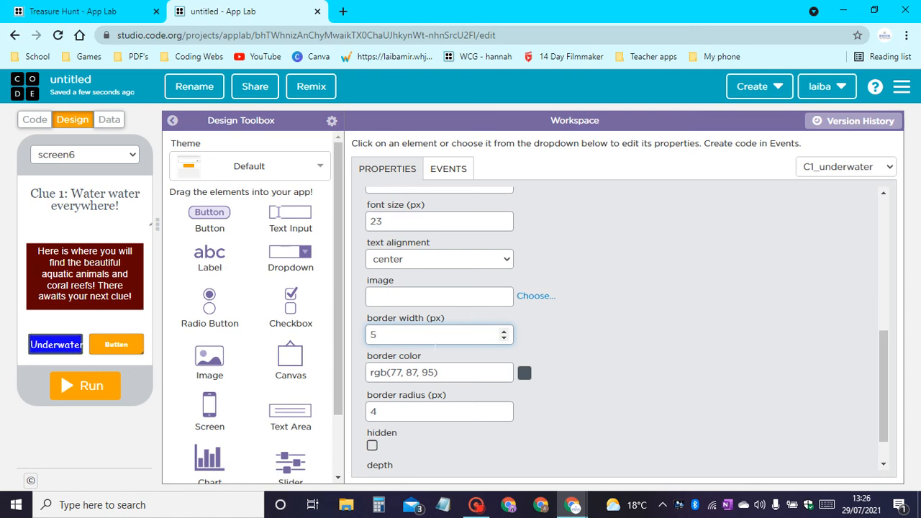
Change the Underwater button's border color to black, #000000.
scroll(451, 355, "down", 1)
left_click(524, 331)
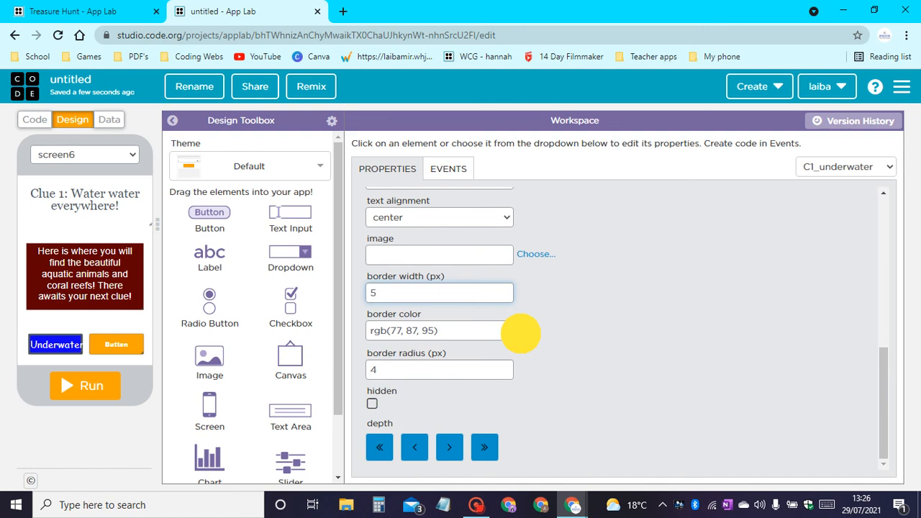
left_click_drag(418, 386, 238, 502)
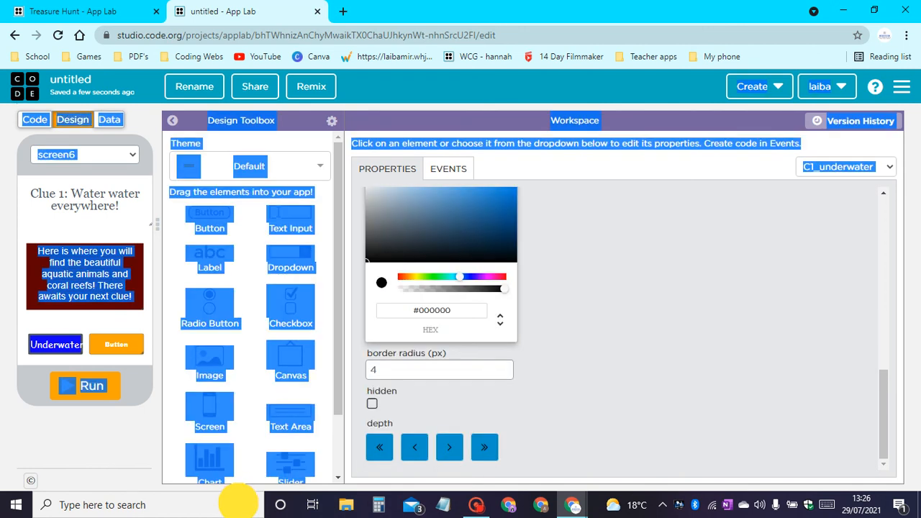
left_click(767, 271)
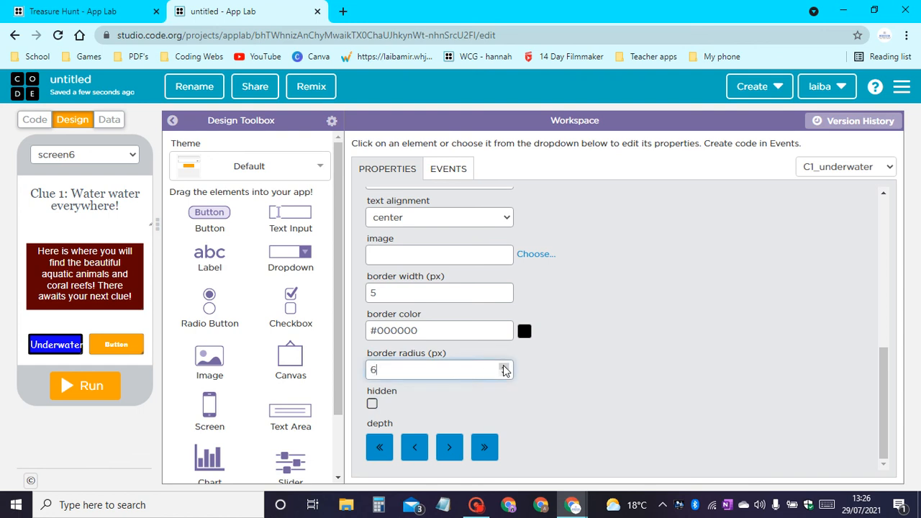
Increase the Underwater button's border radius by a few pixels to round its corners more.
left_click(504, 366)
left_click(503, 366)
left_click(504, 366)
left_click(504, 366)
Reduce the Underwater button's font size to 20 px so its label fits inside the border.
scroll(469, 303, "up", 4)
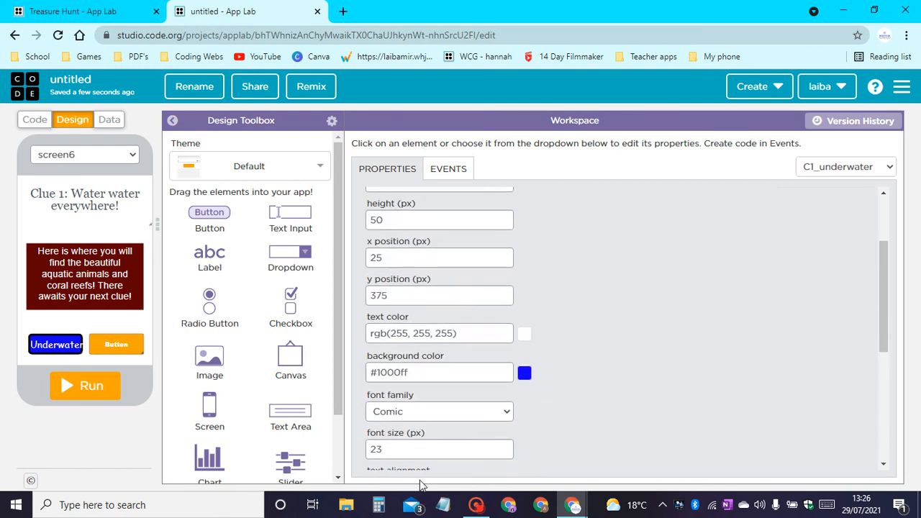
double_click(505, 451)
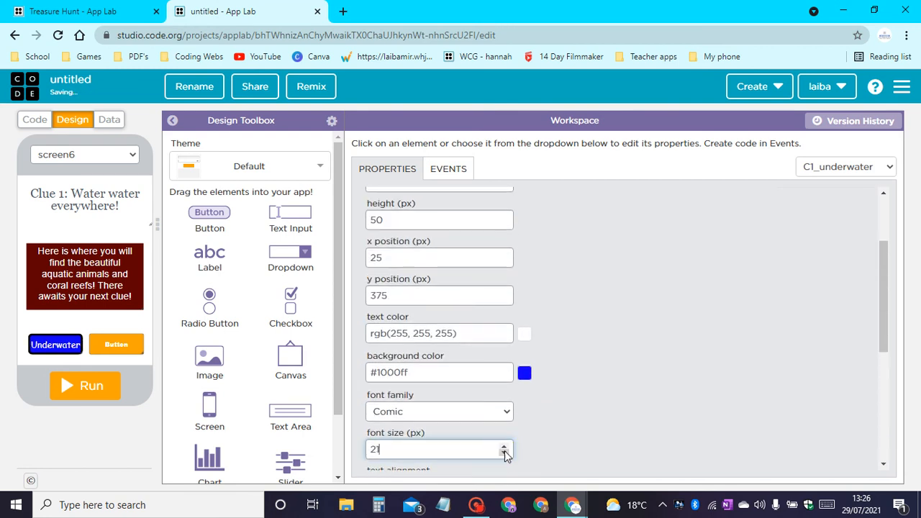
left_click(506, 454)
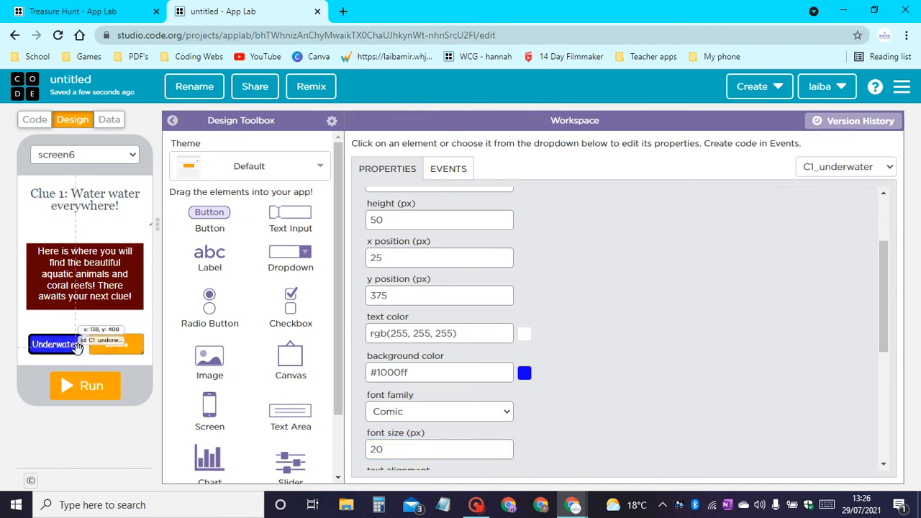
Replace the plain orange button with a duplicate of the Underwater button placed at x 170, y 375.
scroll(648, 345, "up", 2)
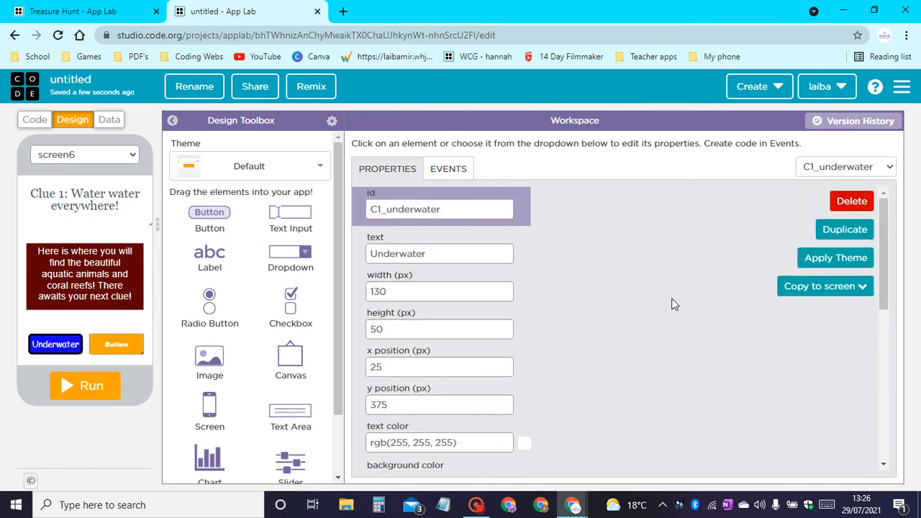
left_click(841, 228)
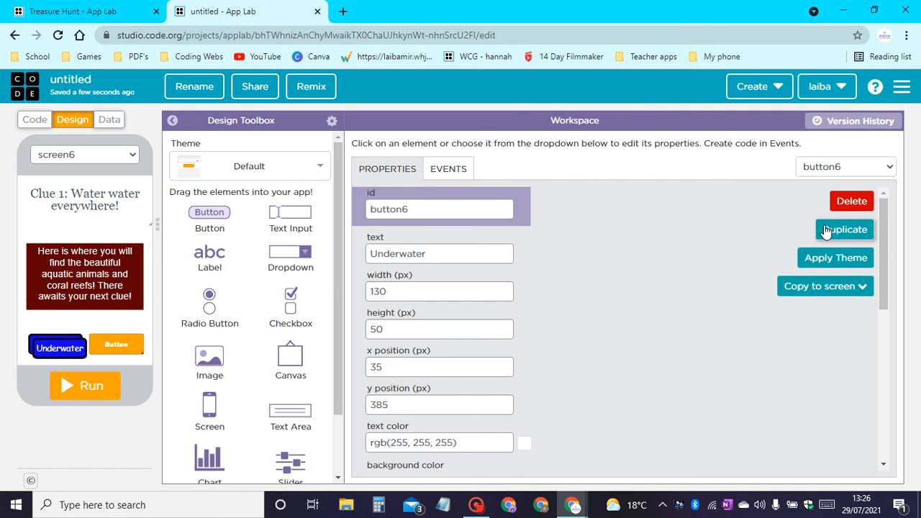
left_click_drag(118, 345, 236, 306)
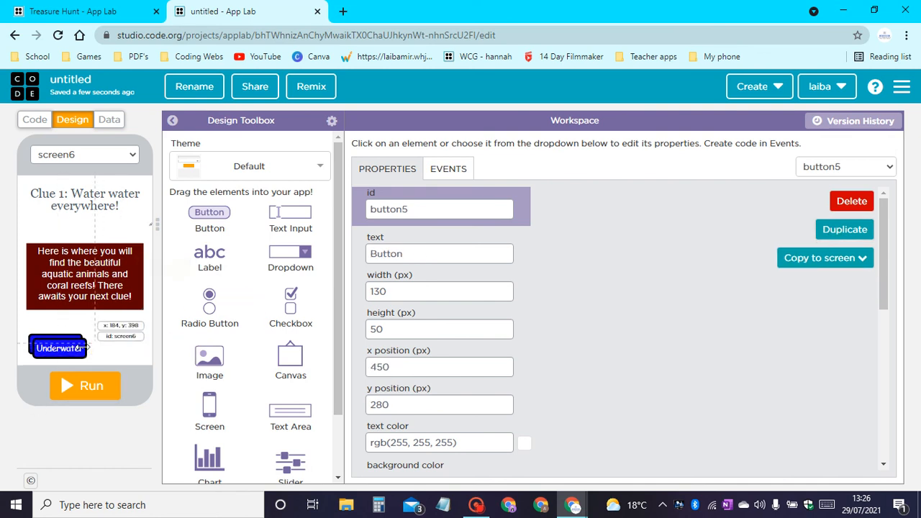
left_click_drag(55, 351, 110, 347)
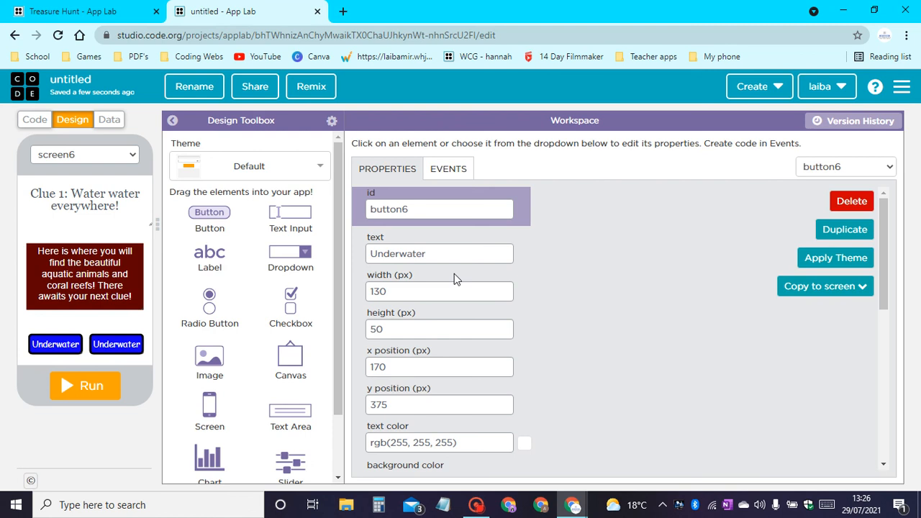
Change the duplicated button's background color to yellow, #fff500.
scroll(454, 273, "down", 1)
scroll(454, 279, "down", 2)
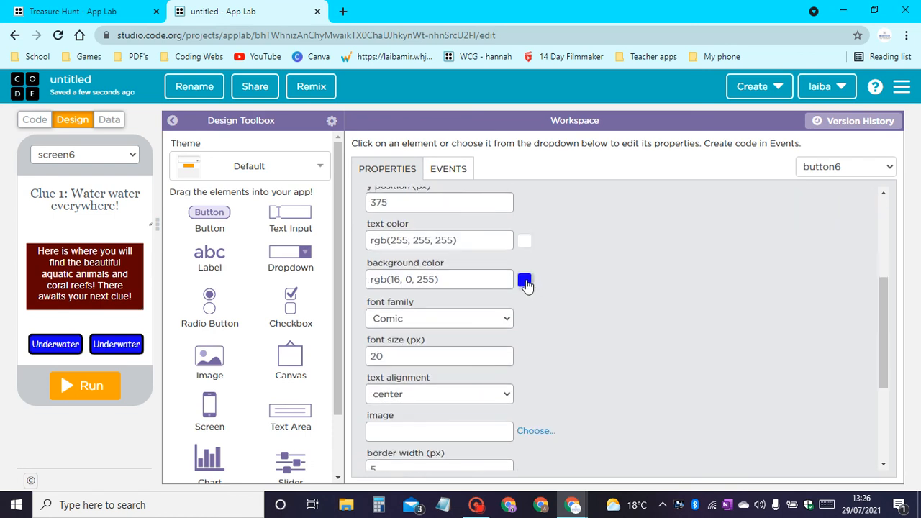
left_click(525, 282)
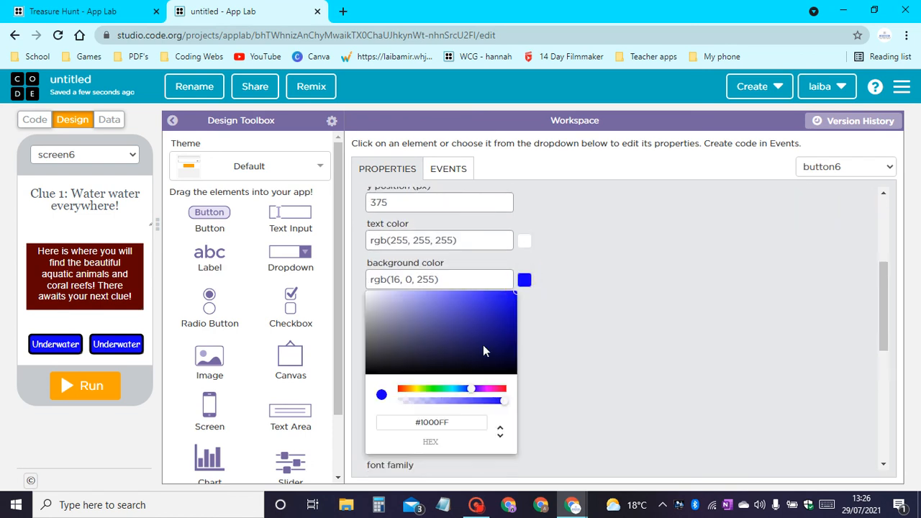
left_click(416, 389)
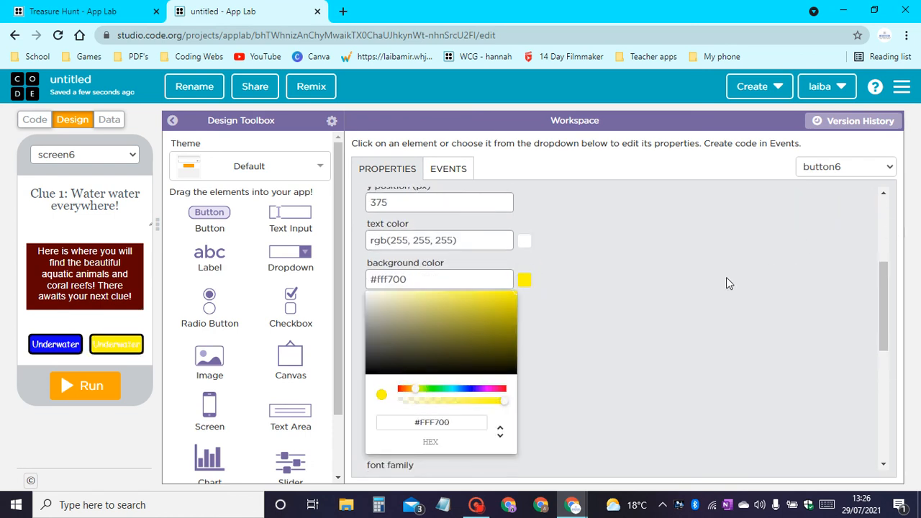
left_click_drag(493, 293, 689, 90)
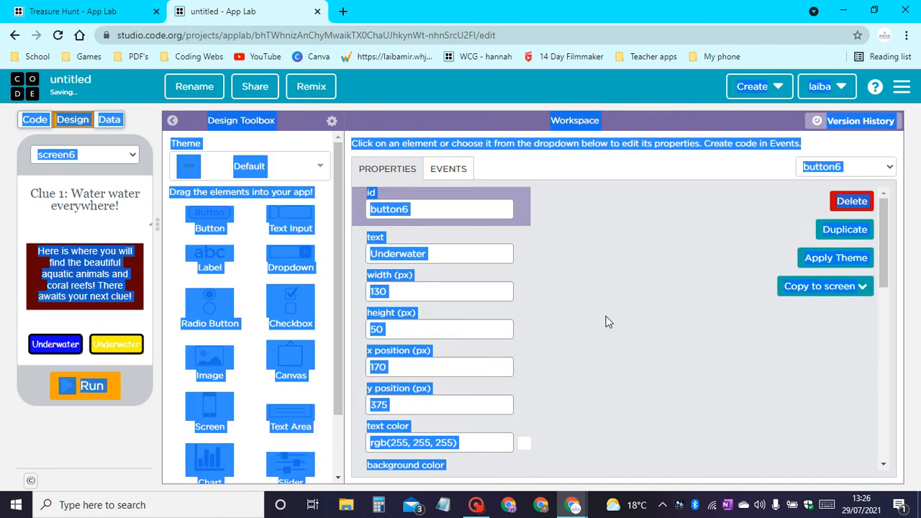
left_click(591, 332)
Change the yellow button's text color to black, #000000.
scroll(514, 243, "down", 4)
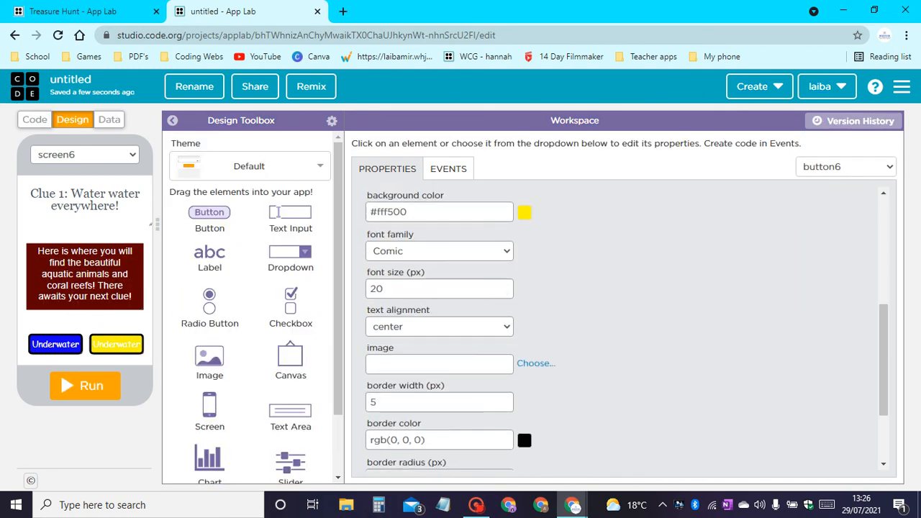
scroll(514, 242, "up", 1)
left_click(525, 241)
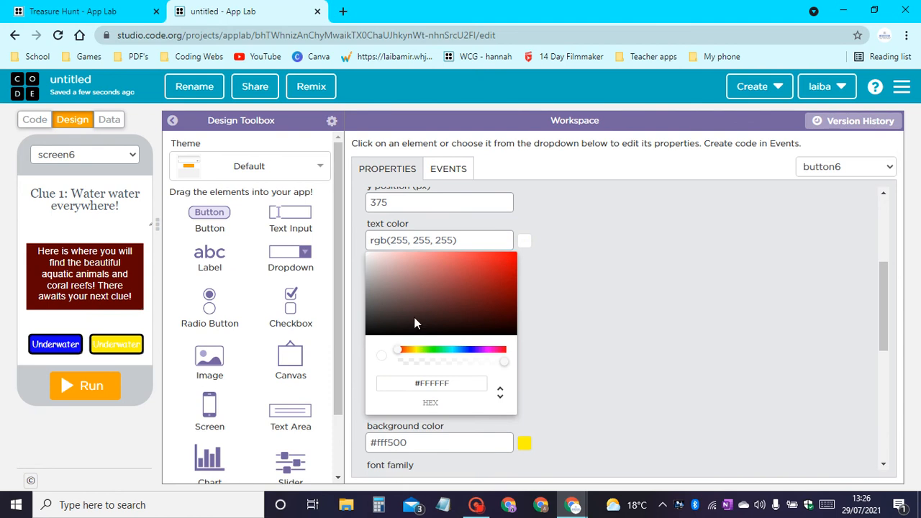
left_click_drag(414, 317, 311, 362)
left_click(654, 311)
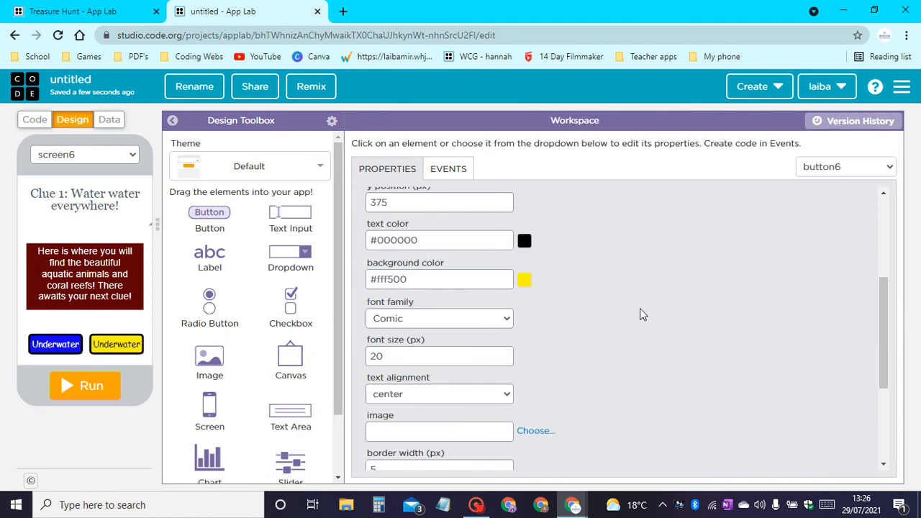
Change the yellow answer button's text to "Light House".
scroll(496, 286, "up", 3)
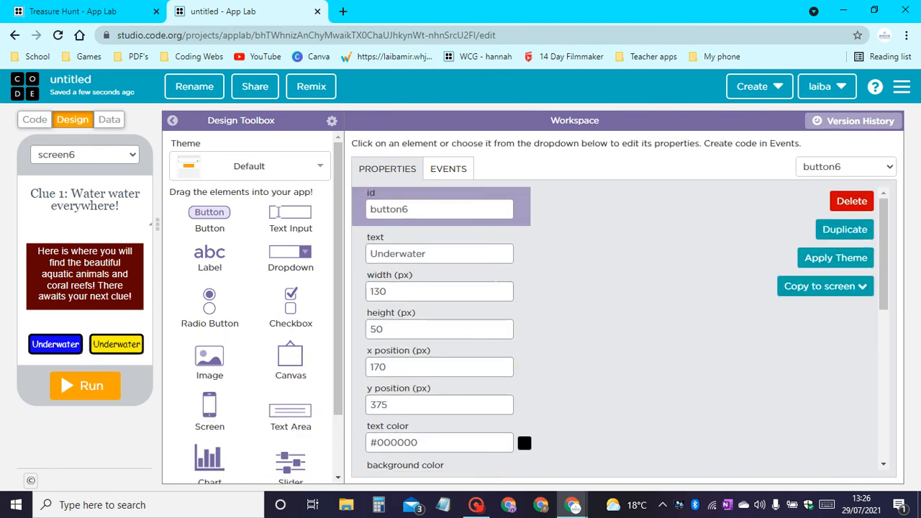
left_click_drag(441, 256, 1, 250)
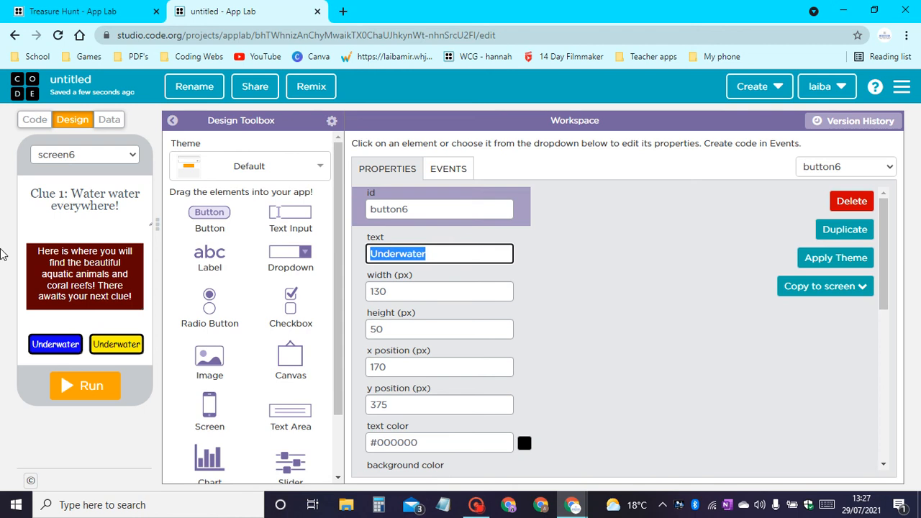
type("Lig")
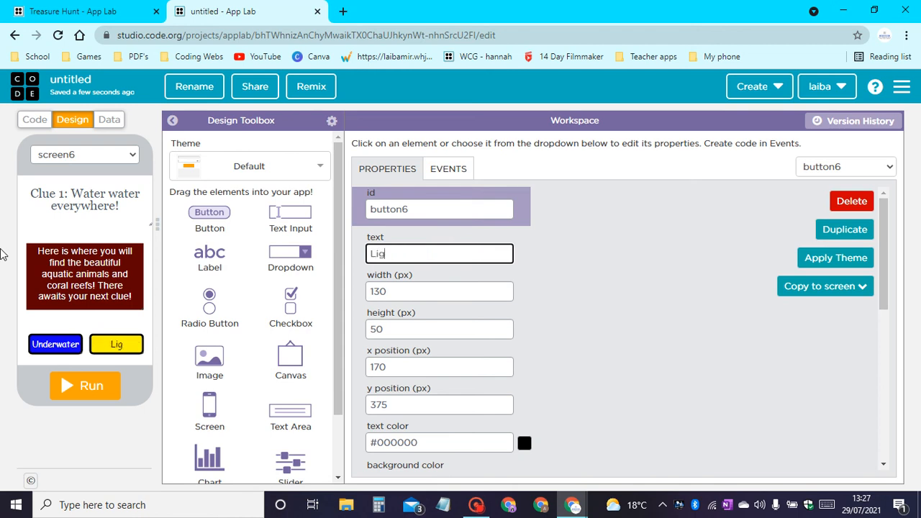
type("htHouse")
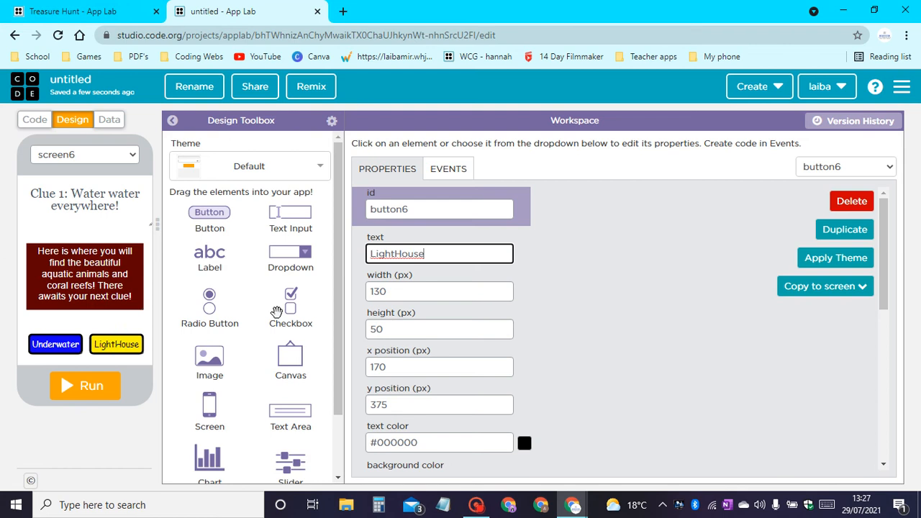
left_click(396, 253)
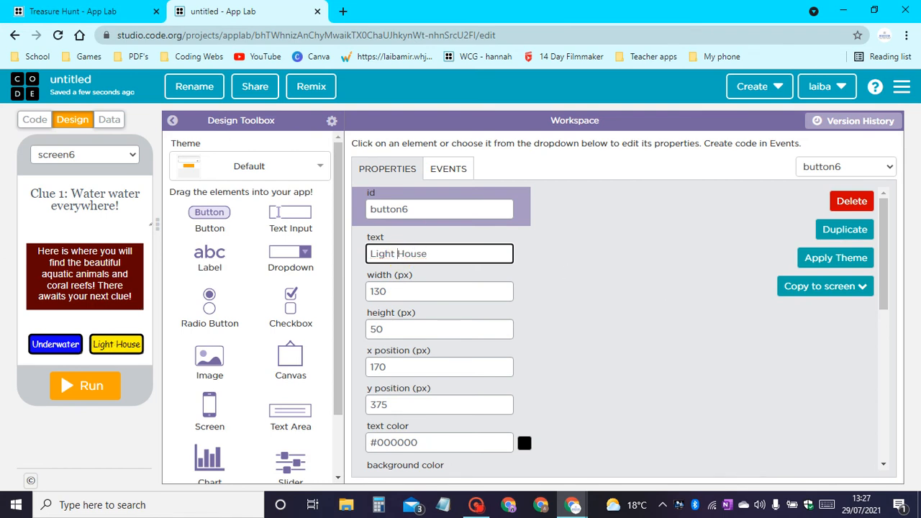
Set the Light House button's id to C1_lightHouse.
key("shift+Tab")
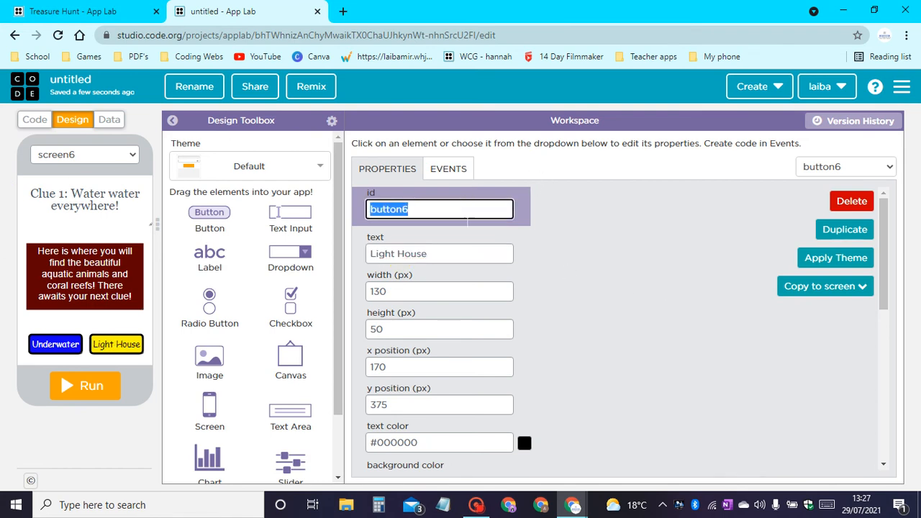
type("C1_light")
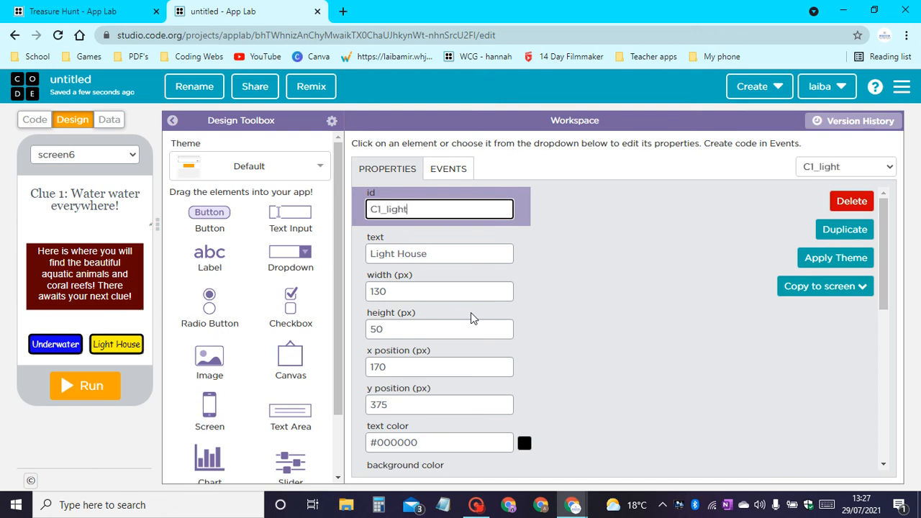
type("House")
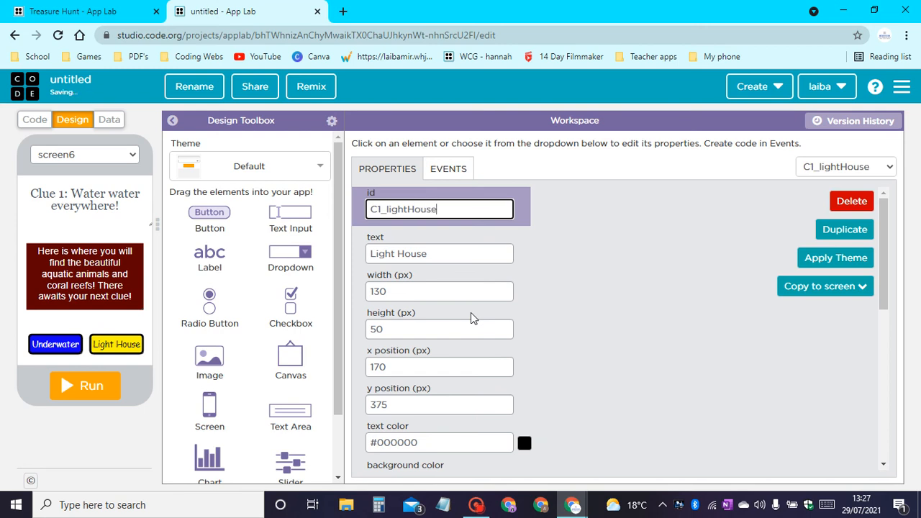
scroll(496, 264, "down", 4)
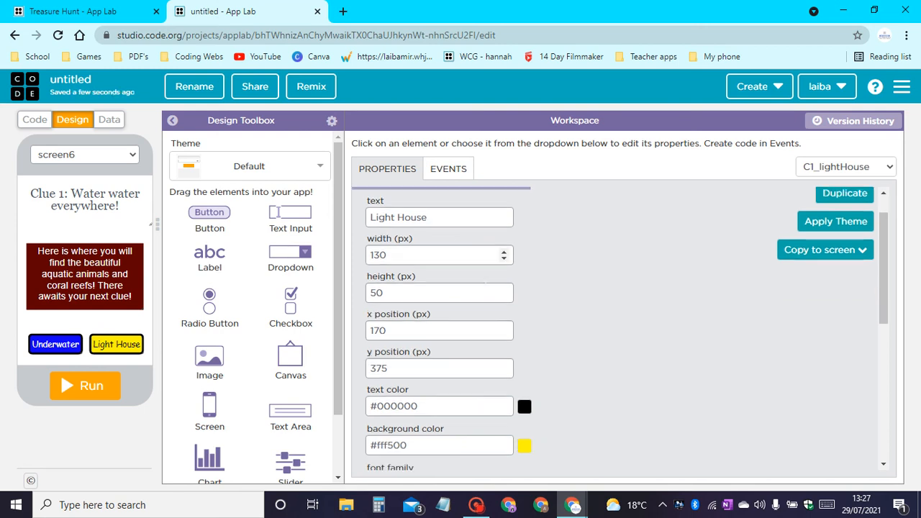
scroll(496, 264, "up", 4)
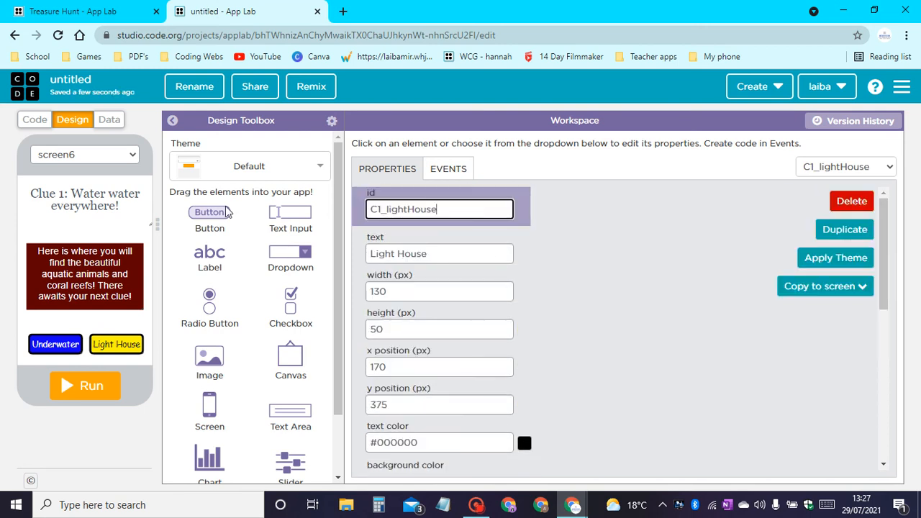
Change the background color of the first clue screen to turquoise, #00ffd4.
left_click(124, 219)
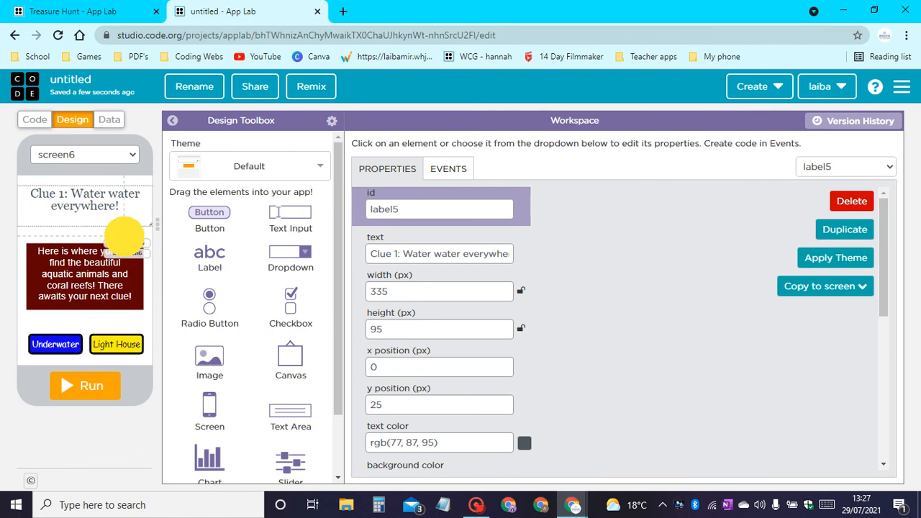
left_click(126, 234)
left_click(524, 255)
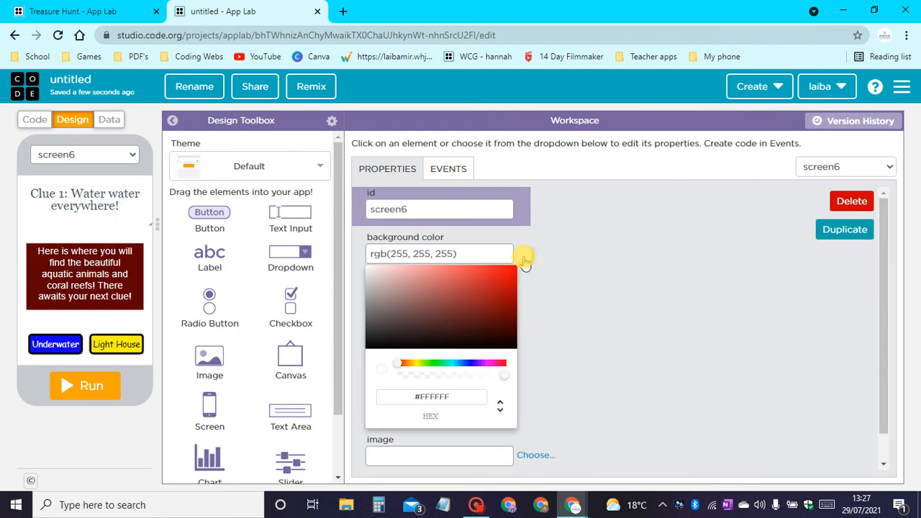
left_click(449, 364)
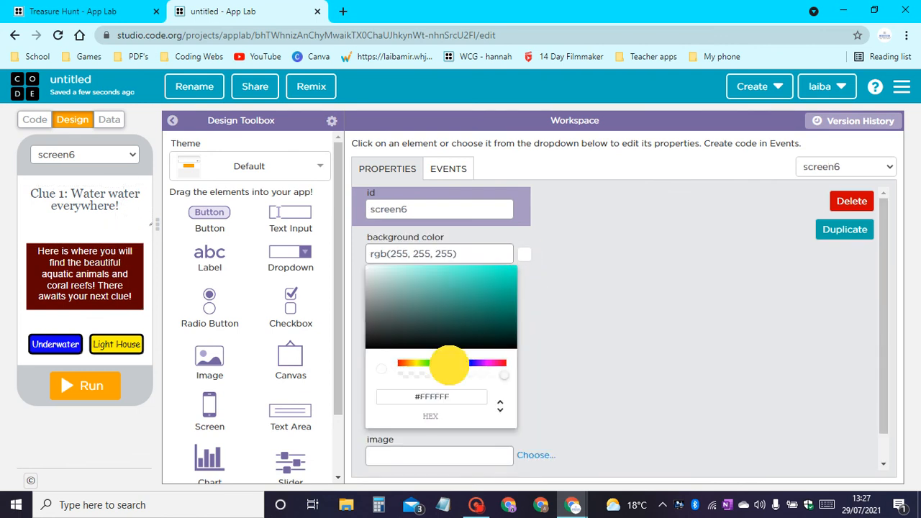
left_click(514, 267)
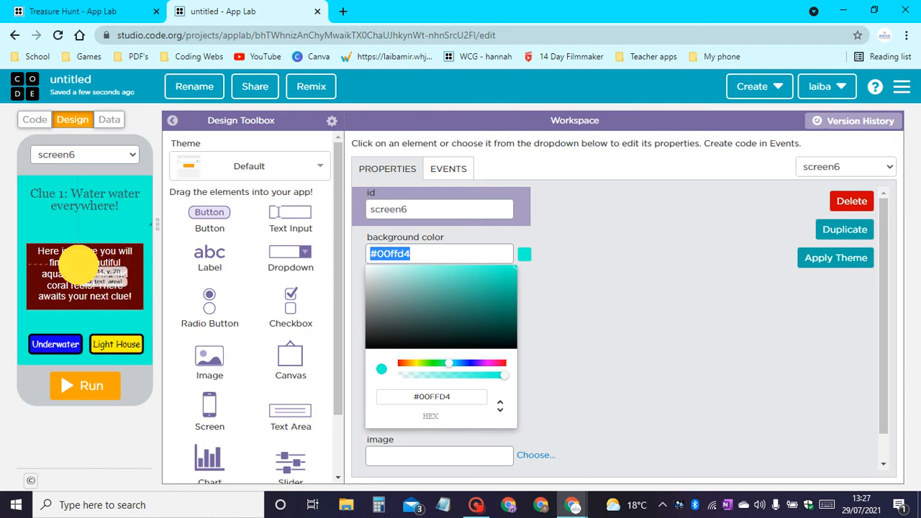
Reposition the dark red clue text area to x 25, y 145 and increase its height to 185 px.
mouse_move(79, 265)
left_mouse_down()
mouse_move(76, 247)
mouse_move(78, 256)
left_mouse_up()
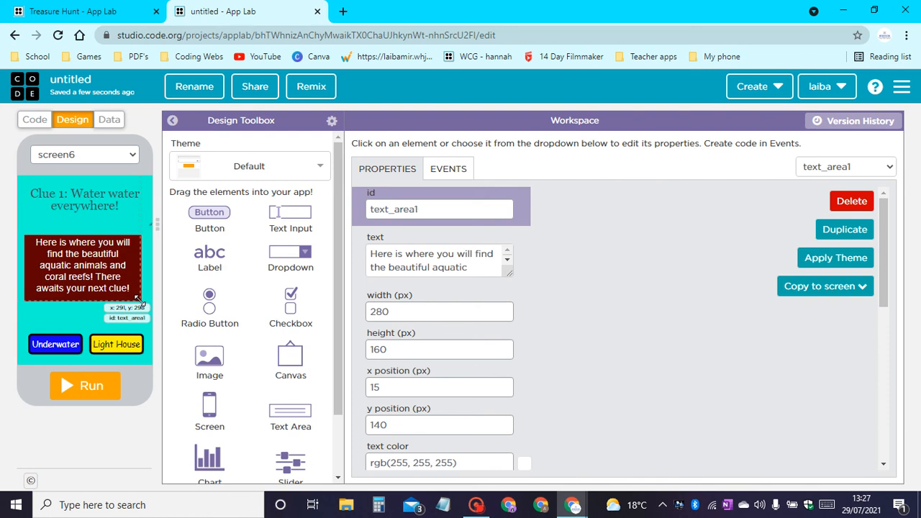
mouse_move(120, 302)
left_mouse_down()
mouse_move(121, 323)
mouse_move(121, 313)
left_mouse_up()
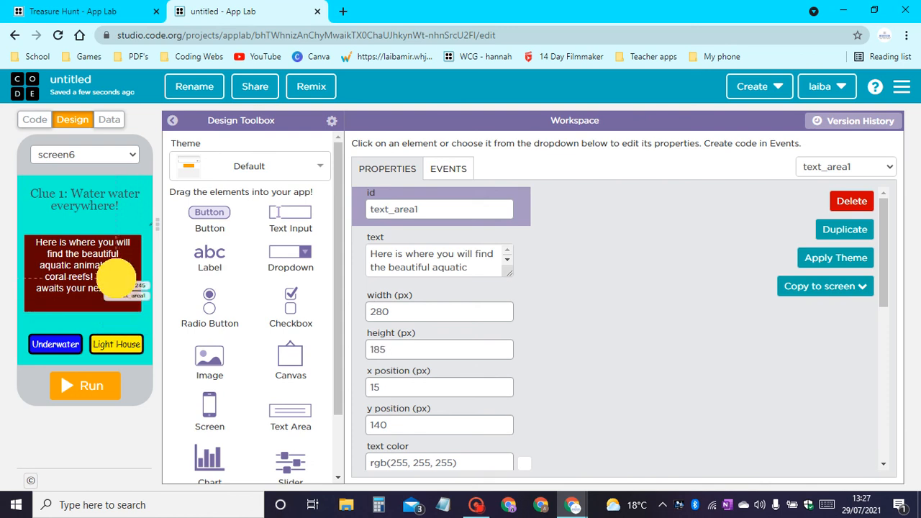
left_click_drag(117, 276, 119, 281)
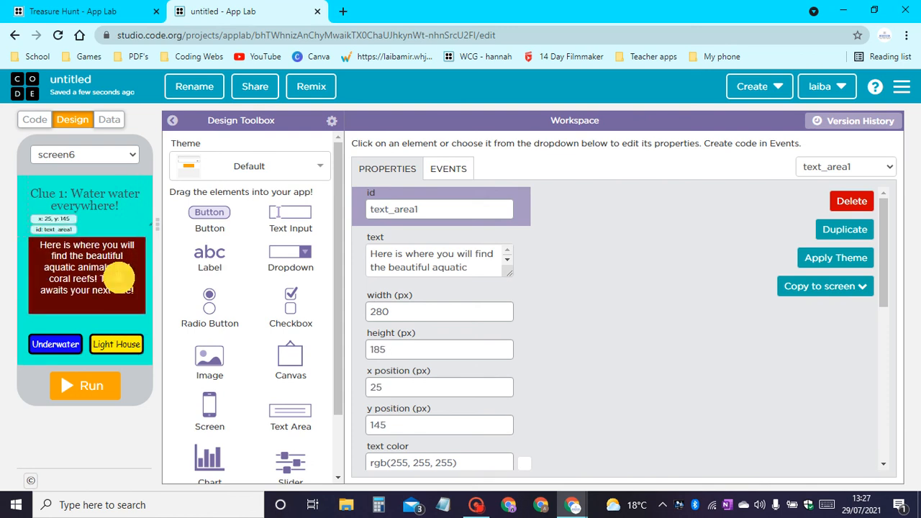
Move the clue heading down to y 40 and increase its font size to 33 px.
left_click(115, 203)
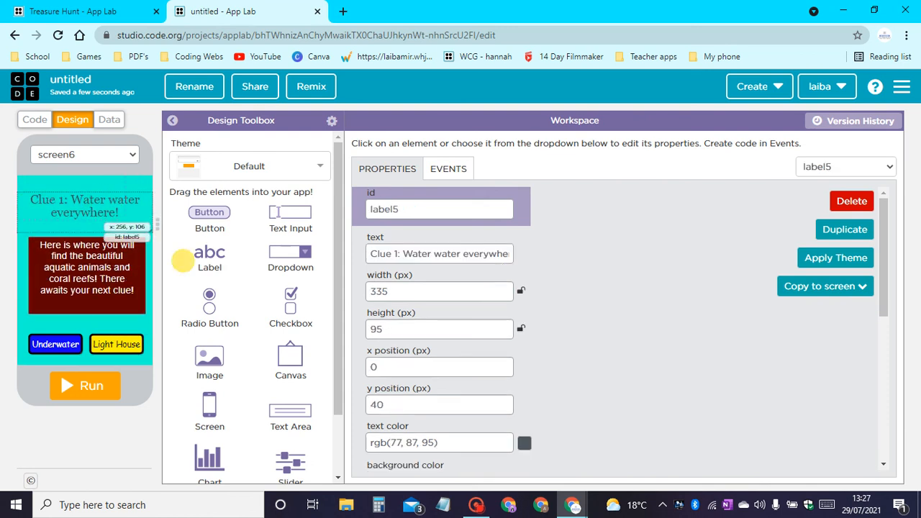
scroll(508, 388, "down", 2)
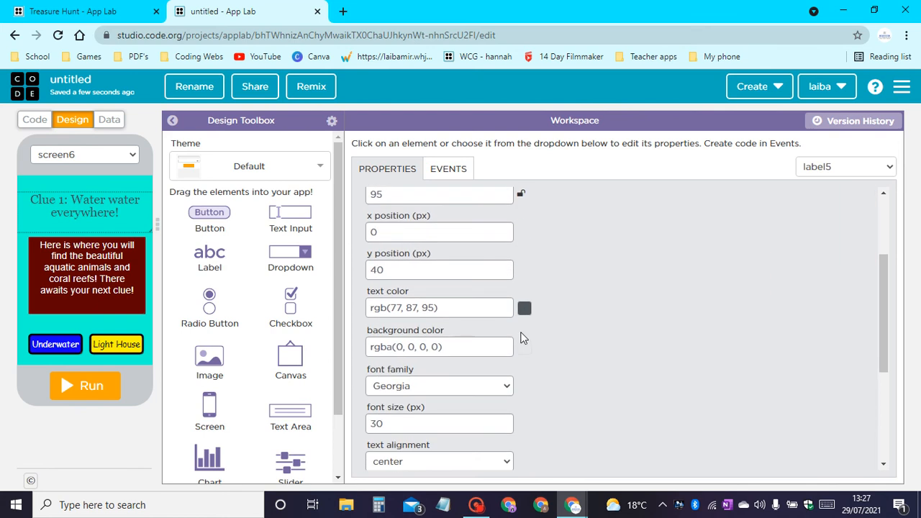
triple_click(504, 421)
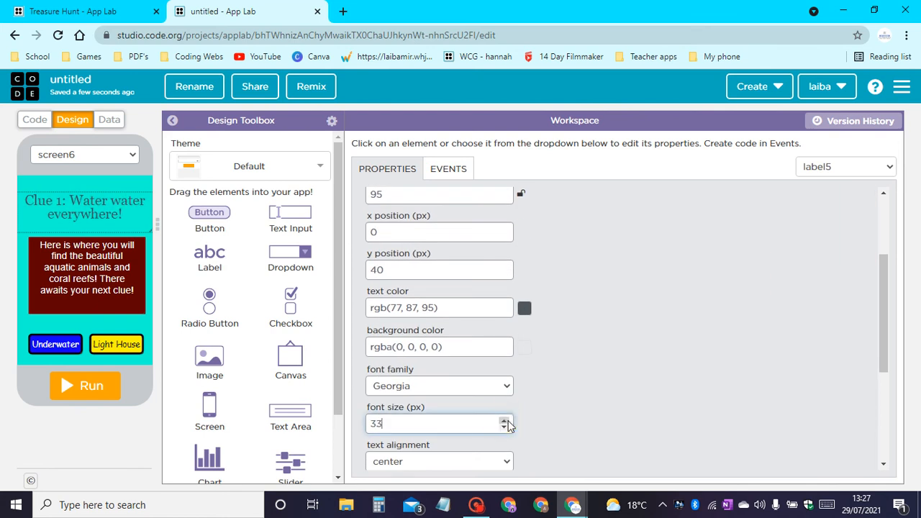
Increase the clue text area's font size to 25 px.
left_click(130, 291)
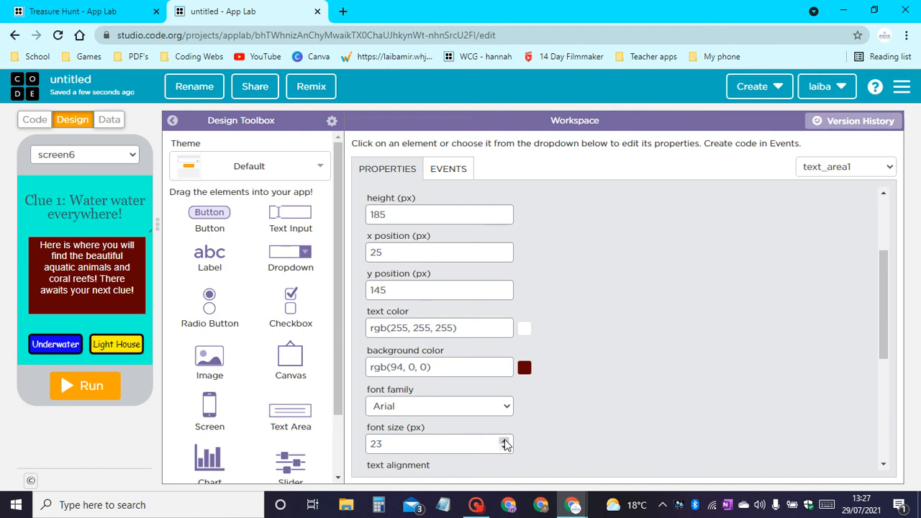
double_click(504, 440)
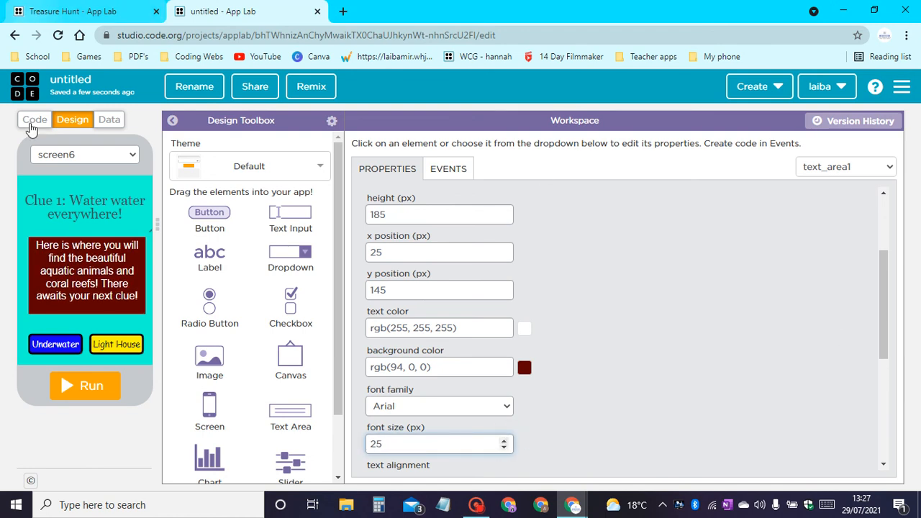
Rename the first clue screen's id to Clue1.
left_click(154, 197)
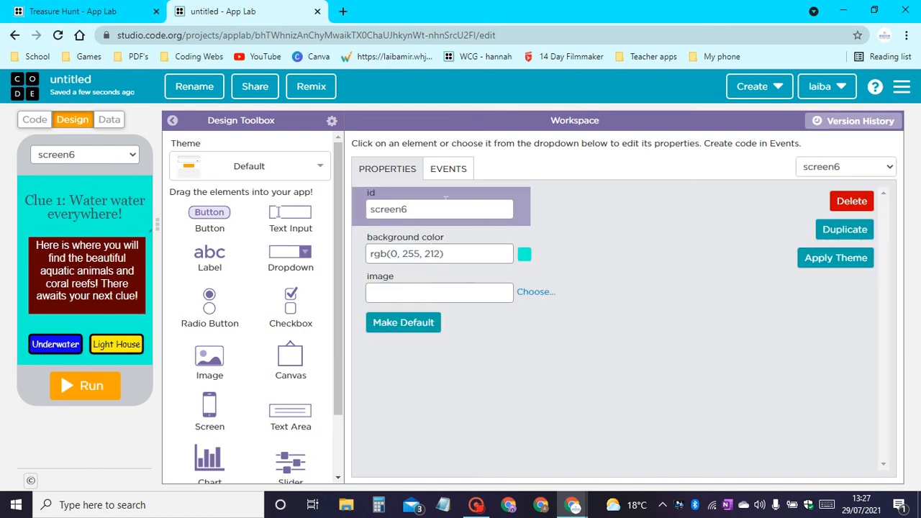
left_click_drag(426, 210, 2, 245)
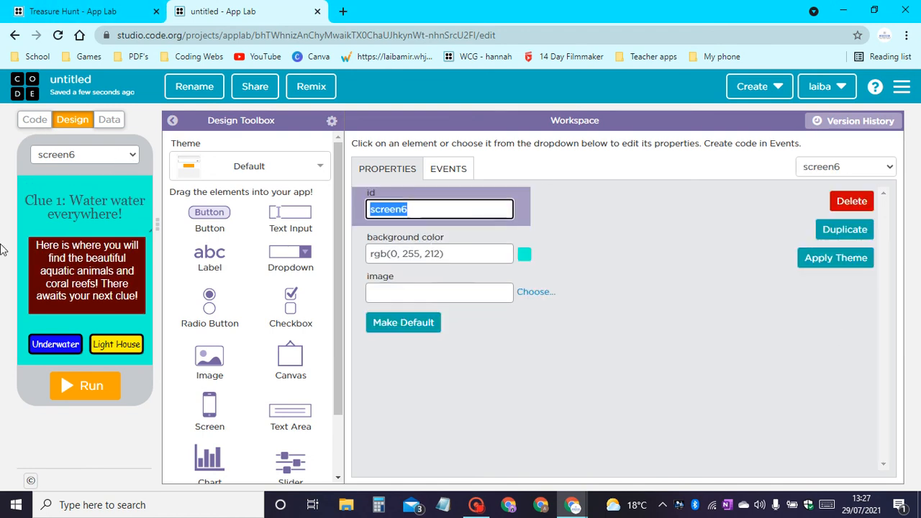
left_click(26, 347)
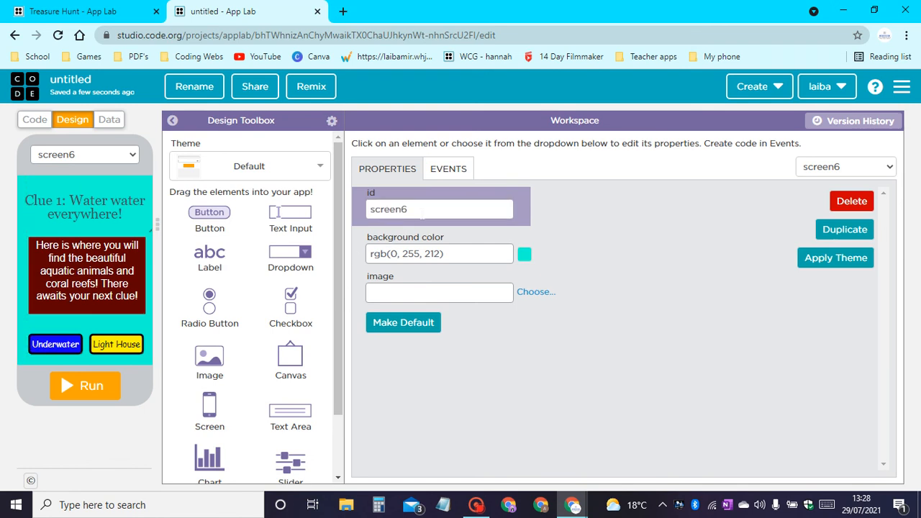
left_click_drag(403, 210, 1, 256)
type("C")
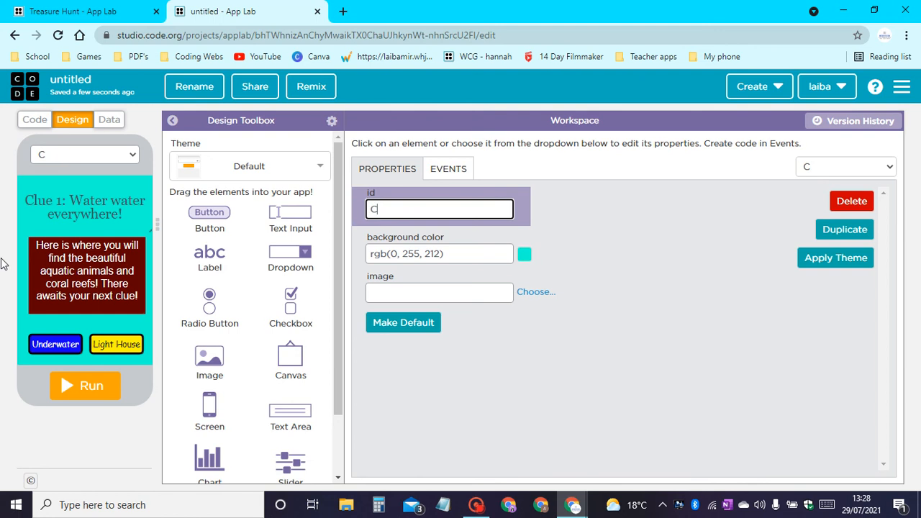
type("lue1")
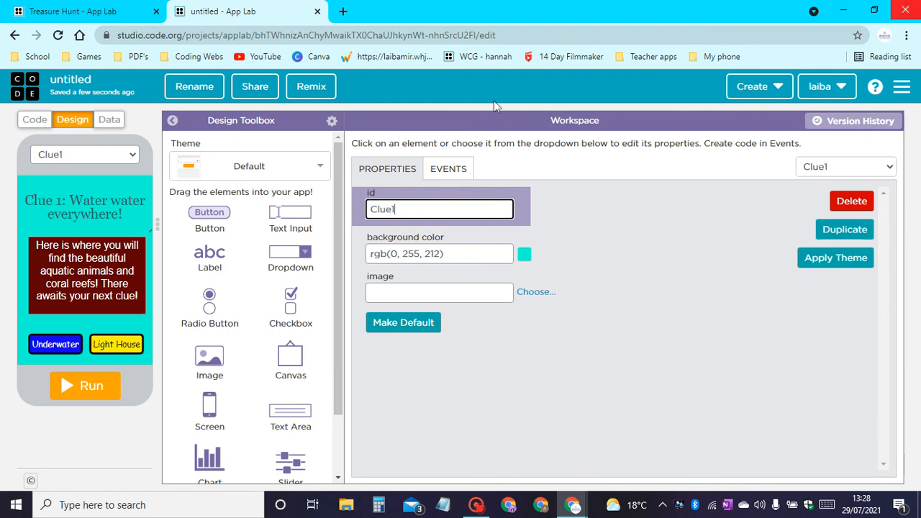
Duplicate the Clue1 screen and set the copy's id to Clue2.
left_click(845, 230)
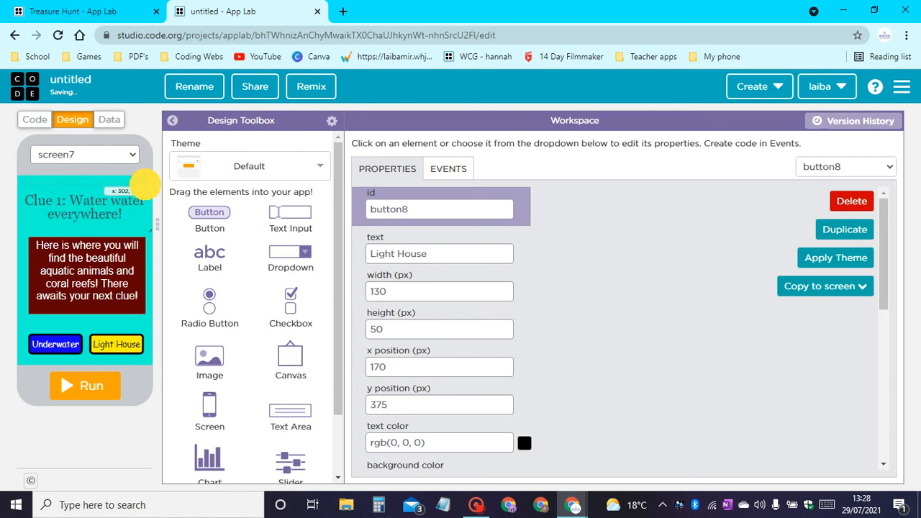
left_click(145, 187)
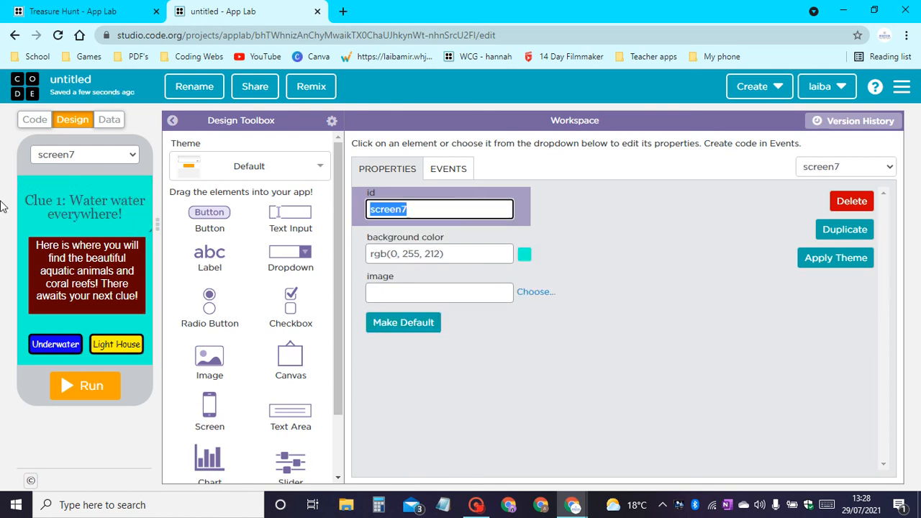
type("Clue2")
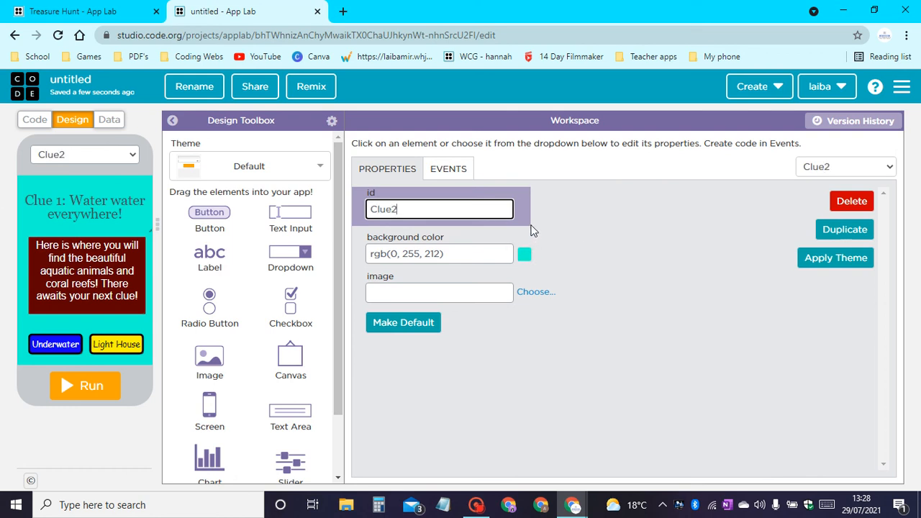
Change the Clue2 screen's background color to a bright yellow.
left_click(524, 255)
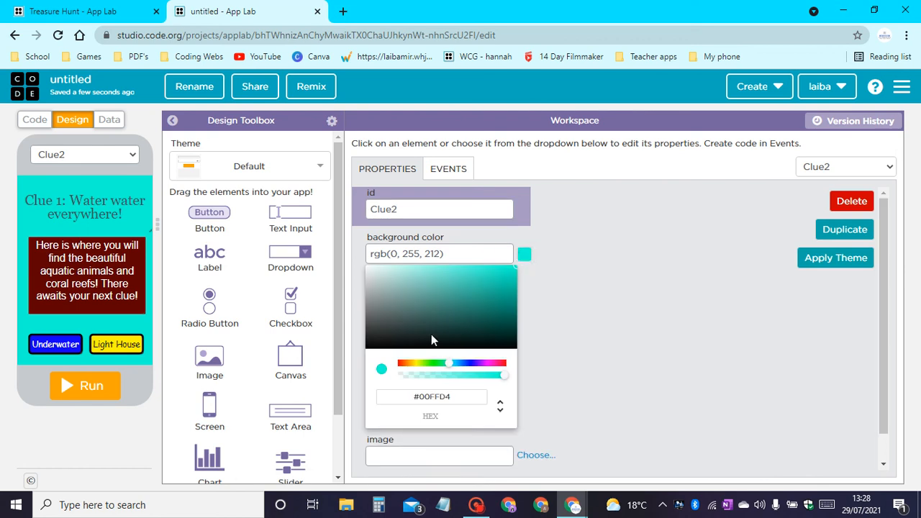
left_click(420, 364)
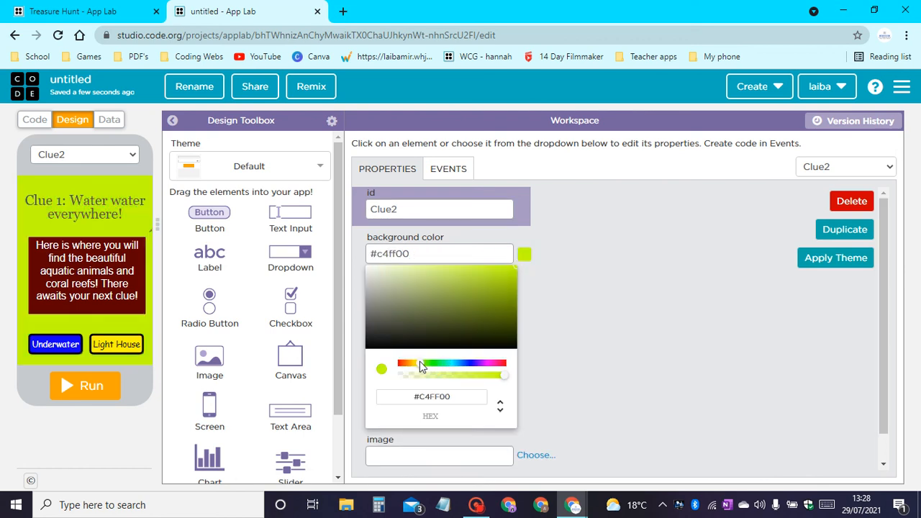
left_click(420, 361)
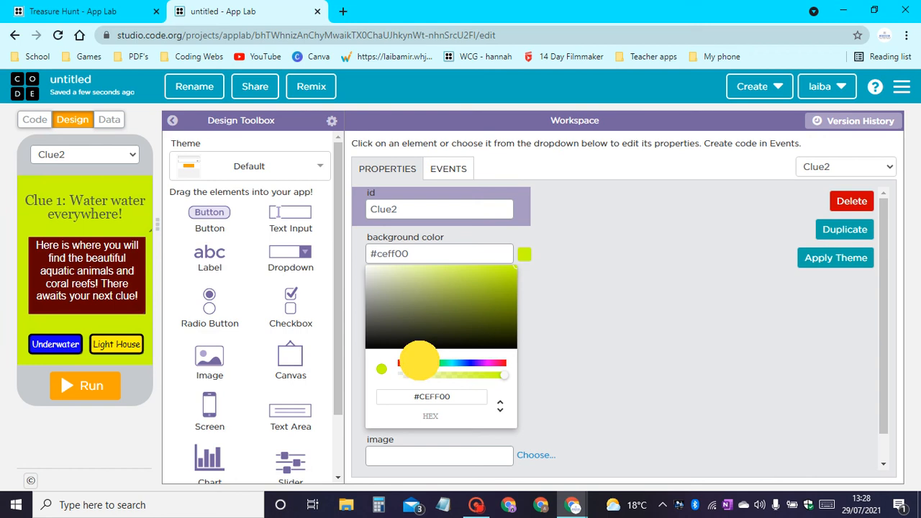
left_click(417, 362)
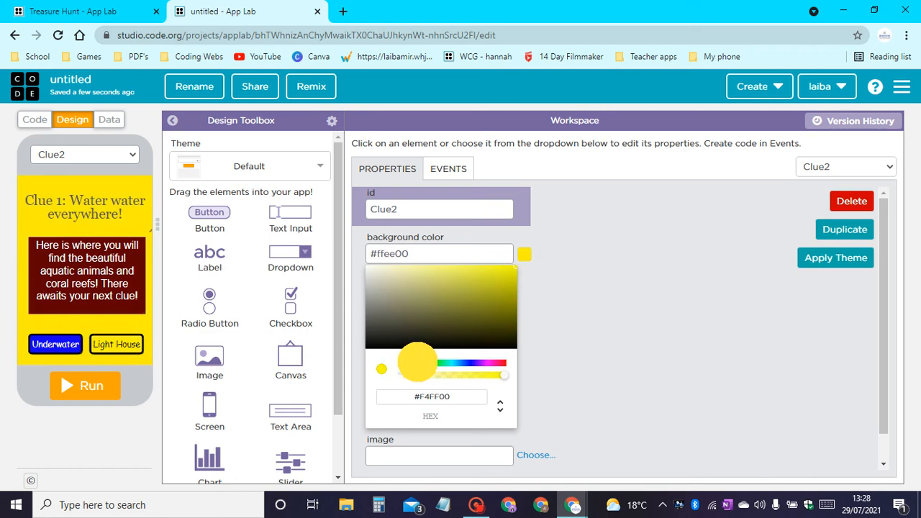
left_click(422, 361)
left_click_drag(423, 360, 418, 362)
Change the Clue2 screen's heading text to "Clue 2: Guiding Light".
left_click(111, 212)
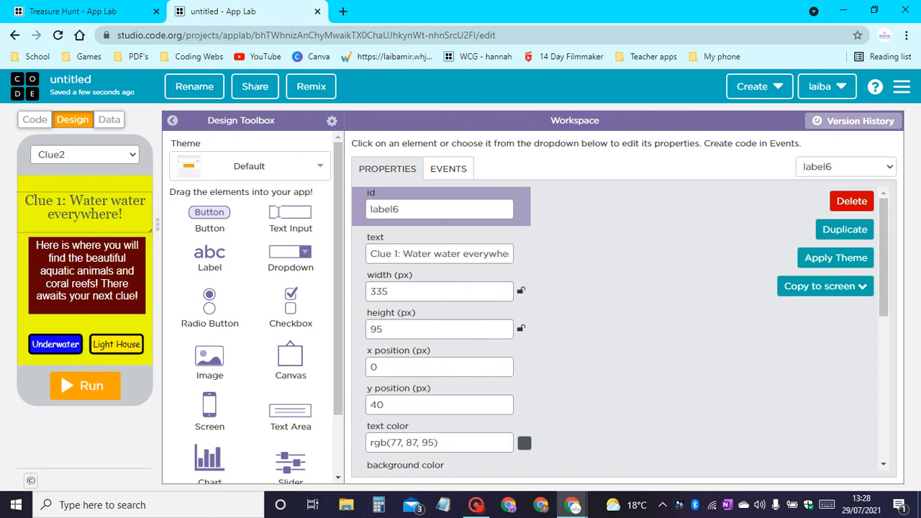
left_click(391, 252)
key("BackSpace")
type("2")
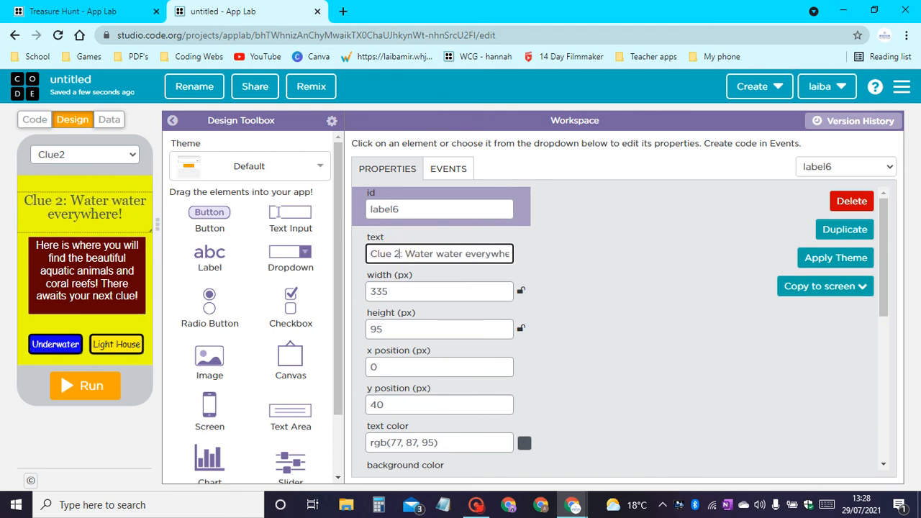
left_click_drag(406, 253, 754, 267)
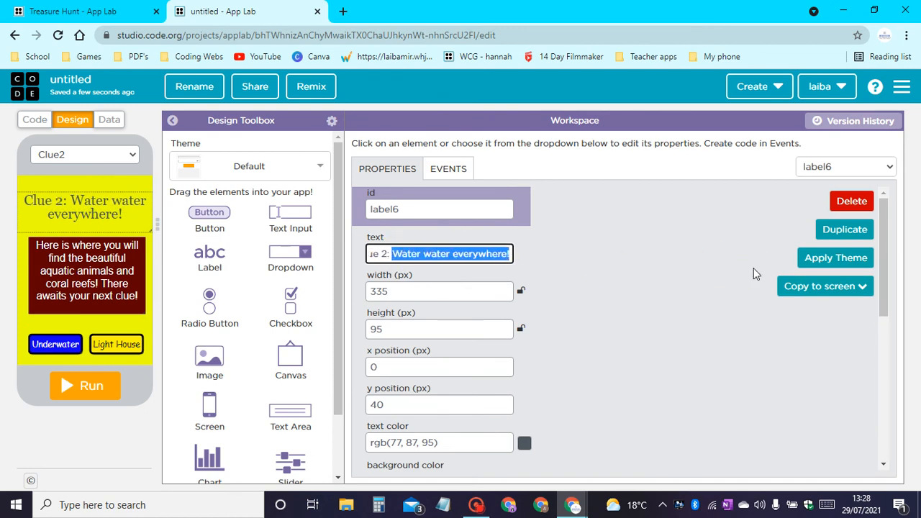
type("Gu")
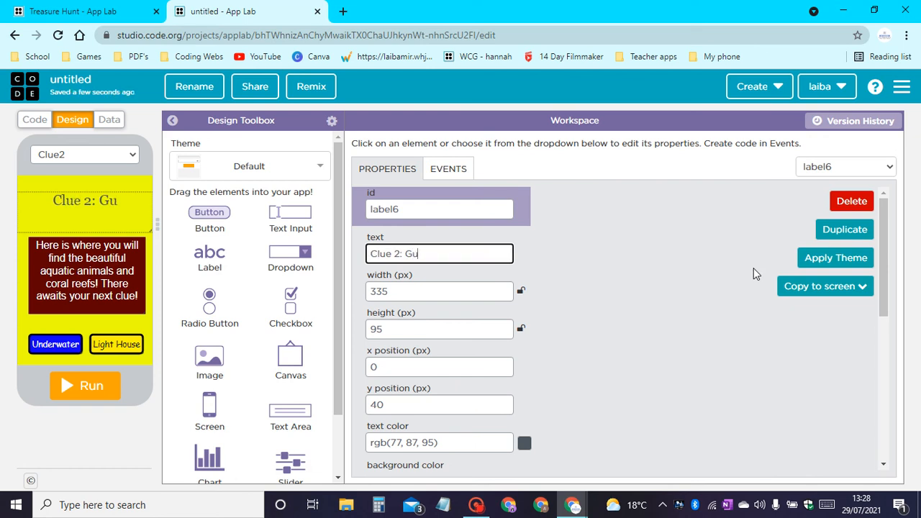
type("iding")
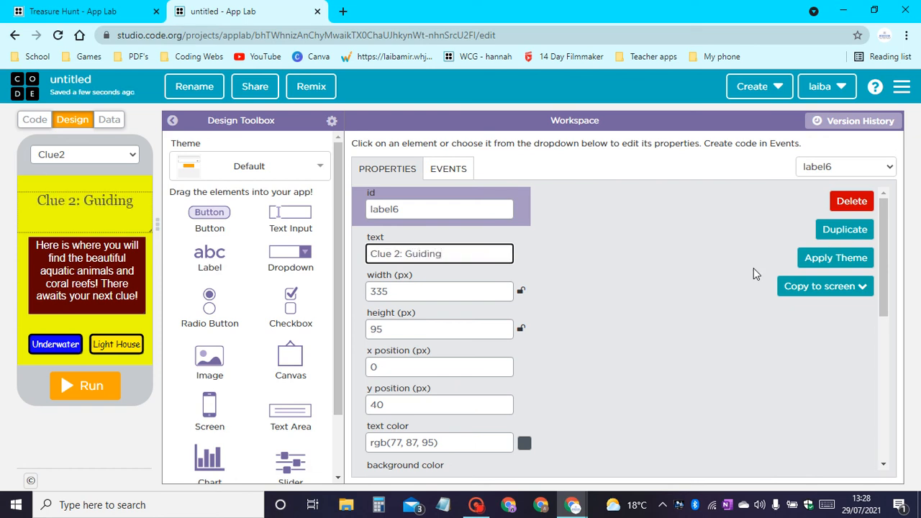
type(" LIGHT")
key("BackSpace")
key("BackSpace")
key("BackSpace")
key("BackSpace")
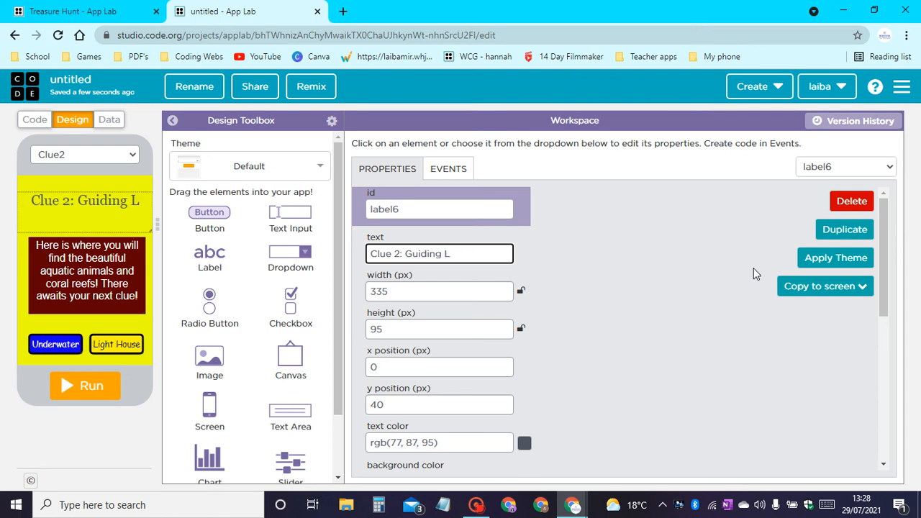
type("ight")
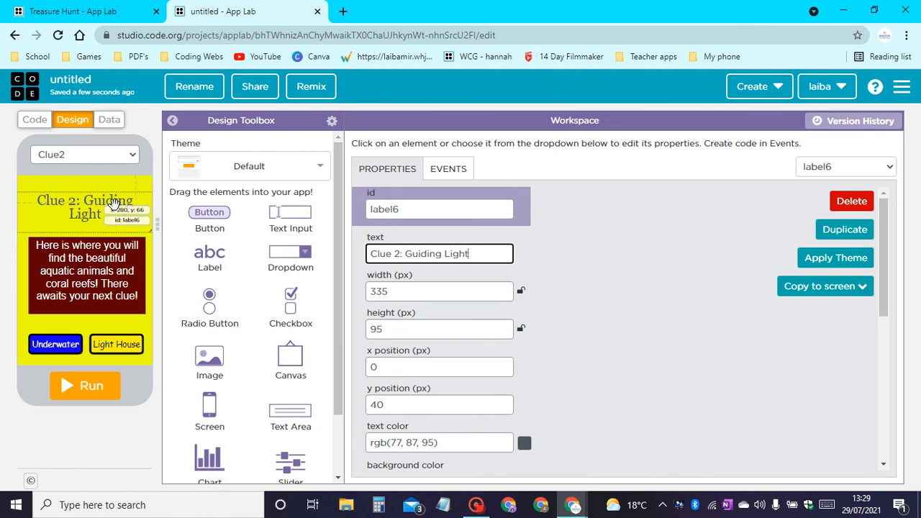
Move the Clue2 heading up to y position 35 px and reduce its font size to 31 px.
left_click_drag(113, 210, 133, 200)
scroll(642, 411, "down", 3)
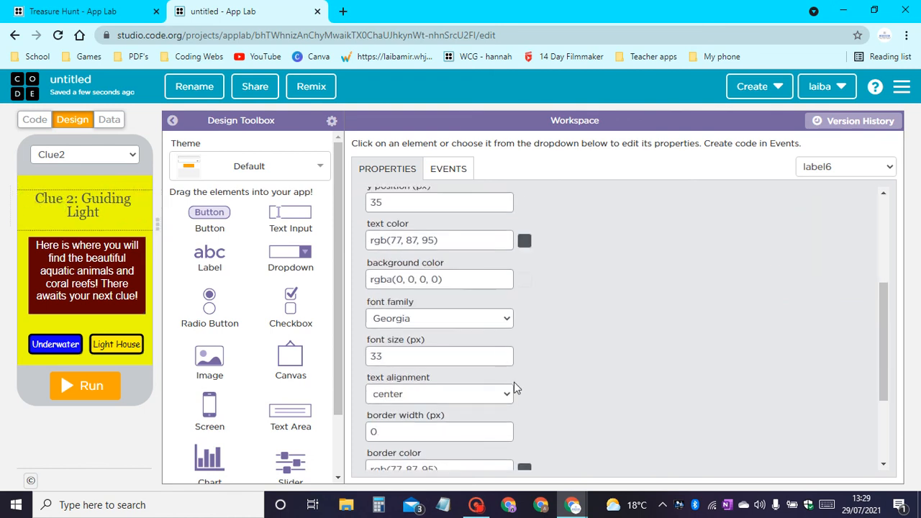
left_click(506, 360)
left_click(505, 359)
right_click(505, 358)
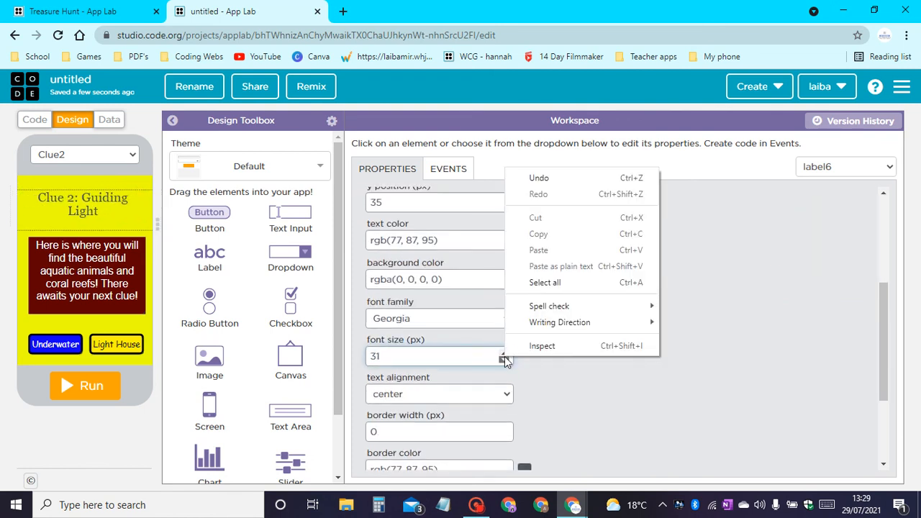
Try Courier for the Clue2 heading, and set its font family to Arial instead.
left_click(472, 320)
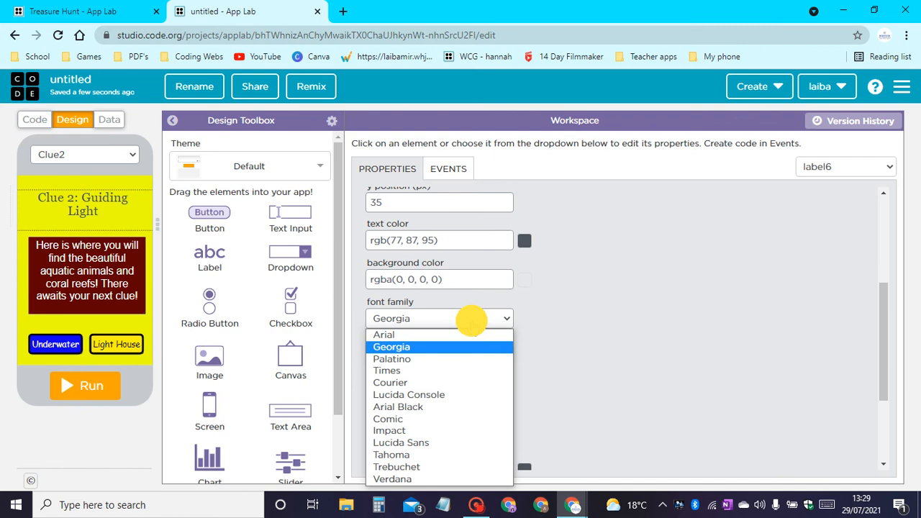
left_click(410, 383)
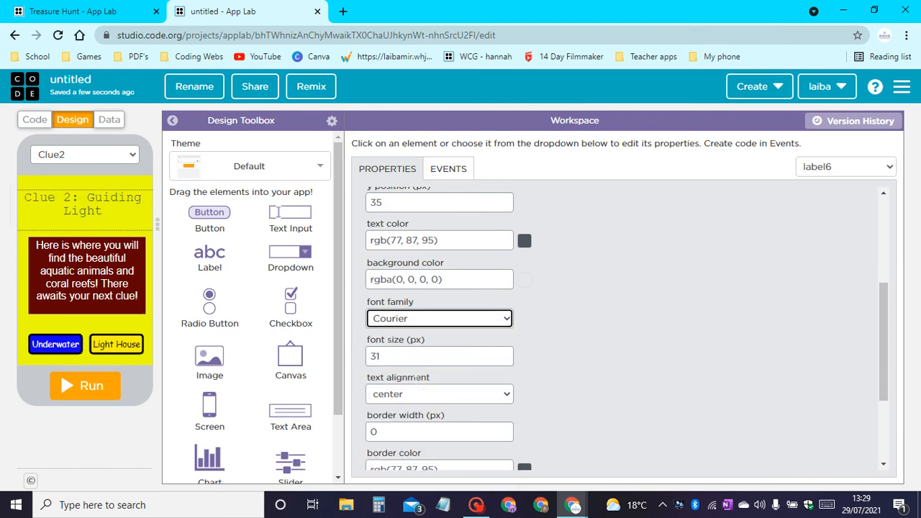
left_click(446, 320)
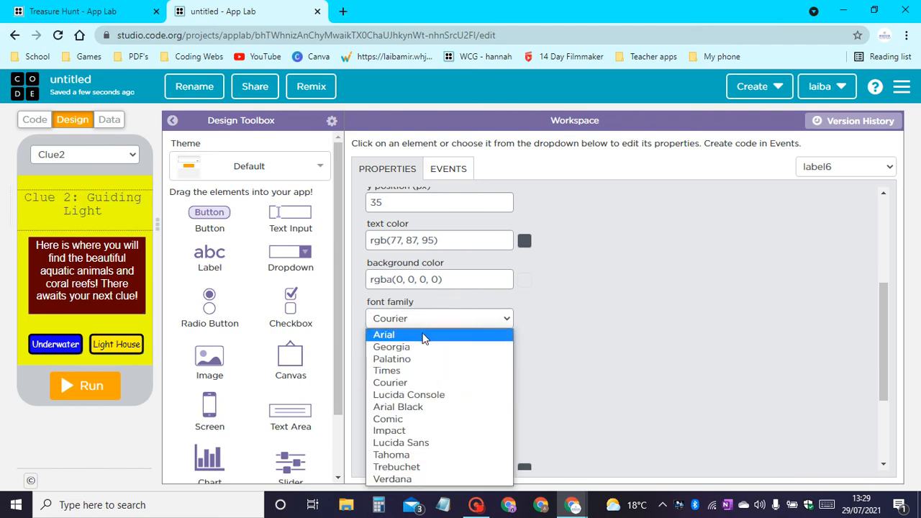
left_click(423, 334)
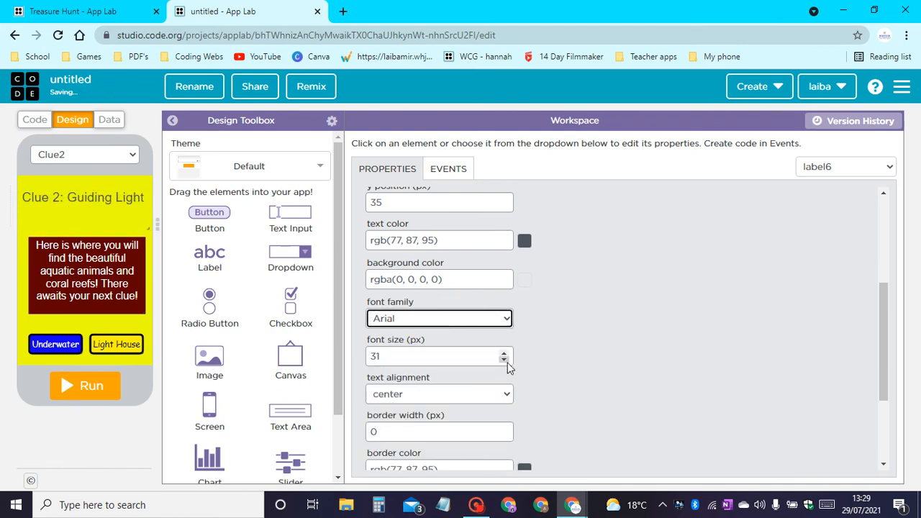
Nudge the Clue2 heading down slightly and move the clue text area up to y position 130 px.
left_click_drag(93, 191, 90, 203)
left_click_drag(87, 247, 86, 240)
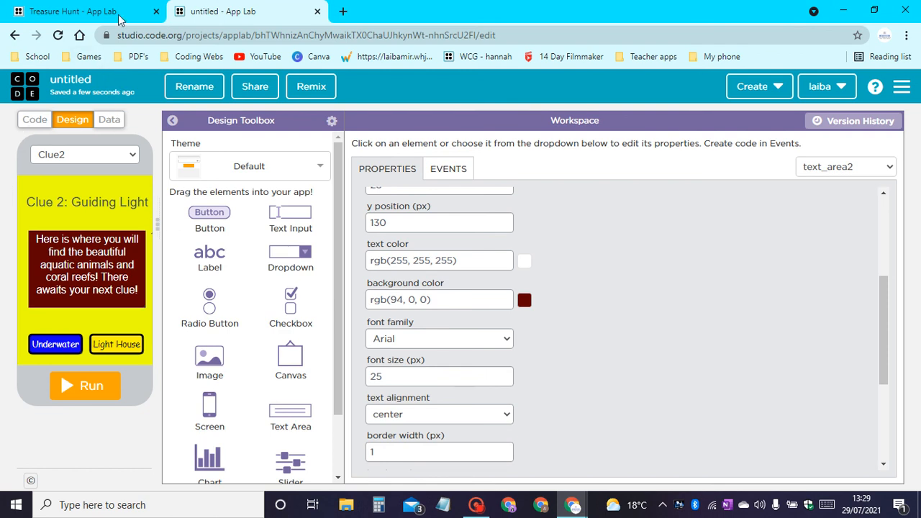
Switch to the Treasure Hunt example project, open its Clue2 screen and select all of the clue text area's text.
left_click(93, 11)
left_click(104, 155)
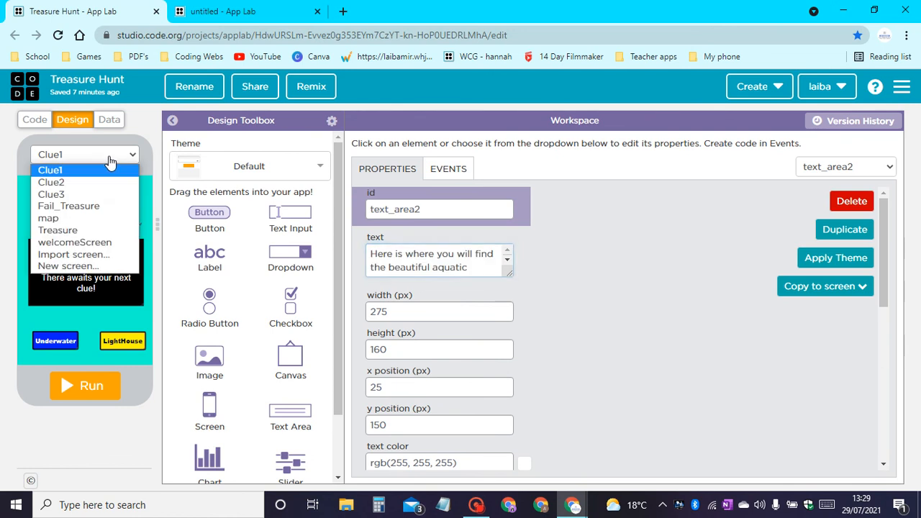
left_click(97, 184)
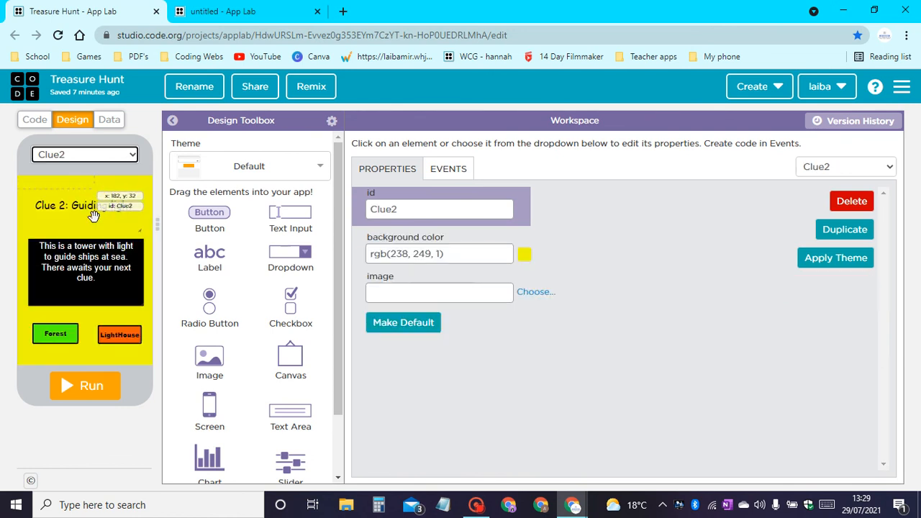
left_click(87, 267)
left_click(402, 253)
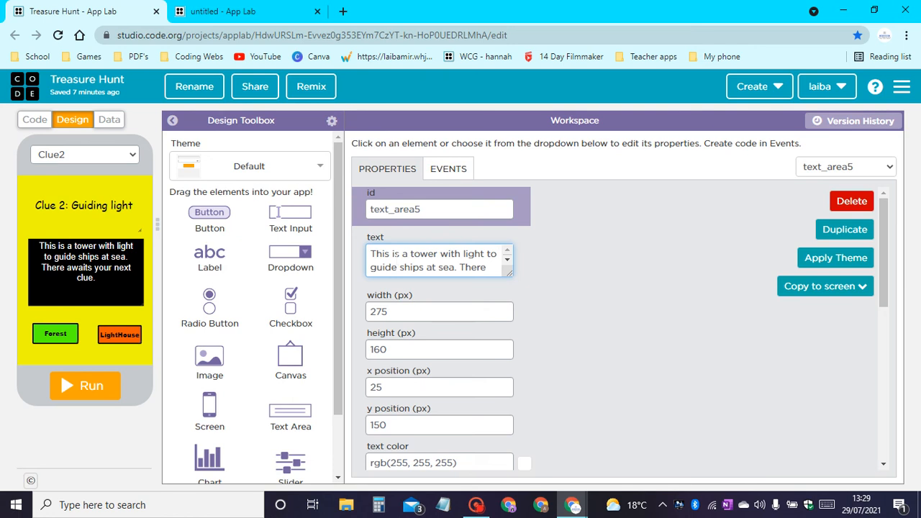
key("ctrl+a")
Try to replace the clue text on the untitled project's Clue2 screen with the text from the example.
left_click(230, 11)
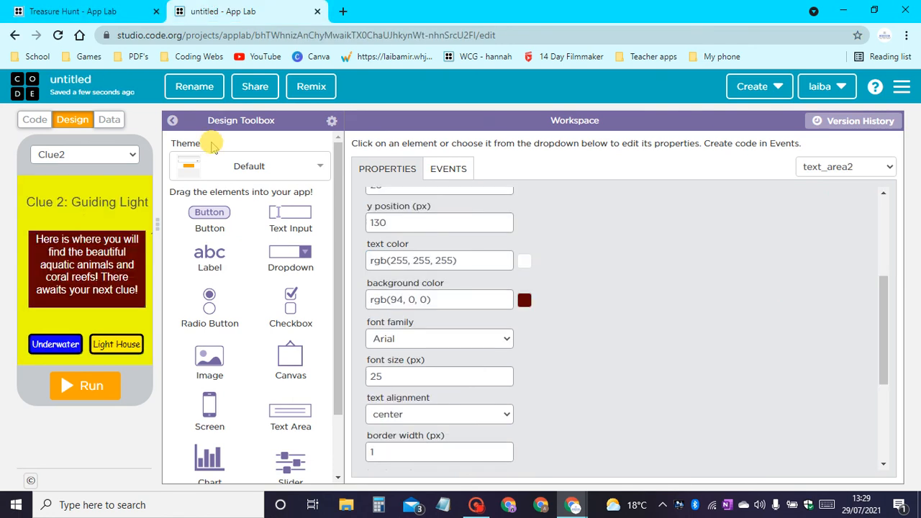
scroll(448, 308, "up", 3)
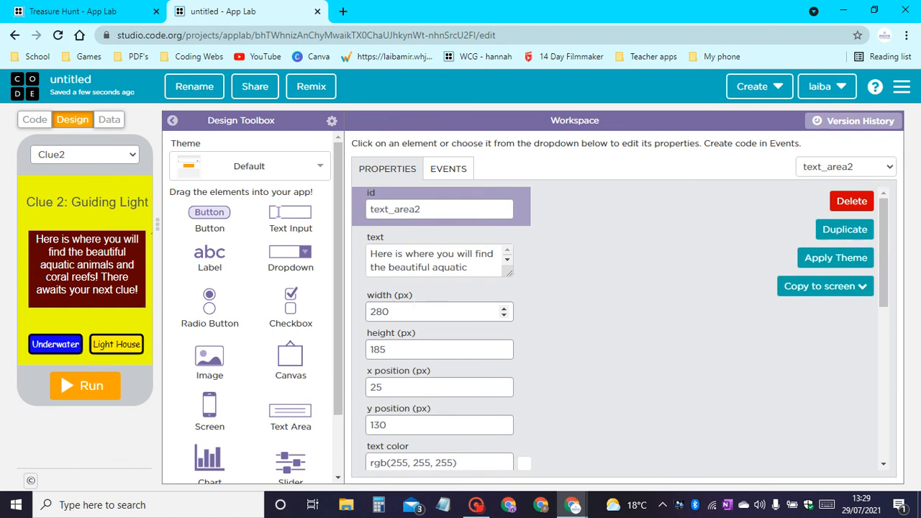
left_click(427, 258)
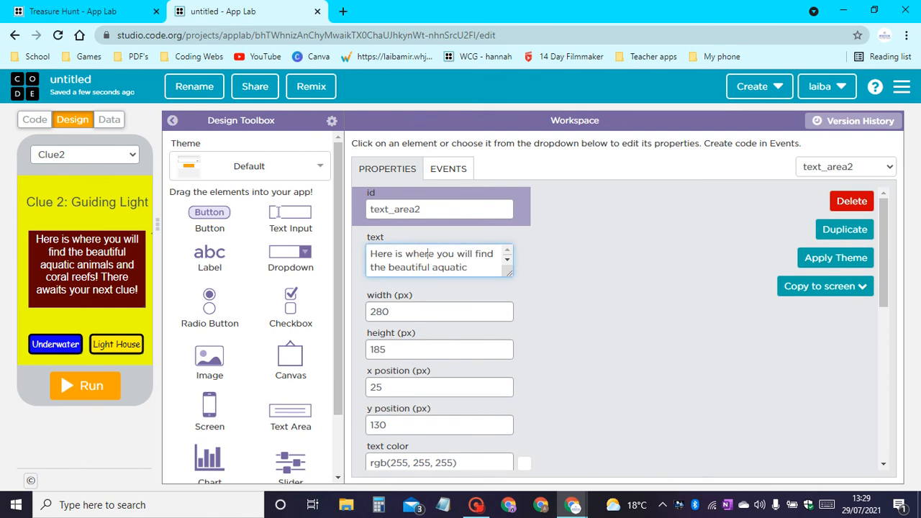
key("ctrl+a")
key("ctrl+c")
key("BackSpace")
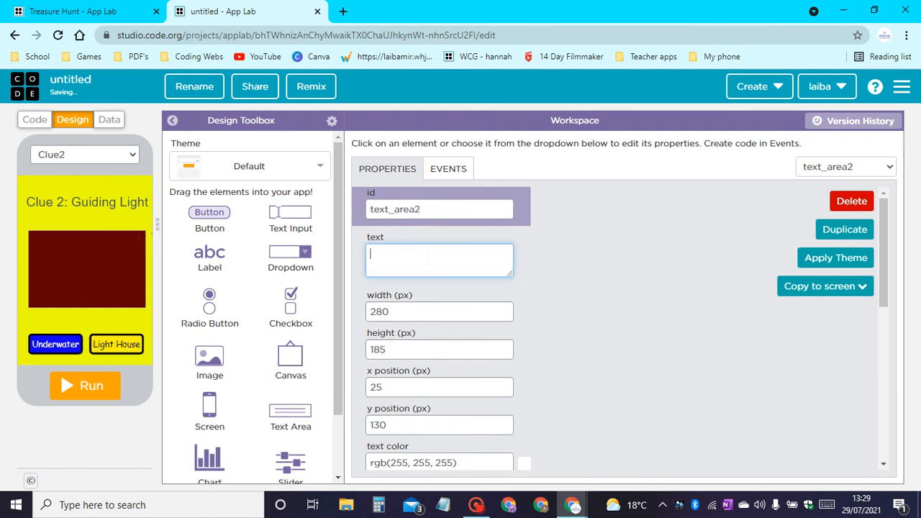
key("ctrl+v")
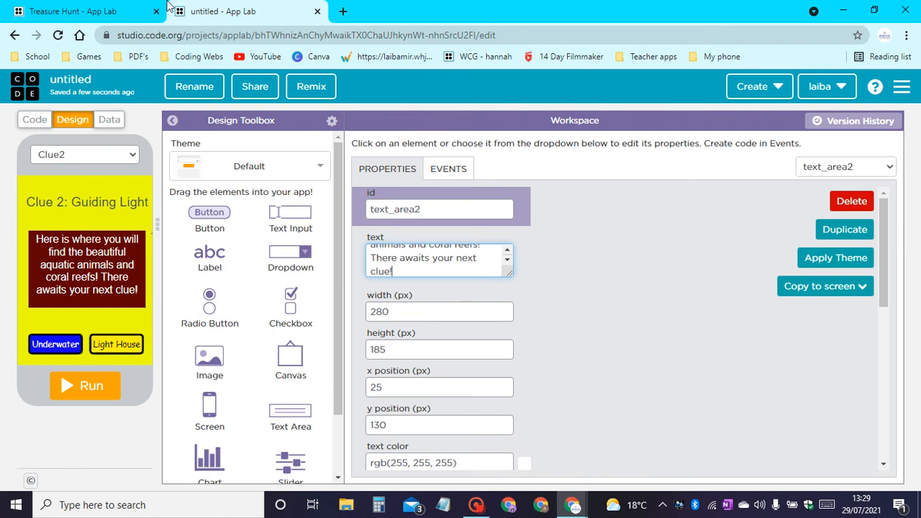
Copy "This is a tower with light to guide ships at sea. There awaits your next clue." from the example over the untitled project's Clue2 text.
left_click(137, 11)
left_click(435, 253)
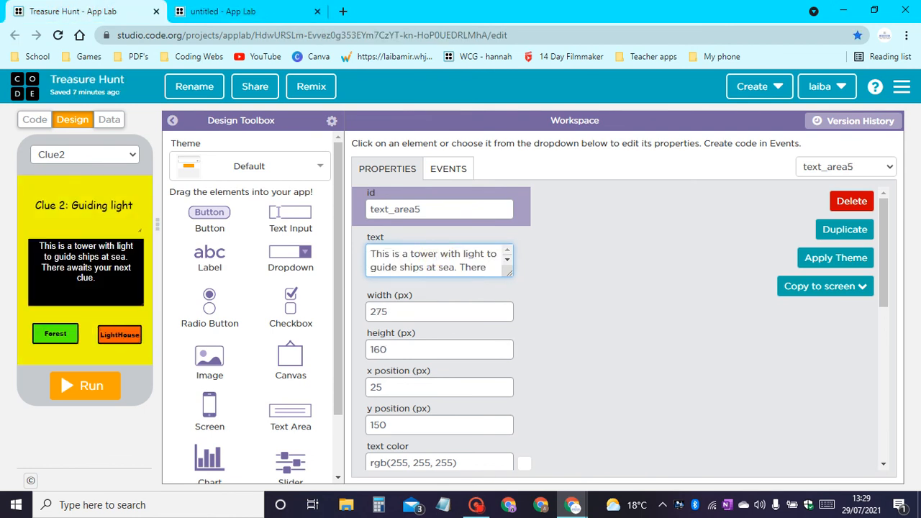
key("ctrl+a")
key("ctrl+c")
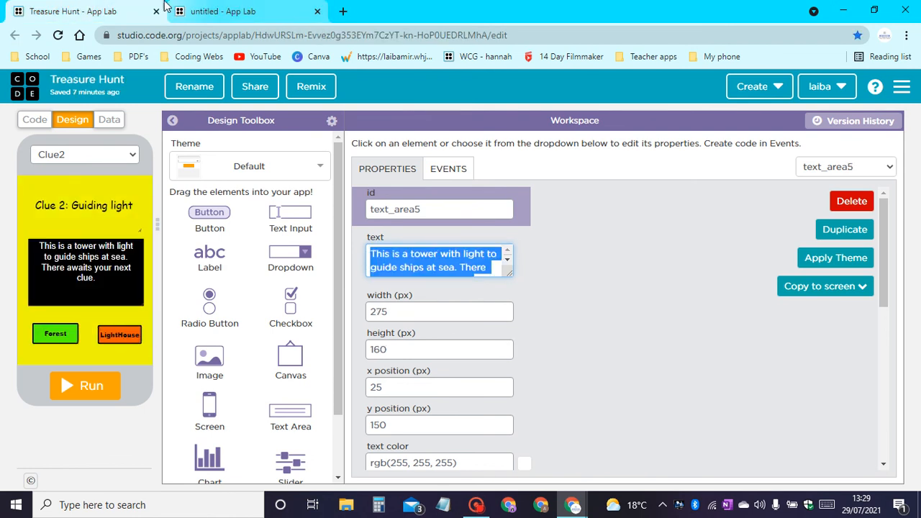
left_click(230, 11)
left_click(403, 262)
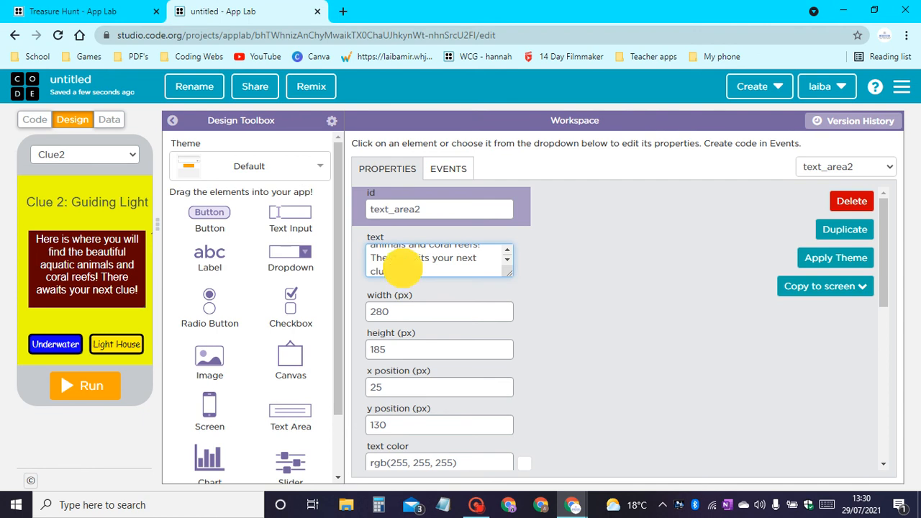
key("ctrl+a")
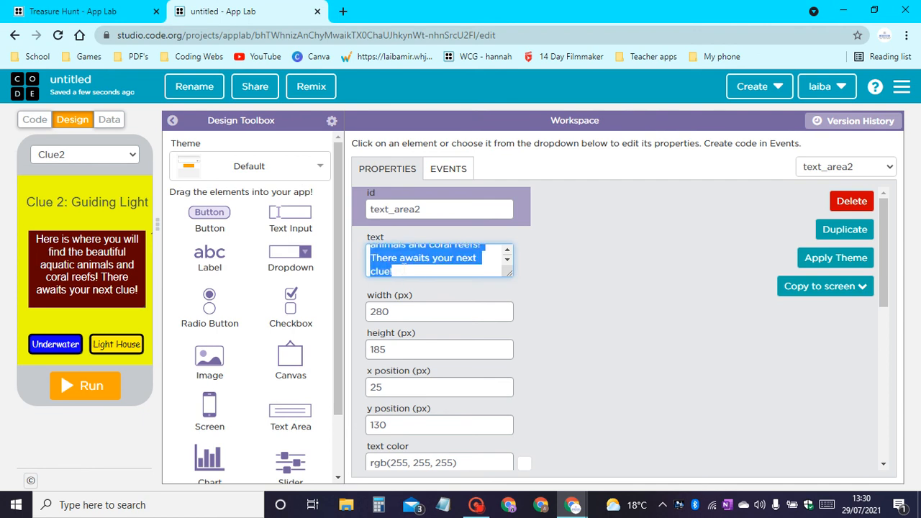
key("ctrl+v")
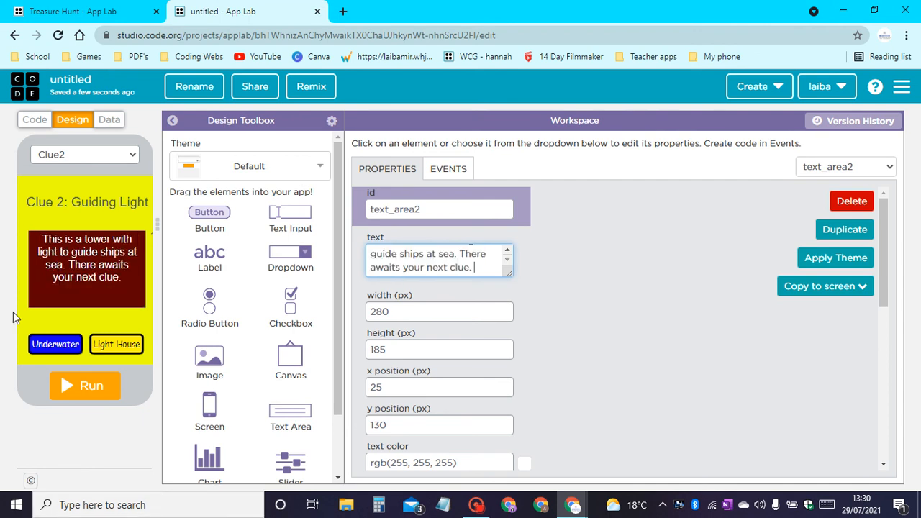
Shorten the Clue2 text area to 150 px high and reposition it to x 20, y 155 px.
left_click(87, 301)
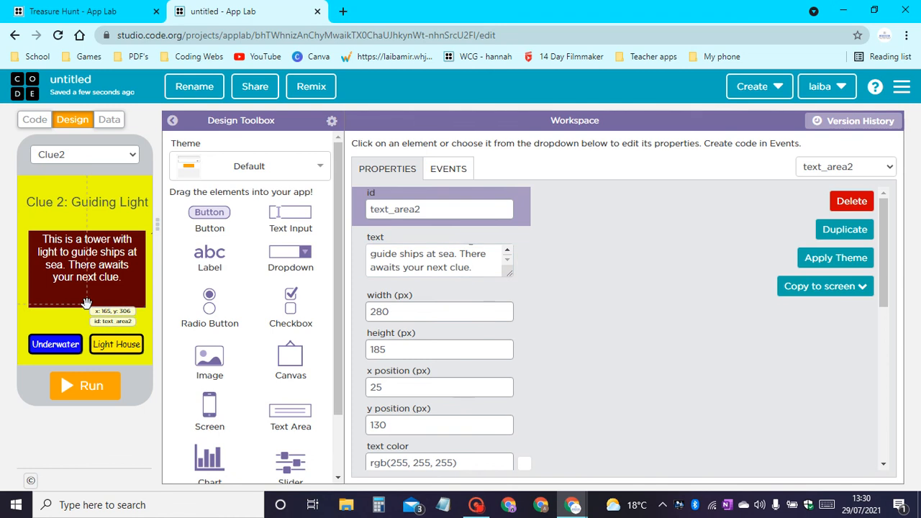
left_click_drag(87, 303, 85, 285)
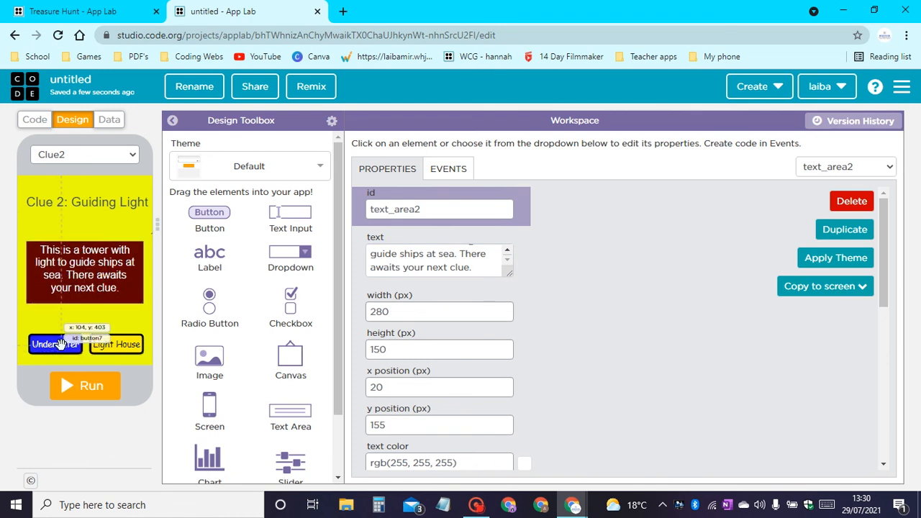
Give the Underwater button on the Clue2 screen the id C2_forest and change its text to Forest.
left_click(61, 346)
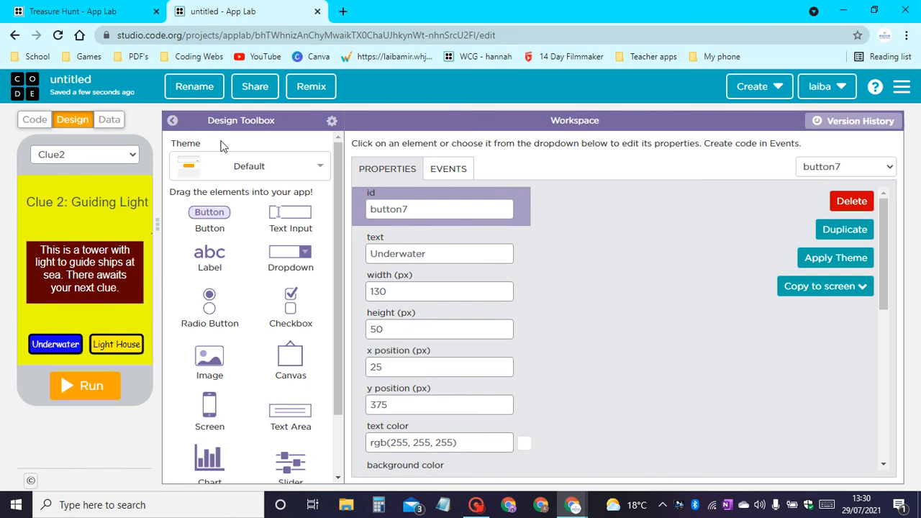
left_click_drag(446, 210, 298, 211)
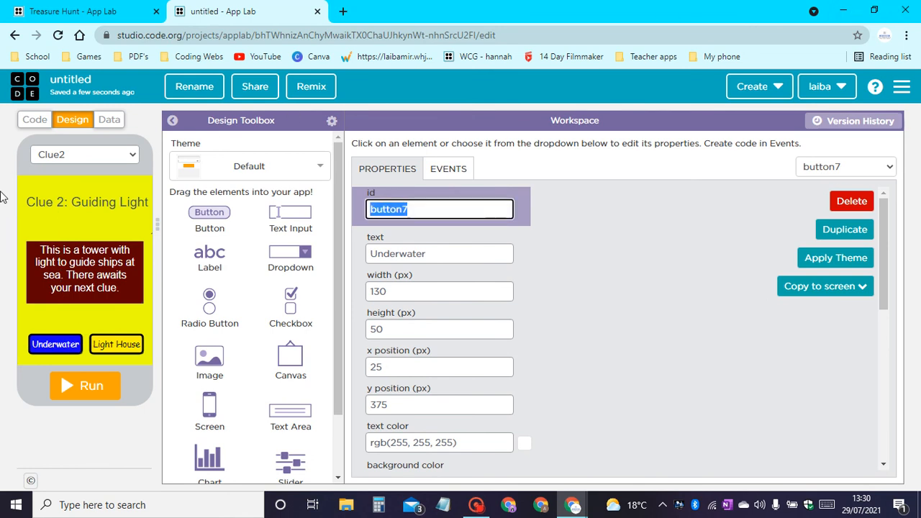
type("C2_forest")
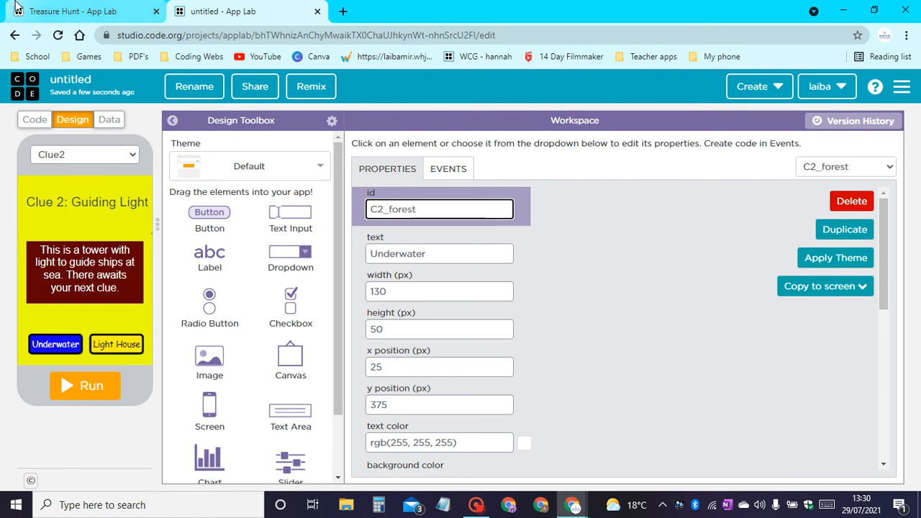
key("ctrl+a")
key("ctrl+c")
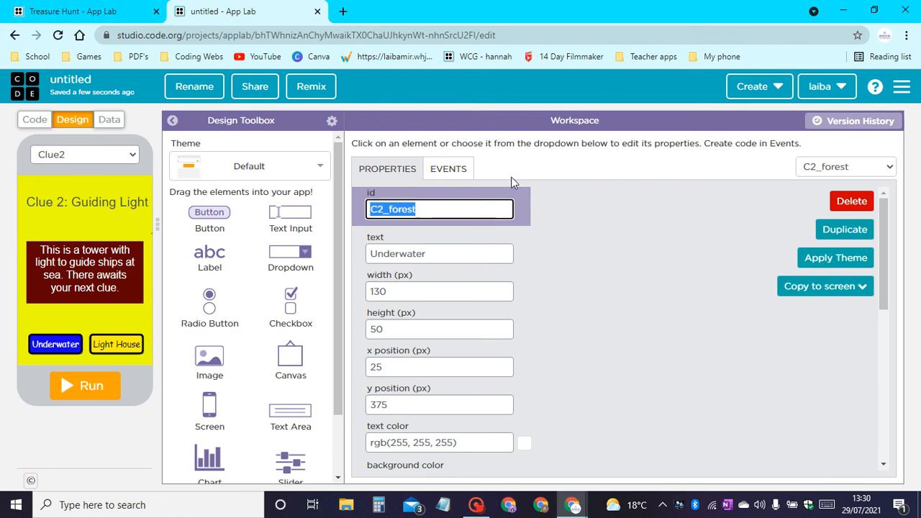
key("Tab")
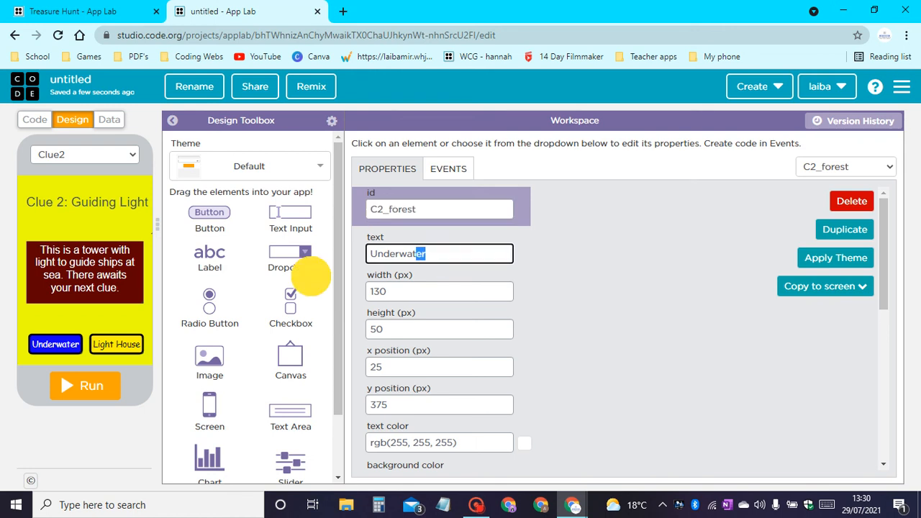
type("Fo")
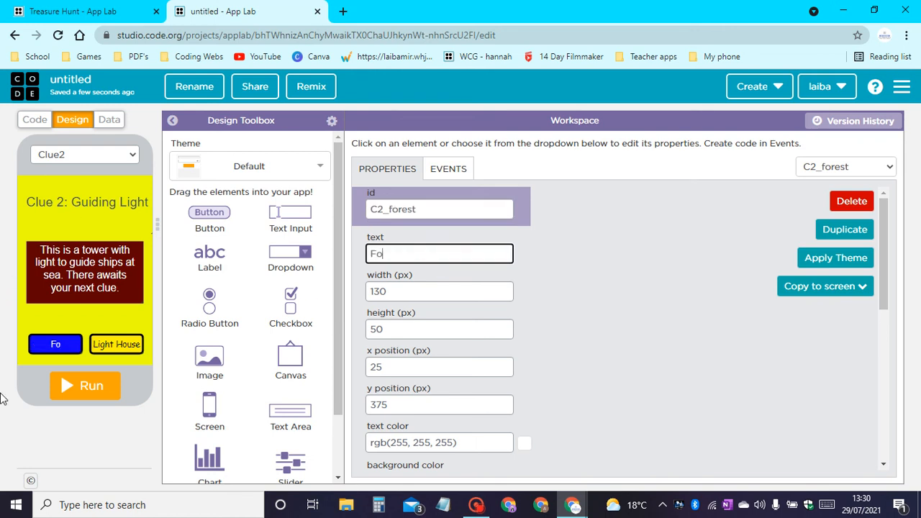
type("rest")
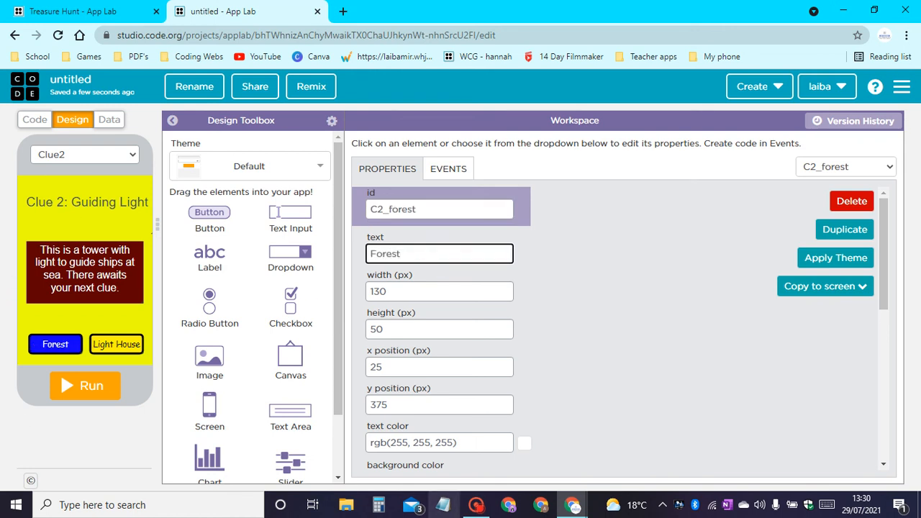
Set the Forest button's text color to black (#000000) and its background color to green (#00ff03).
scroll(598, 333, "down", 3)
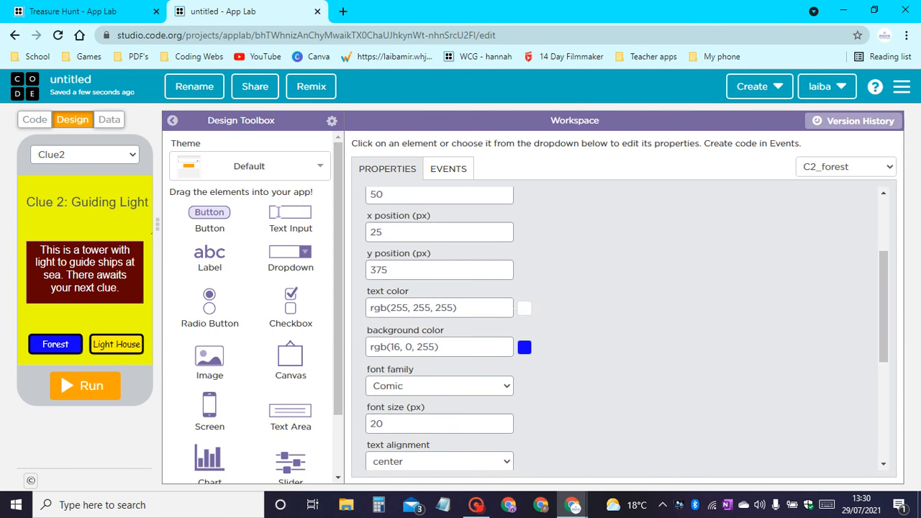
left_click(524, 308)
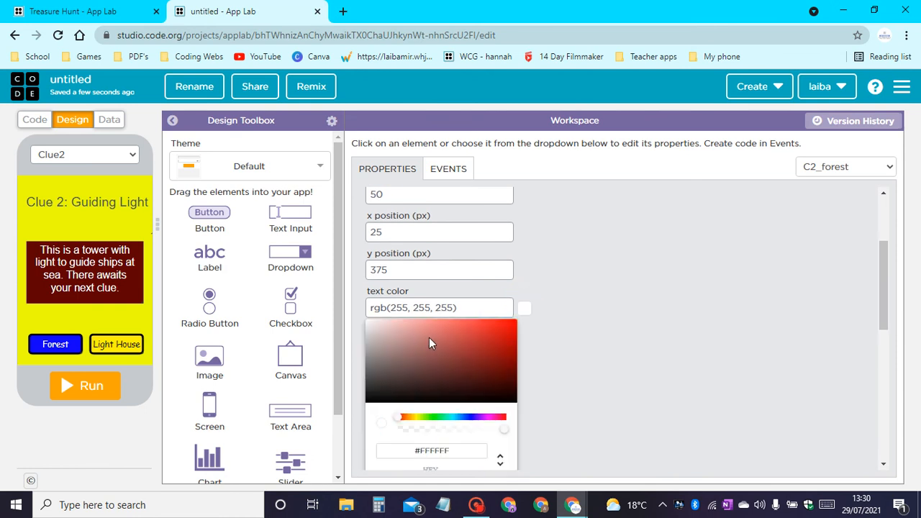
left_click_drag(432, 354, 353, 424)
left_click(563, 364)
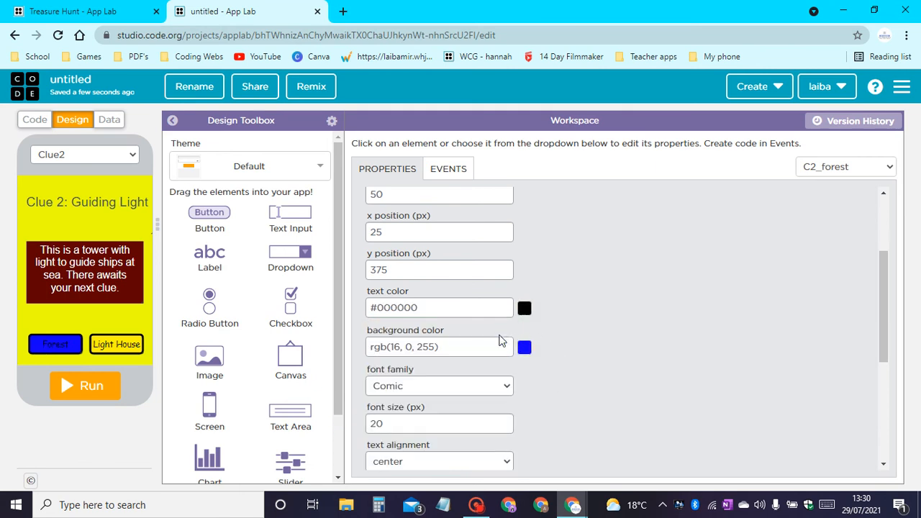
left_click(525, 353)
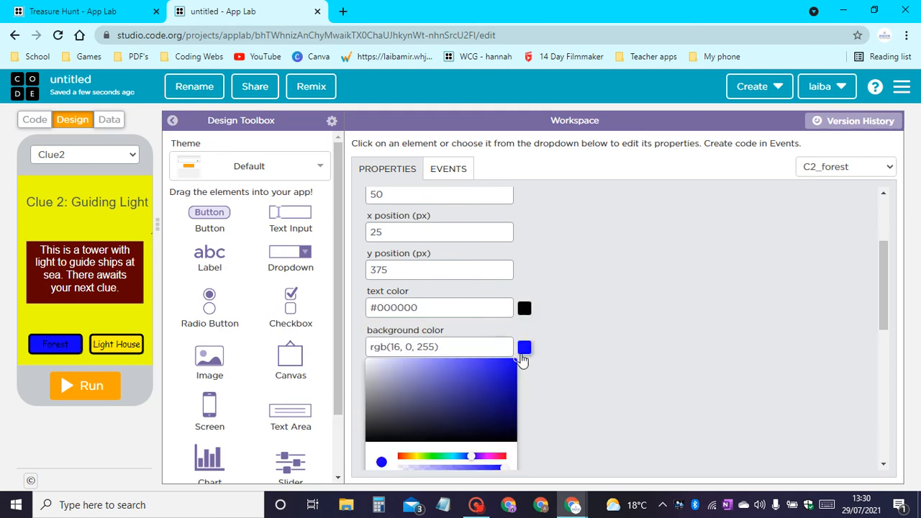
left_click(435, 461)
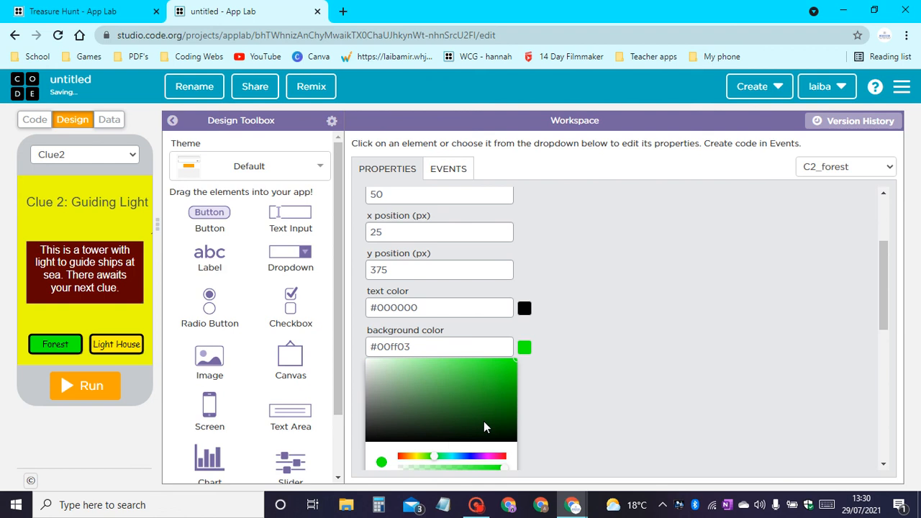
scroll(585, 359, "down", 2)
left_click(584, 346)
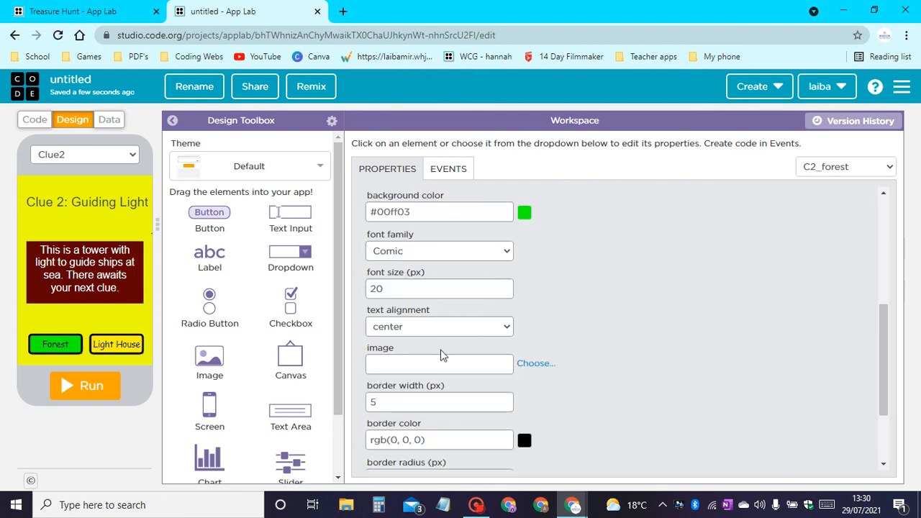
Increase the Forest button's border width to 6 px and its font size to 26 px.
scroll(444, 325, "down", 1)
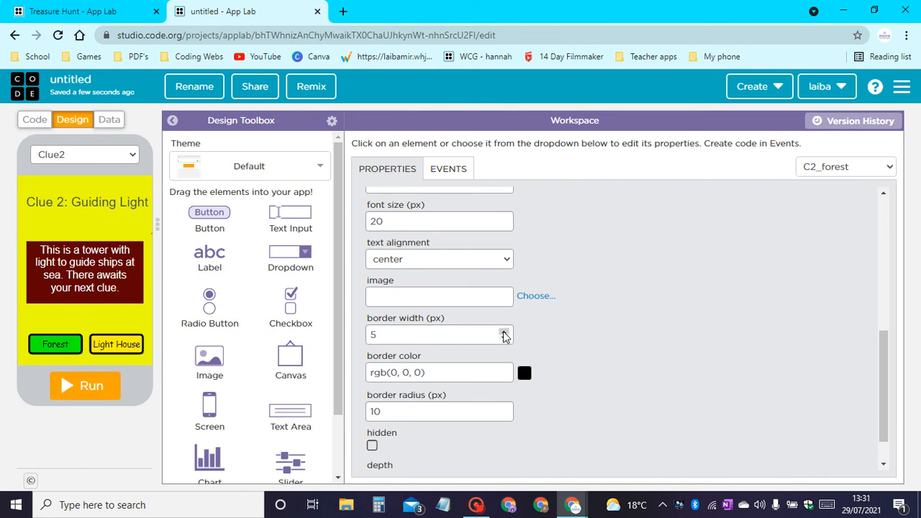
left_click(504, 333)
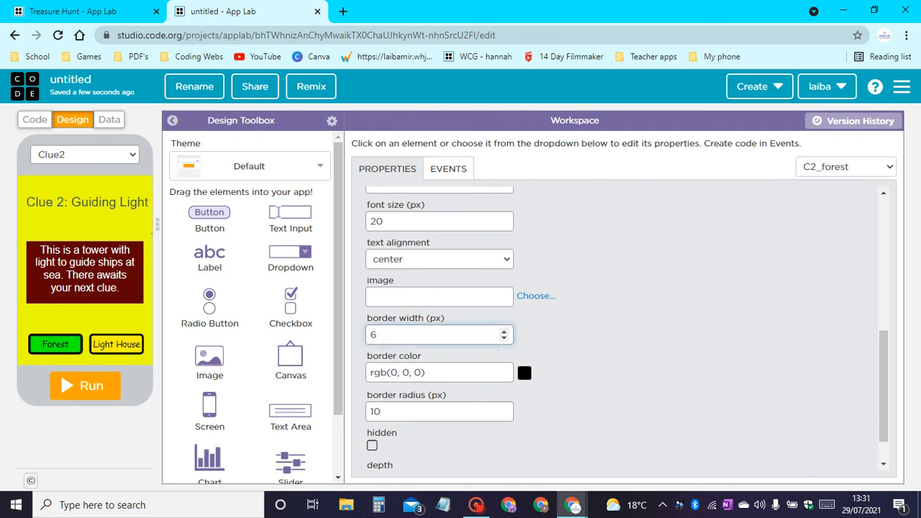
scroll(488, 319, "up", 3)
scroll(487, 318, "down", 2)
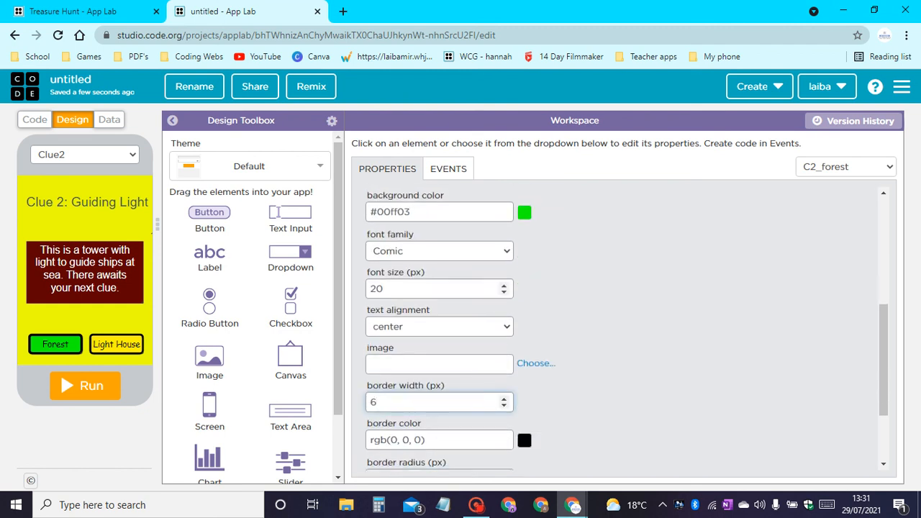
left_click(504, 287)
left_click(503, 287)
double_click(495, 288)
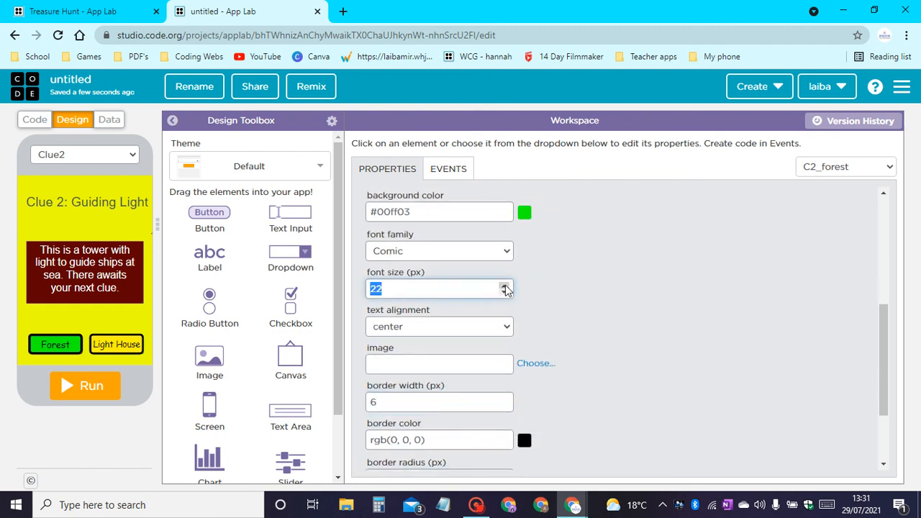
left_click(504, 286)
left_click(503, 285)
left_click(504, 285)
left_click(503, 286)
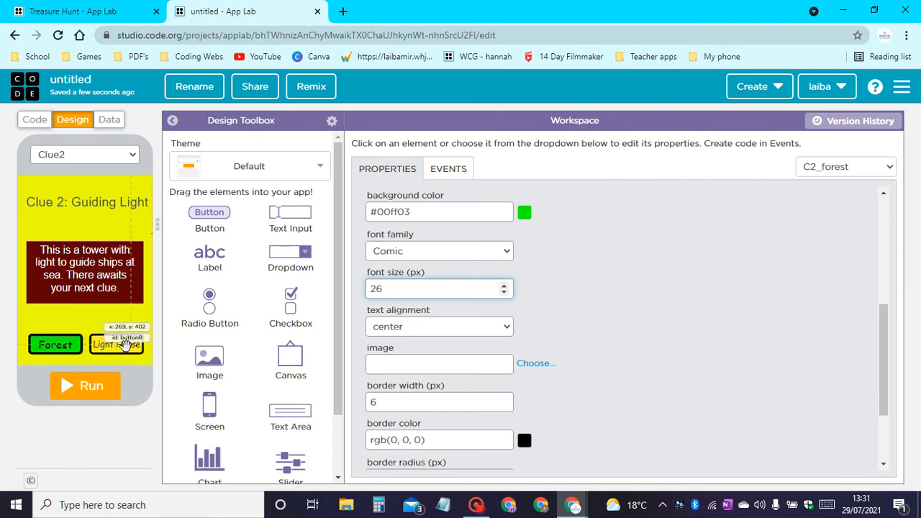
Change the id of the Light House button on the Clue2 screen to C2_LightHouse.
left_click(125, 346)
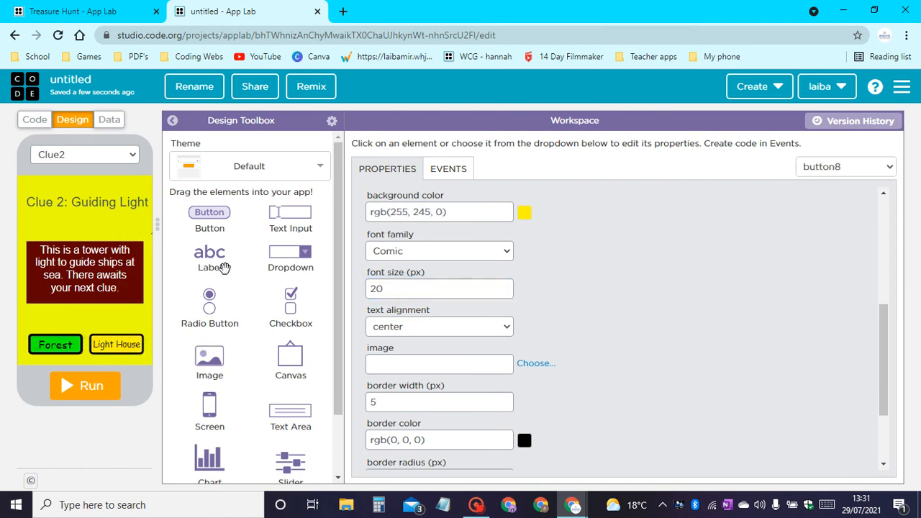
scroll(547, 365, "up", 4)
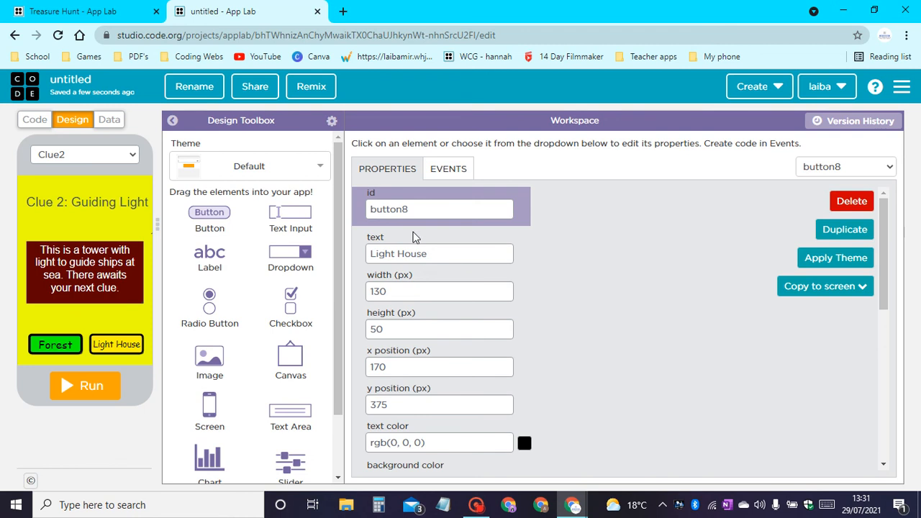
left_click(421, 208)
key("ctrl+a")
key("ctrl+v")
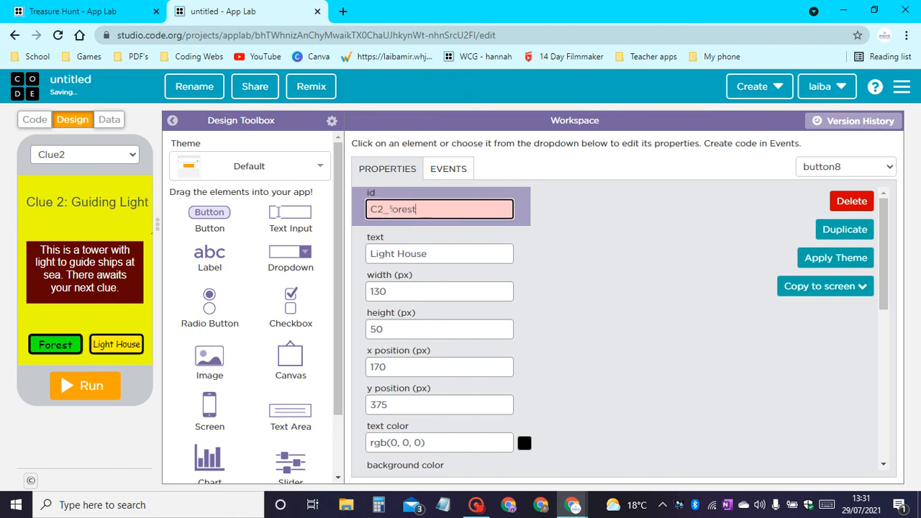
left_click_drag(388, 209, 600, 223)
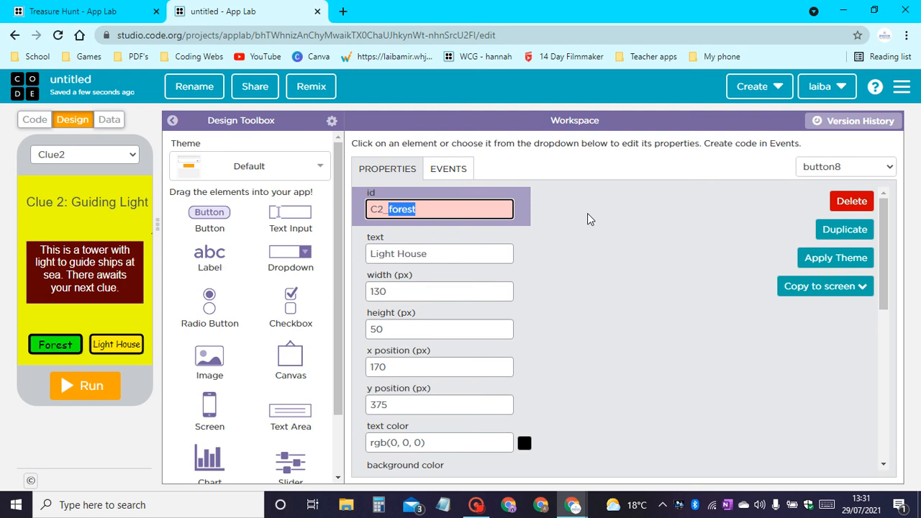
type("L")
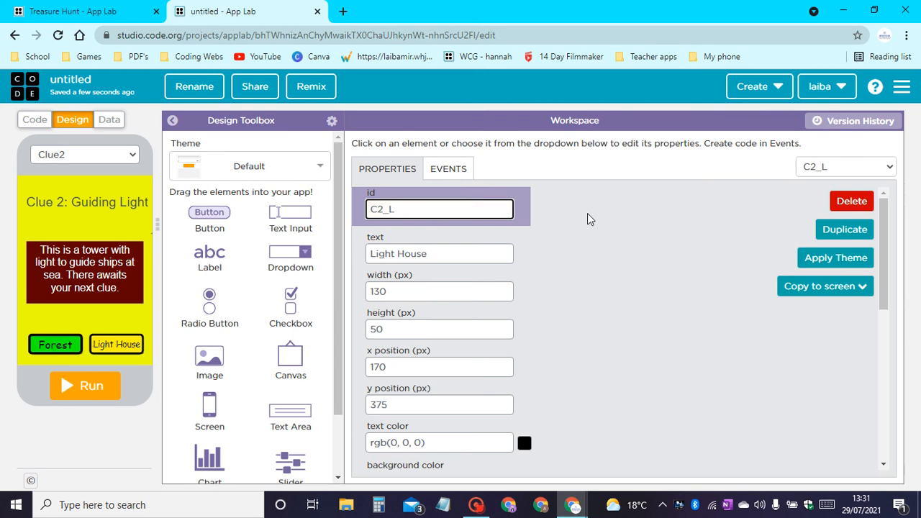
type("ightHouse")
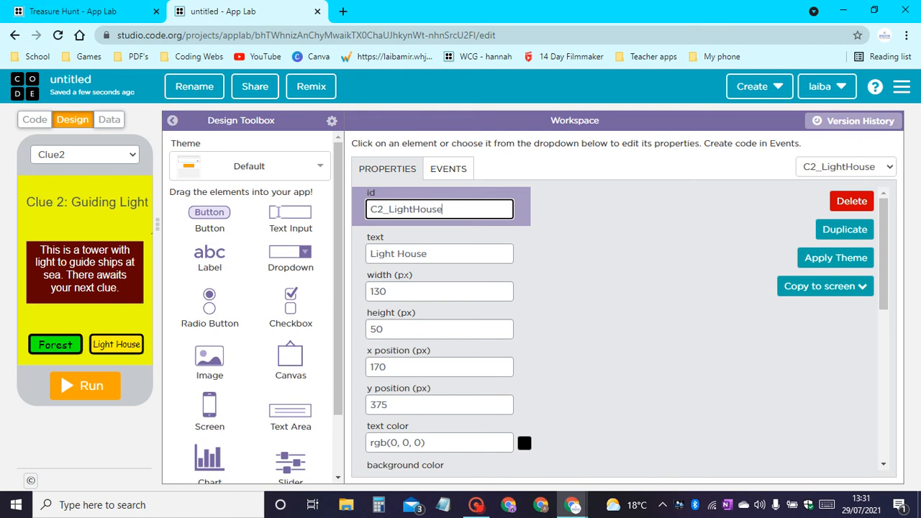
Set the Light House button's background color to light red (#ff6868).
scroll(442, 301, "down", 3)
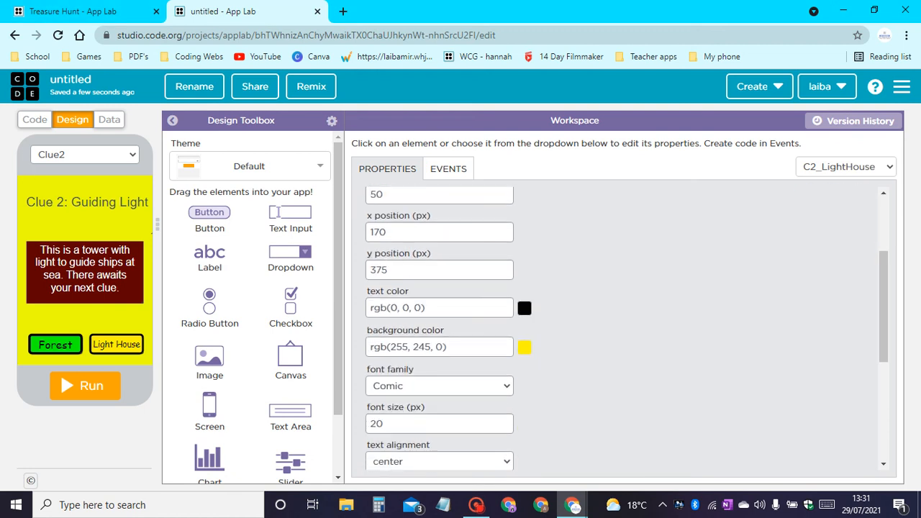
scroll(495, 304, "down", 1)
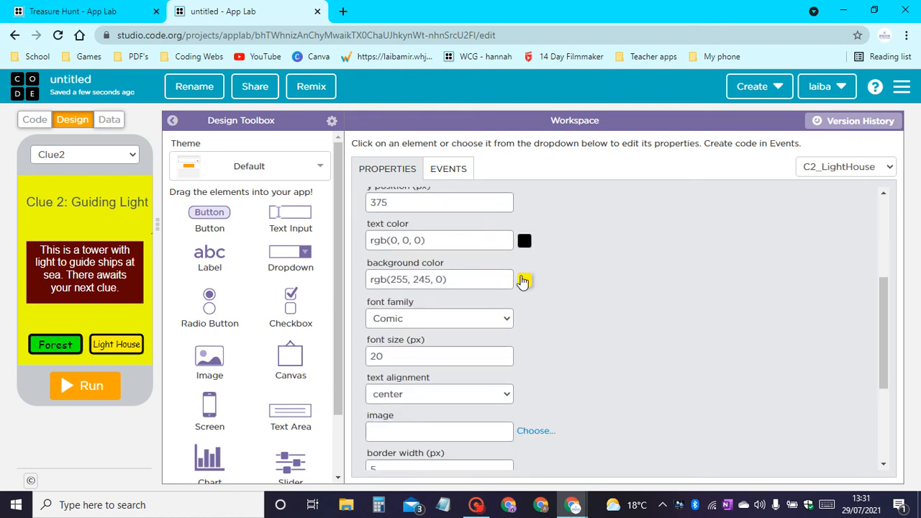
left_click(520, 278)
left_click_drag(413, 391, 354, 390)
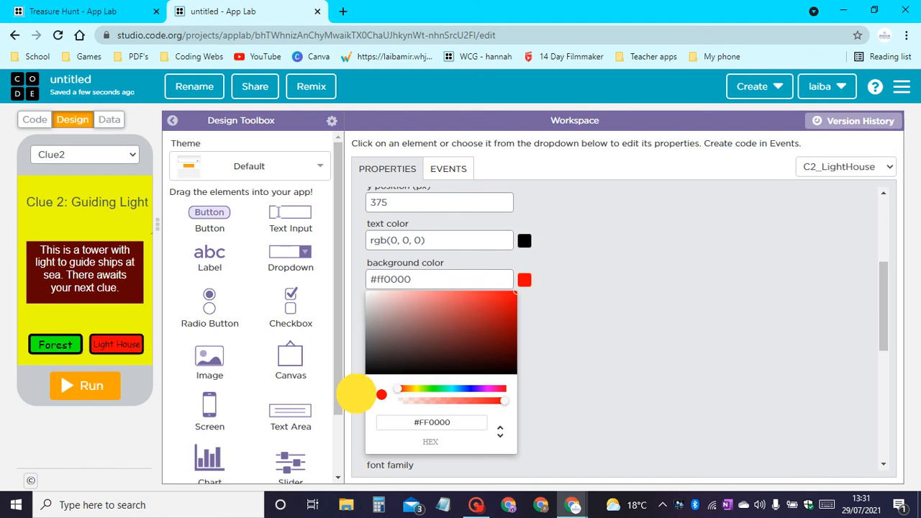
left_click_drag(479, 297, 418, 263)
left_click_drag(445, 297, 456, 292)
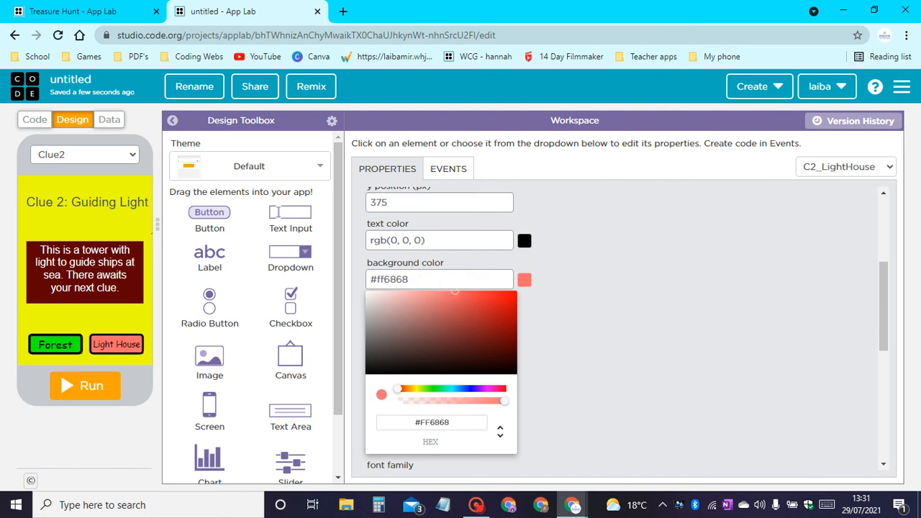
left_click(492, 274)
left_click(571, 288)
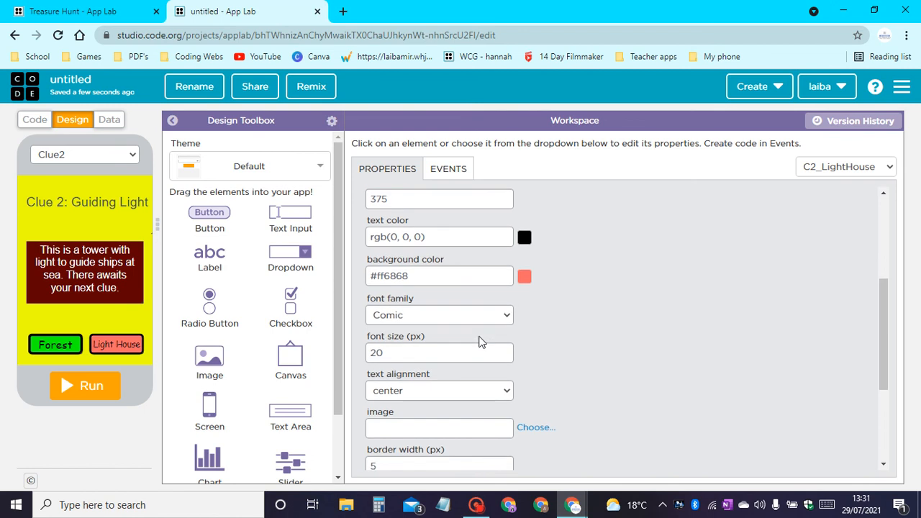
scroll(479, 328, "down", 1)
scroll(478, 329, "down", 2)
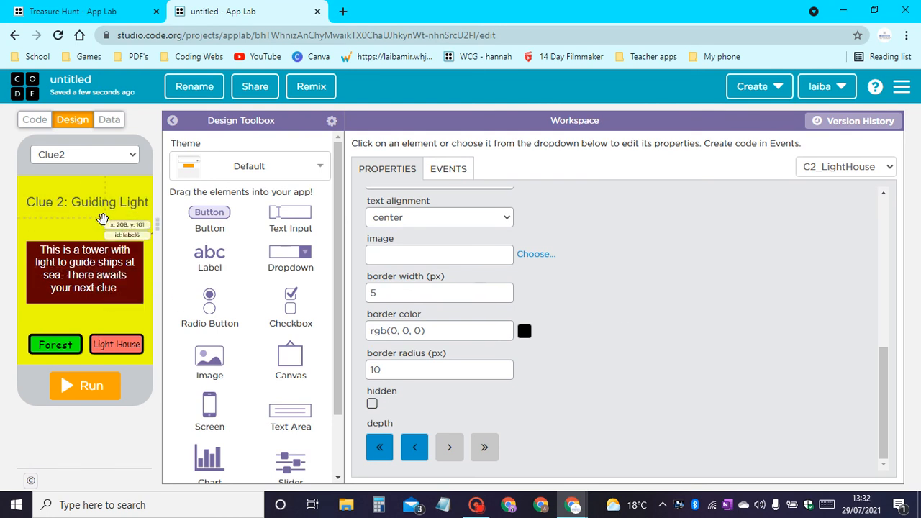
Duplicate the whole Clue2 screen and give the copy the id Clue3.
left_click(103, 218)
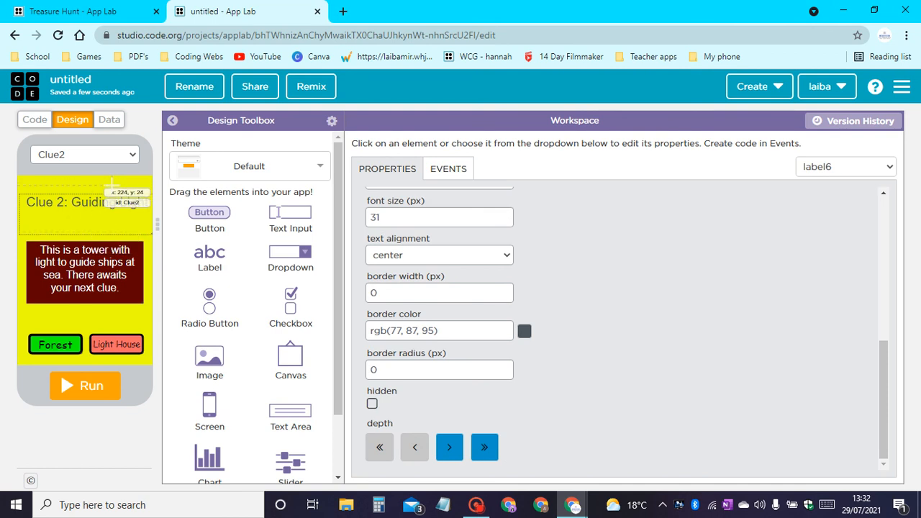
left_click(111, 186)
left_click(835, 235)
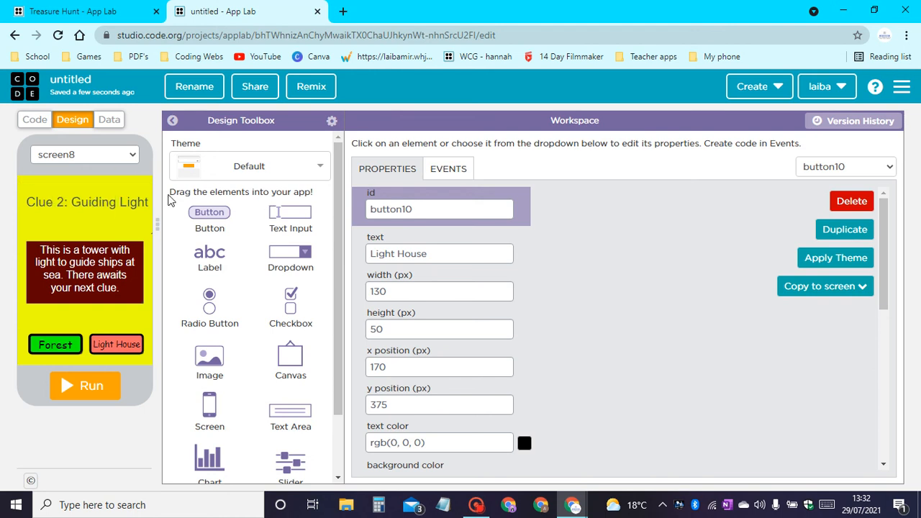
left_click(126, 185)
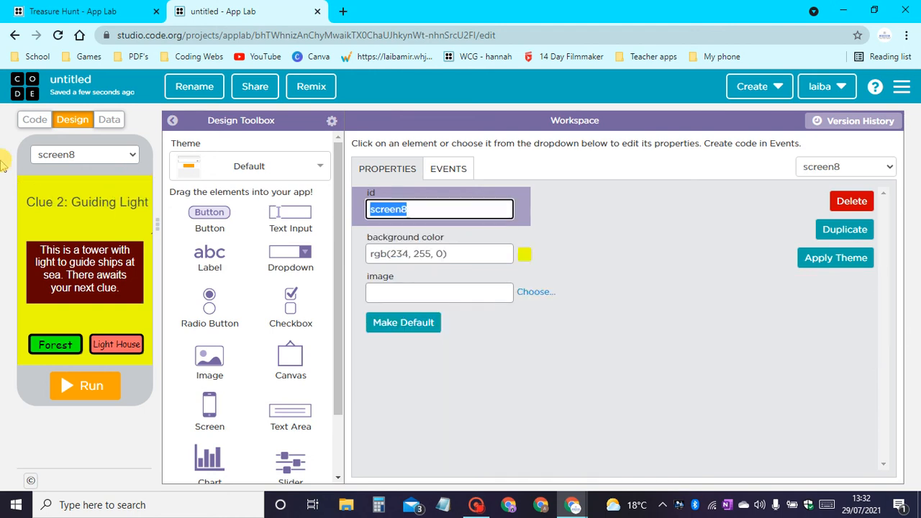
type("Clue3")
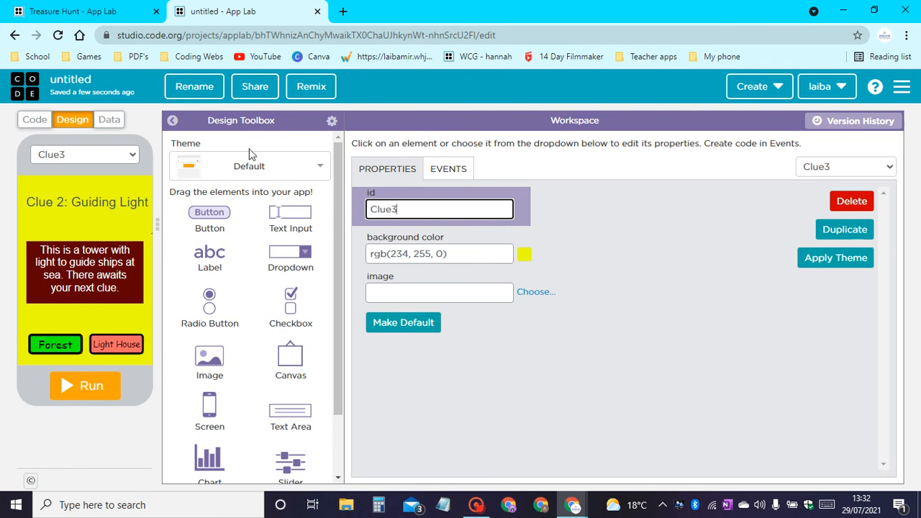
Change the Clue3 screen's heading text to "Clue 3: Too Hot".
left_click(123, 203)
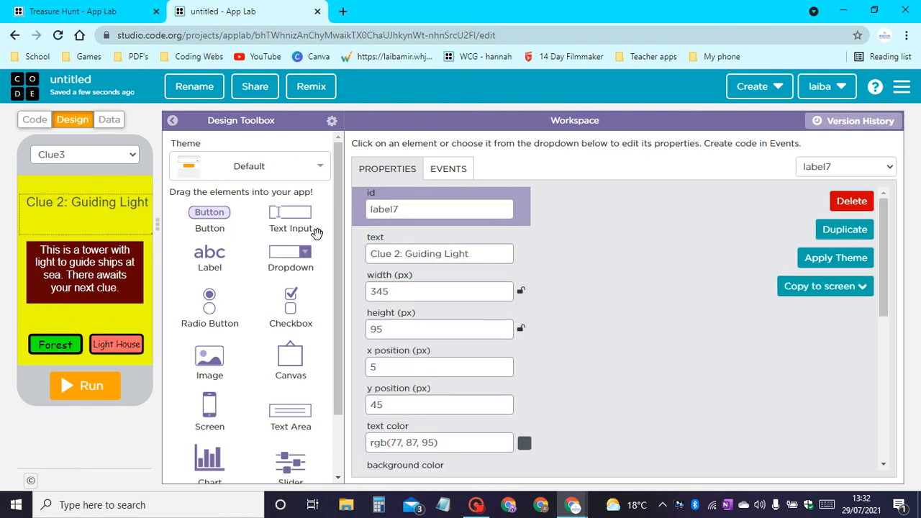
left_click_drag(406, 254, 491, 253)
type("3")
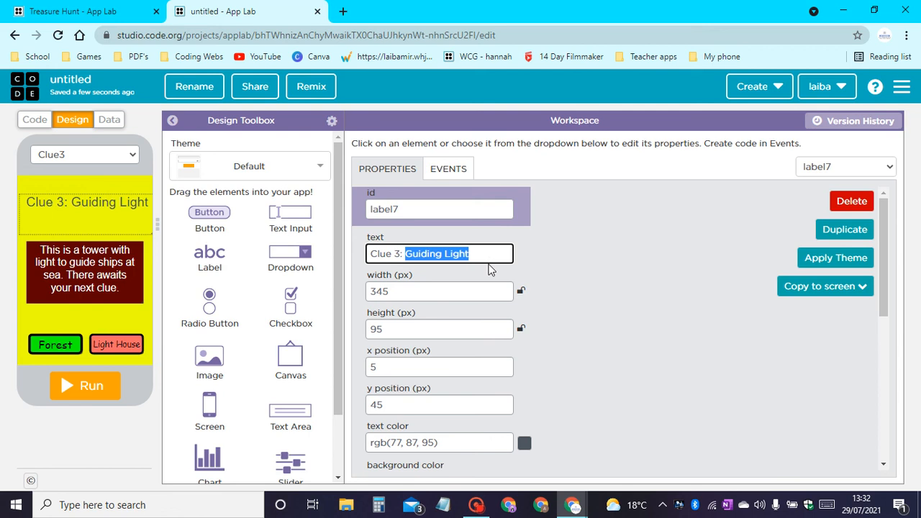
type("T")
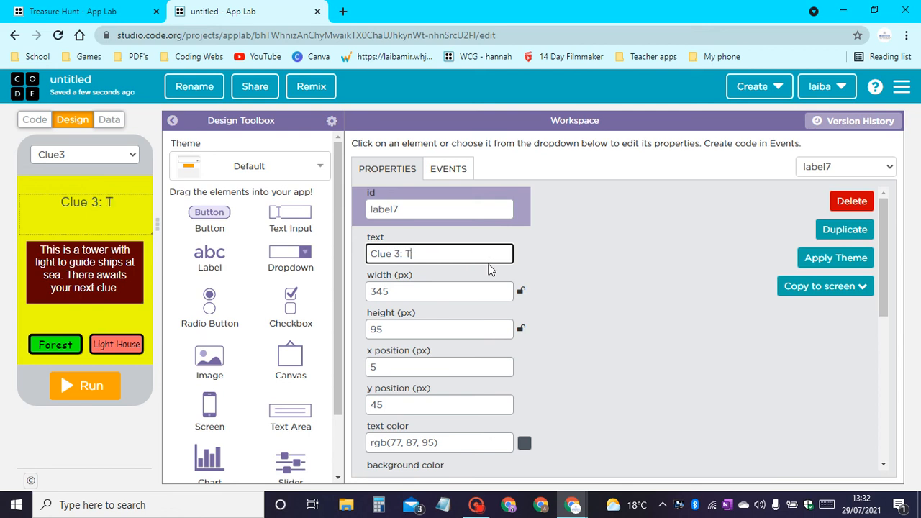
type("oo")
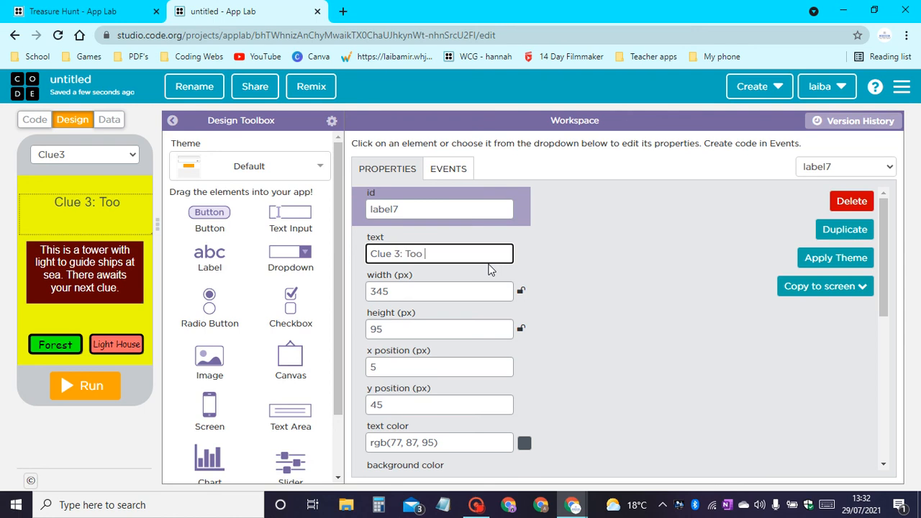
type(" Hot")
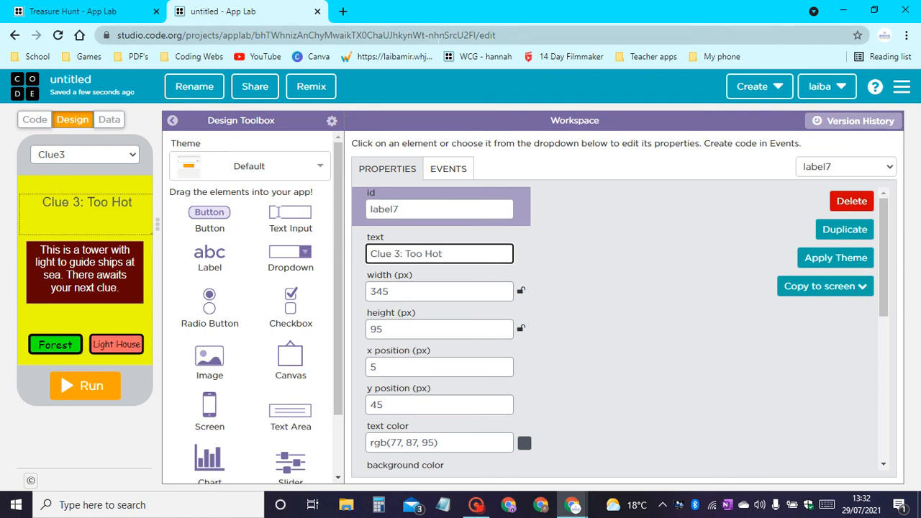
Try Palatino and Georgia on the Clue3 heading, settle on the Tahoma font, and increase its font size to 40 px.
scroll(403, 208, "down", 3)
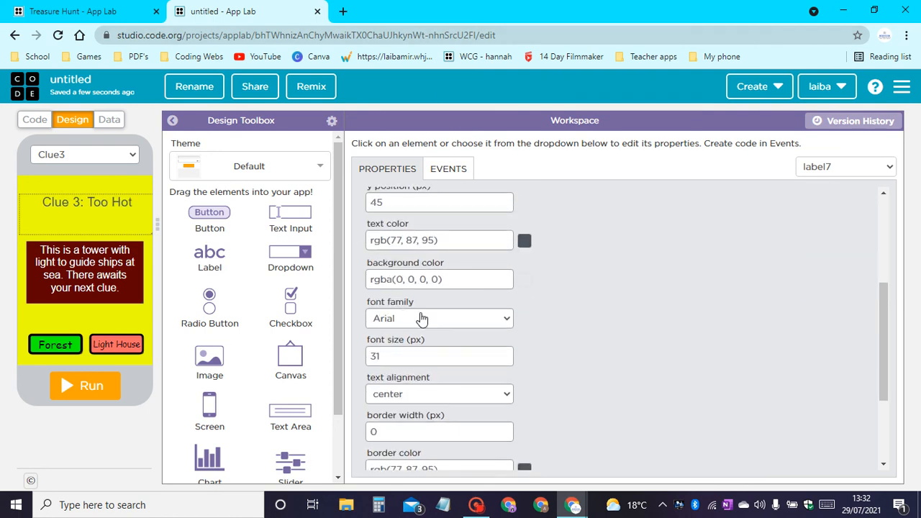
left_click(459, 319)
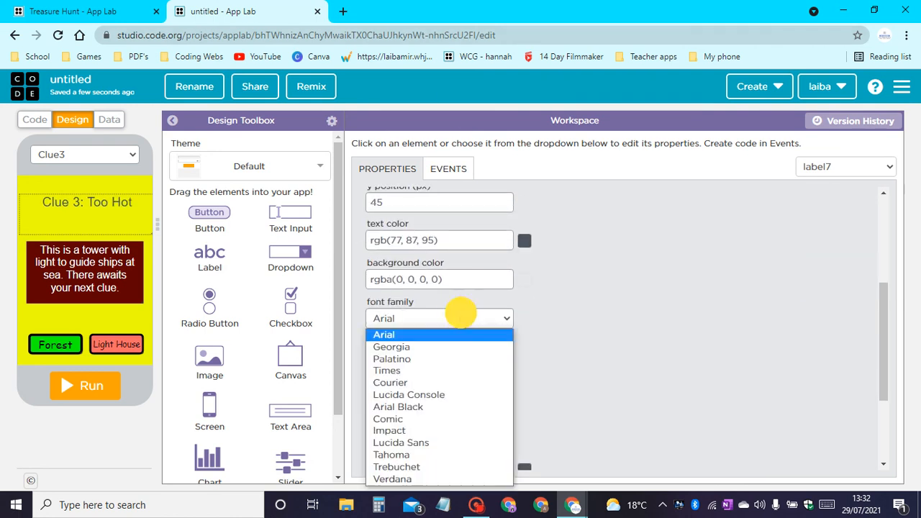
left_click(441, 359)
left_click(462, 318)
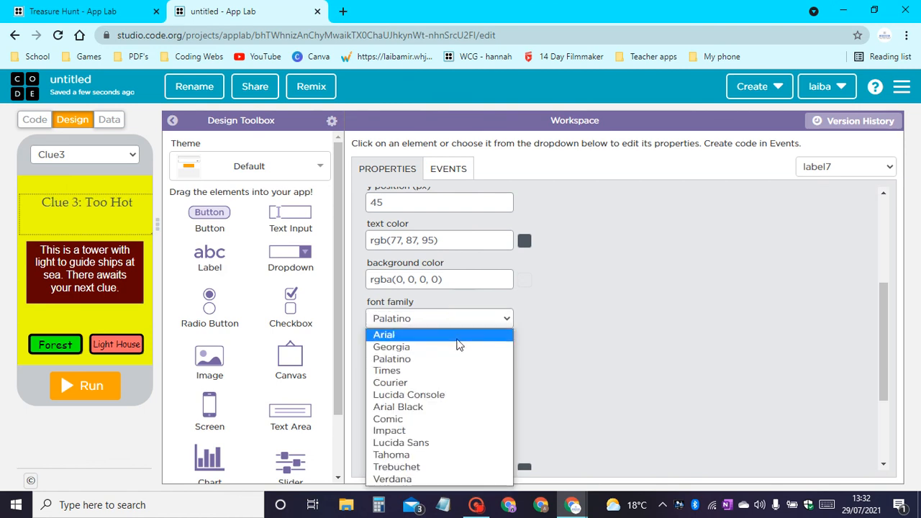
left_click(458, 349)
left_click(463, 321)
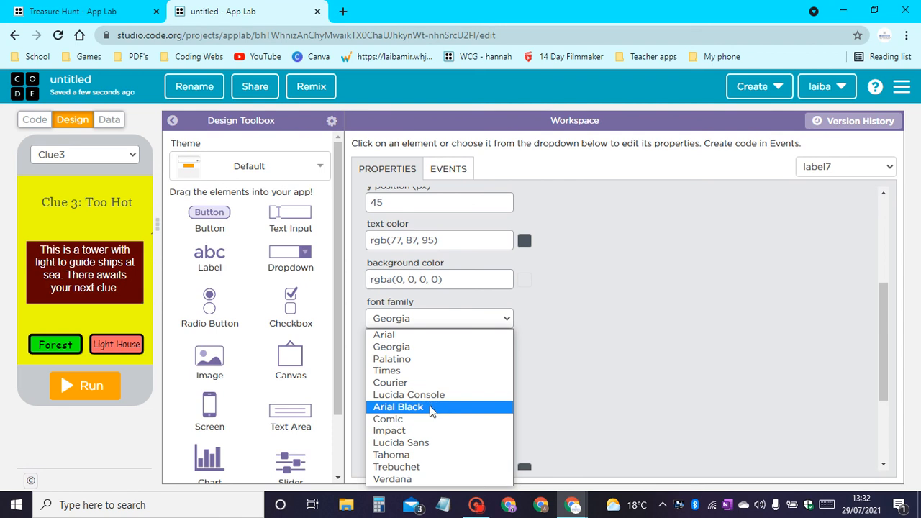
left_click(405, 455)
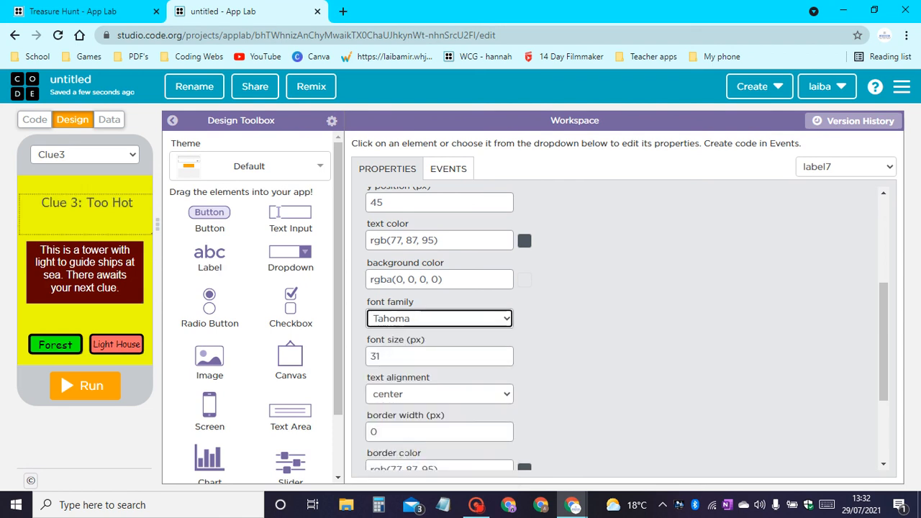
scroll(602, 342, "down", 2)
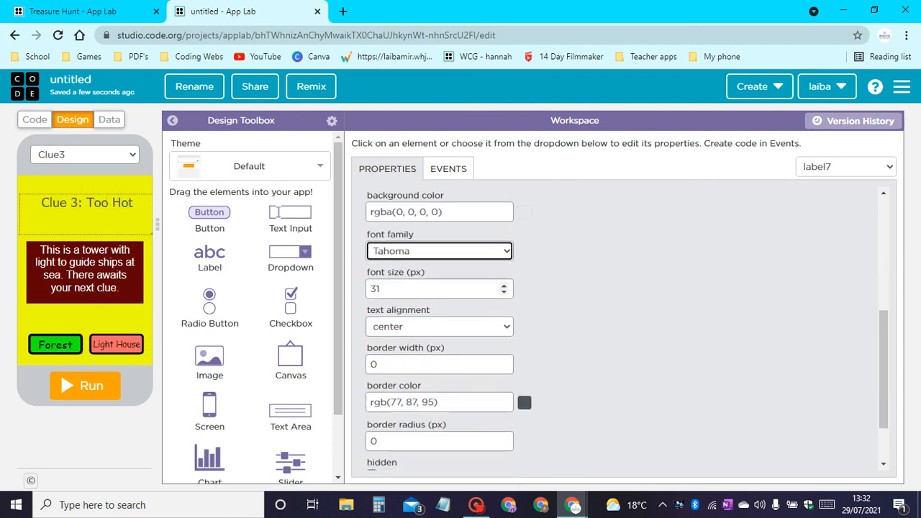
left_click_drag(504, 286, 504, 286)
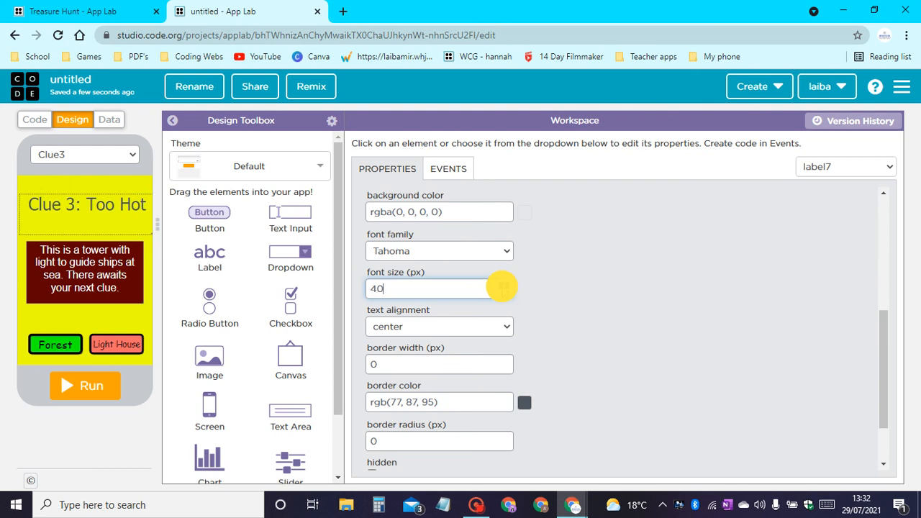
Switch to the finished Treasure Hunt project and copy the whole clue text from its Clue3 screen's text area.
left_click(50, 248)
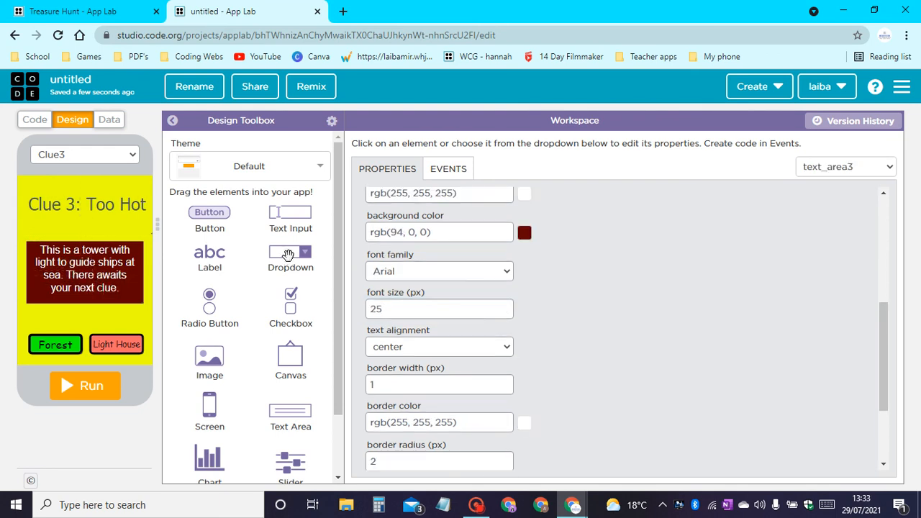
left_click(4, 9)
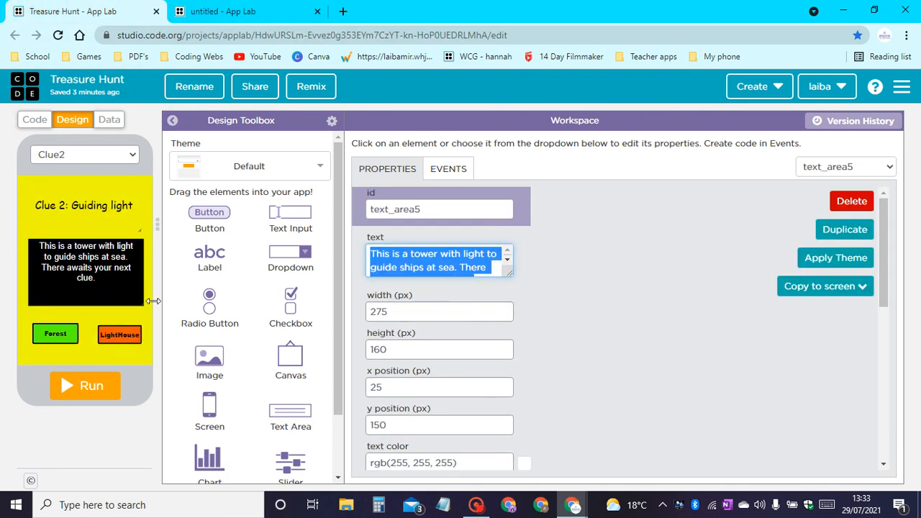
left_click(92, 157)
left_click(51, 195)
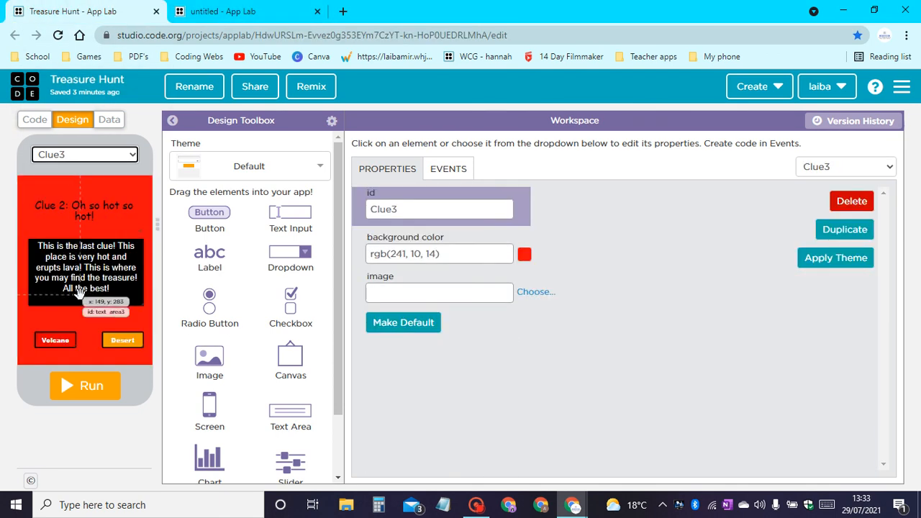
left_click(108, 288)
left_click(422, 254)
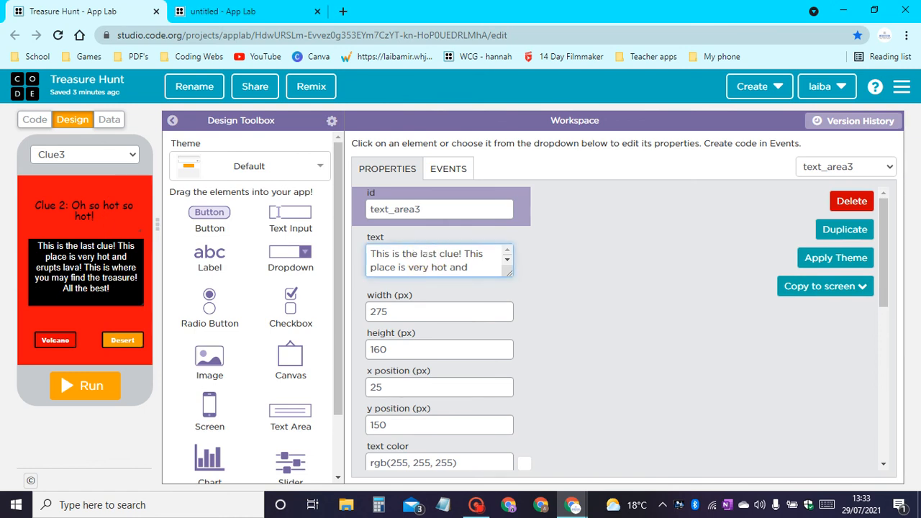
key("ctrl+a")
key("ctrl+c")
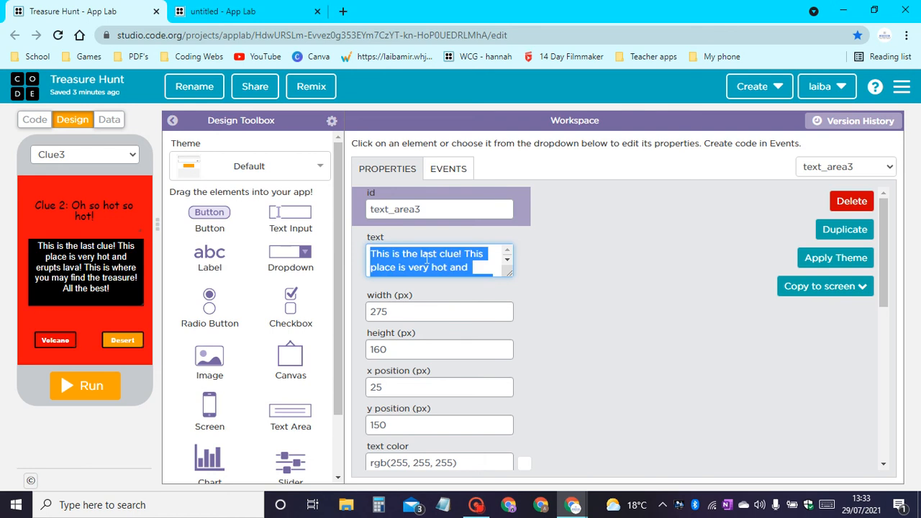
Back in the untitled project, replace Clue3's clue text with the copied text and resize the text area to 290 by 195 px at y position 135.
left_click(220, 11)
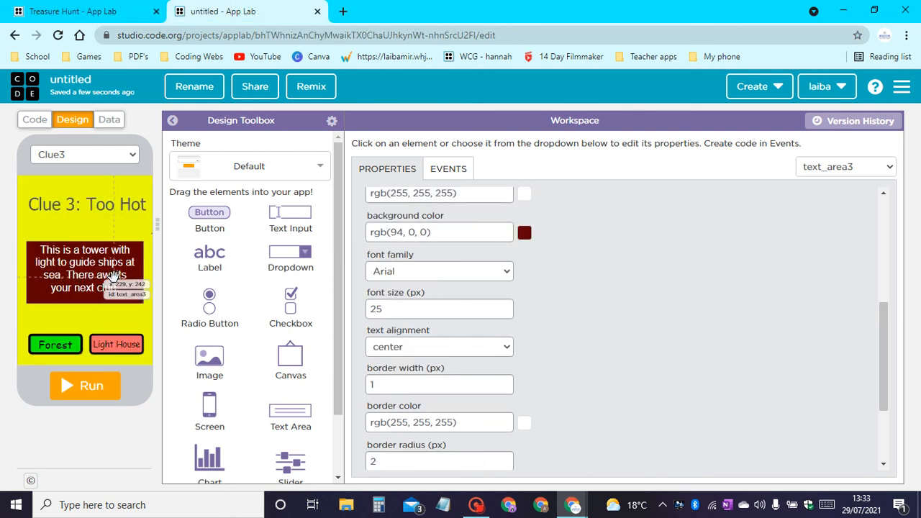
scroll(462, 336, "up", 5)
left_click(440, 254)
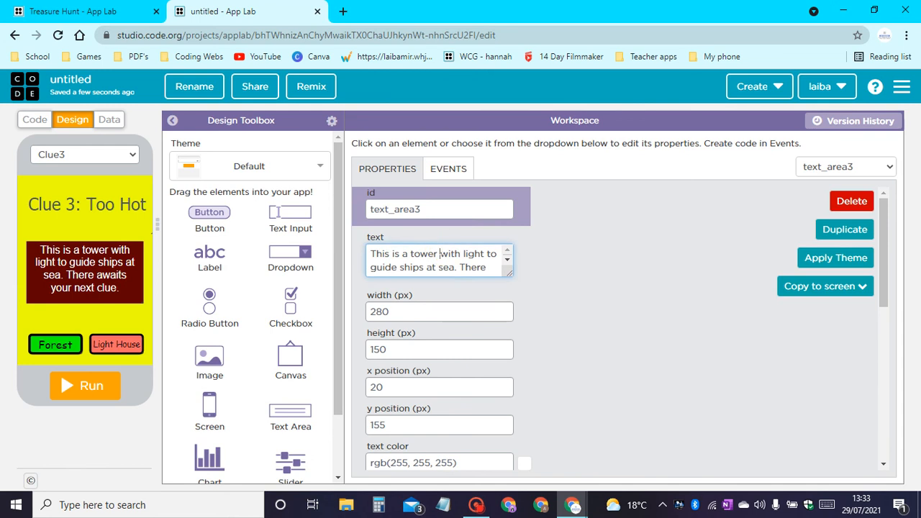
key("ctrl+a")
key("ctrl+v")
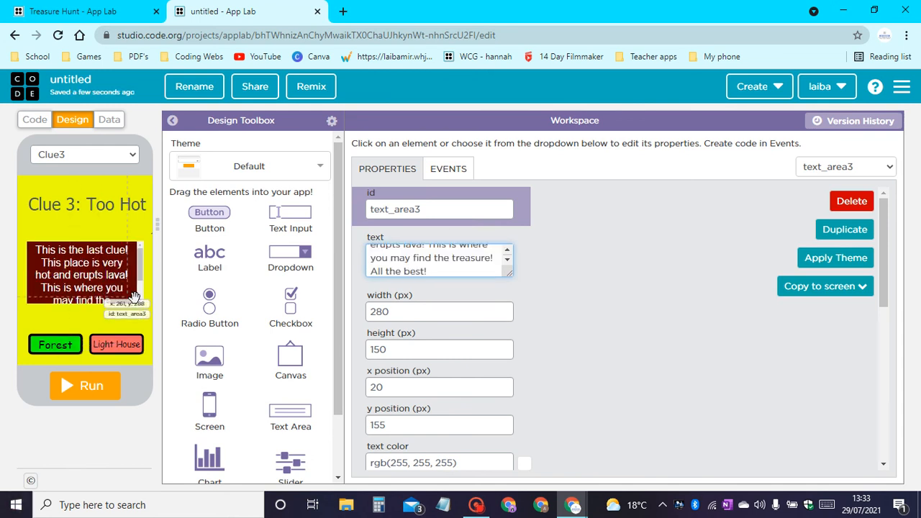
mouse_move(124, 302)
left_mouse_down()
mouse_move(124, 329)
mouse_move(124, 316)
mouse_move(127, 325)
mouse_move(140, 315)
mouse_move(144, 322)
mouse_move(117, 294)
left_mouse_up()
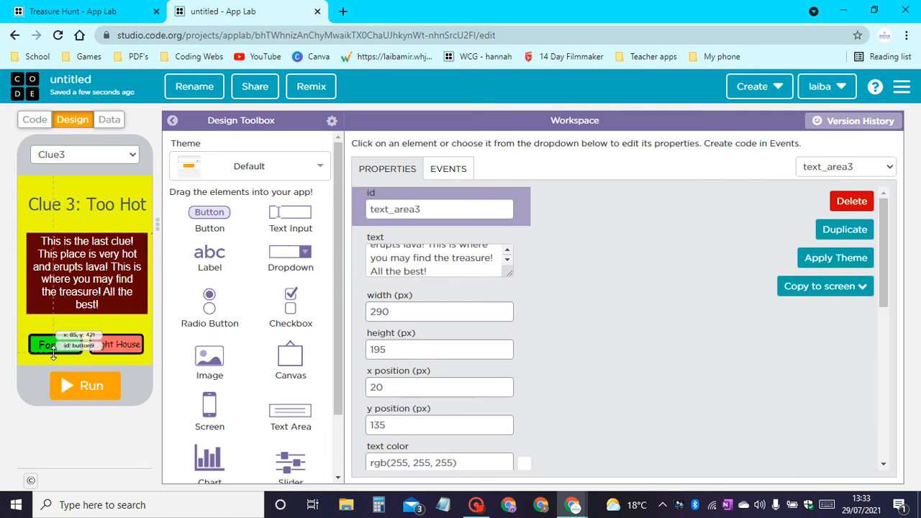
Change the Forest button on Clue3 to the id C3_volocano and the text Volcano.
left_click(52, 352)
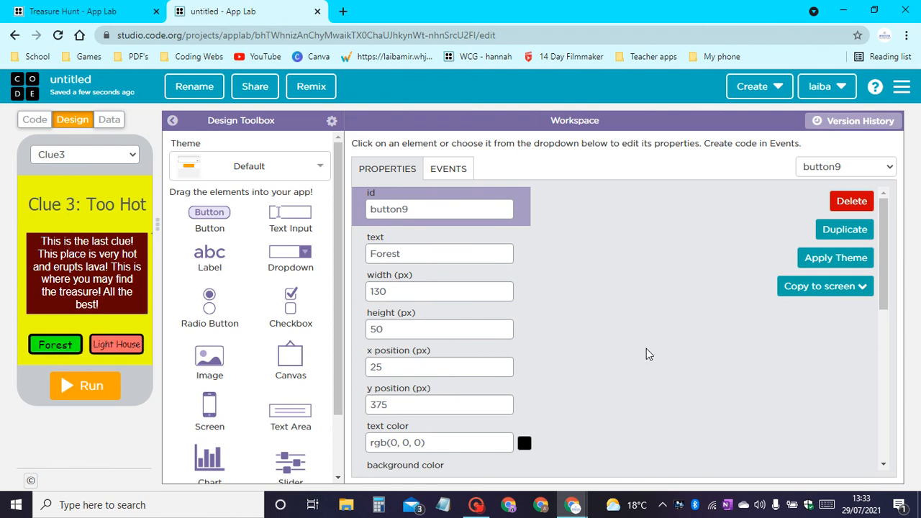
left_click_drag(423, 207, 206, 216)
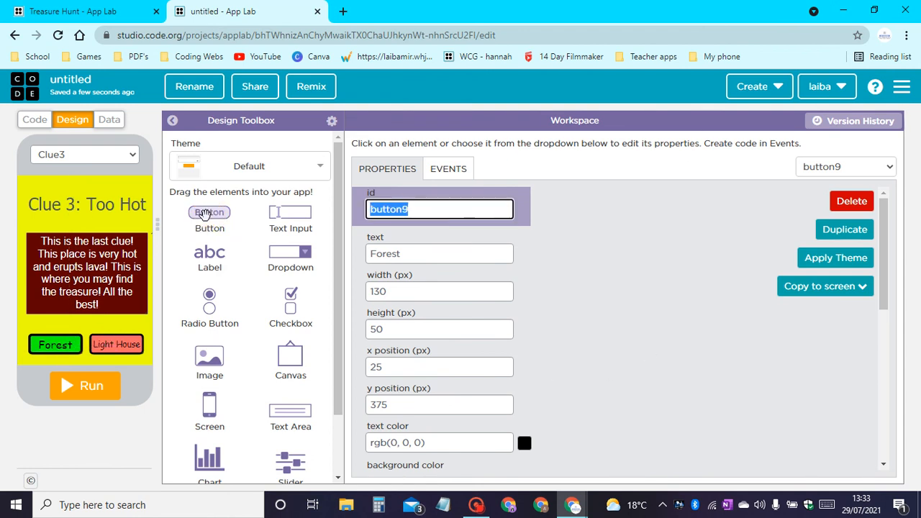
type("C3_volocano")
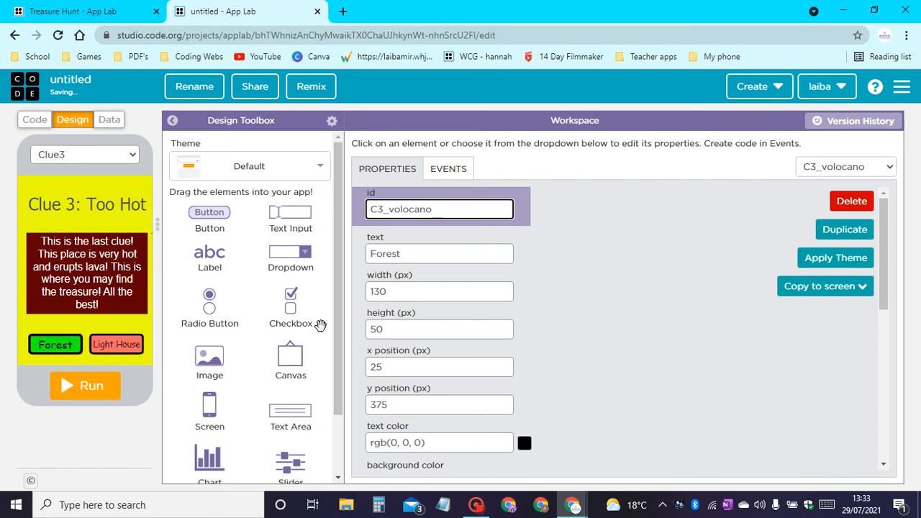
key("Tab")
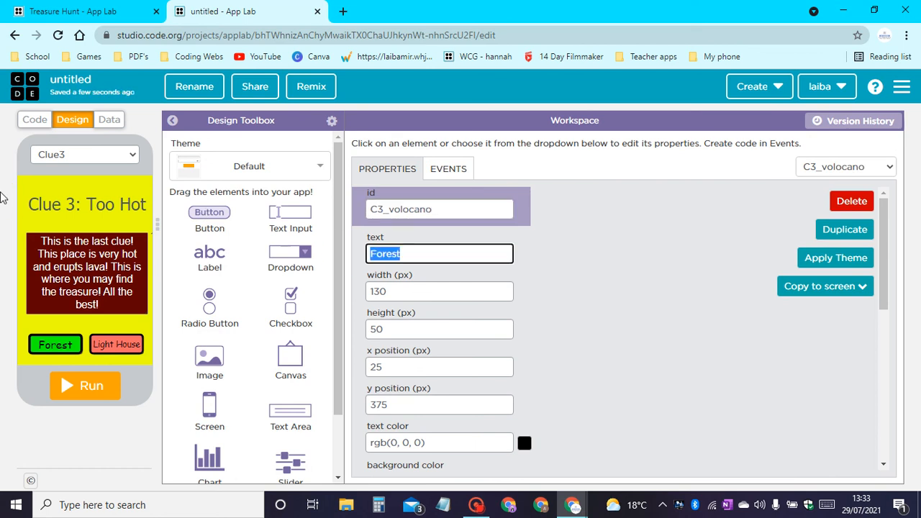
type("vol")
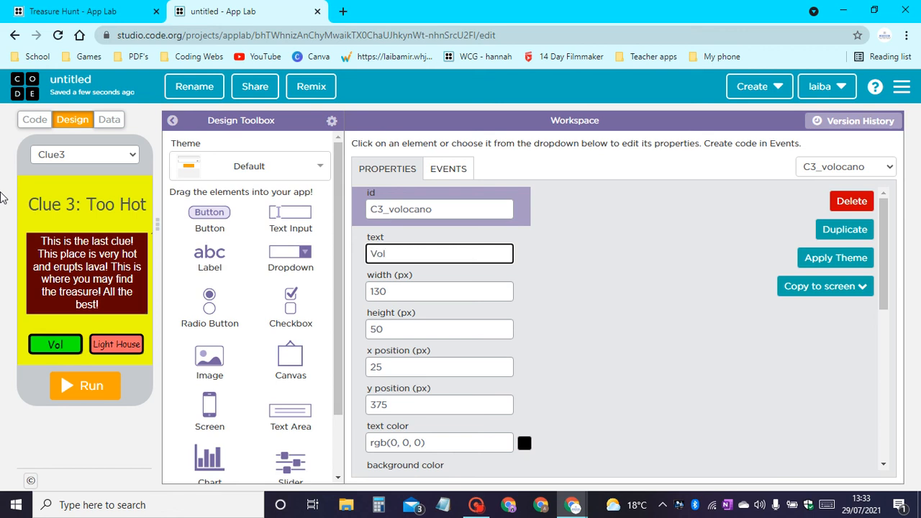
type("cano")
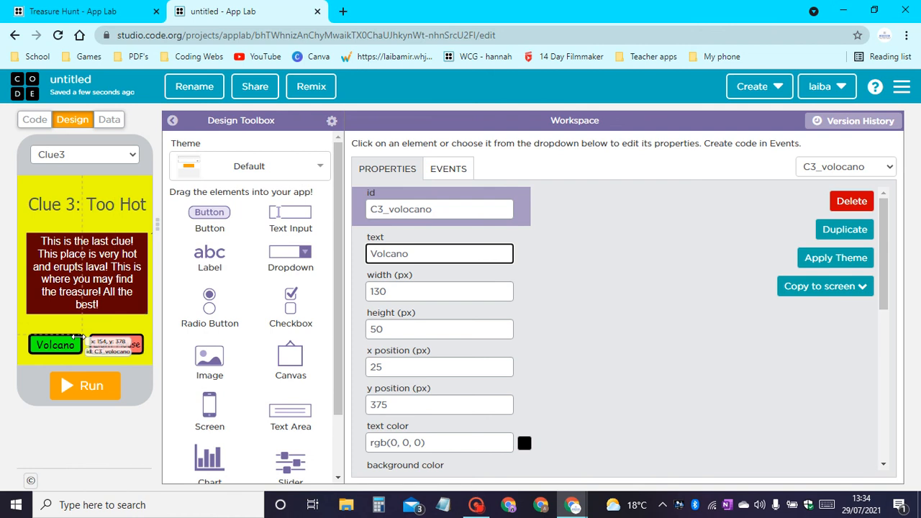
Change the Light House button on Clue3 to the id C3_desert and the text Desert.
left_click(117, 344)
double_click(452, 209)
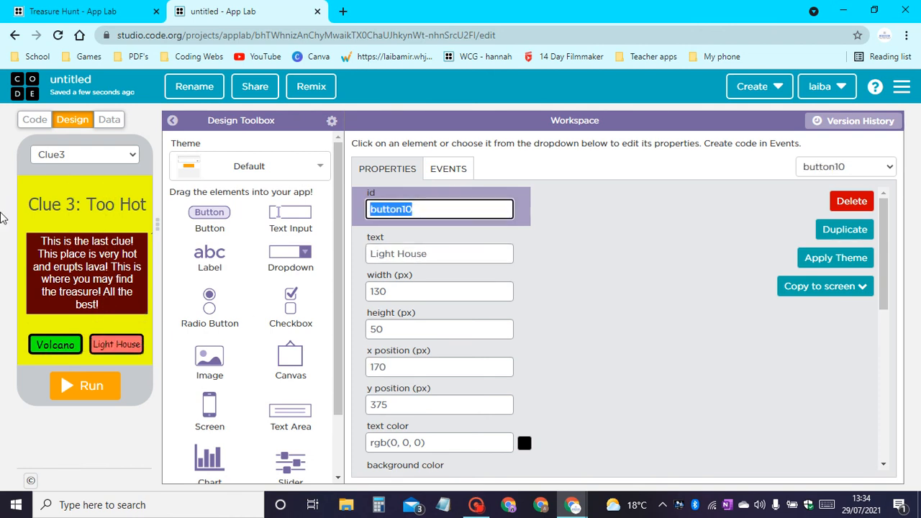
type("C3_desert")
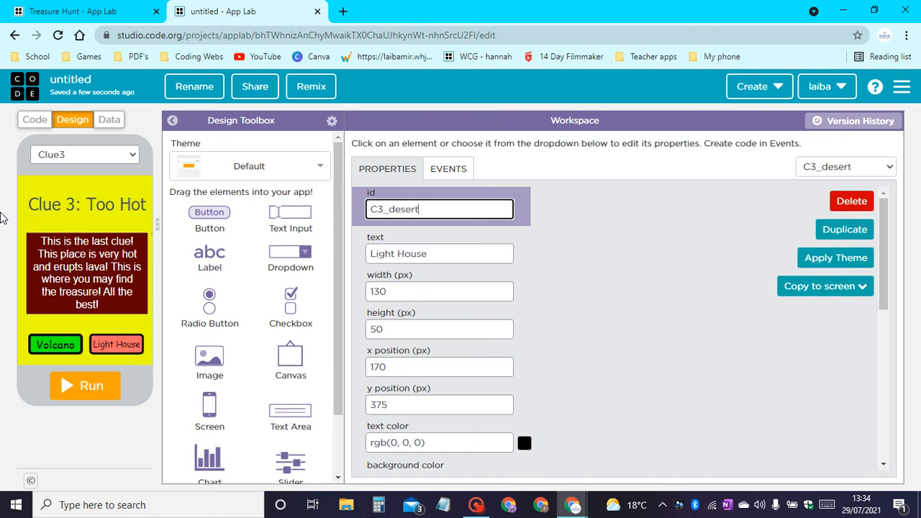
key("Tab")
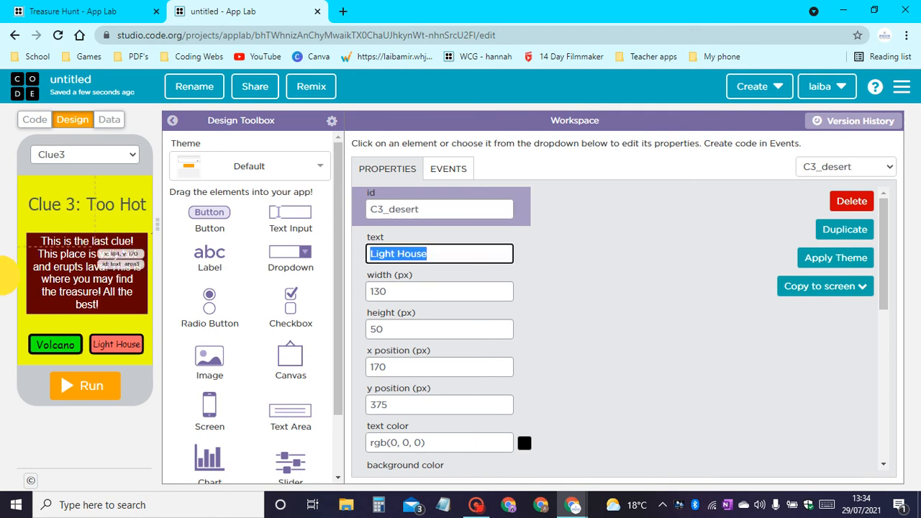
type("Desert")
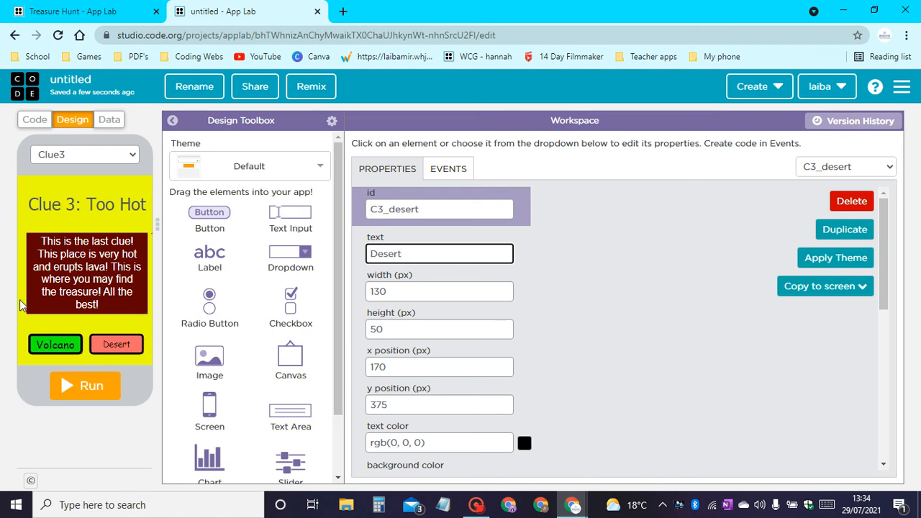
Increase the Desert button's font size to 25 px.
scroll(535, 357, "down", 5)
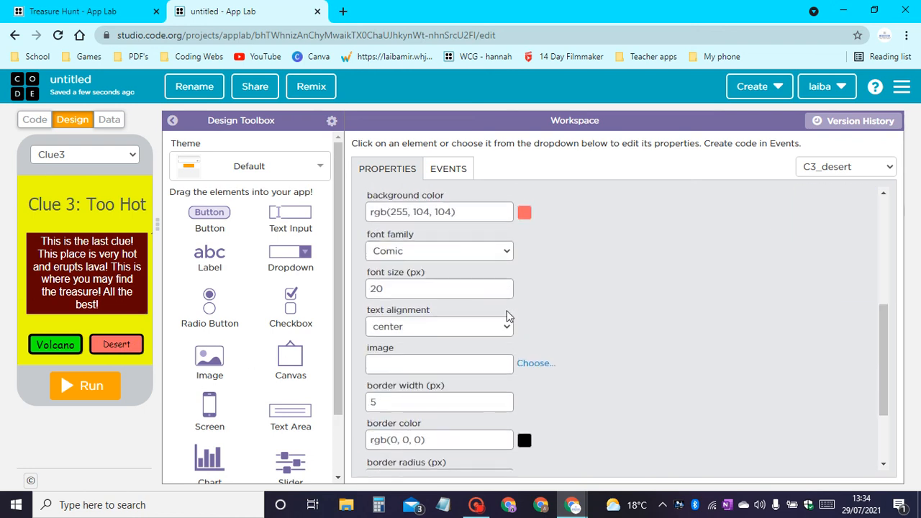
left_click(505, 285)
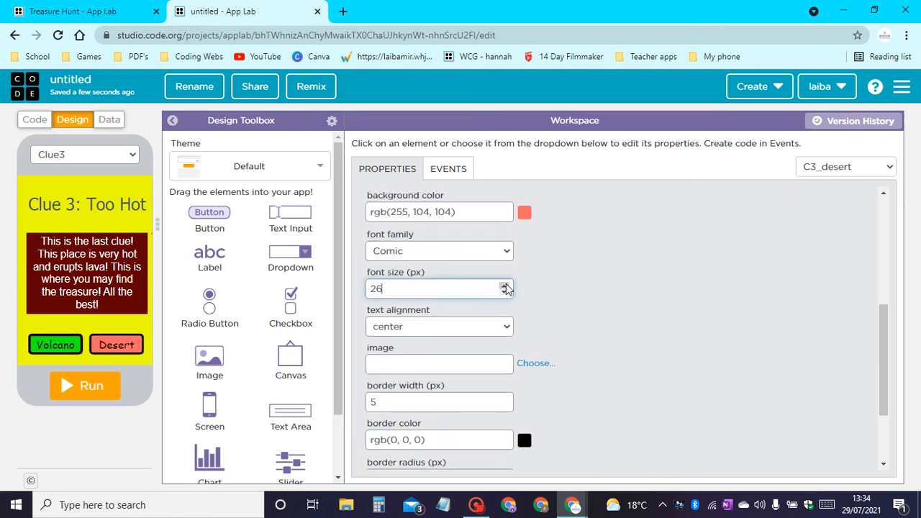
left_click(504, 294)
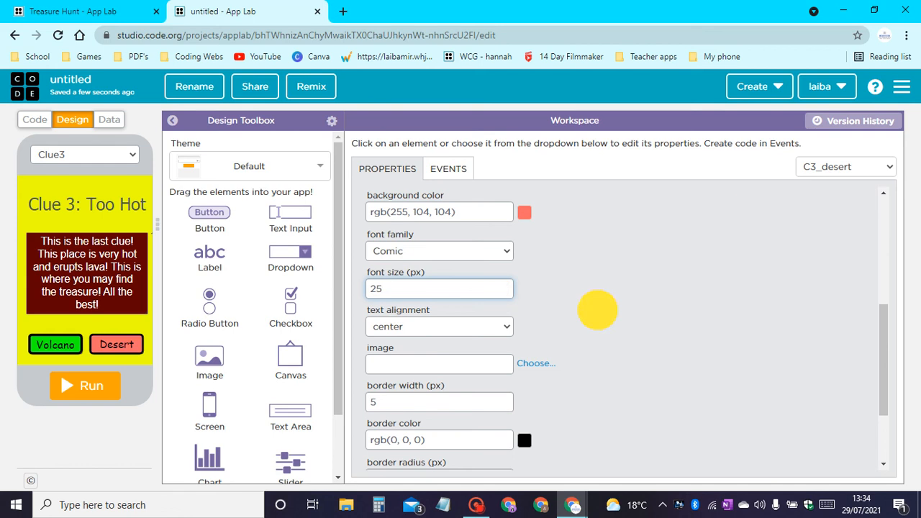
left_click(599, 314)
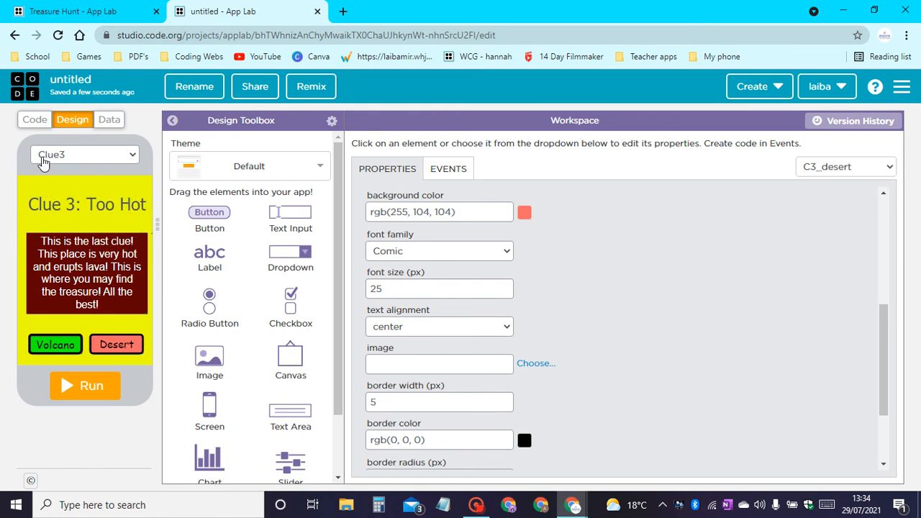
Look through the Clue1 and Clue2 screens for comparison and return to the Clue3 screen.
left_click(57, 157)
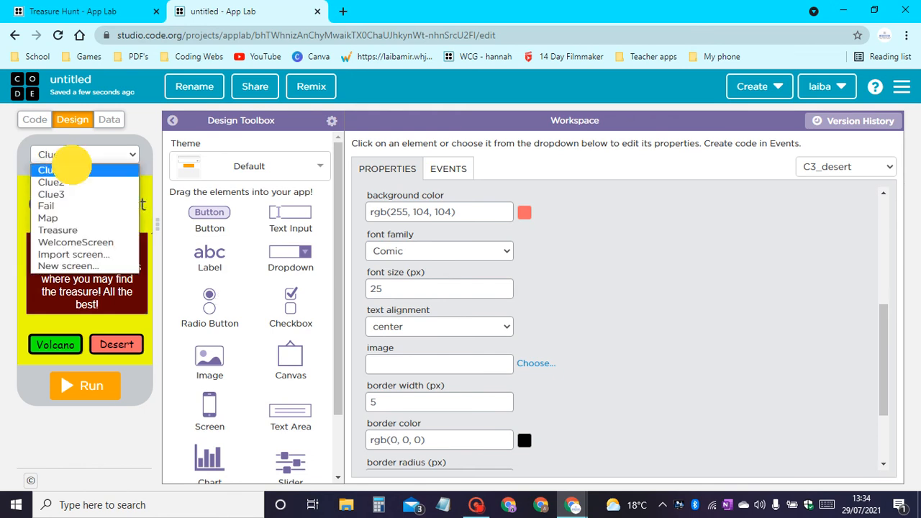
left_click(87, 165)
left_click(86, 160)
left_click(56, 182)
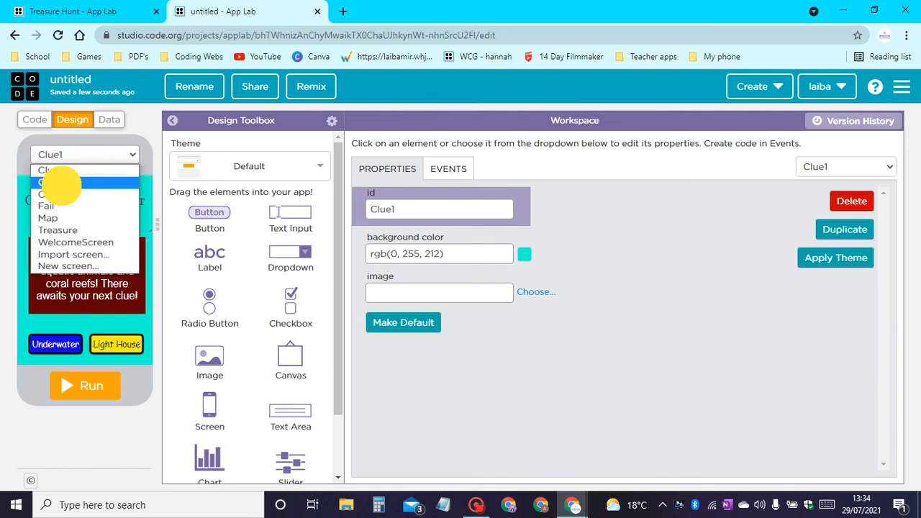
left_click(79, 155)
left_click(72, 194)
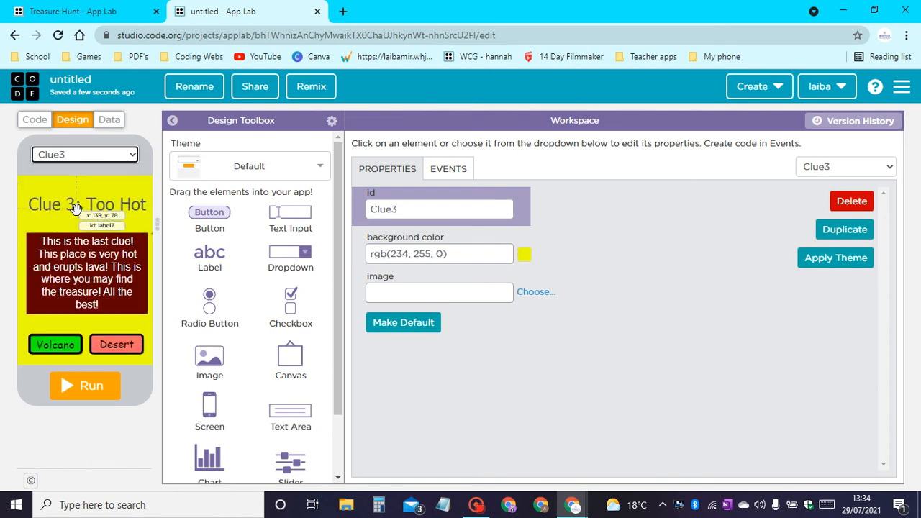
Change the Clue3 screen's background colour to the red #f72626.
left_click(522, 254)
left_click_drag(416, 371, 309, 390)
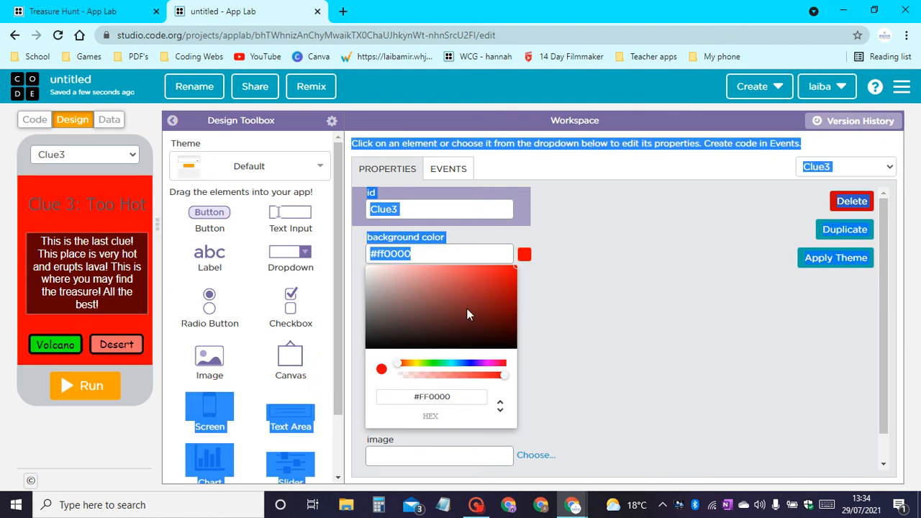
left_click(491, 271)
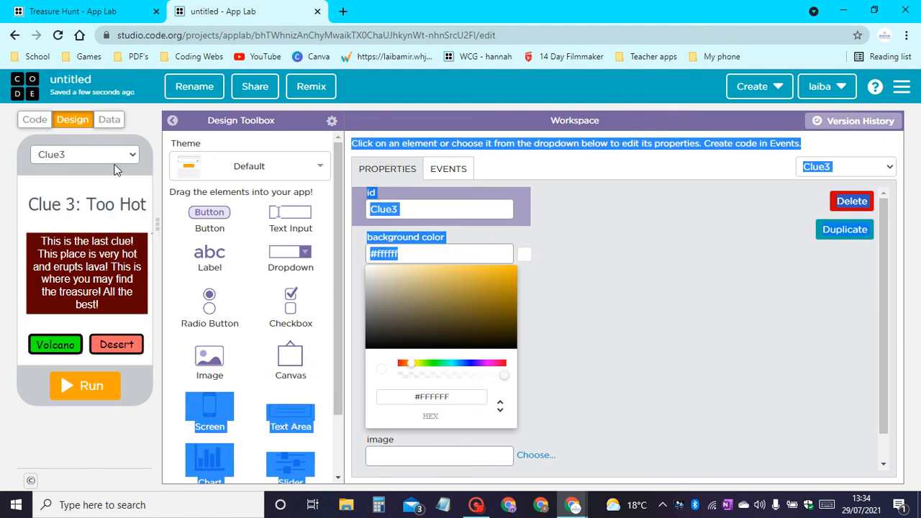
left_click_drag(487, 266, 389, 362)
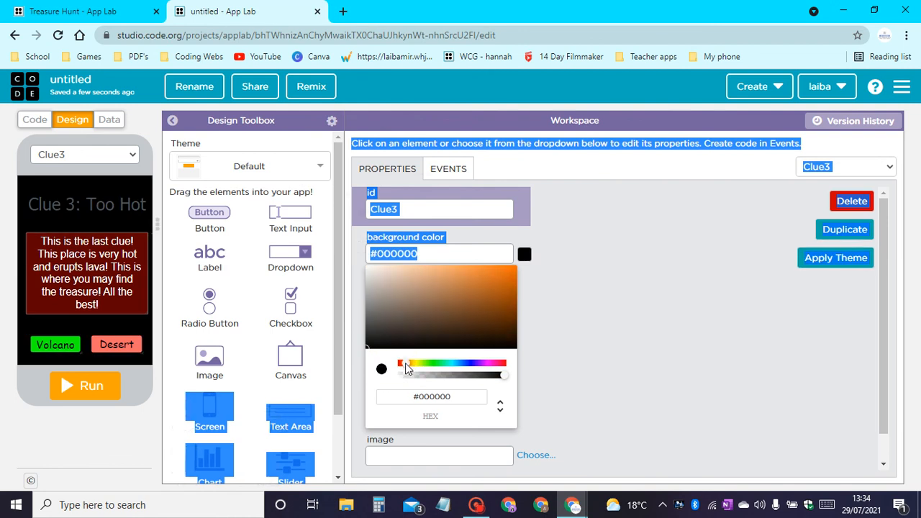
left_click(406, 363)
left_click_drag(558, 274, 520, 255)
left_click(527, 256)
left_click_drag(497, 300, 494, 272)
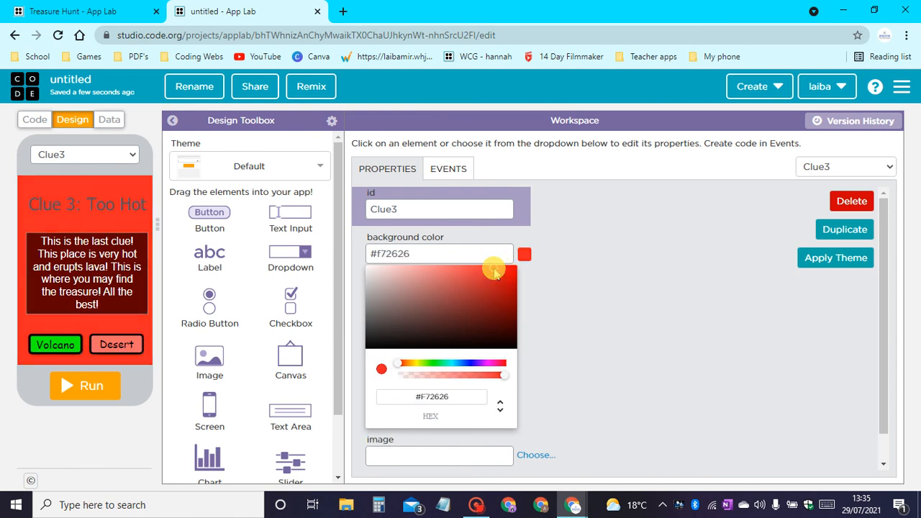
left_click(608, 269)
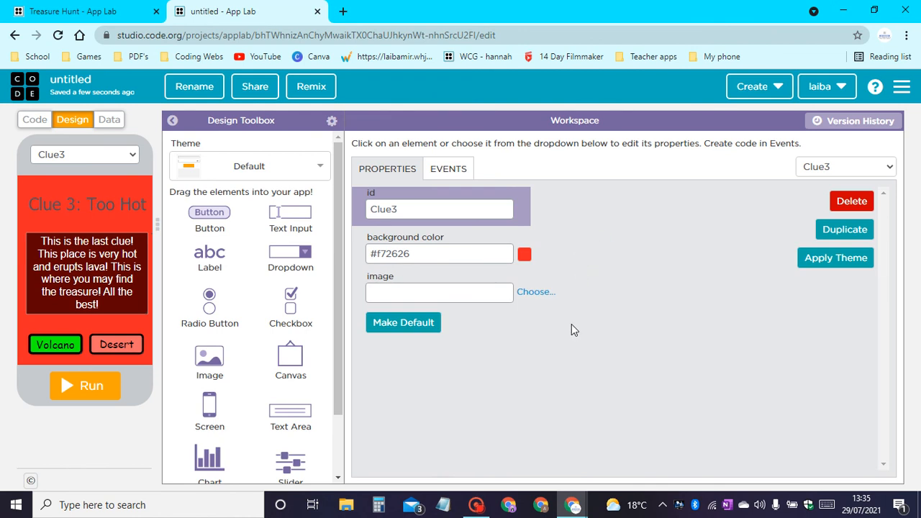
Set the Volcano button's background colour on Clue3 to pure red #ff0000.
left_click(65, 338)
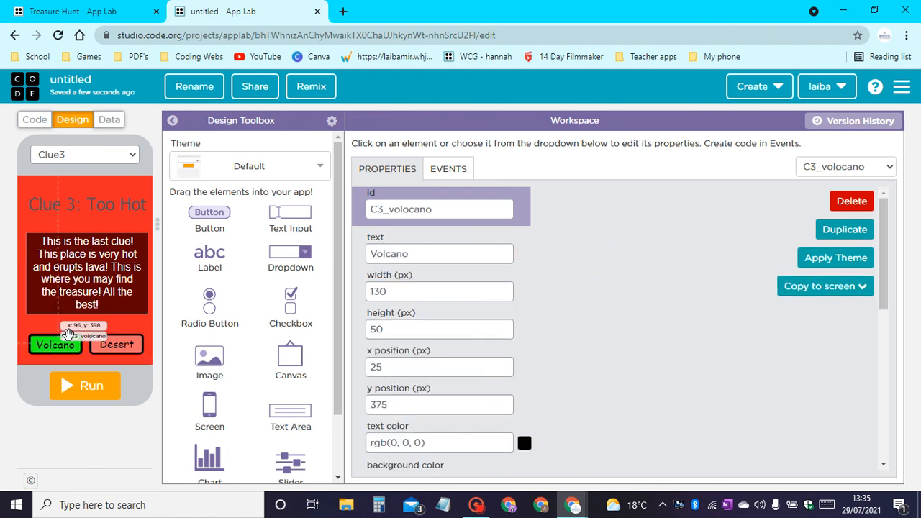
scroll(523, 381, "down", 4)
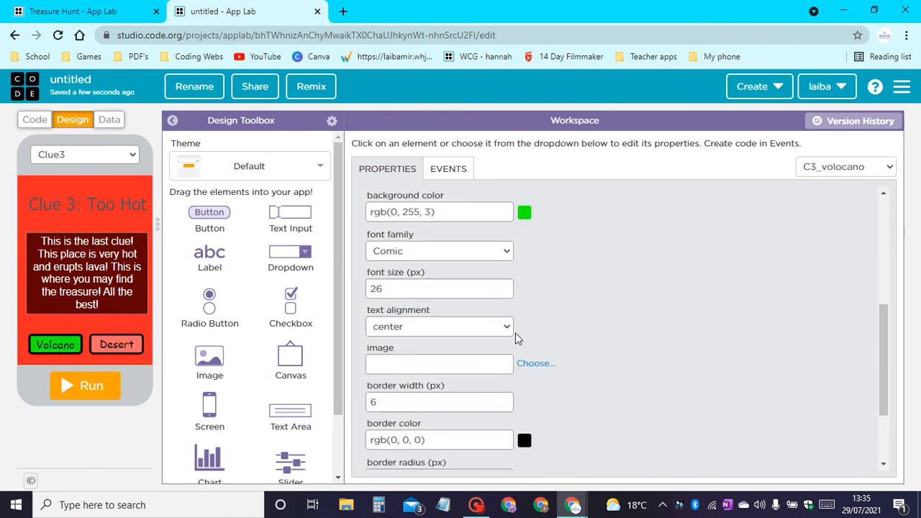
left_click(524, 213)
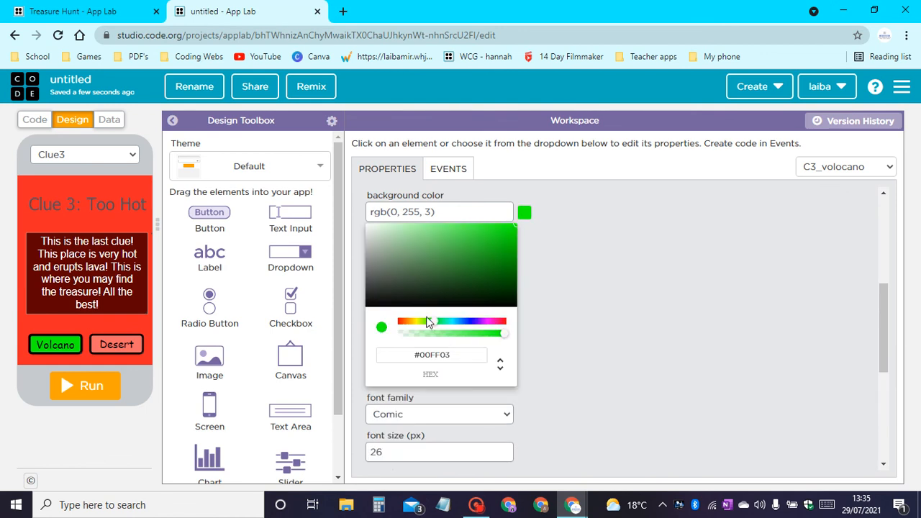
left_click_drag(427, 317, 262, 334)
left_click_drag(415, 318, 362, 319)
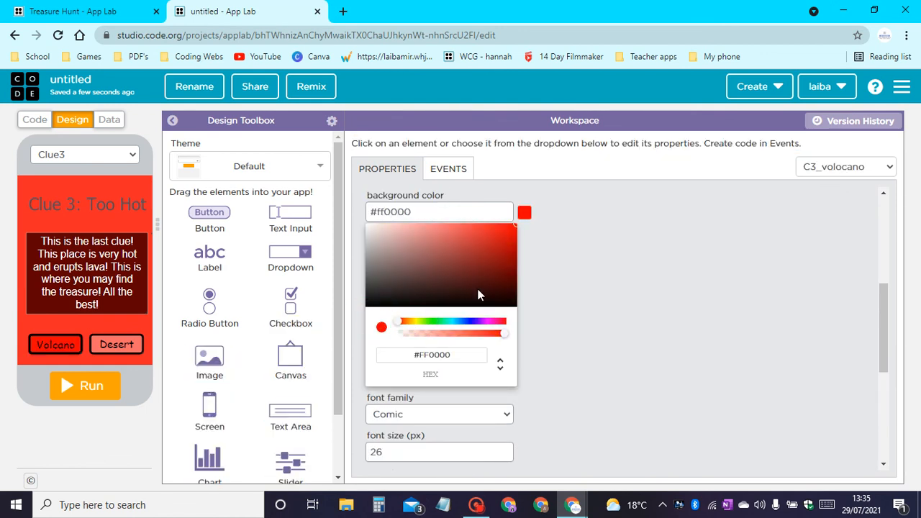
left_click(611, 259)
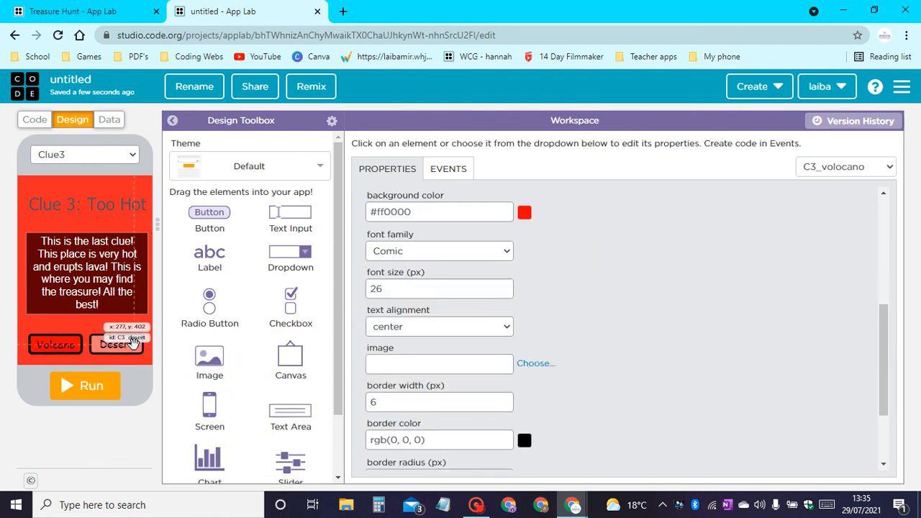
Set the Desert button's background colour on Clue3 to orange #ff7b00.
left_click(134, 346)
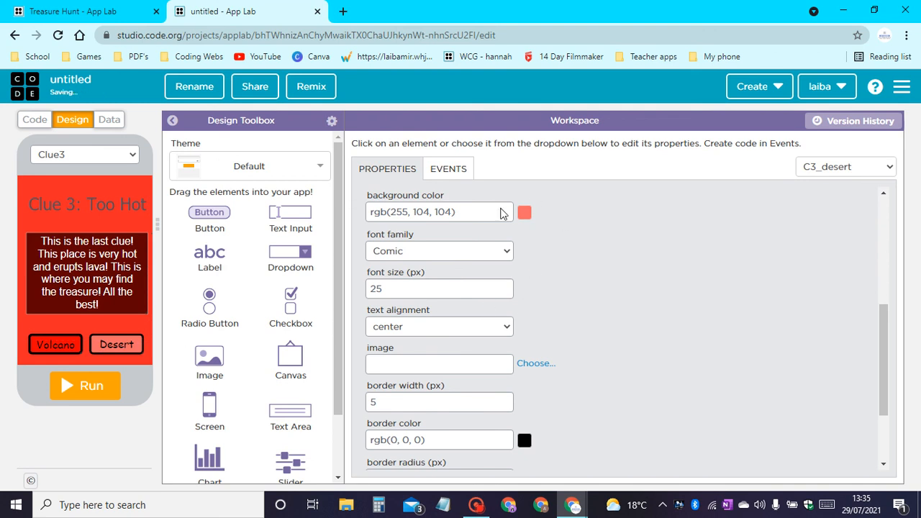
left_click(525, 214)
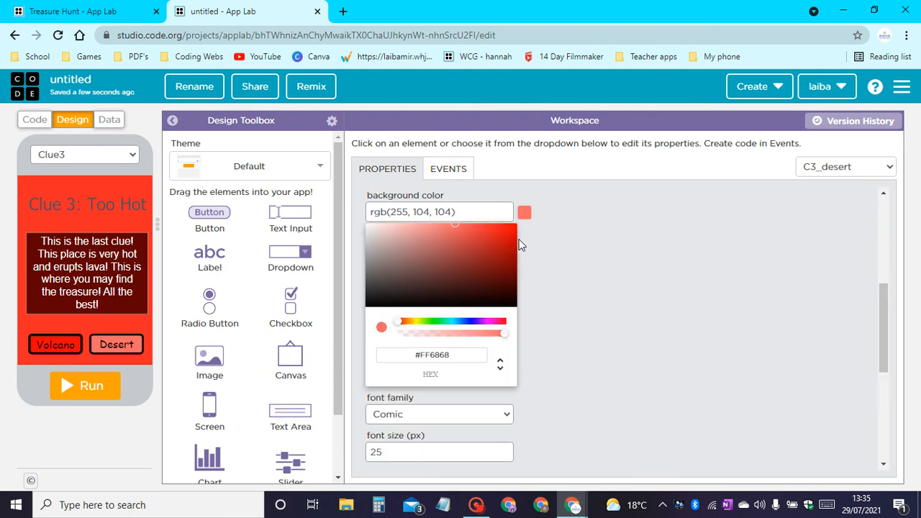
left_click(407, 321)
left_click_drag(501, 245, 516, 226)
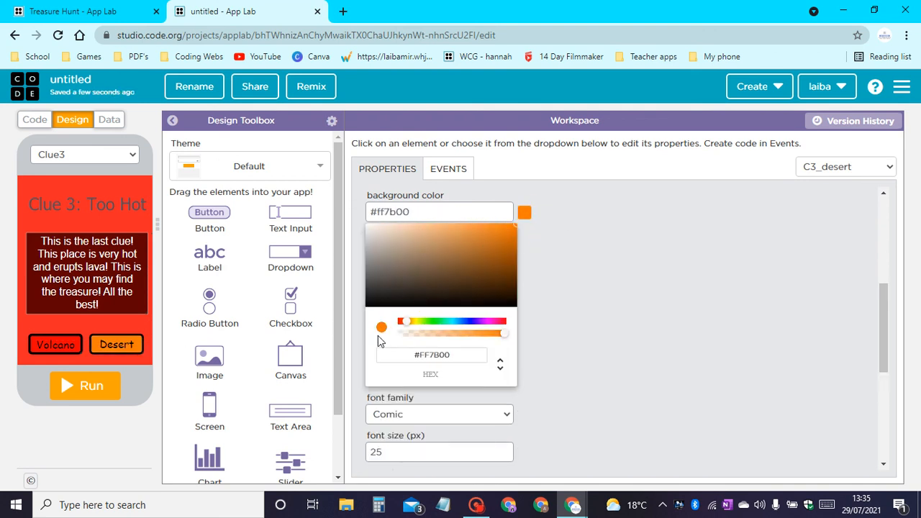
left_click(579, 271)
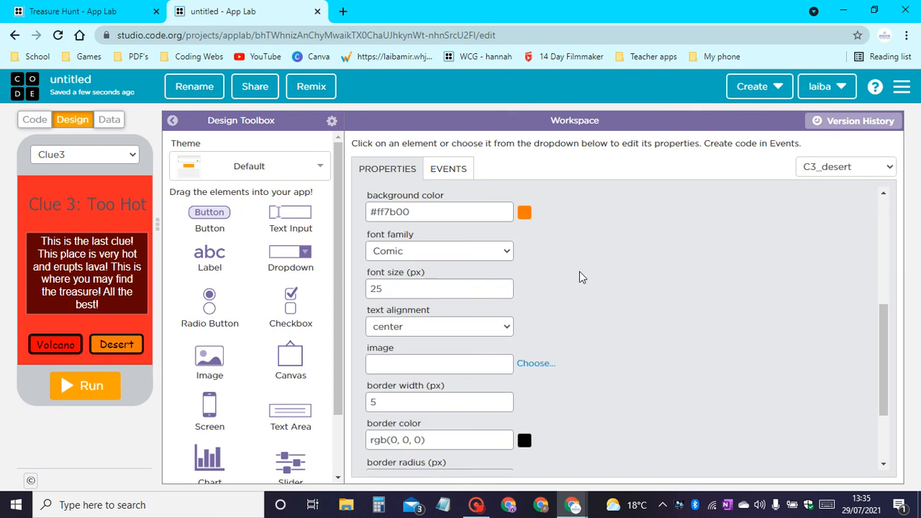
Review the Fail, Map, Treasure and WelcomeScreen screens one after another.
left_click(70, 156)
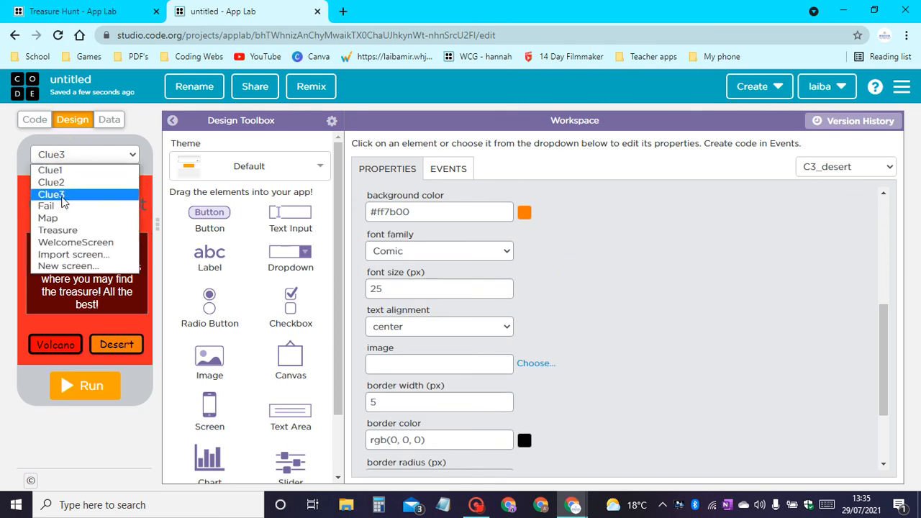
left_click(49, 204)
left_click(84, 154)
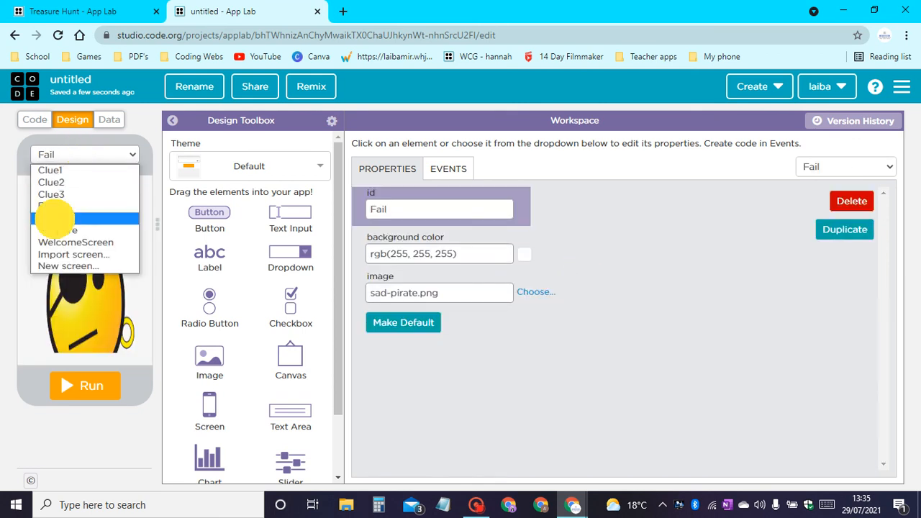
left_click(50, 218)
left_click(96, 155)
left_click(58, 230)
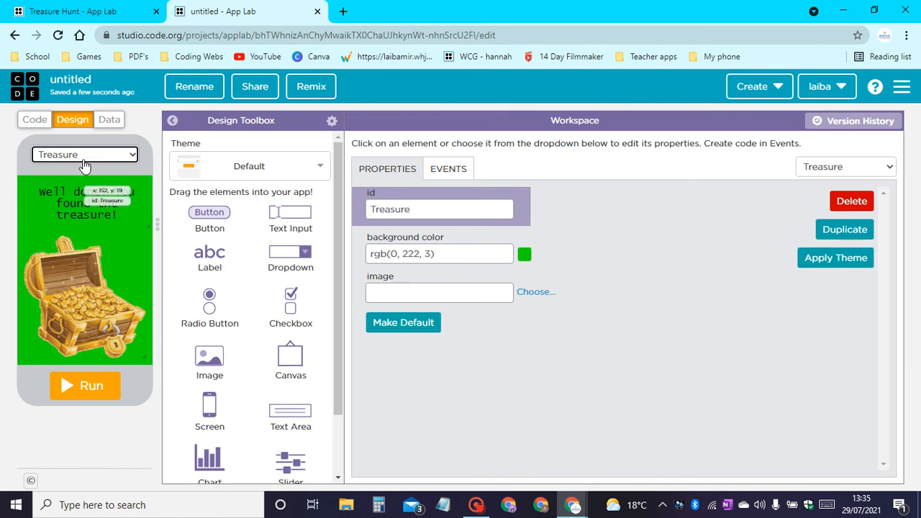
left_click(84, 158)
left_click(76, 243)
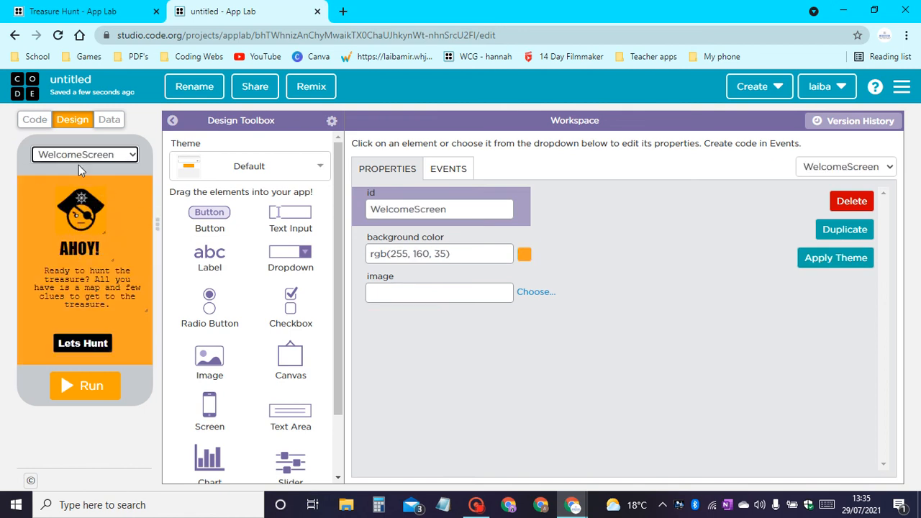
Switch to the app's code and add an onEvent block for a click on B_letsHunt.
left_click(41, 118)
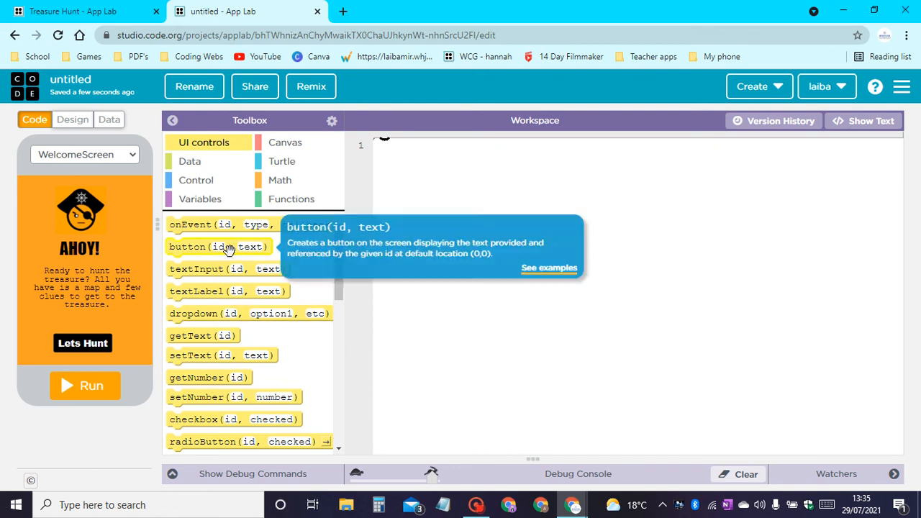
left_click_drag(185, 224, 392, 147)
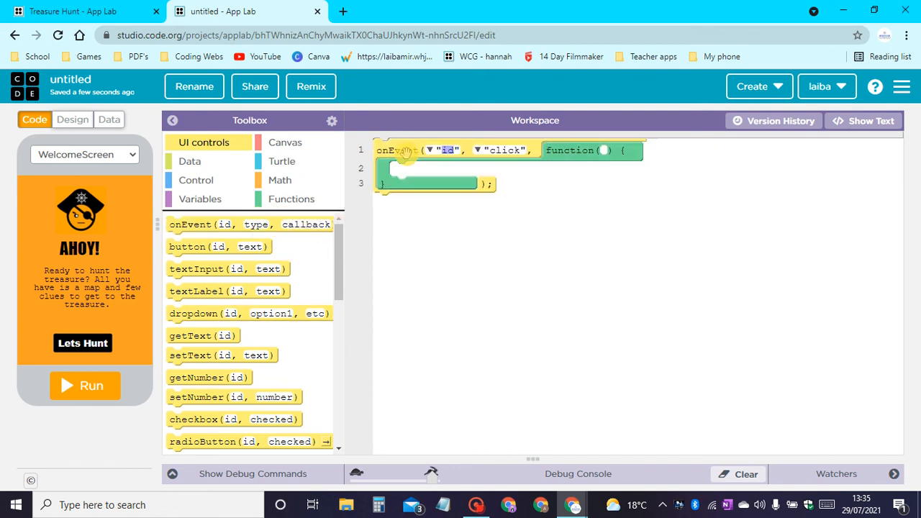
mouse_move(90, 334)
left_click(429, 149)
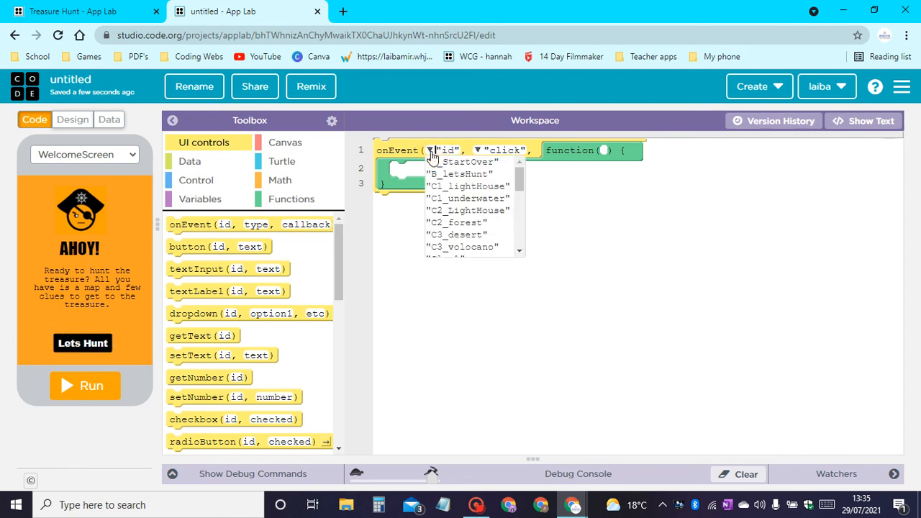
left_click(489, 176)
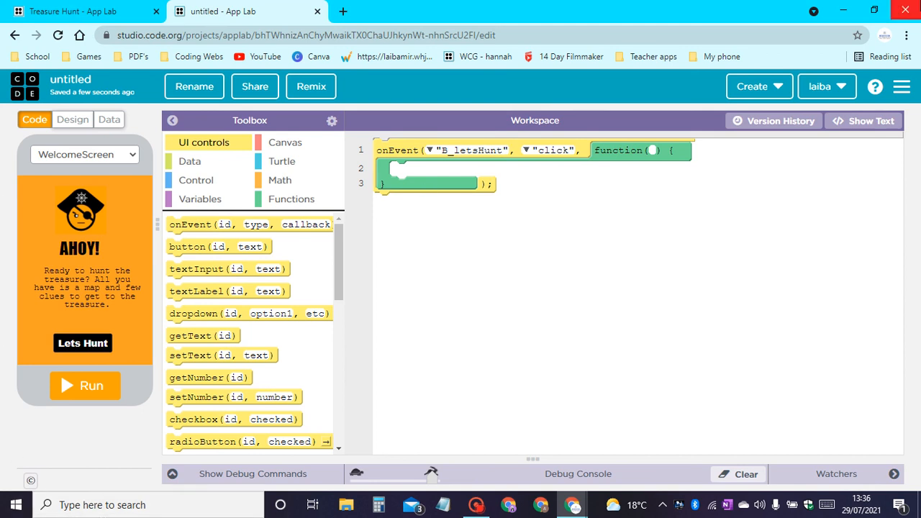
Display the Map screen in the preview and put a setScreen block for "Map" inside the B_letsHunt event.
left_click(84, 156)
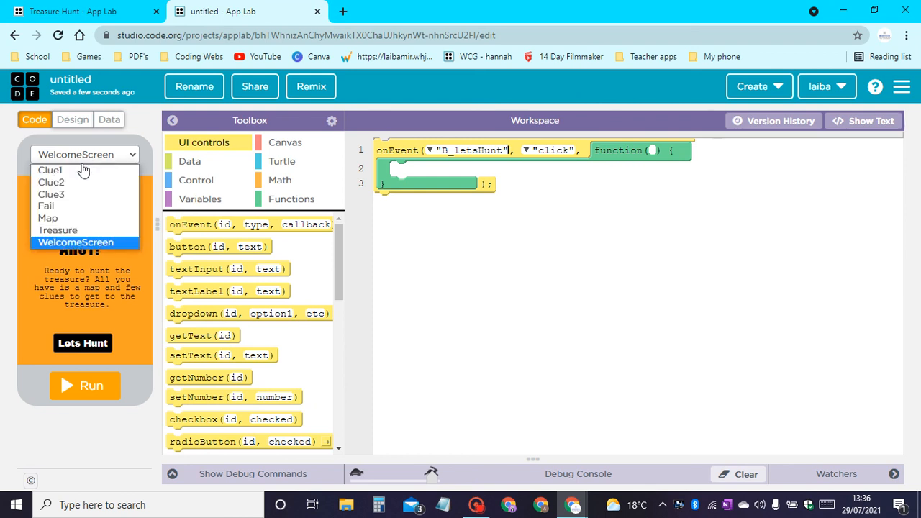
left_click(63, 220)
left_click(187, 227)
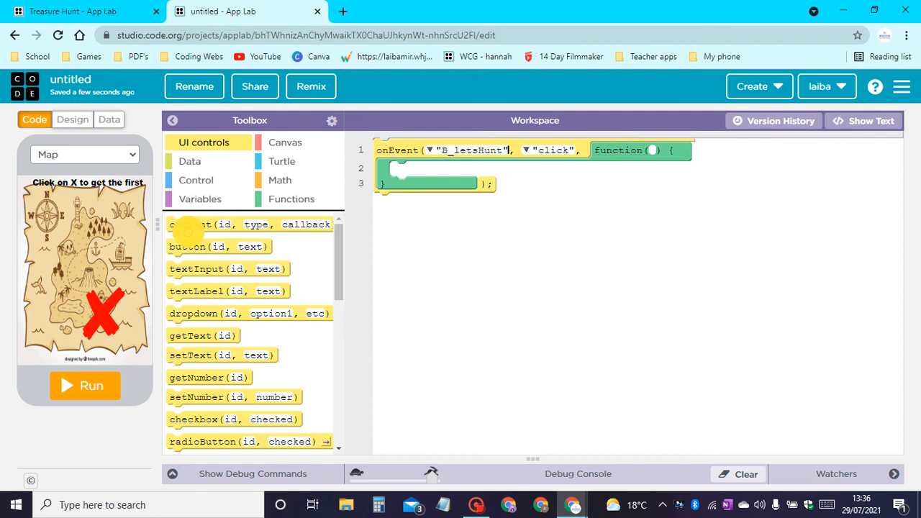
scroll(216, 335, "down", 10)
left_click(183, 401)
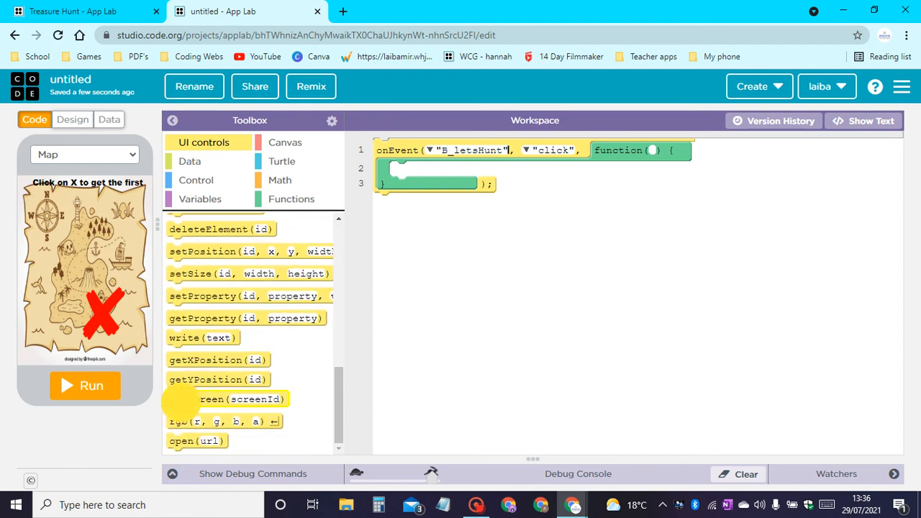
left_click_drag(184, 399, 444, 170)
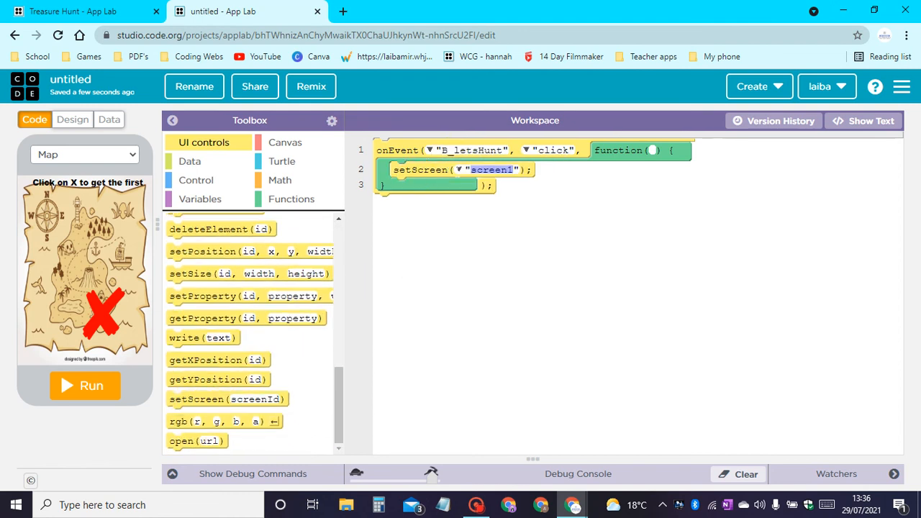
left_click(458, 171)
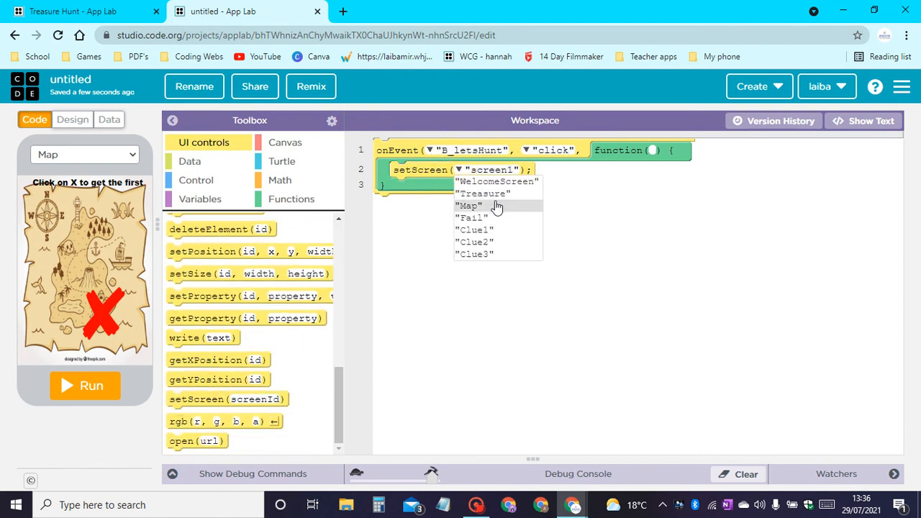
left_click(490, 205)
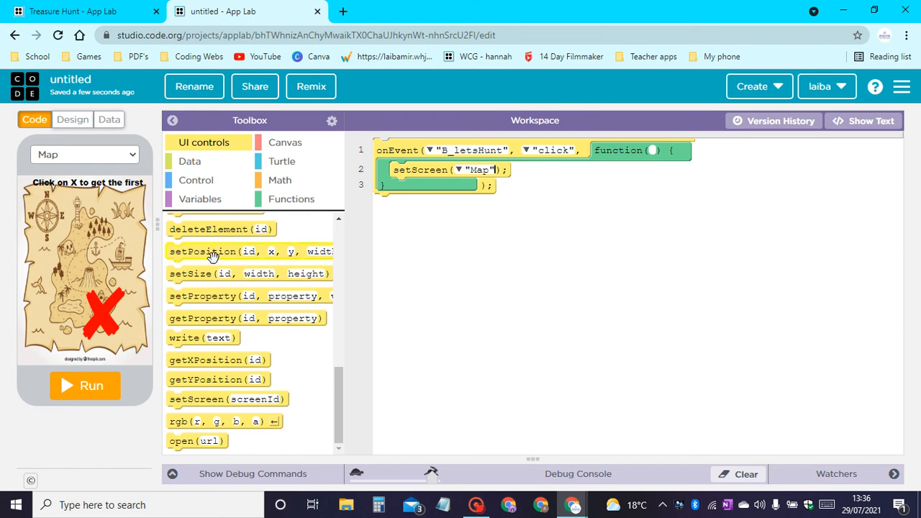
Add a second onEvent block below the first for a click on X_image.
scroll(212, 255, "up", 10)
left_click_drag(200, 224, 396, 208)
left_click(430, 206)
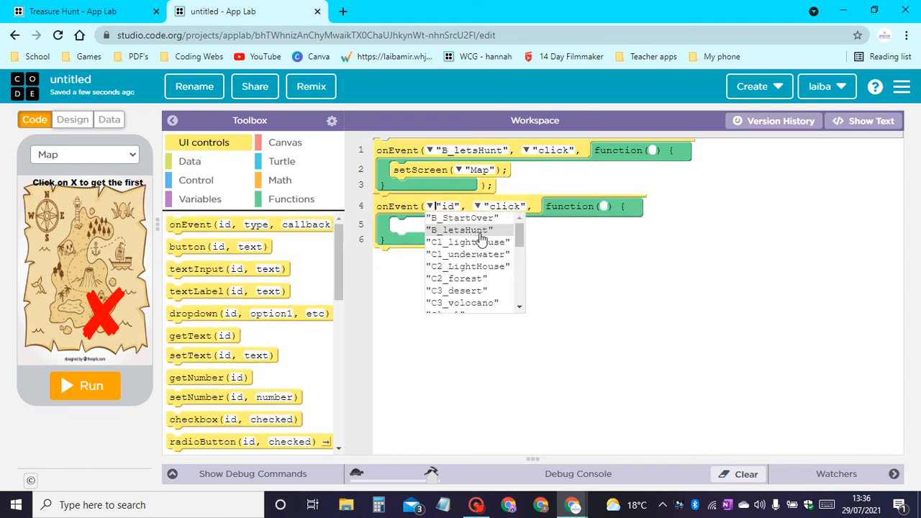
scroll(481, 238, "down", 2)
scroll(466, 259, "up", 1)
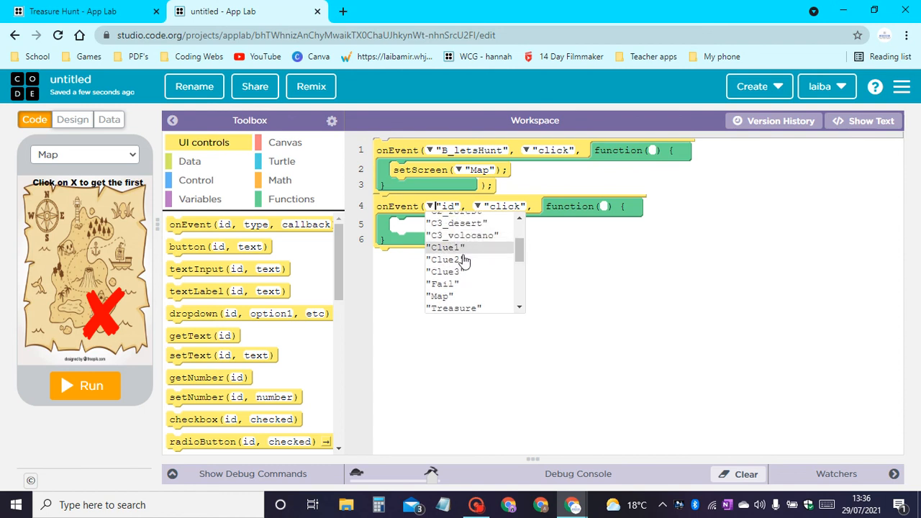
scroll(468, 261, "down", 2)
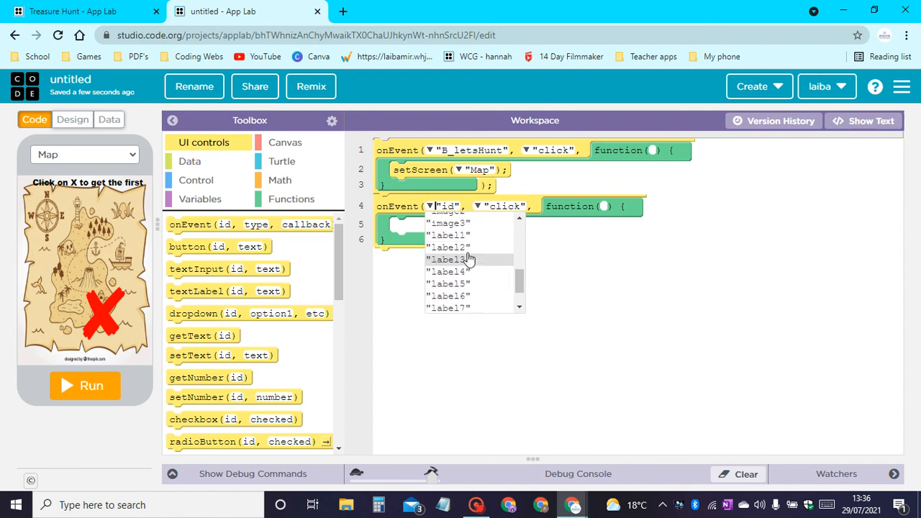
scroll(466, 265, "up", 1)
left_click(463, 267)
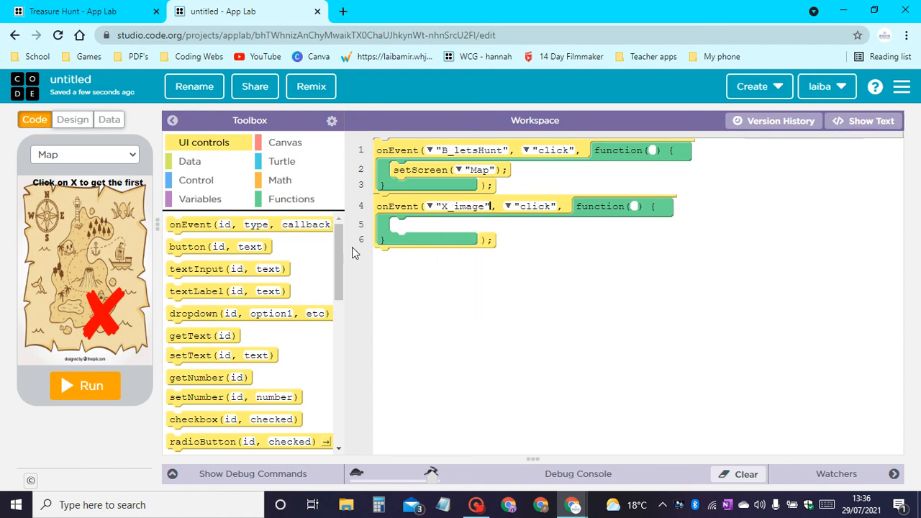
Put a setScreen block for "Clue1" inside the X_image click event.
scroll(209, 389, "down", 5)
scroll(209, 389, "down", 2)
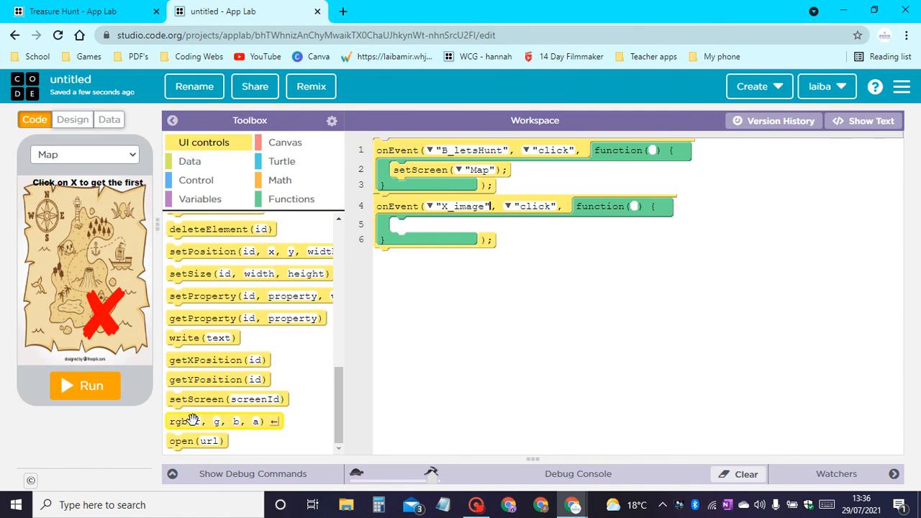
left_click_drag(219, 398, 441, 229)
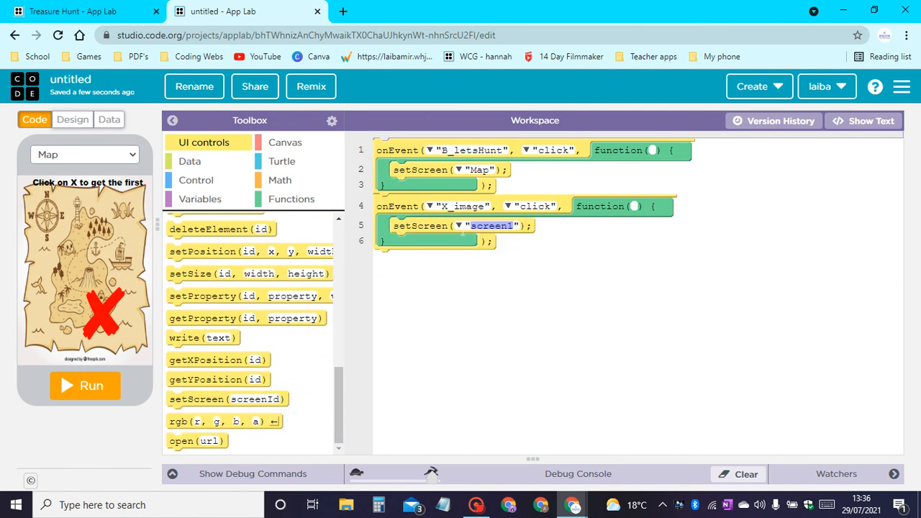
left_click(460, 225)
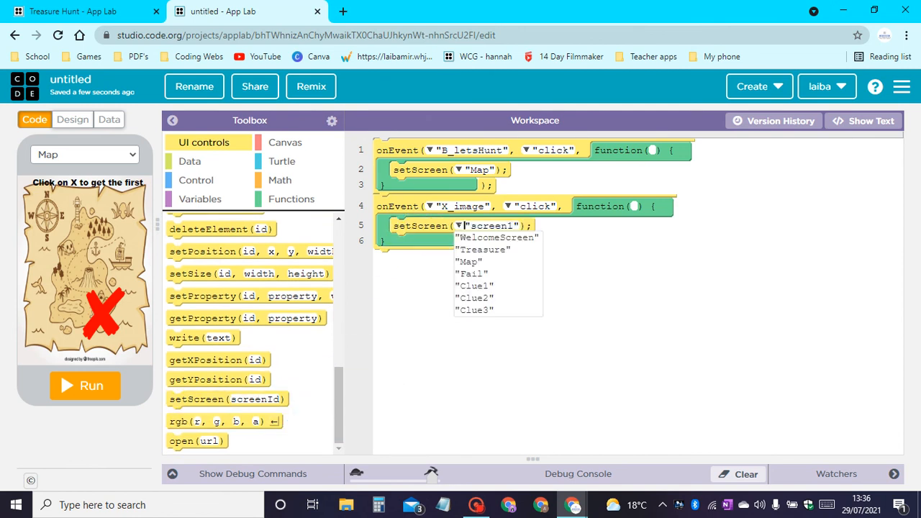
left_click(472, 286)
Display the Clue1 screen in the preview and add a third onEvent block for a click on C1_underwater.
left_click(67, 155)
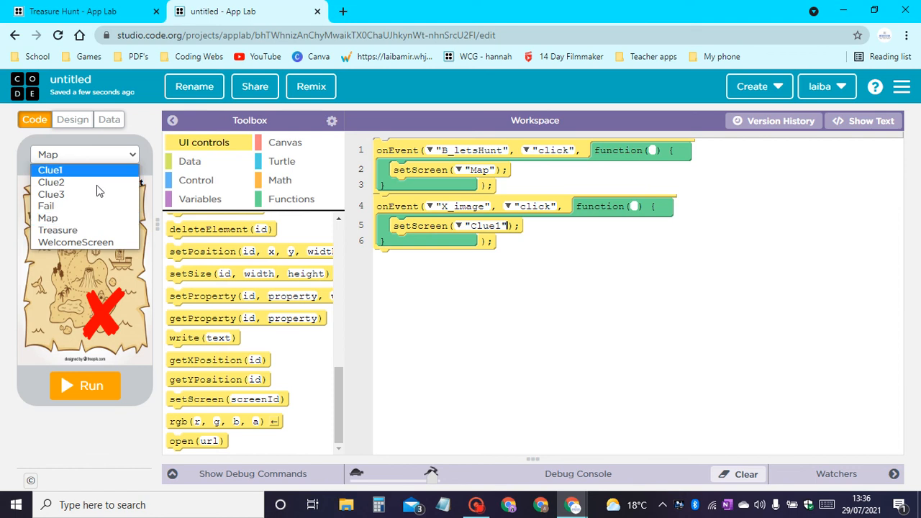
left_click(86, 170)
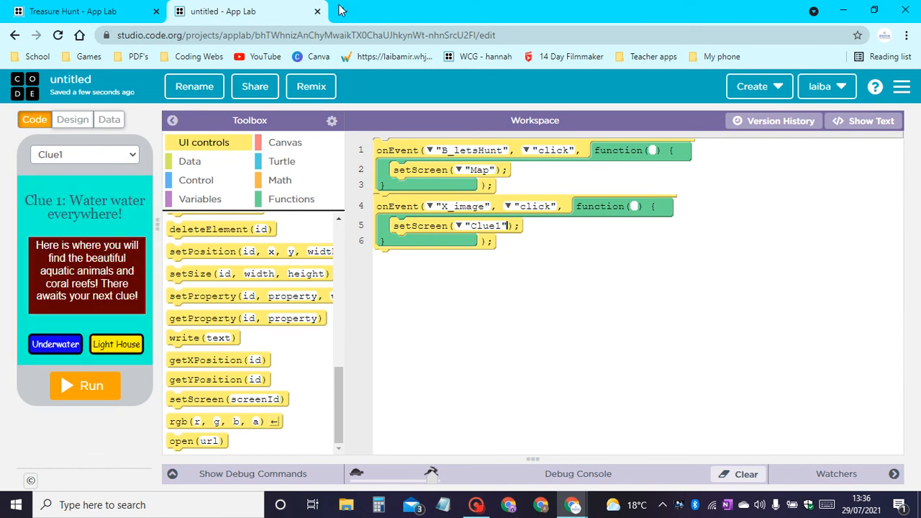
scroll(263, 249, "up", 7)
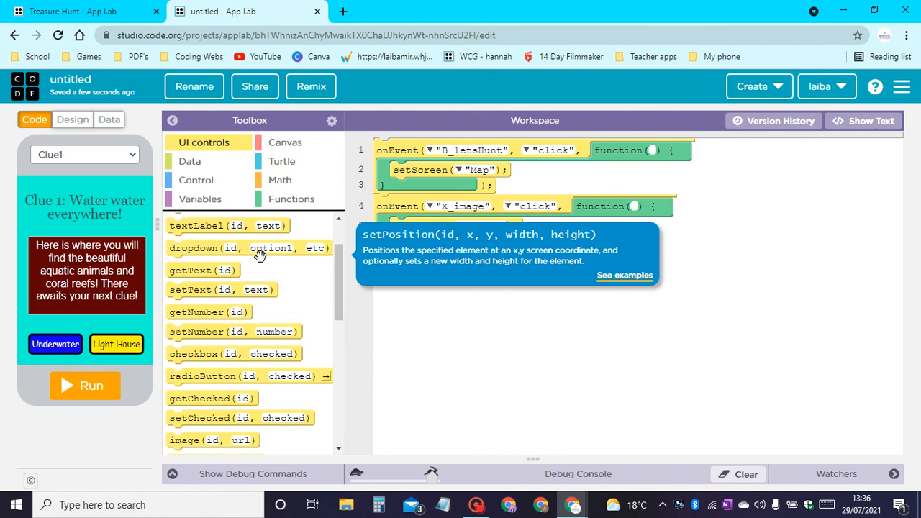
left_click_drag(181, 223, 387, 264)
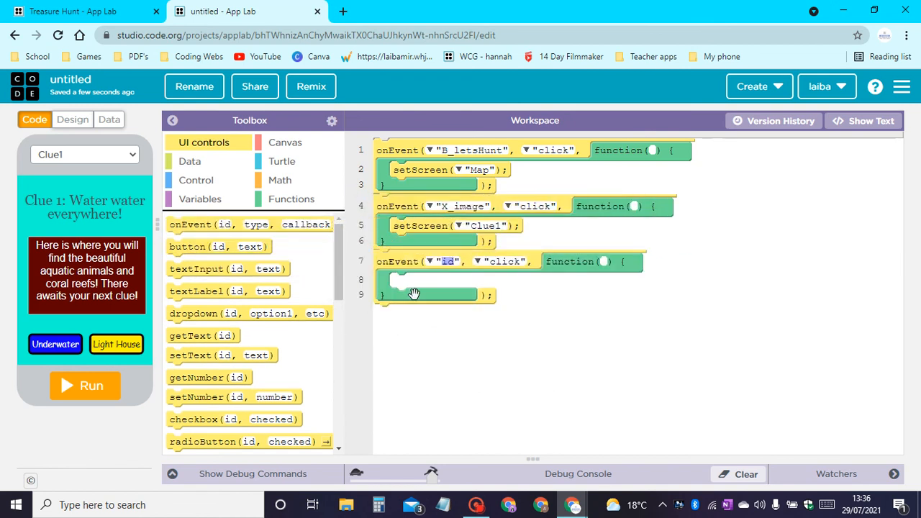
left_click(430, 262)
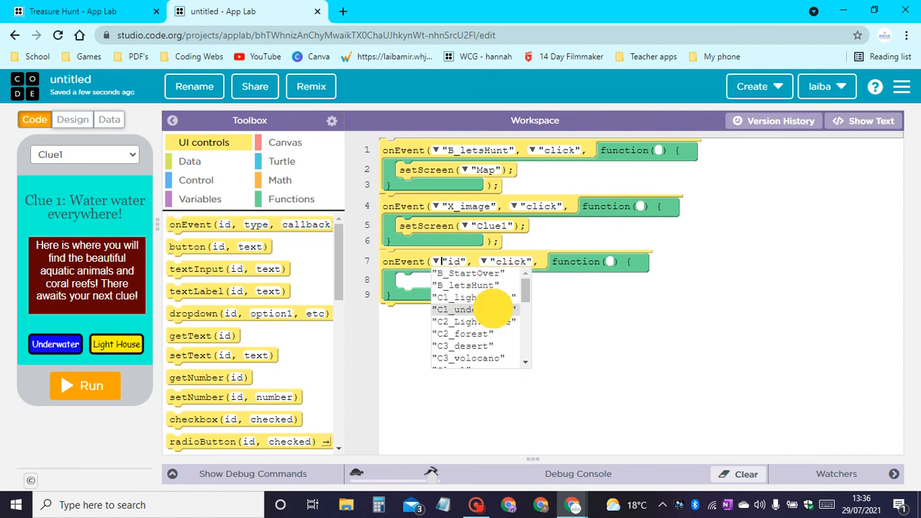
left_click(497, 310)
Put a setScreen block for "Clue2" inside the C1_underwater click event.
scroll(252, 291, "down", 5)
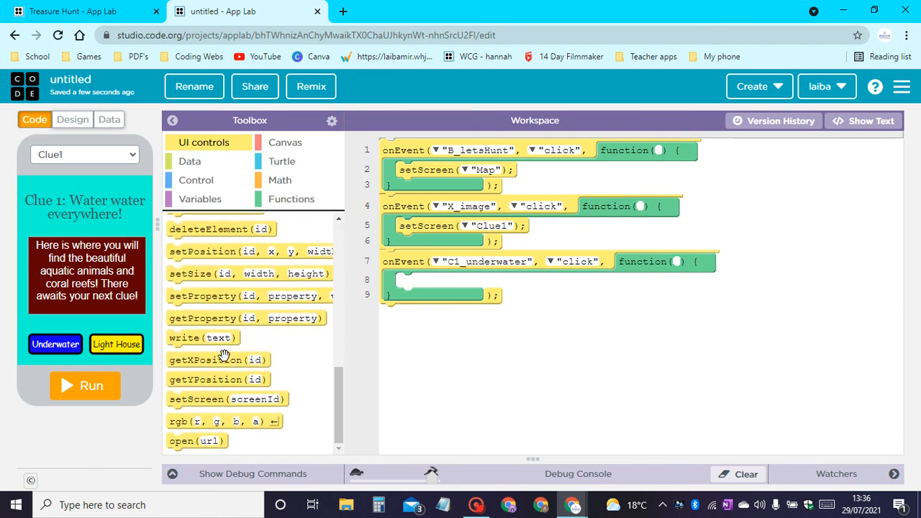
left_click_drag(195, 398, 429, 282)
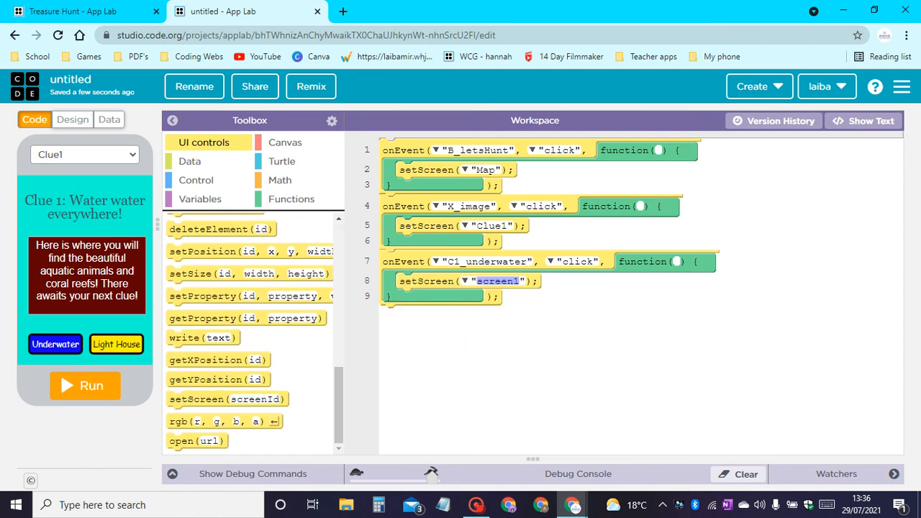
left_click(464, 281)
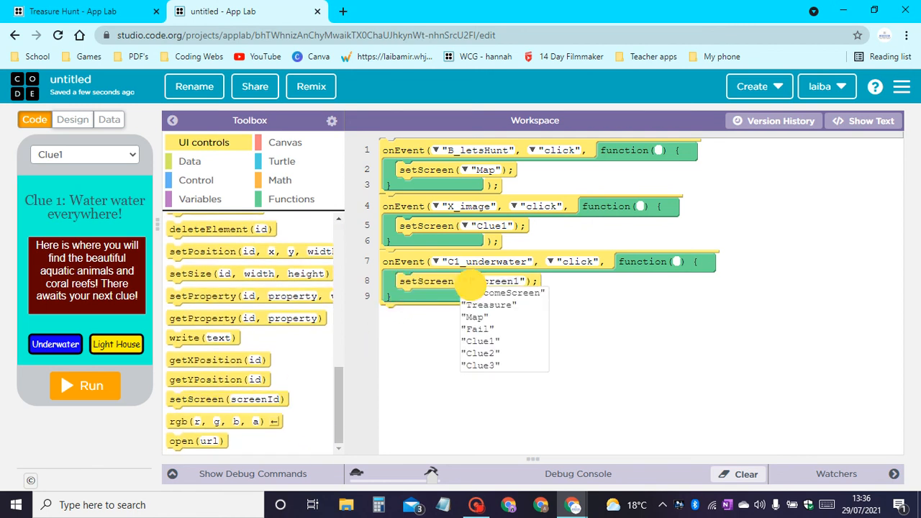
left_click(482, 353)
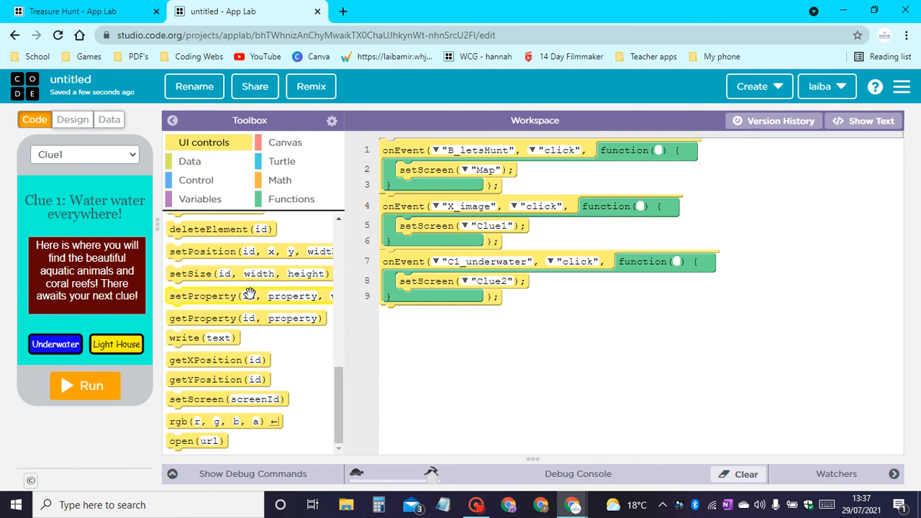
Duplicate the C1_underwater event and set the copy's element to C1_lightHouse and its screen to "Fail".
scroll(247, 295, "up", 6)
left_click(434, 288)
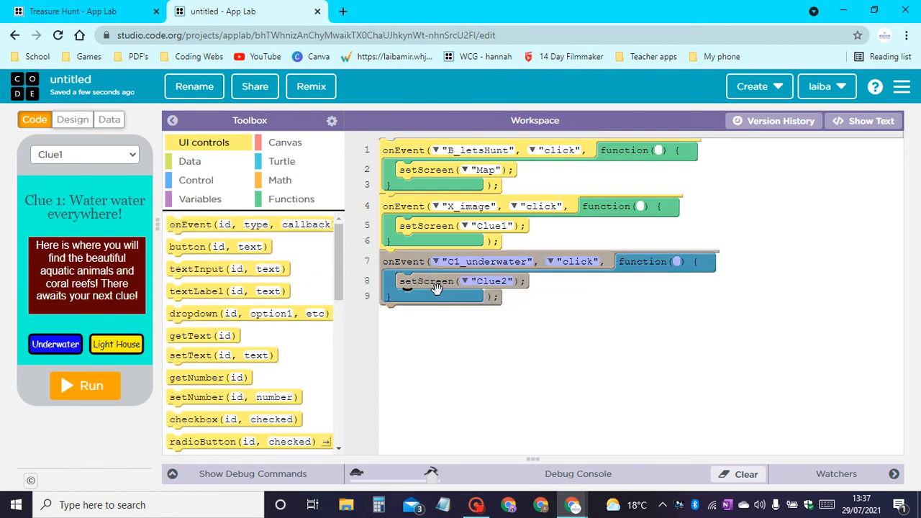
key("ctrl+v")
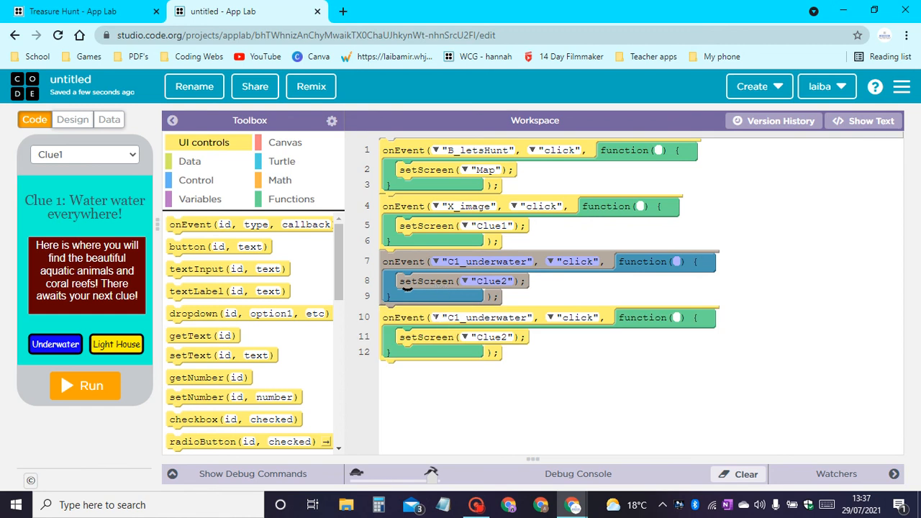
left_click(436, 318)
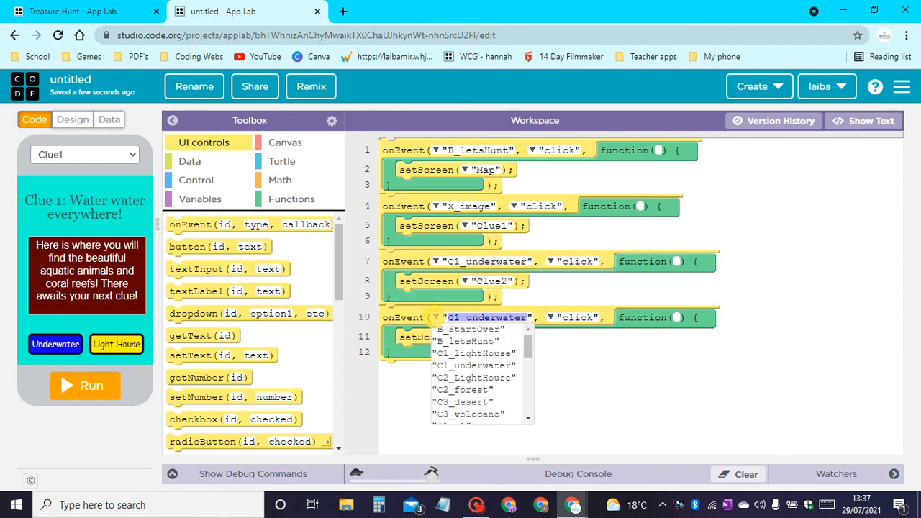
left_click(497, 356)
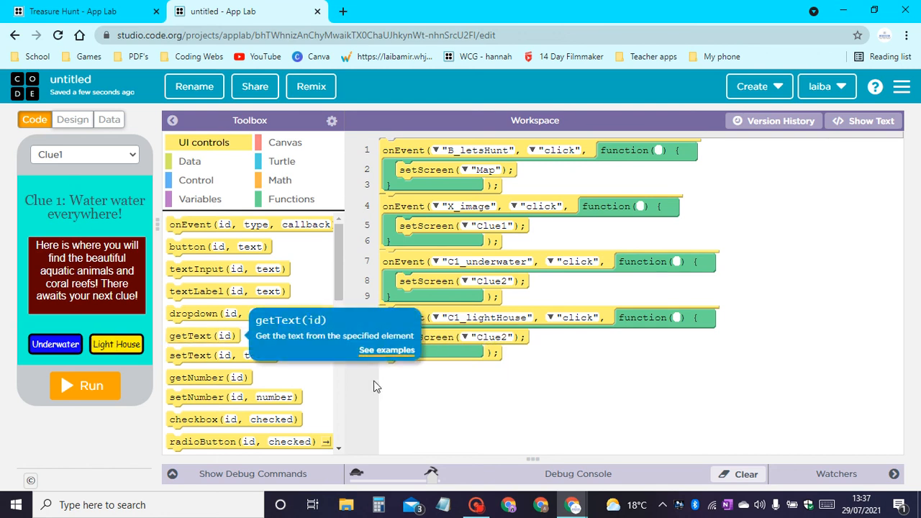
left_click(468, 337)
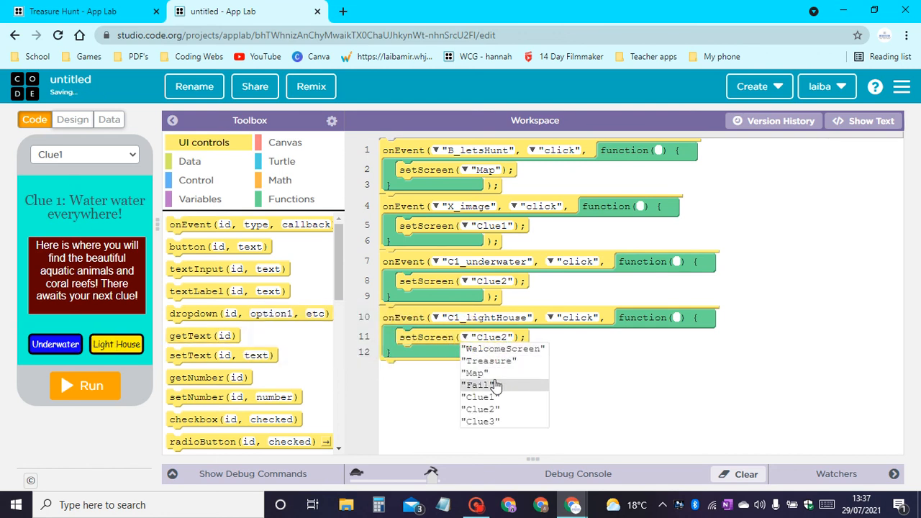
left_click(495, 387)
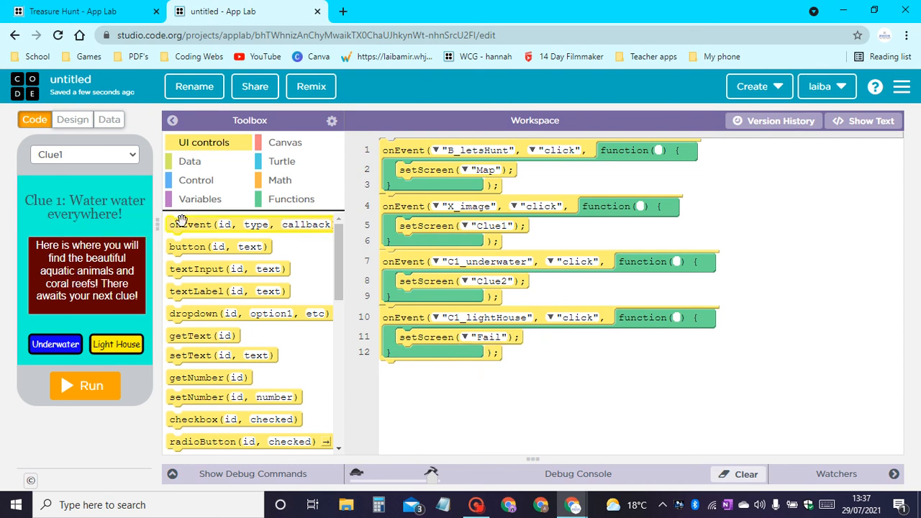
Copy the C1_underwater and C1_lightHouse events together and paste the pair twice below them.
left_click_drag(525, 357, 490, 287)
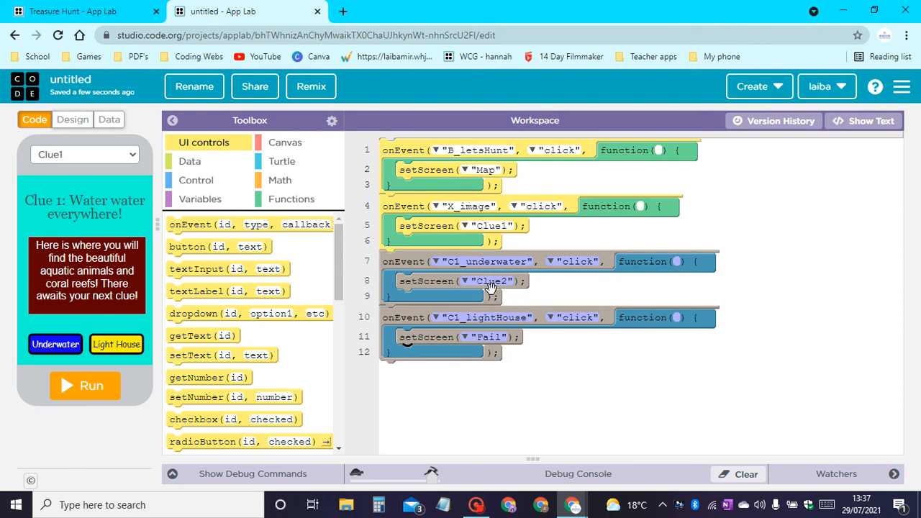
key("ctrl+v")
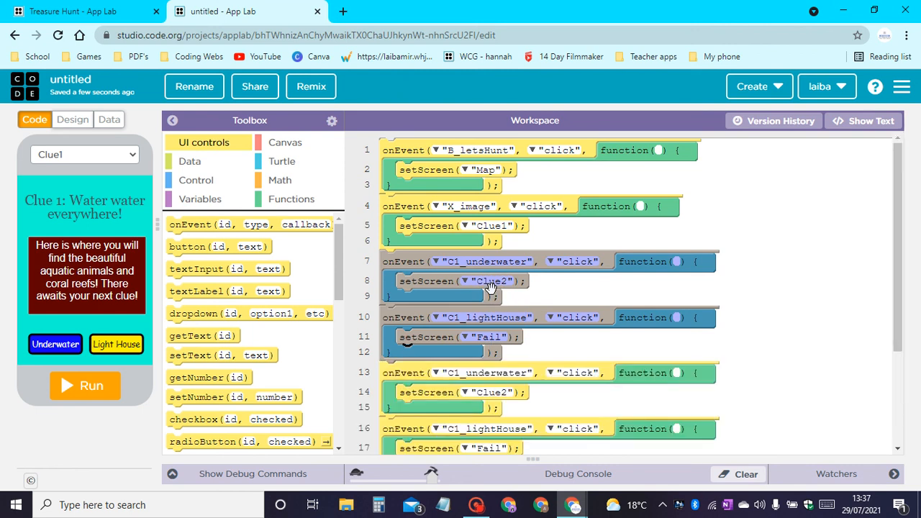
scroll(489, 295, "down", 3)
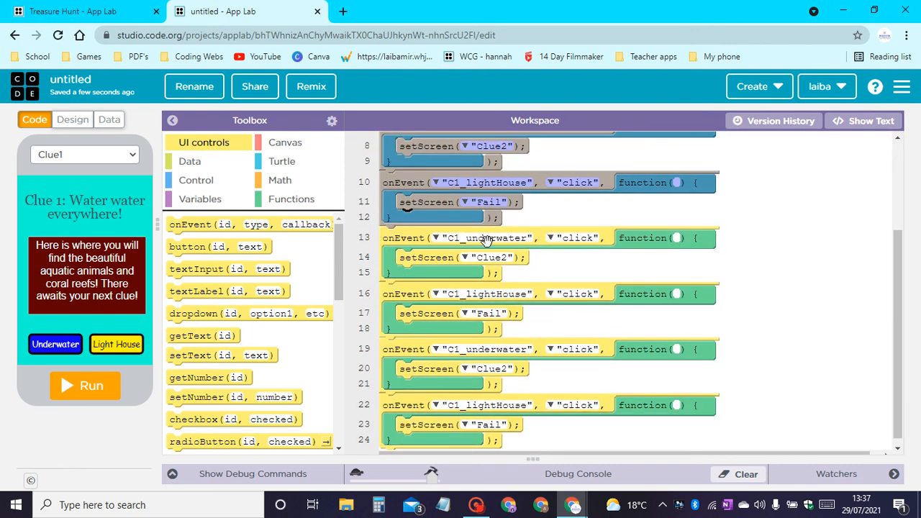
Change the elements of the first pasted event pair to C2_LightHouse and C2_forest.
left_click(436, 239)
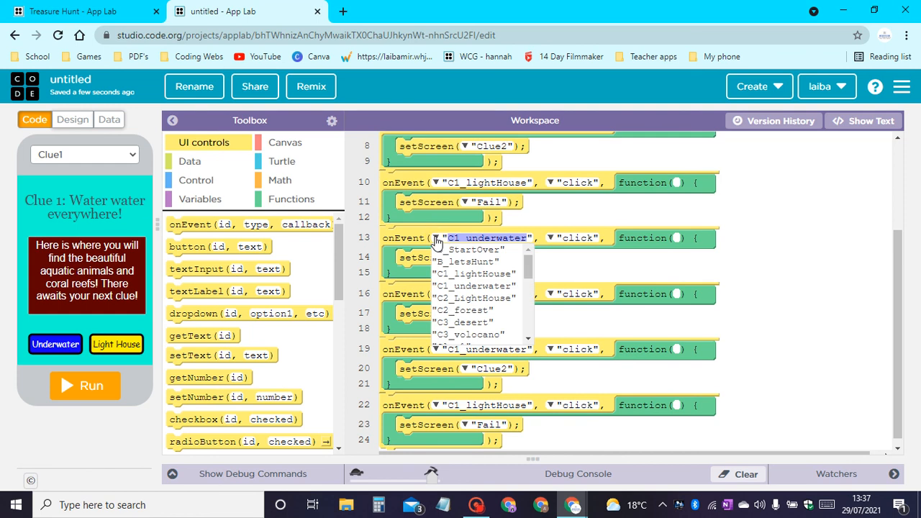
left_click(475, 298)
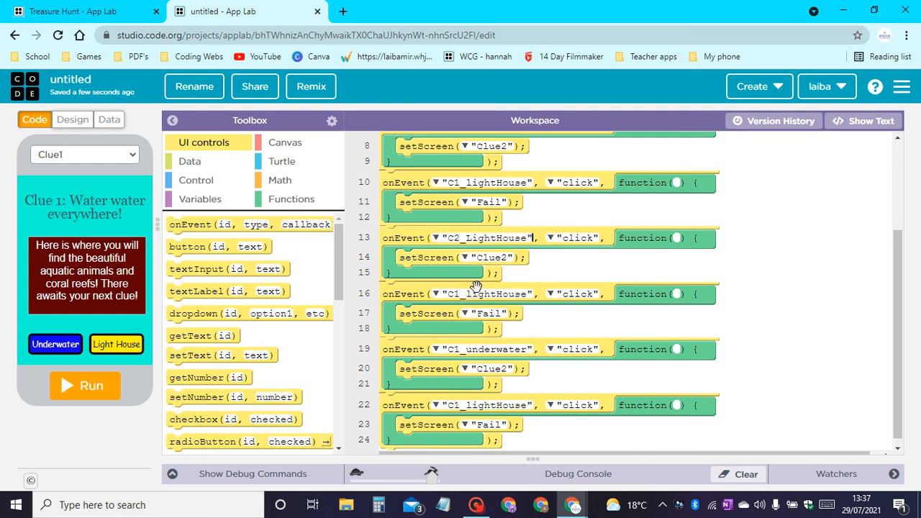
left_click(436, 295)
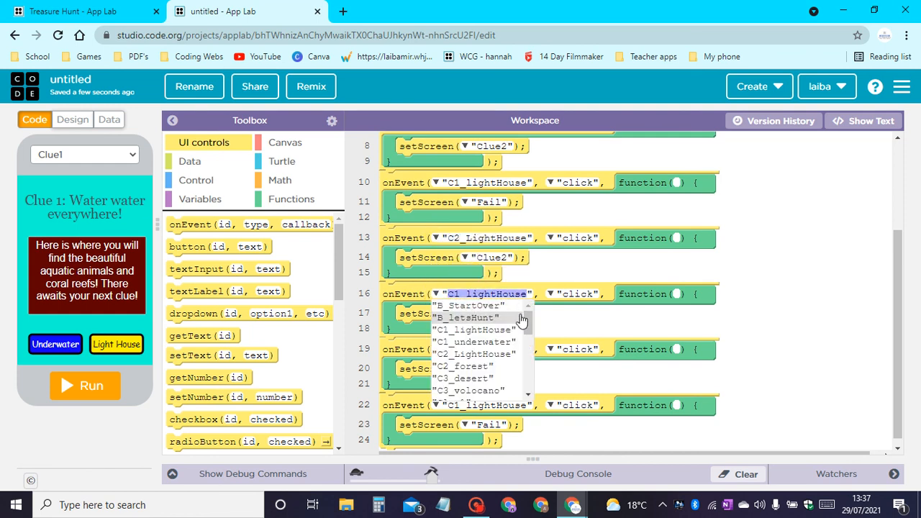
scroll(498, 342, "down", 1)
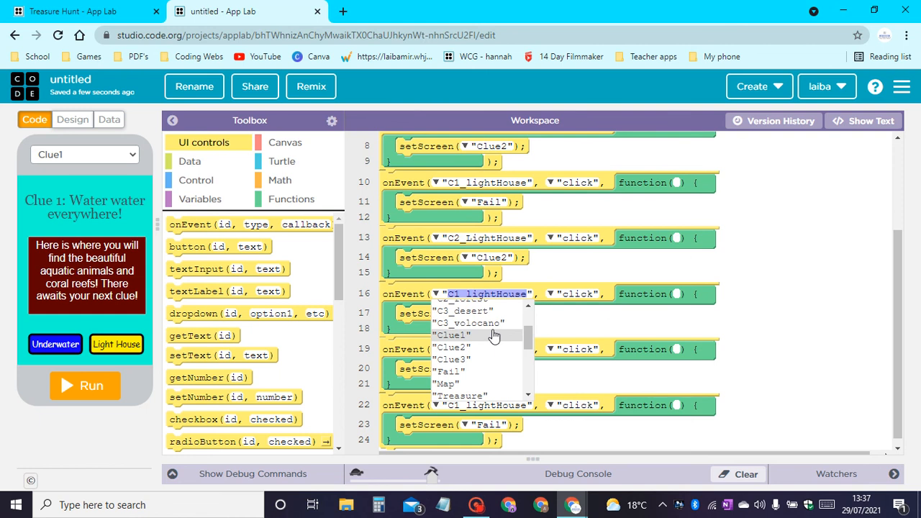
scroll(493, 337, "up", 2)
left_click(497, 353)
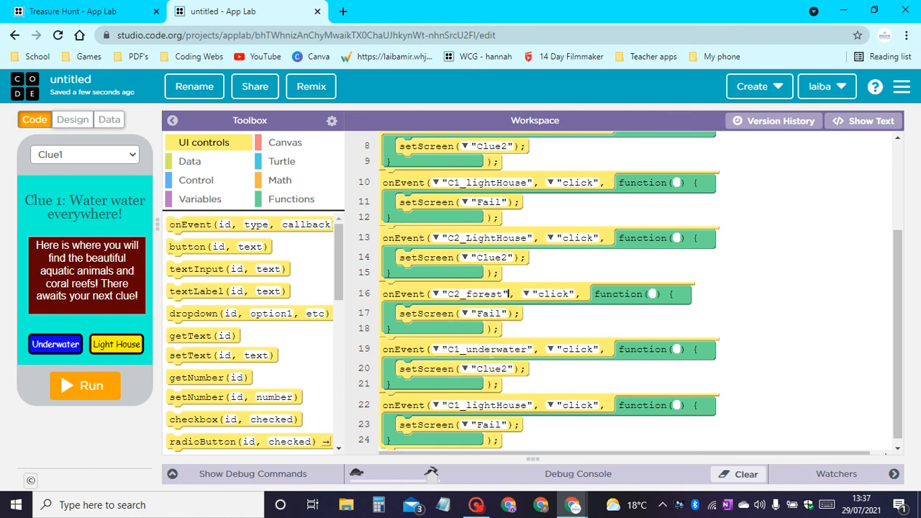
Display the Clue2 screen in the preview and set the C2_LightHouse event's setScreen target to "Clue3".
left_click(84, 155)
left_click(76, 181)
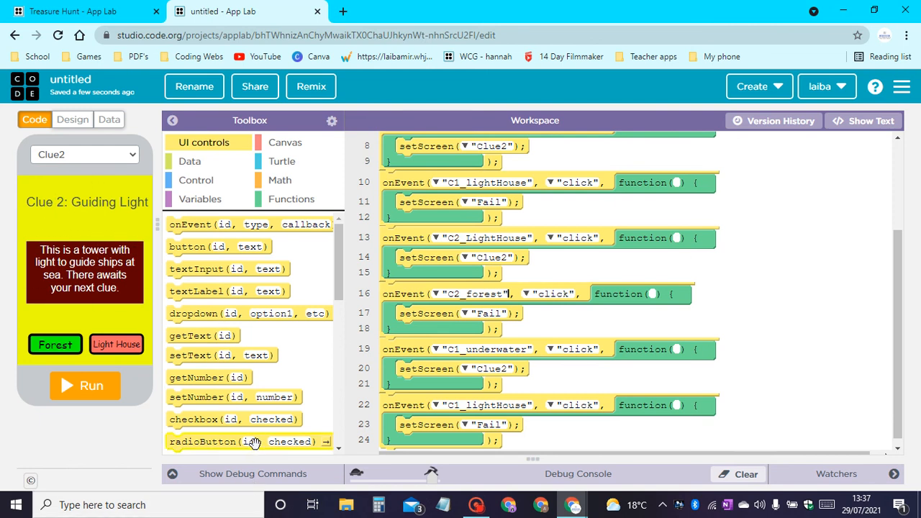
left_click(465, 258)
key("Down")
key("Down")
key("Down")
key("Down")
key("Down")
key("Down")
key("Down")
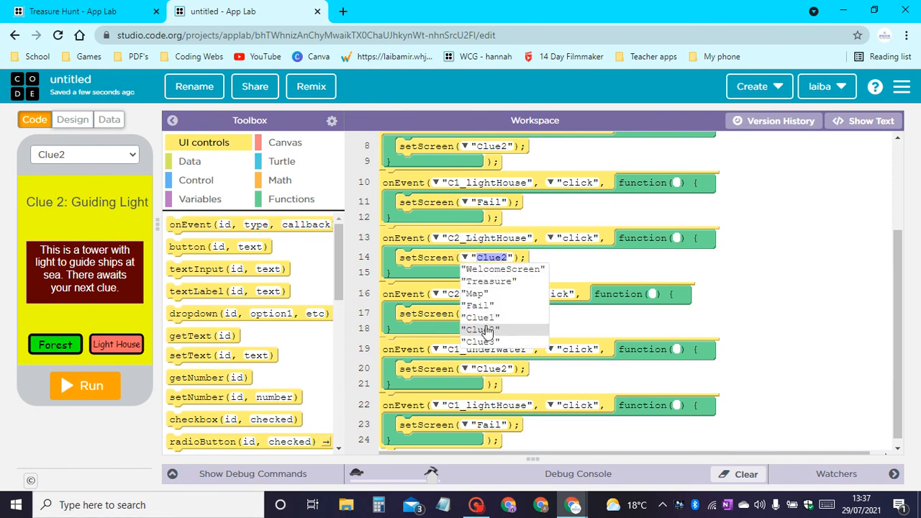
key("Return")
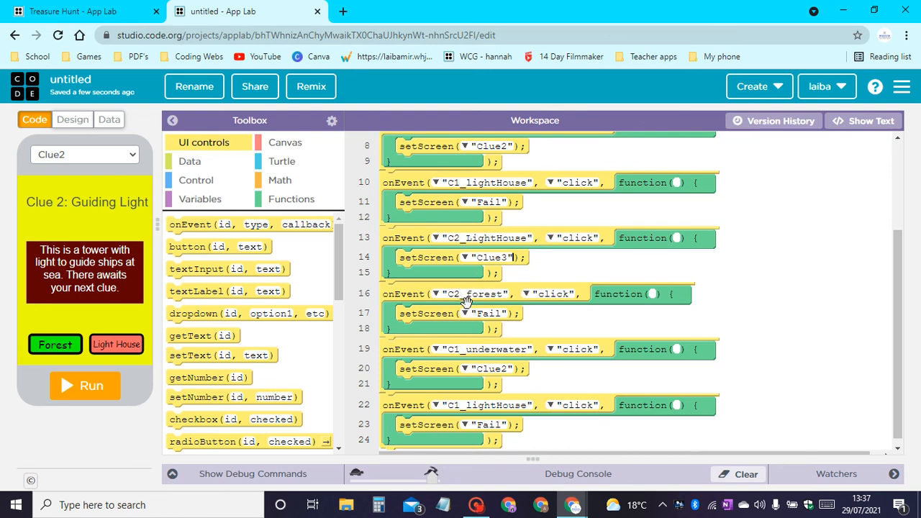
Change the remaining C1_underwater copy on line 19 to C3_volocano and set its screen to "Treasure".
scroll(466, 303, "down", 1)
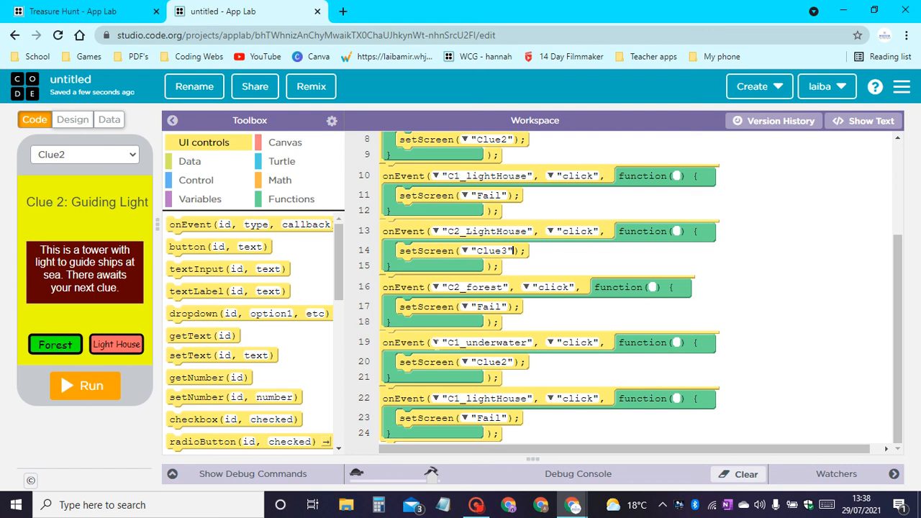
left_click(437, 343)
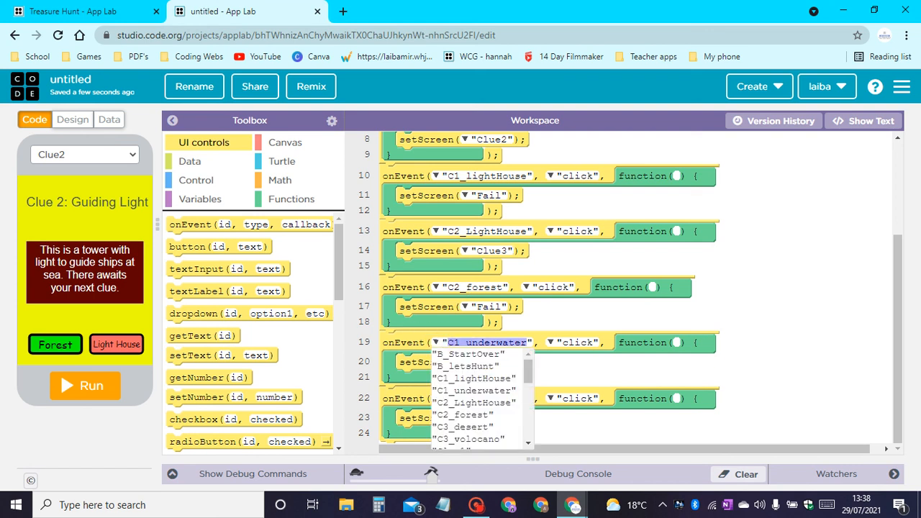
scroll(475, 381, "down", 2)
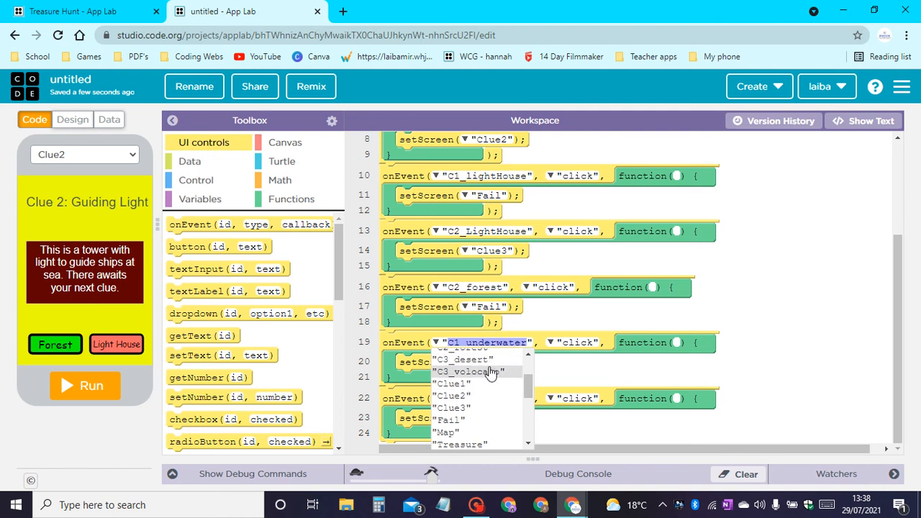
left_click(489, 371)
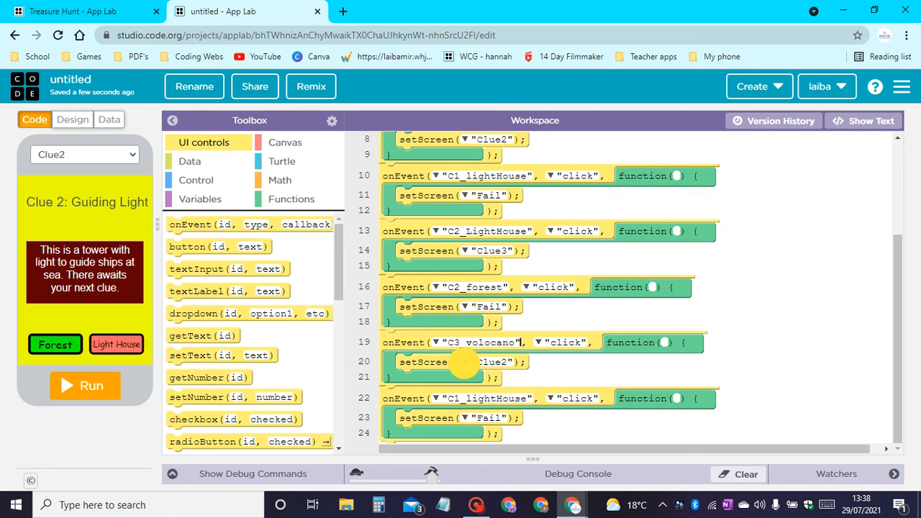
left_click(491, 362)
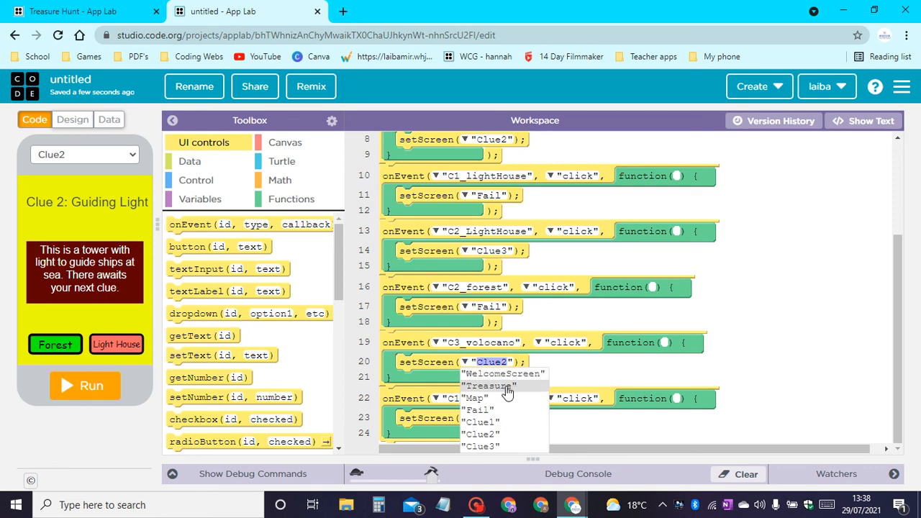
left_click(504, 387)
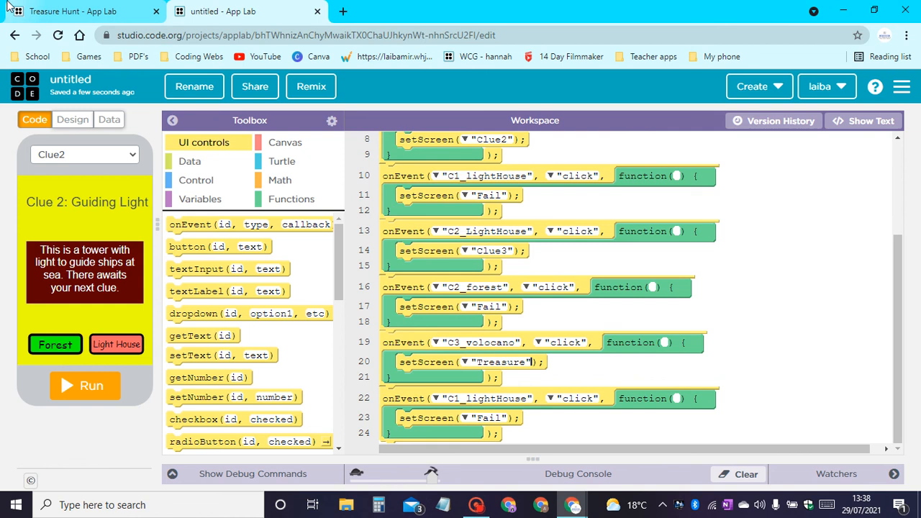
Display the Clue3 screen in the preview and change the last C1_lightHouse event's element on line 22 to C3_desert.
left_click(50, 157)
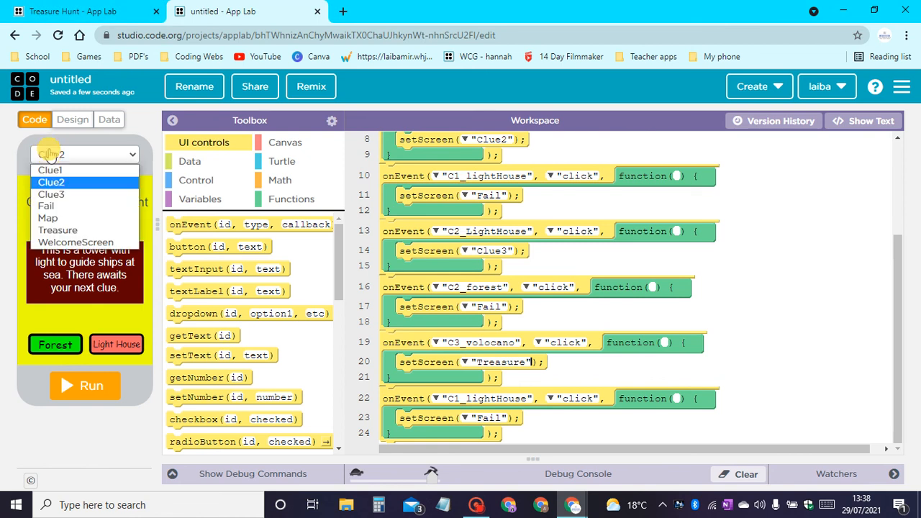
left_click(74, 192)
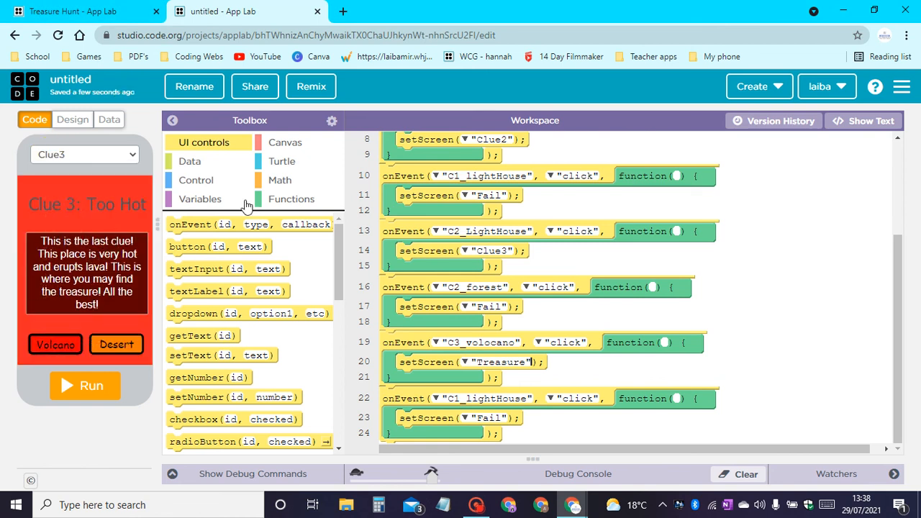
left_click(438, 398)
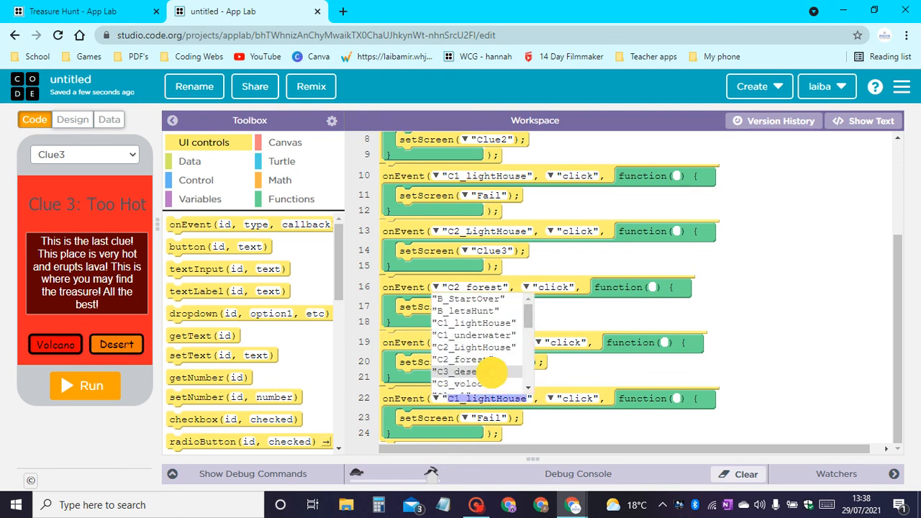
left_click(498, 377)
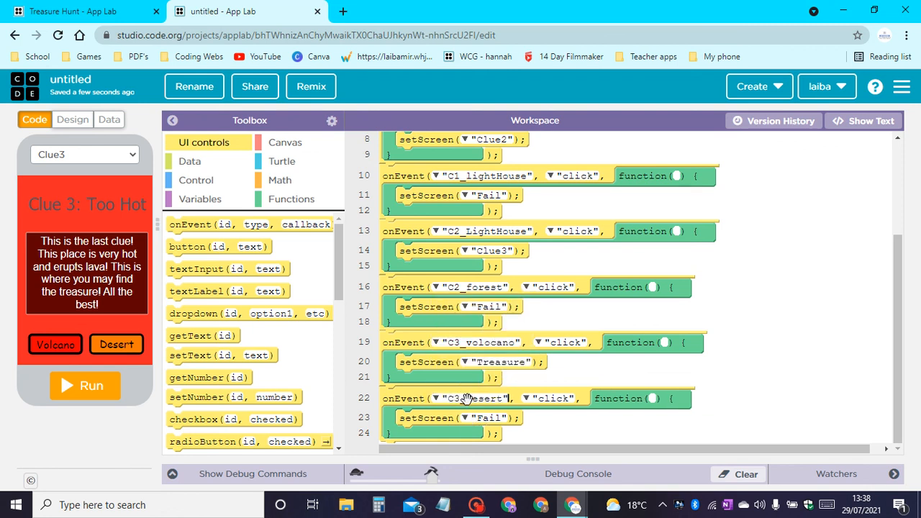
Run the app and play the correct route through Lets Hunt, the map's X, Underwater, Light House and Volcano, and reset it.
left_click(81, 388)
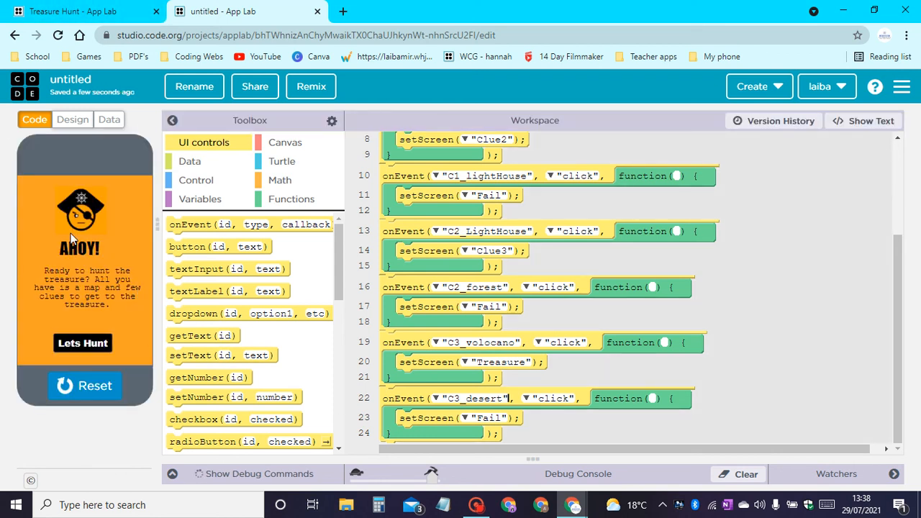
left_click(94, 342)
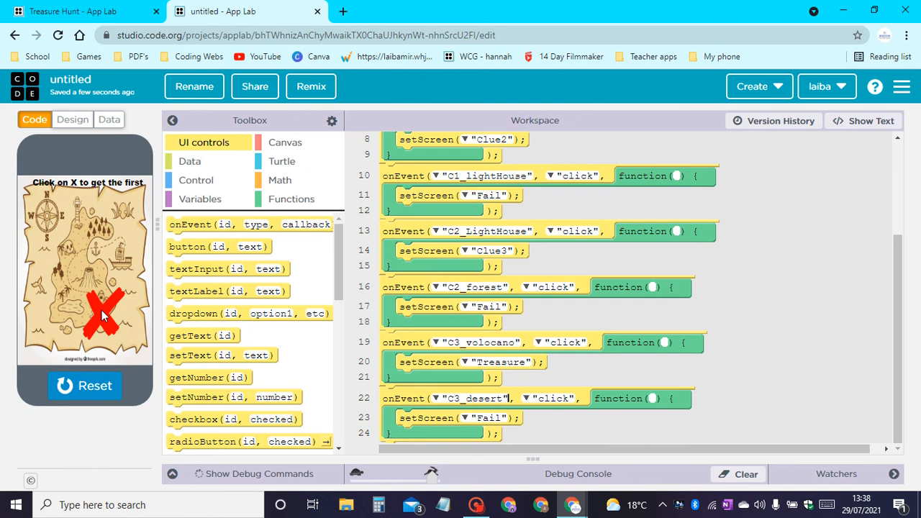
left_click(103, 315)
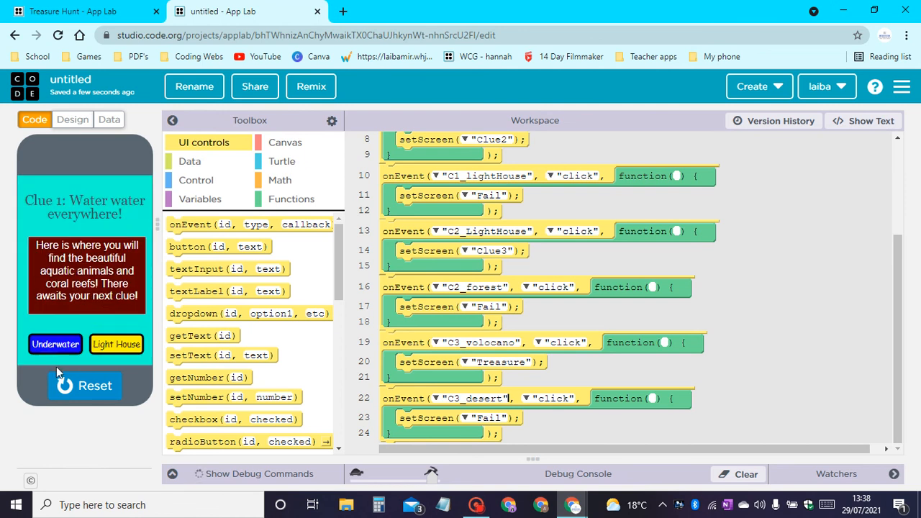
left_click(56, 346)
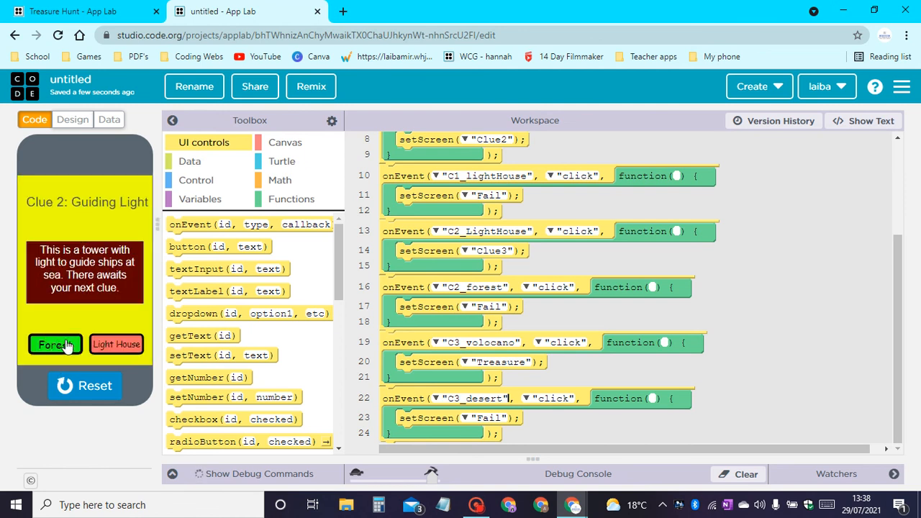
left_click(109, 346)
left_click(75, 346)
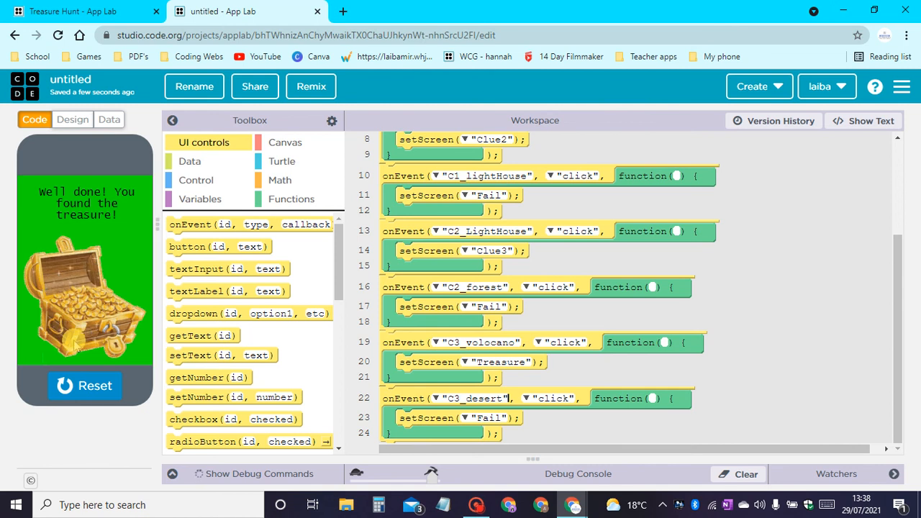
left_click(85, 386)
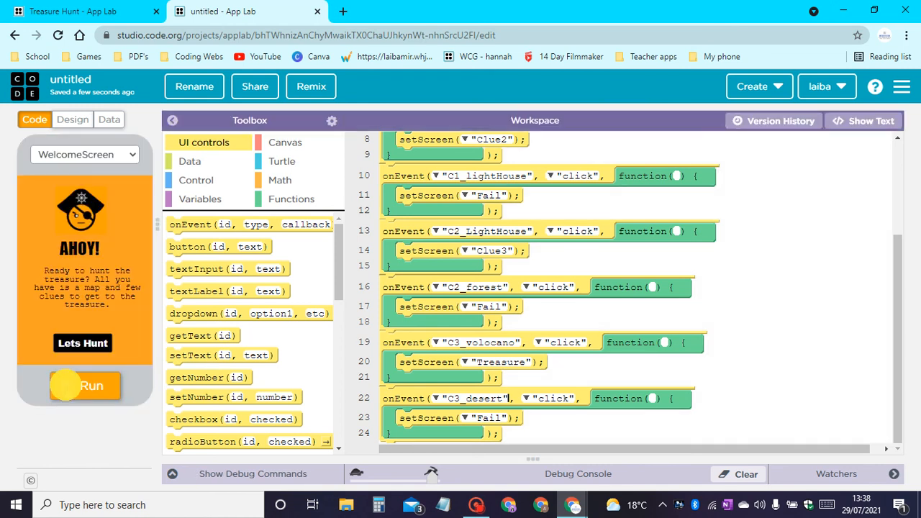
Run the app again, go to Clue 1 and test the wrong answer Light House, and reset the app.
left_click(75, 386)
left_click(83, 343)
left_click(41, 313)
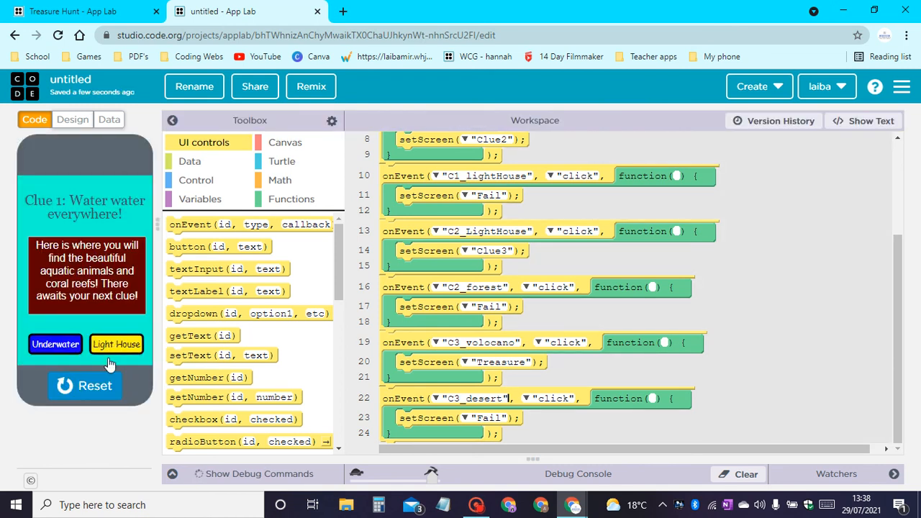
left_click(113, 345)
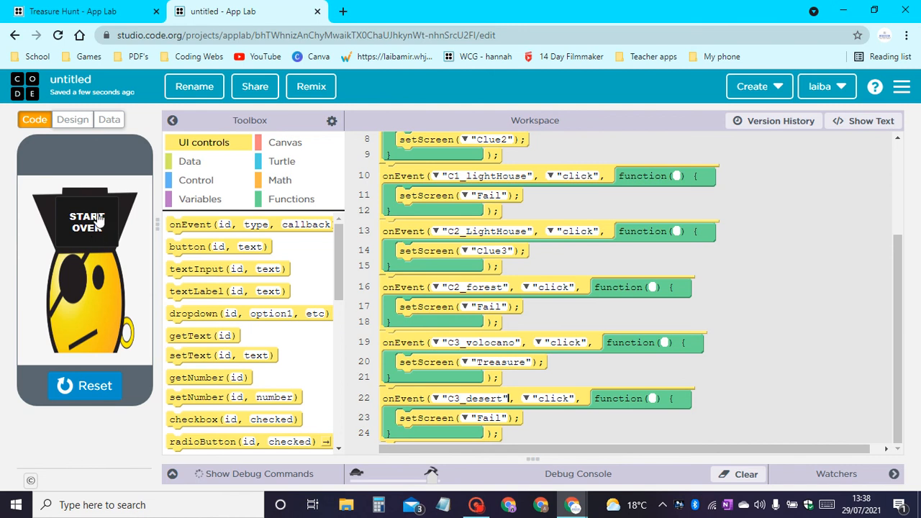
left_click(76, 386)
Display the Fail screen in the preview and add an onEvent block at the end of the code for B_StartOver.
left_click(86, 157)
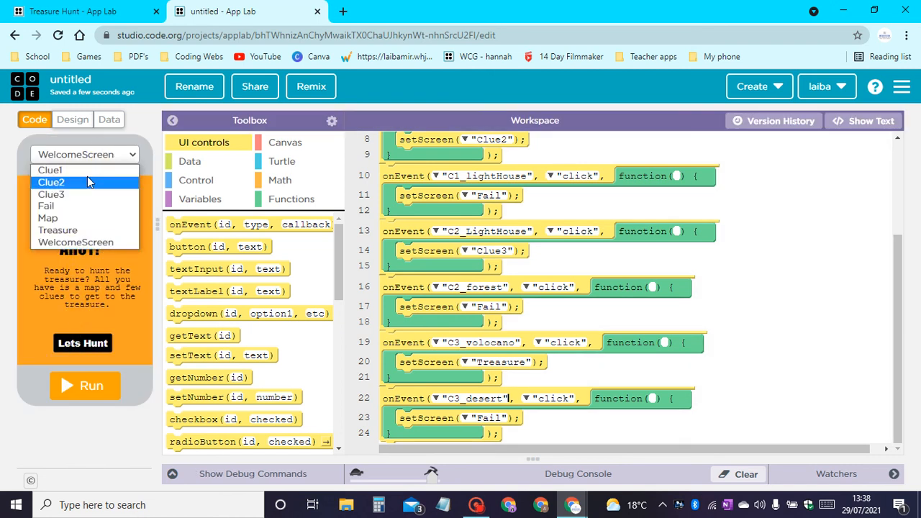
left_click(79, 206)
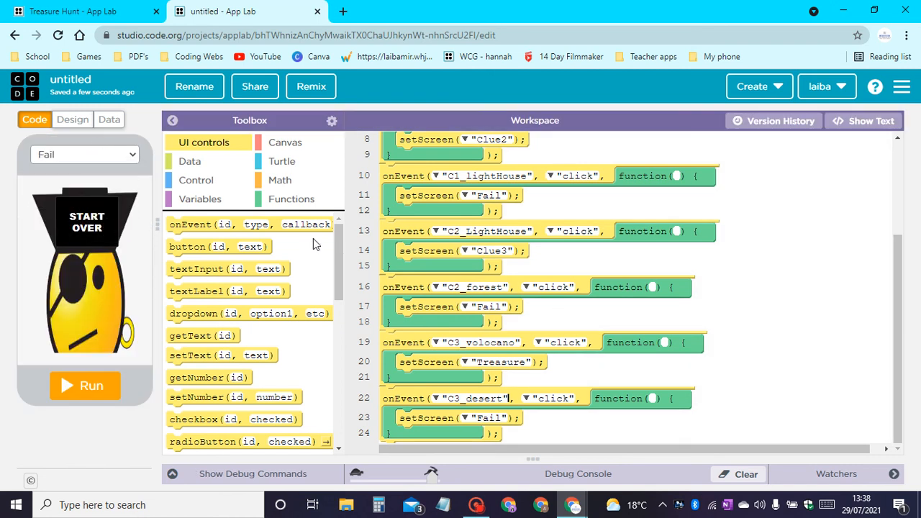
left_click_drag(185, 221, 401, 443)
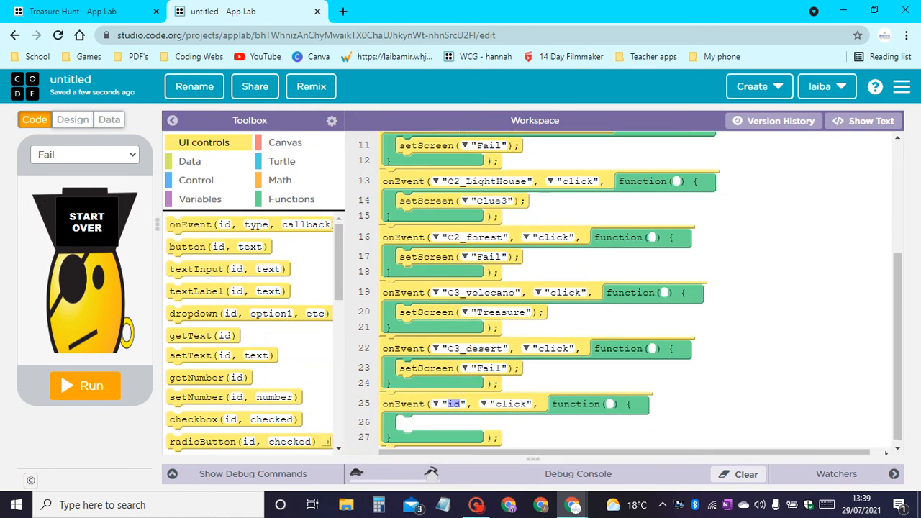
left_click(434, 399)
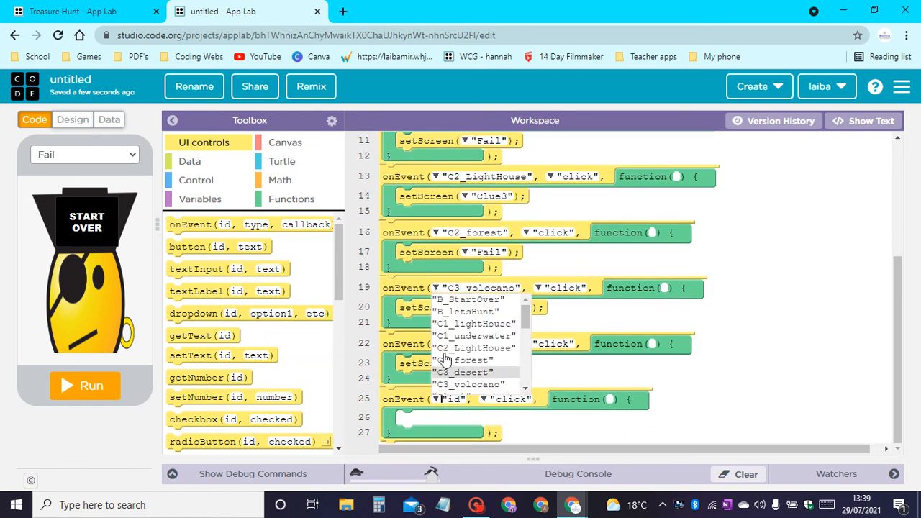
left_click(504, 297)
Add a setScreen block inside the B_StartOver event and set its screen to "WelcomeScreen".
scroll(230, 360, "down", 6)
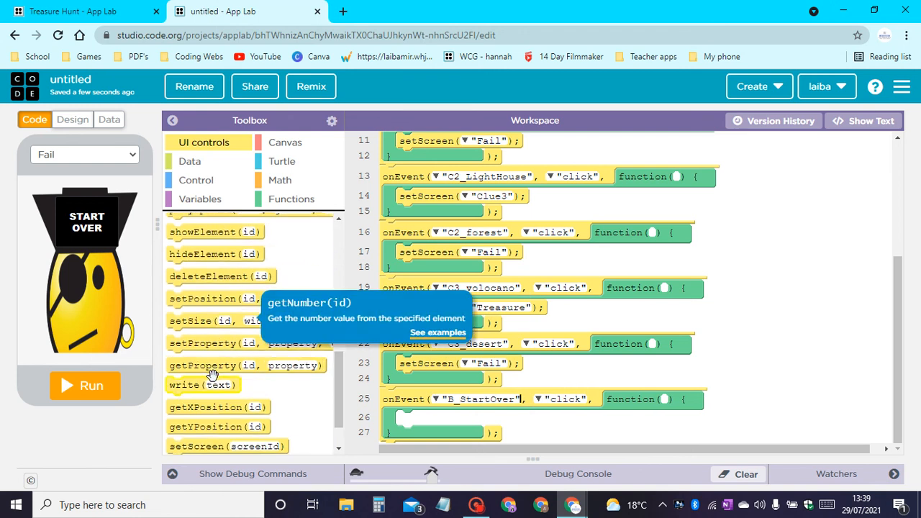
left_click_drag(194, 399, 450, 421)
left_click(467, 425)
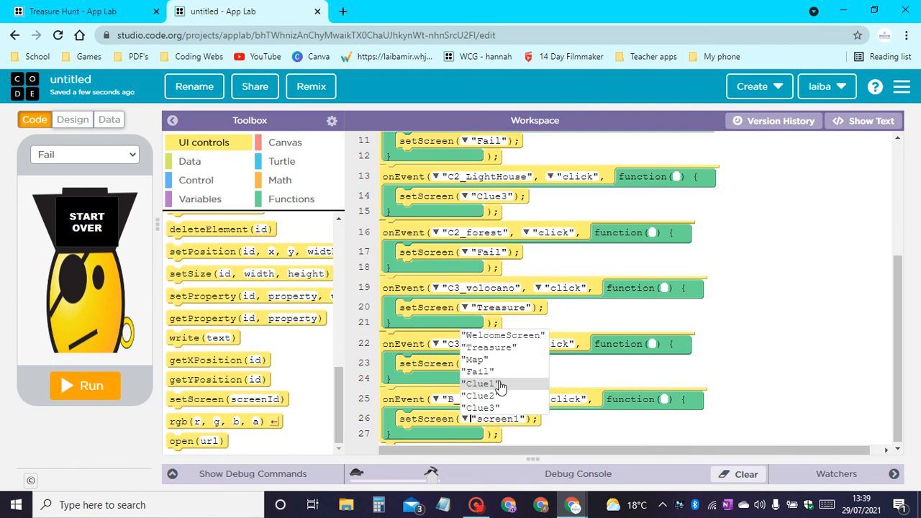
left_click(525, 336)
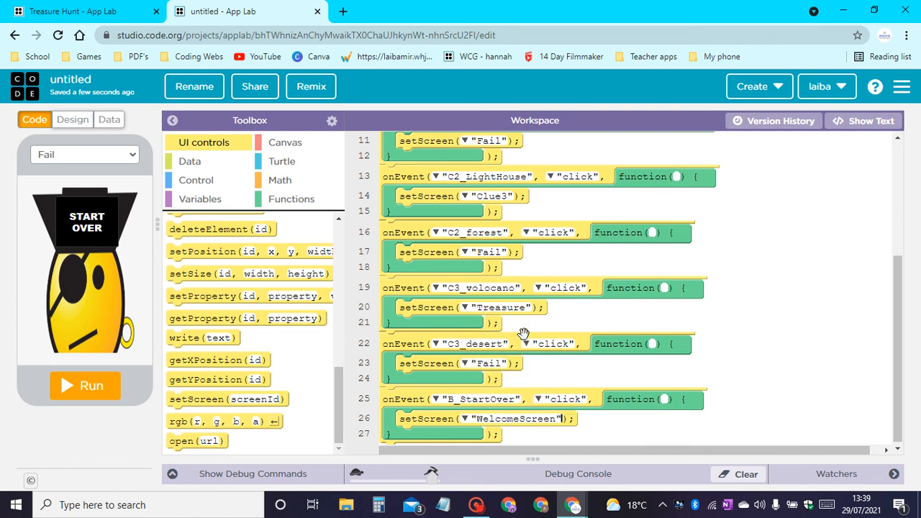
Run the app, choose the wrong answer Light House in Clue 1, test the START OVER button and reset the app.
left_click(86, 389)
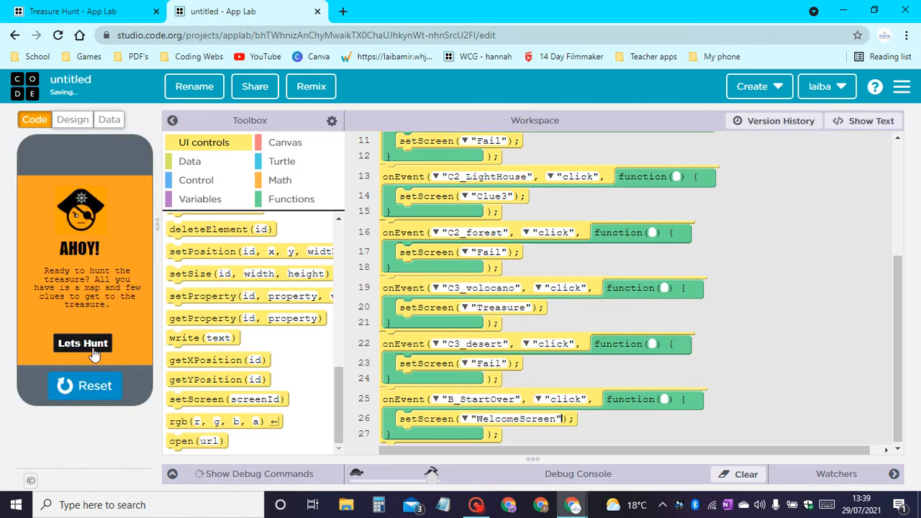
left_click(87, 344)
left_click(101, 310)
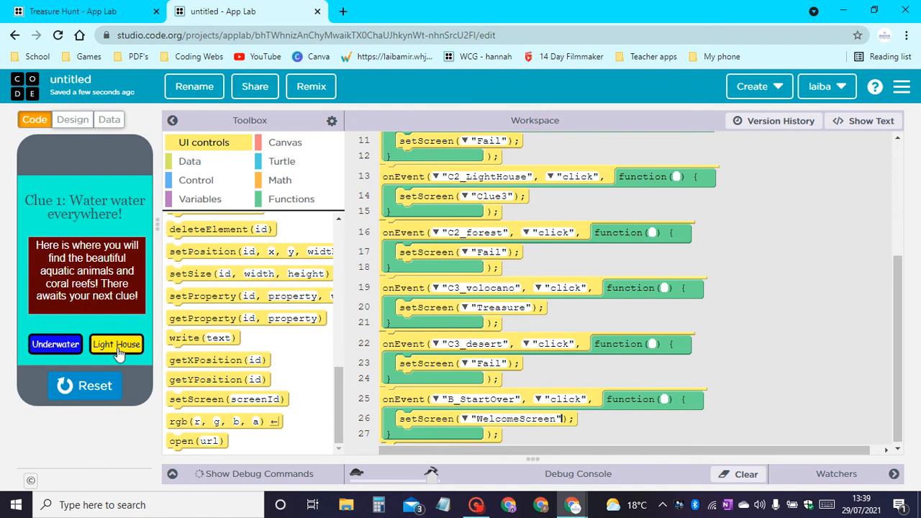
left_click(119, 345)
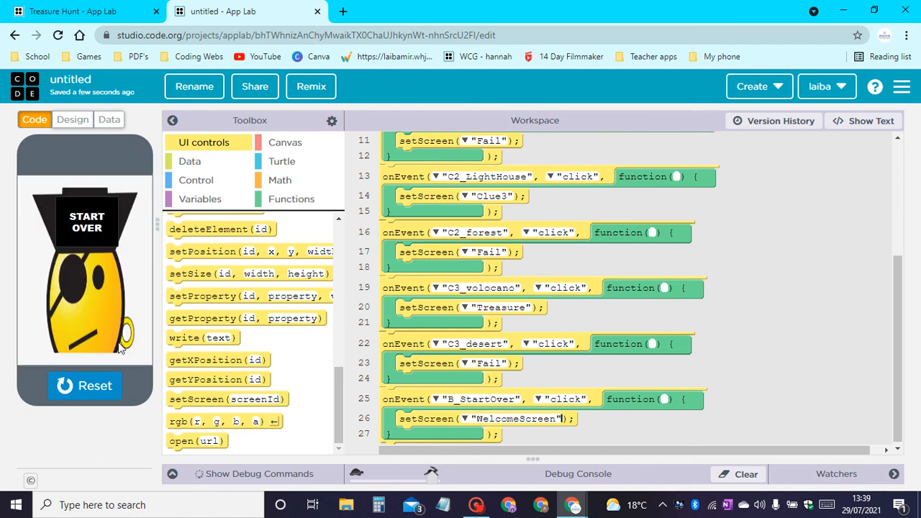
left_click(92, 232)
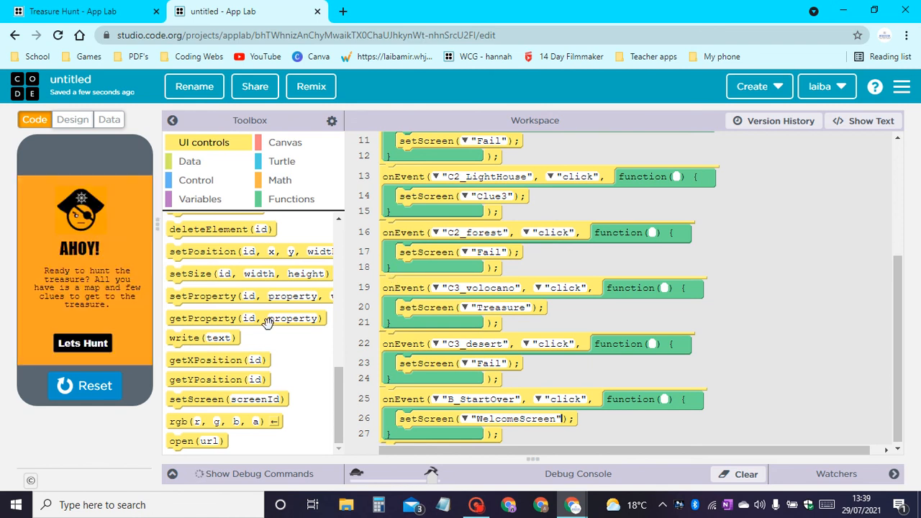
left_click(100, 394)
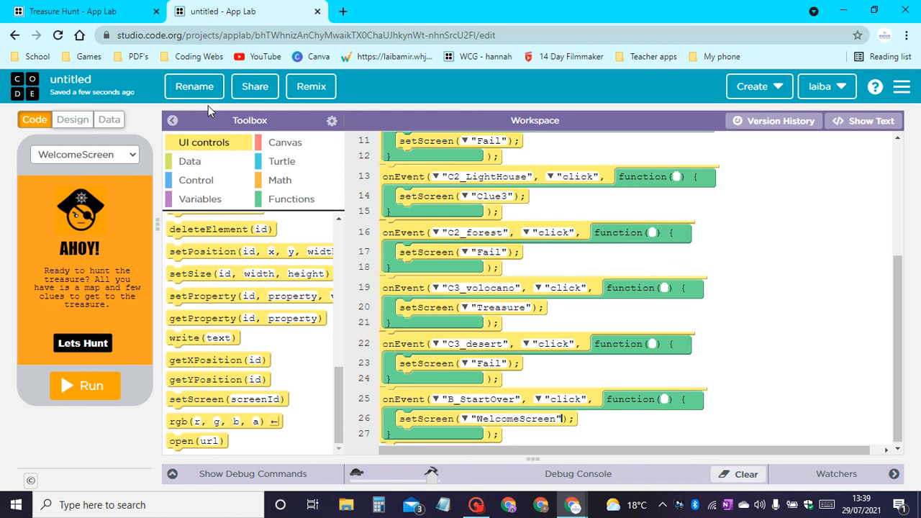
Rename the project as TREASURE HUNT and save the name.
left_click(185, 85)
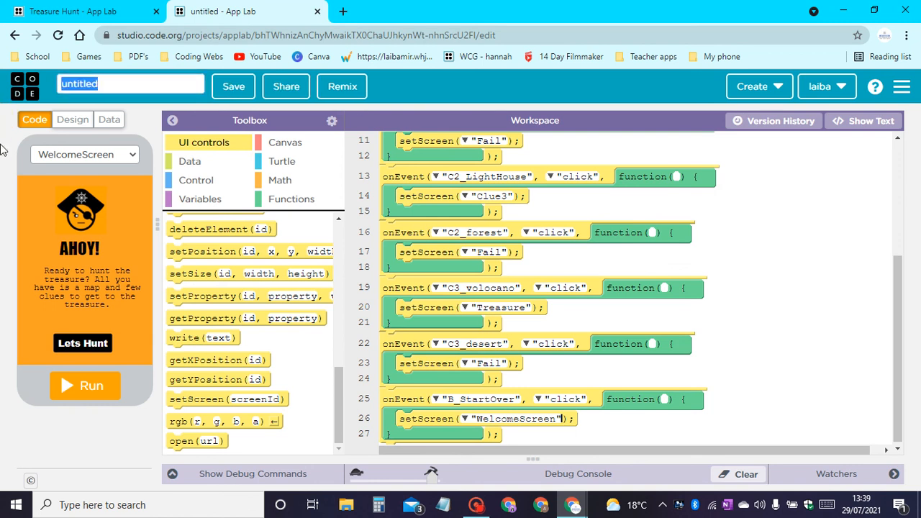
type("TREASURE HUNT")
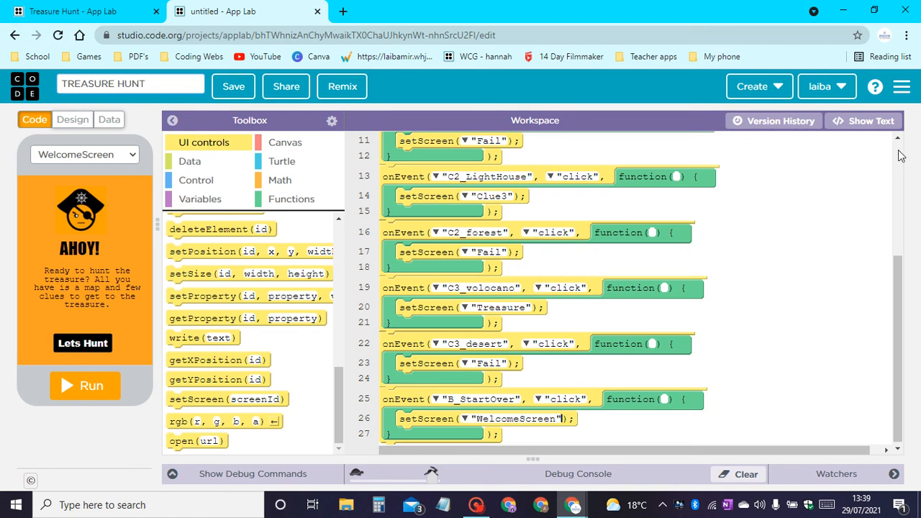
left_click(232, 92)
Open the project's sharing options, select the project link, check the Publish option and close the dialog.
left_click(260, 84)
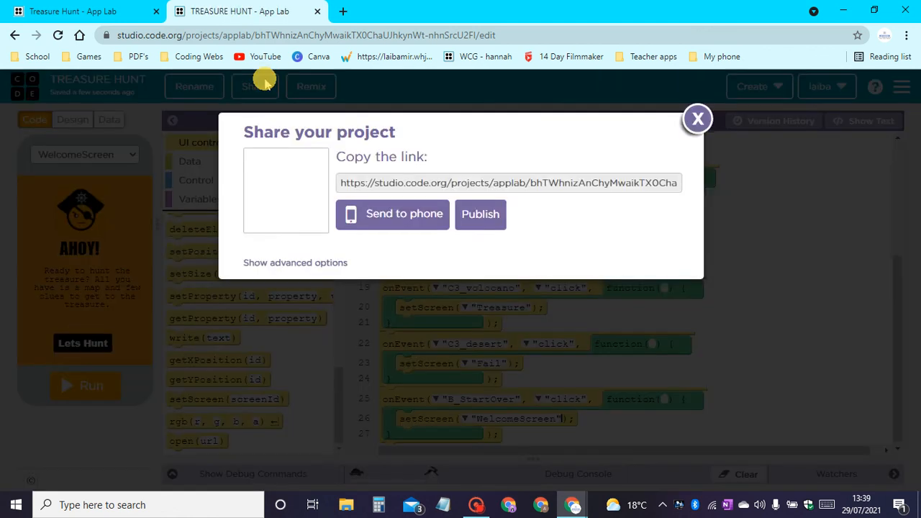
left_click(555, 181)
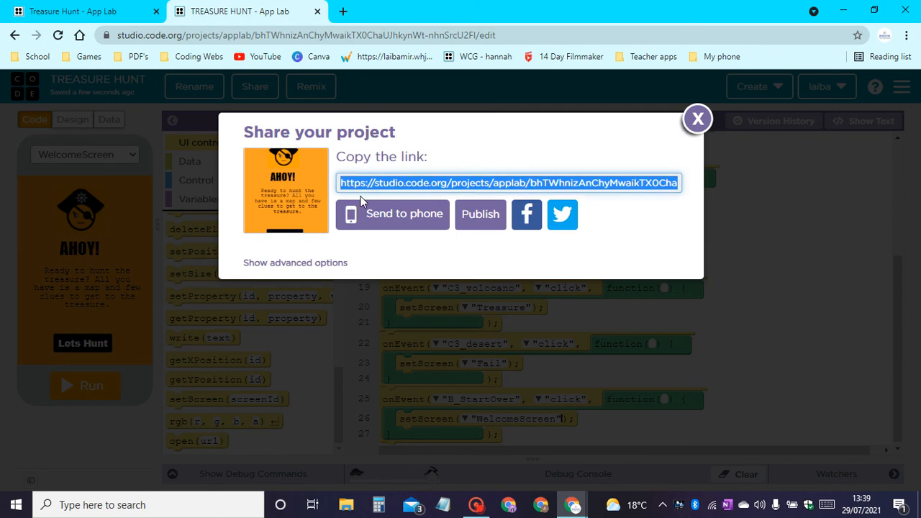
left_click(469, 223)
left_click(698, 245)
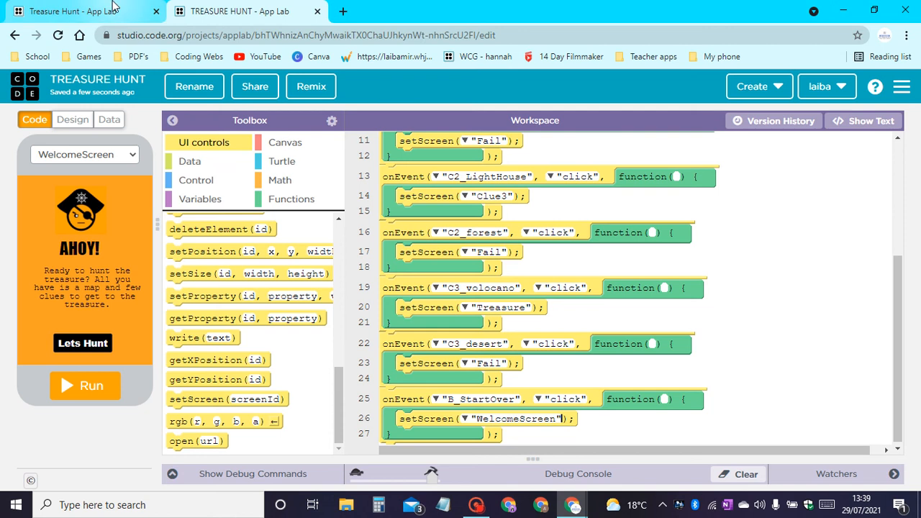
mouse_move(114, 7)
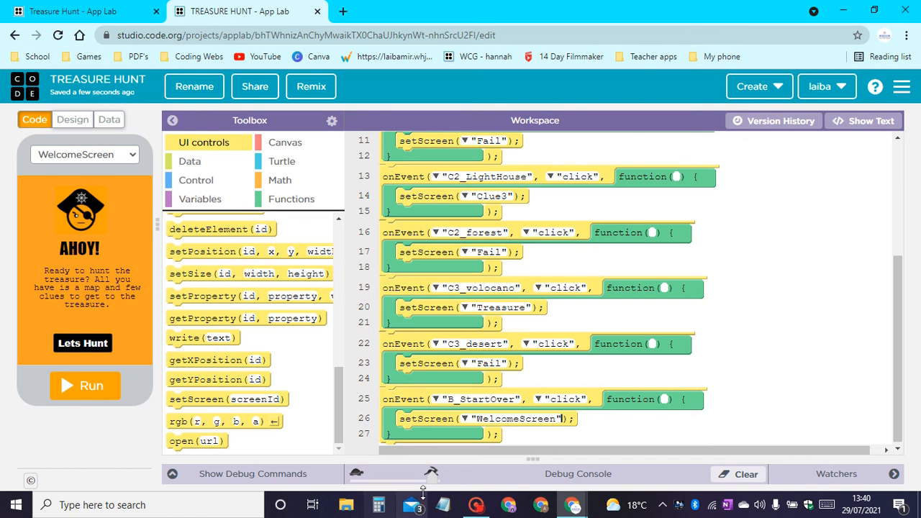
left_click(479, 508)
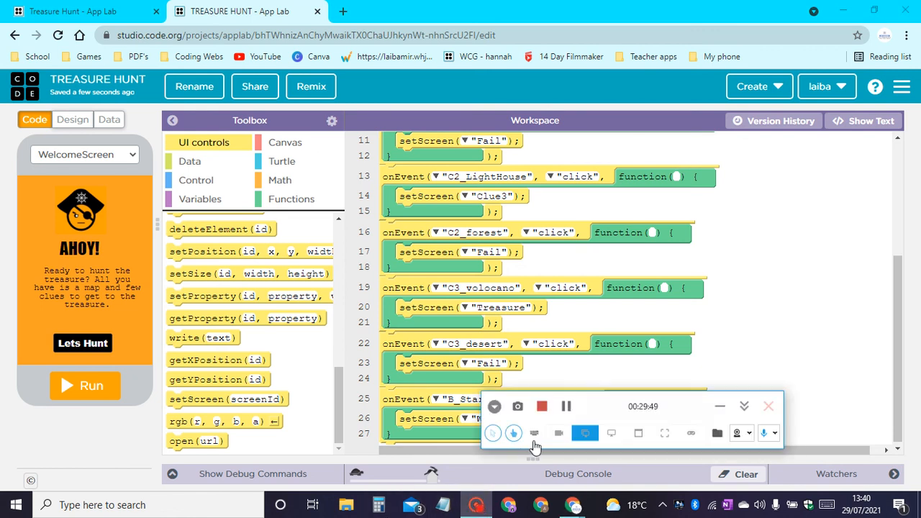